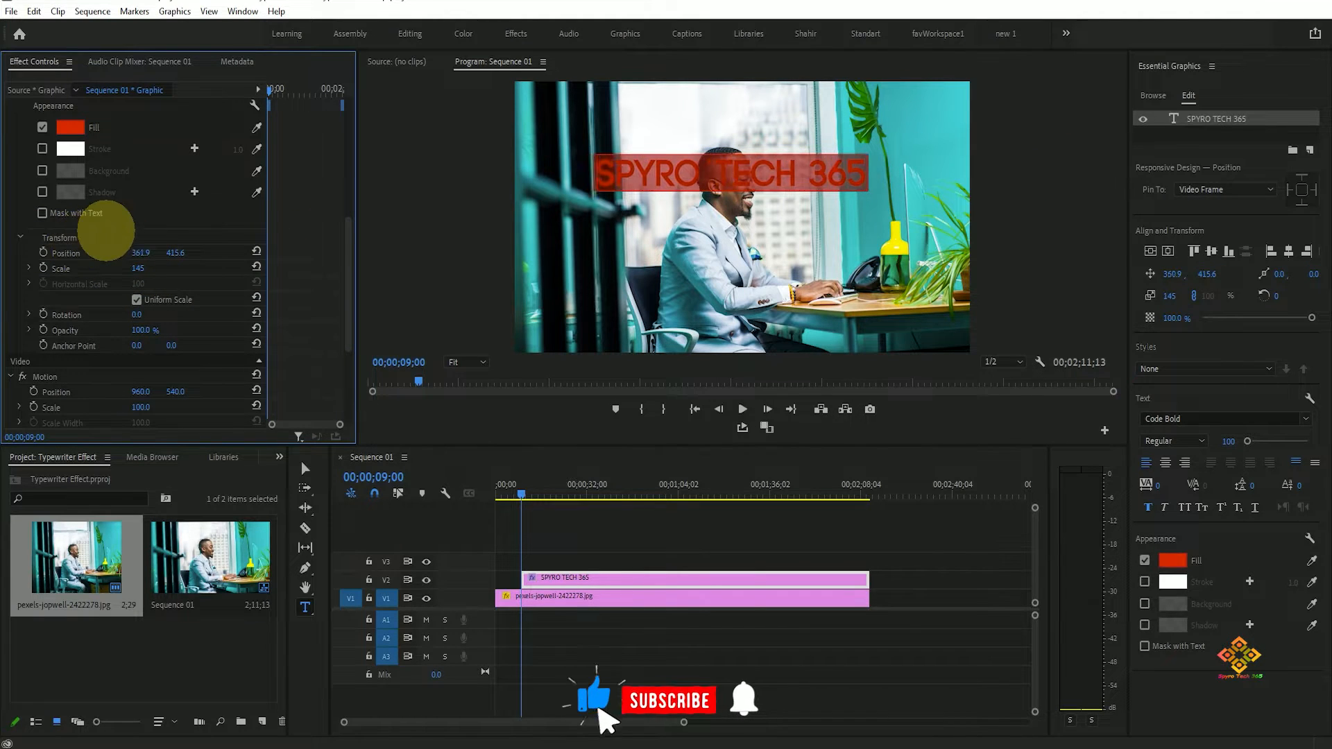
Step: Move the SPYRO TECH 365 title text down to position 361.9, 506.6
drag(143, 252, 181, 279)
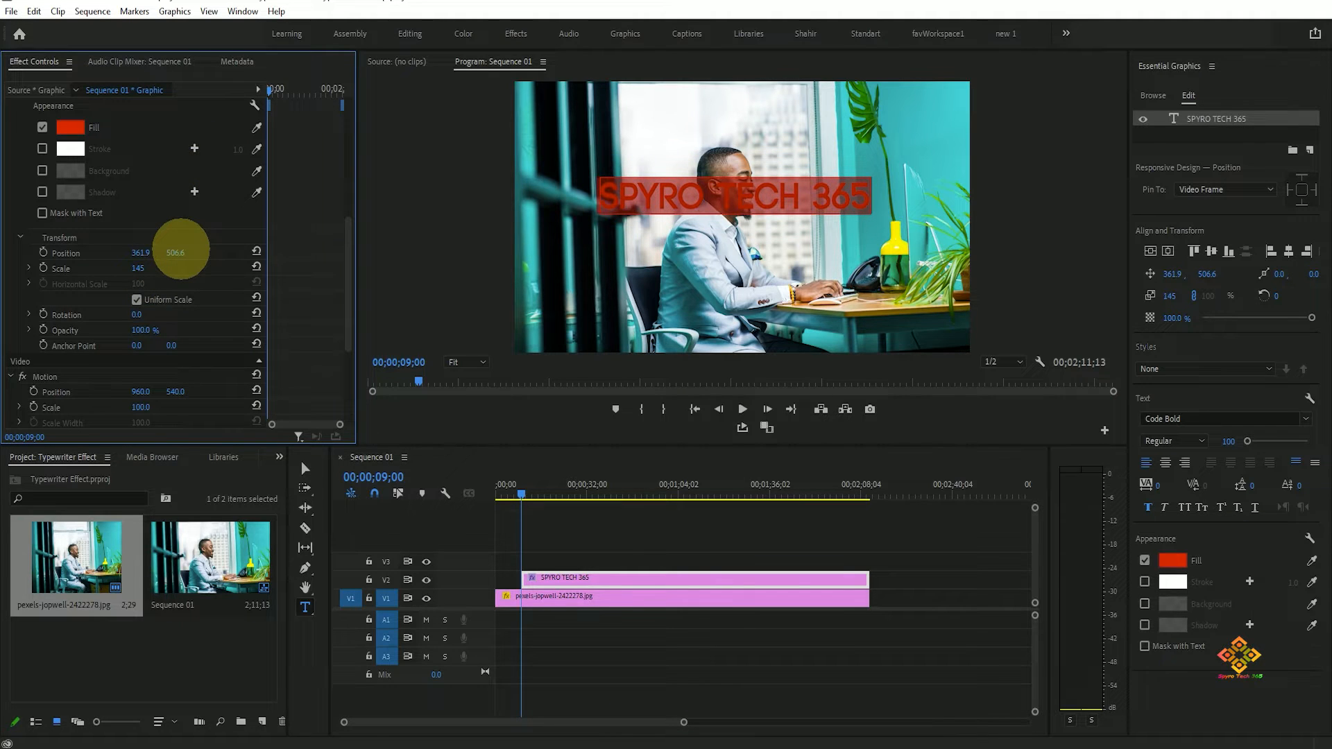
click(591, 543)
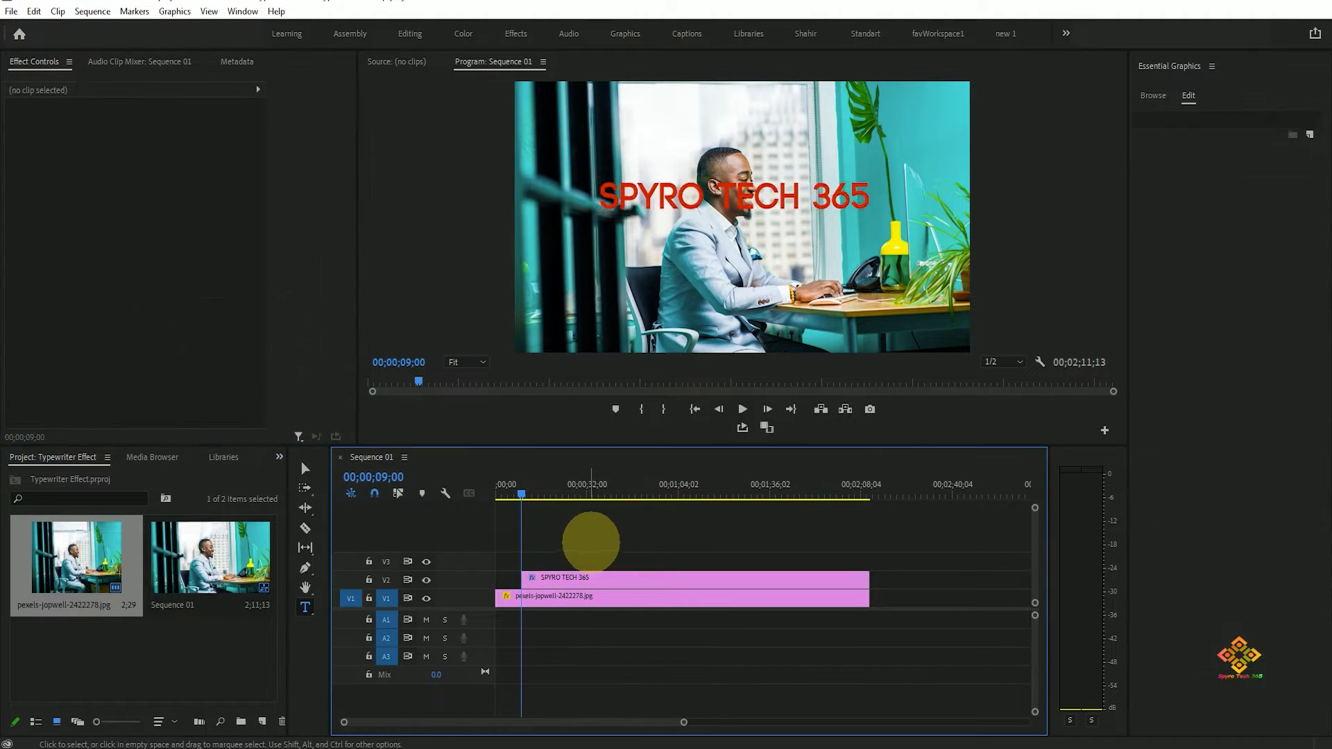
click(565, 577)
drag(348, 202, 351, 164)
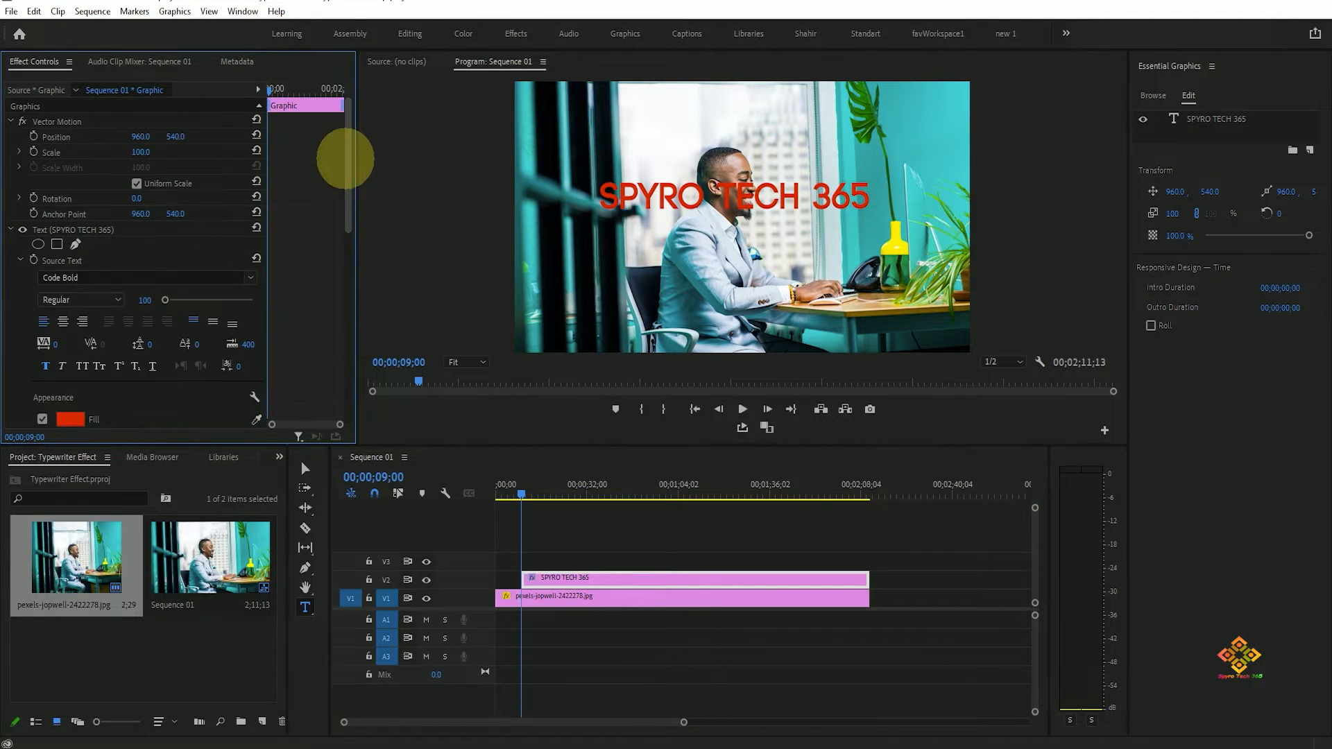
Step: Create a 1920 × 1080 Black Video and place it on V3 above the title, spanning the title clip's length
right_click(215, 637)
mouse_move(315, 437)
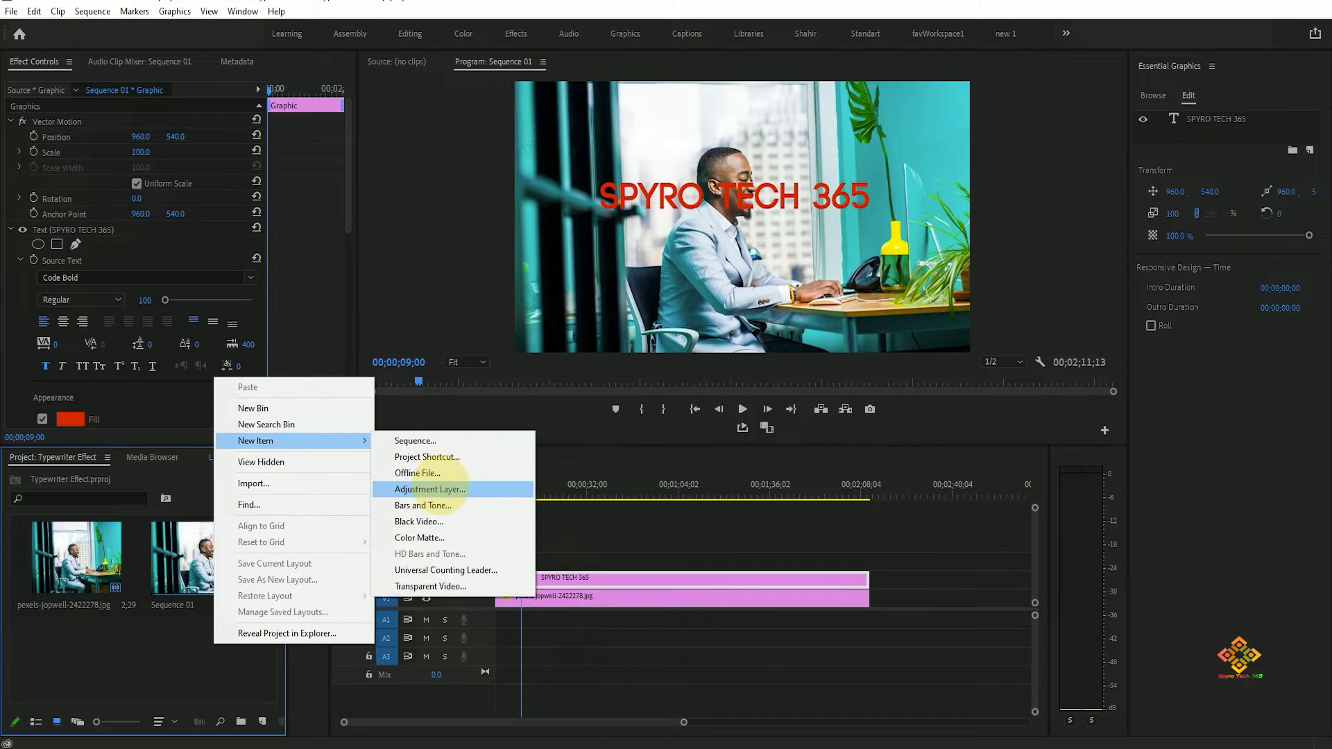
click(436, 521)
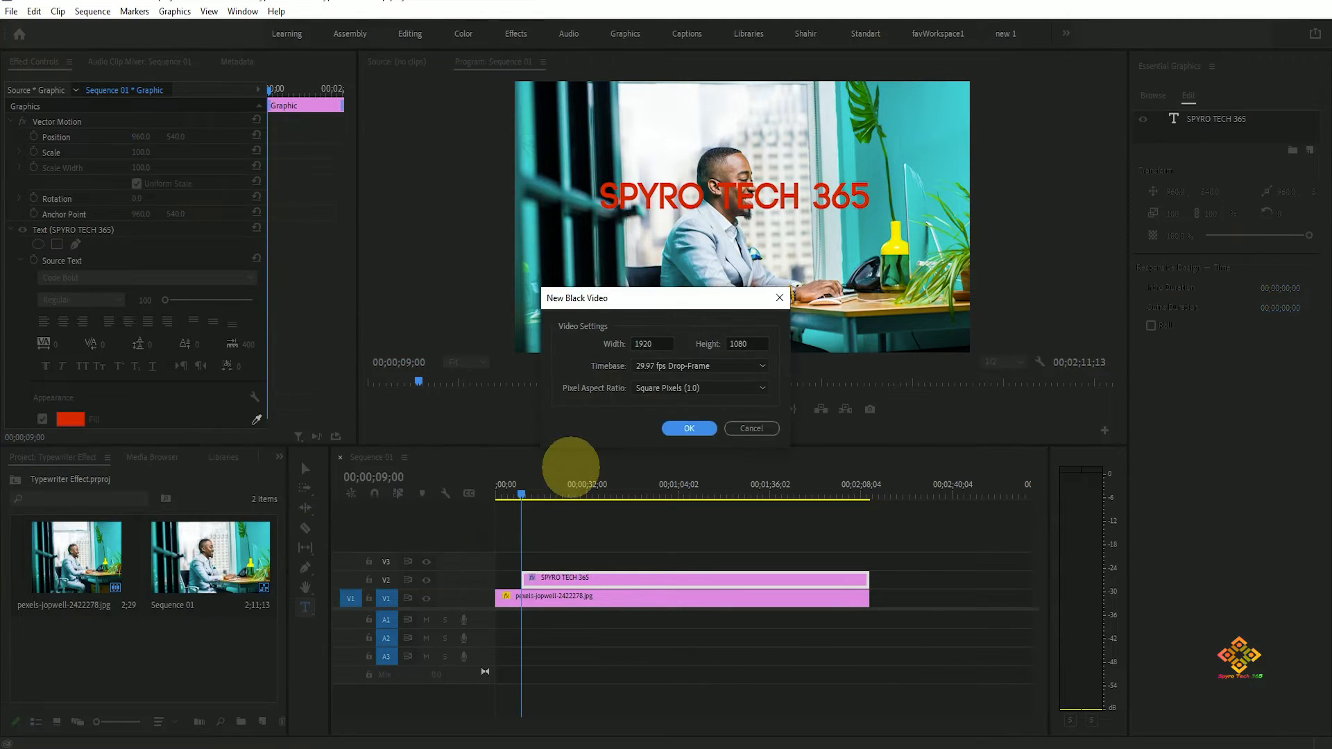
click(687, 425)
drag(95, 662, 869, 559)
click(539, 494)
click(521, 494)
Step: Turn off Uniform Scale for the Black Video clip and set Scale Width to 2 and Scale Height to 21
click(552, 559)
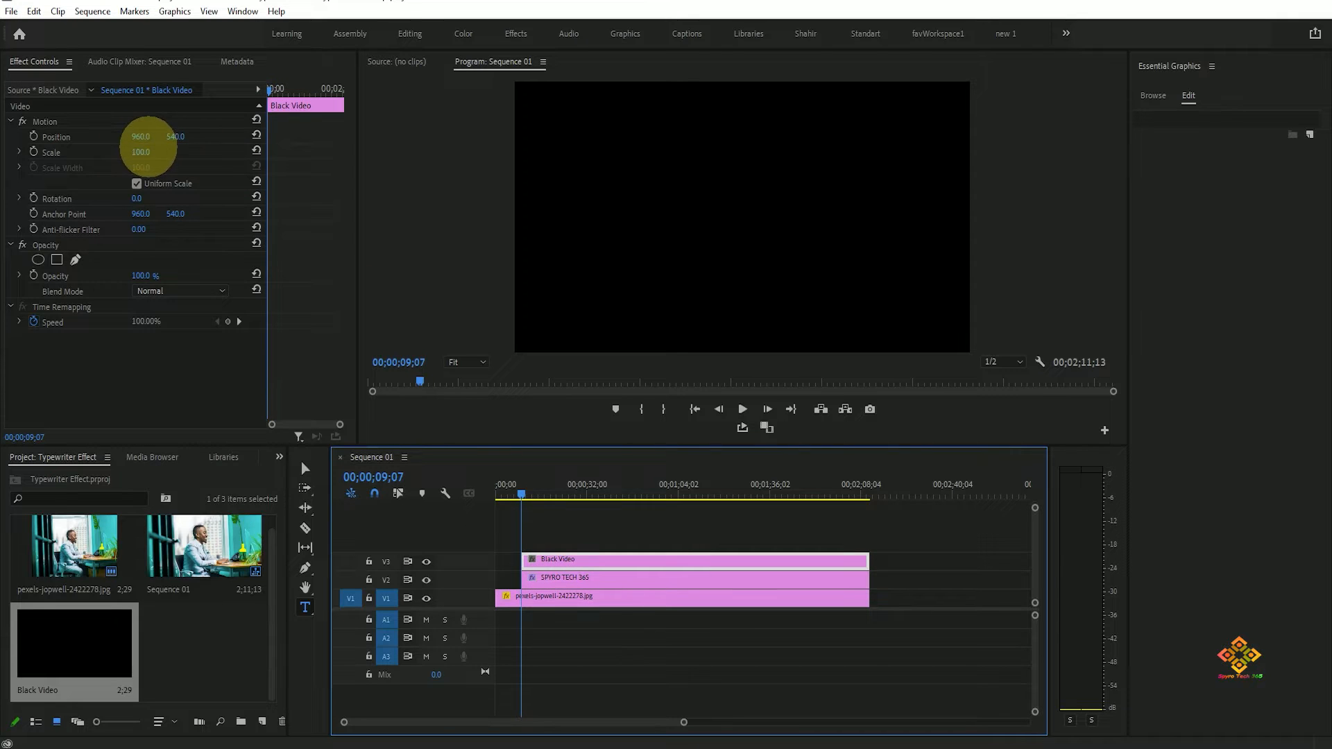
click(19, 152)
click(136, 211)
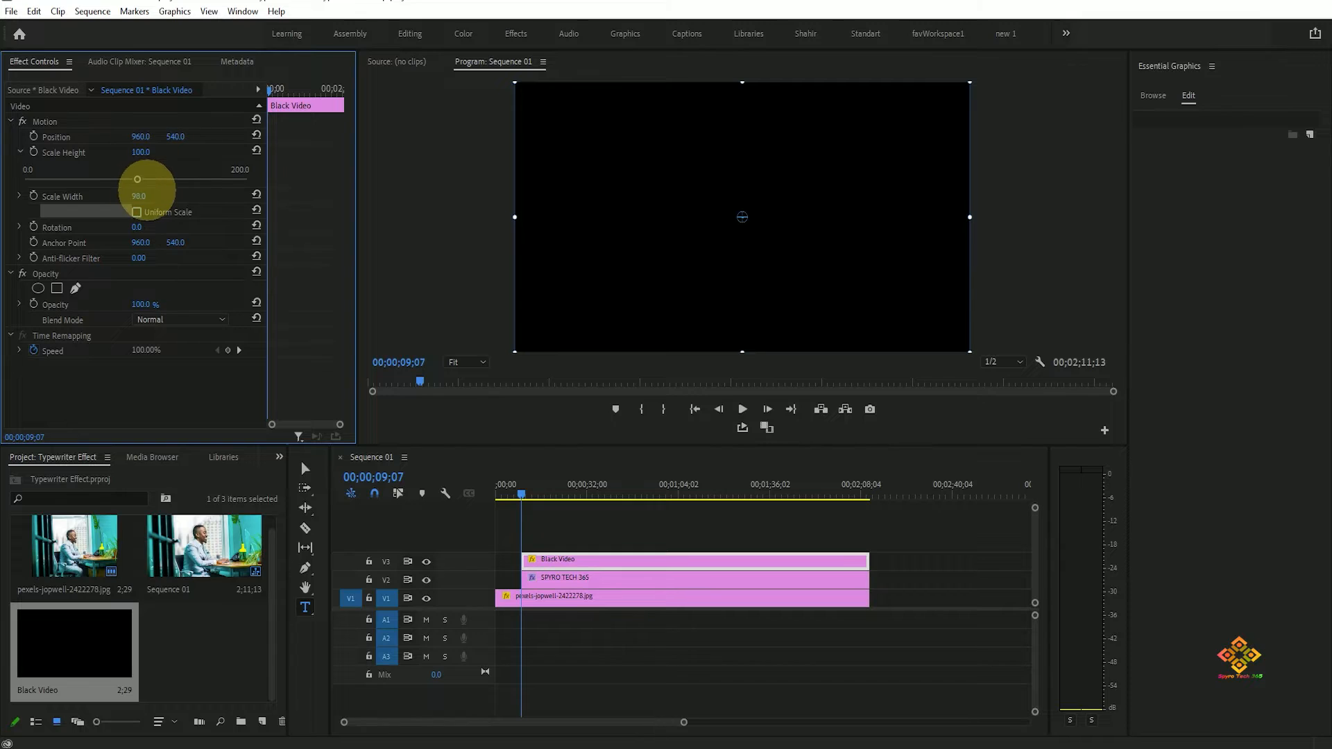
drag(143, 190, 184, 191)
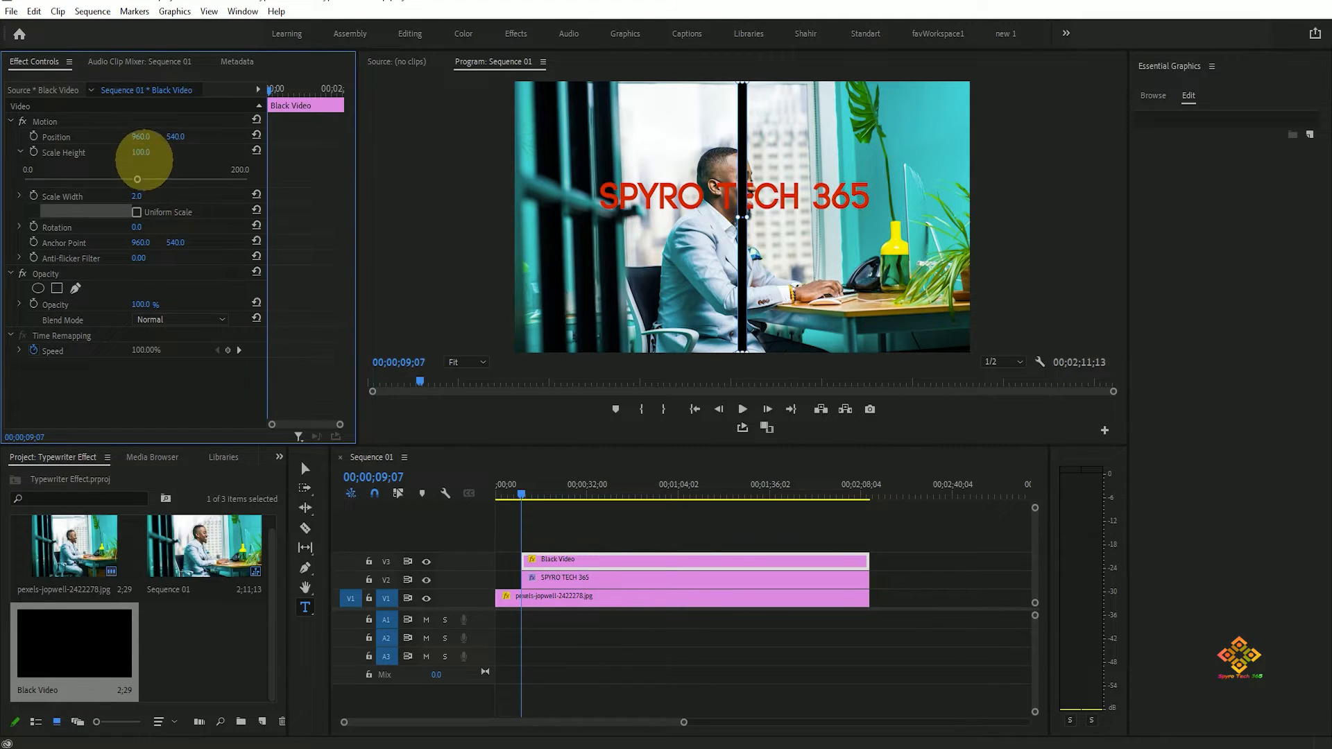
drag(142, 151, 147, 189)
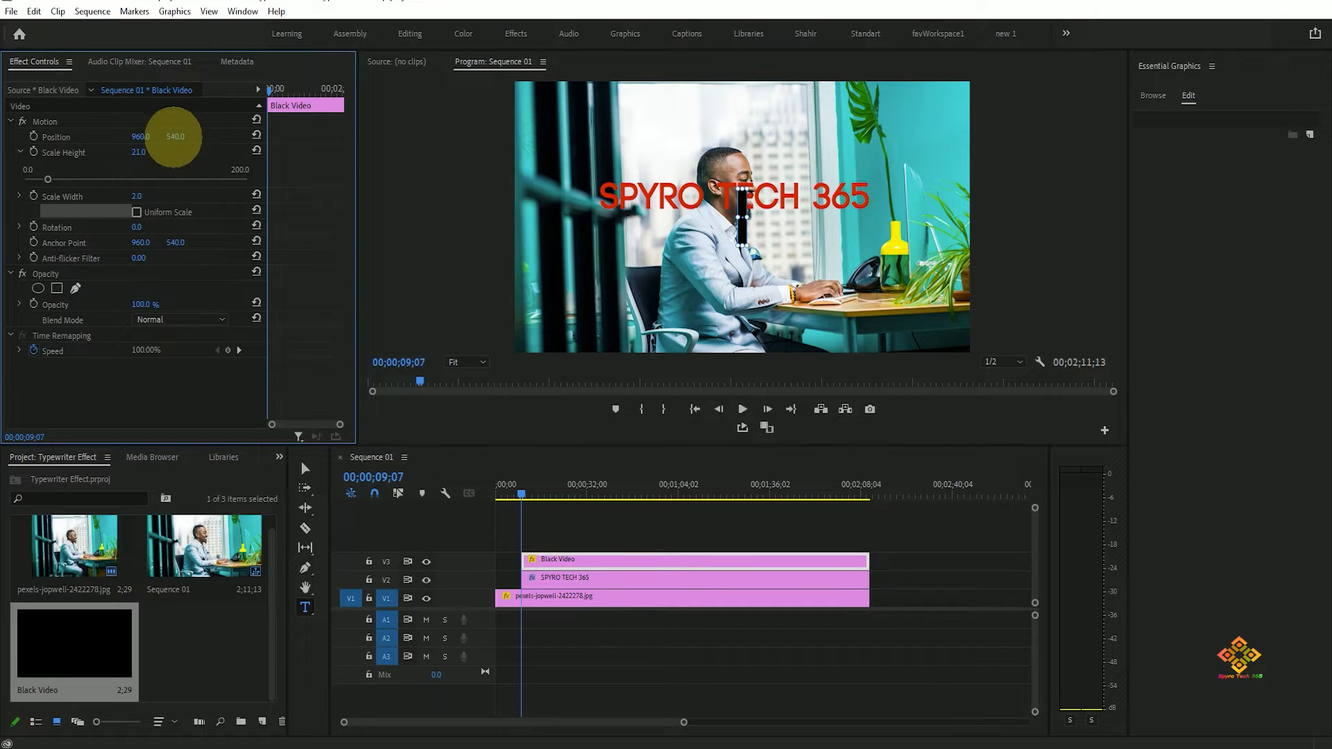
Step: Place the black bar just before the title's first letter at position 335, 450, with Scale Height 13
drag(176, 136, 169, 179)
mouse_move(141, 137)
mouse_down()
mouse_move(97, 131)
mouse_move(134, 134)
mouse_up()
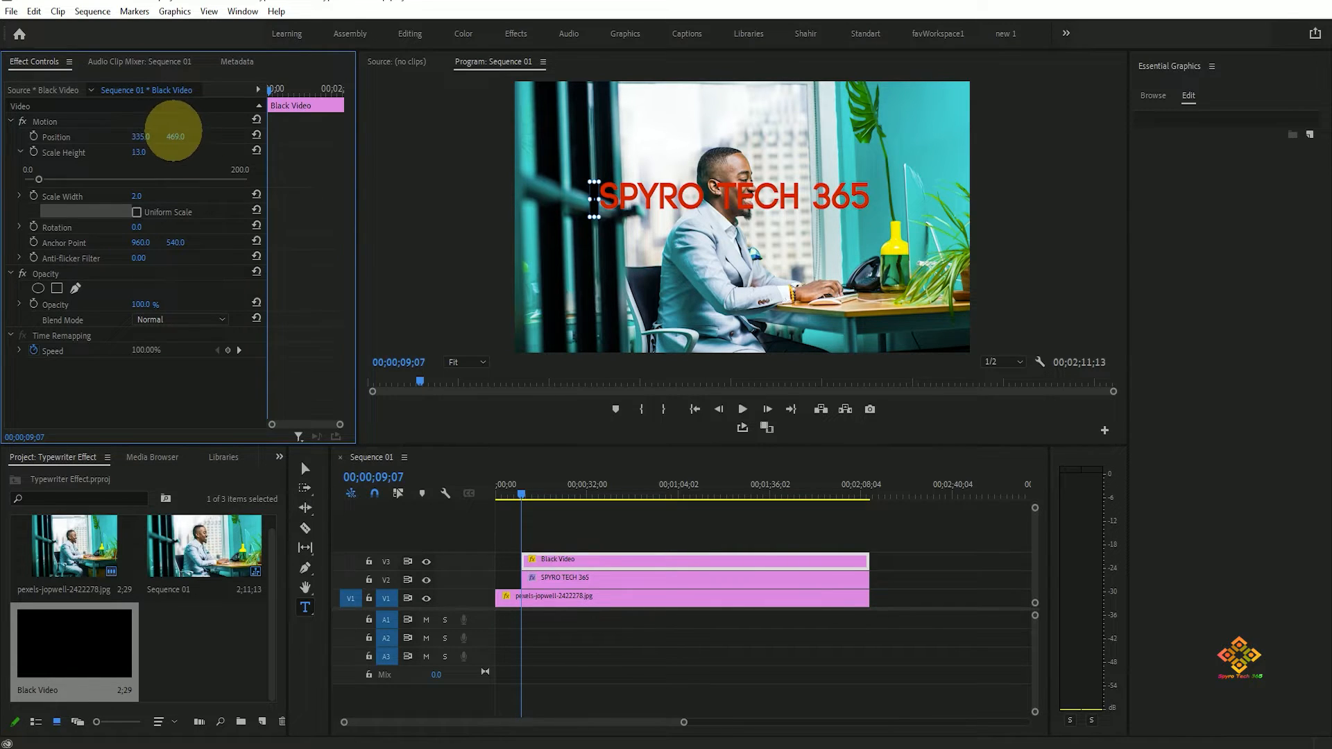
click(672, 265)
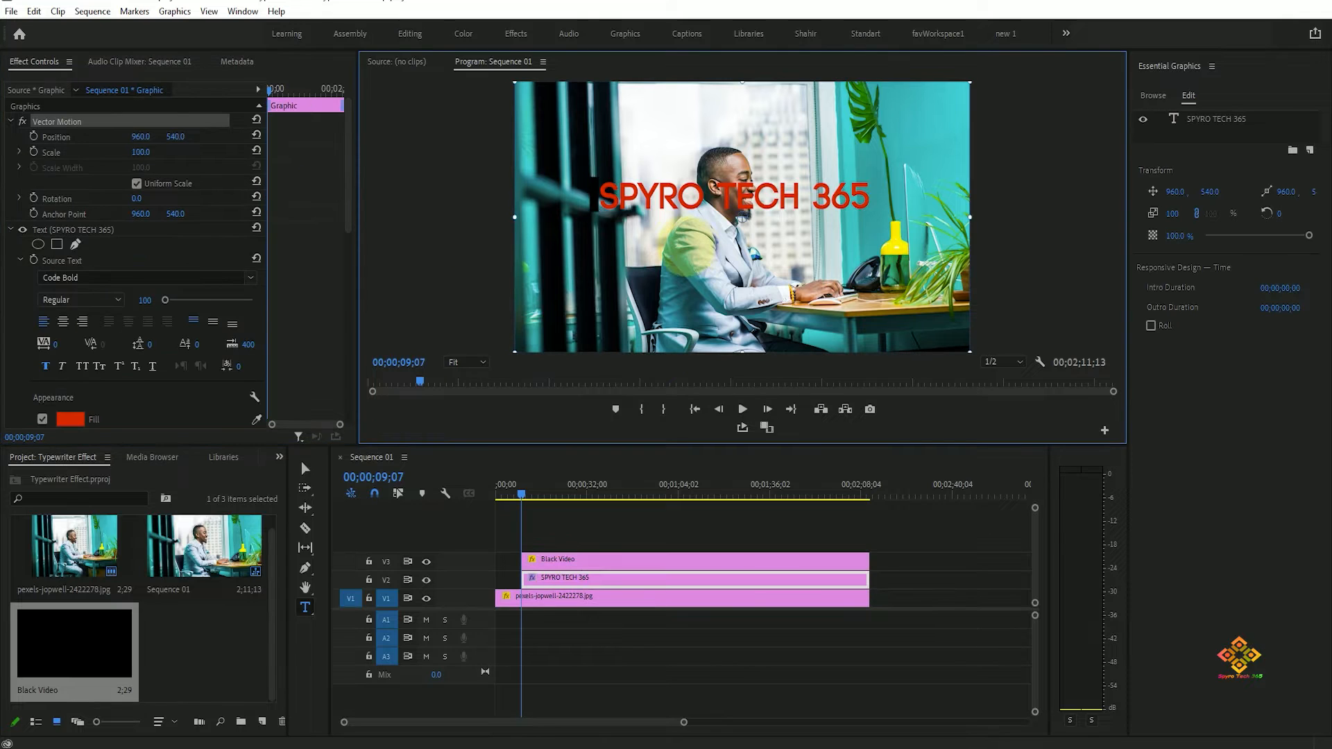
key(ctrl+grave)
key(ctrl+grave)
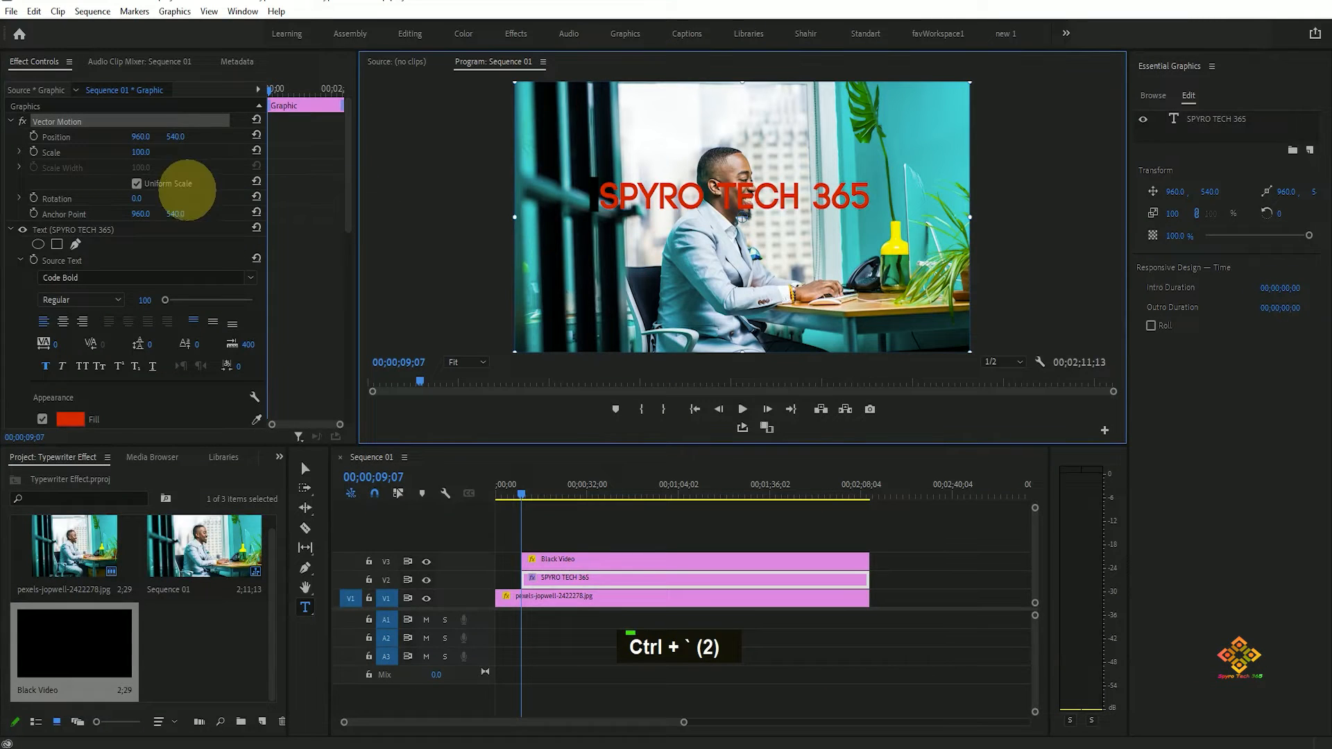
Step: Set the black bar's Scale Width to 1 and check it in a full-screen preview
click(613, 559)
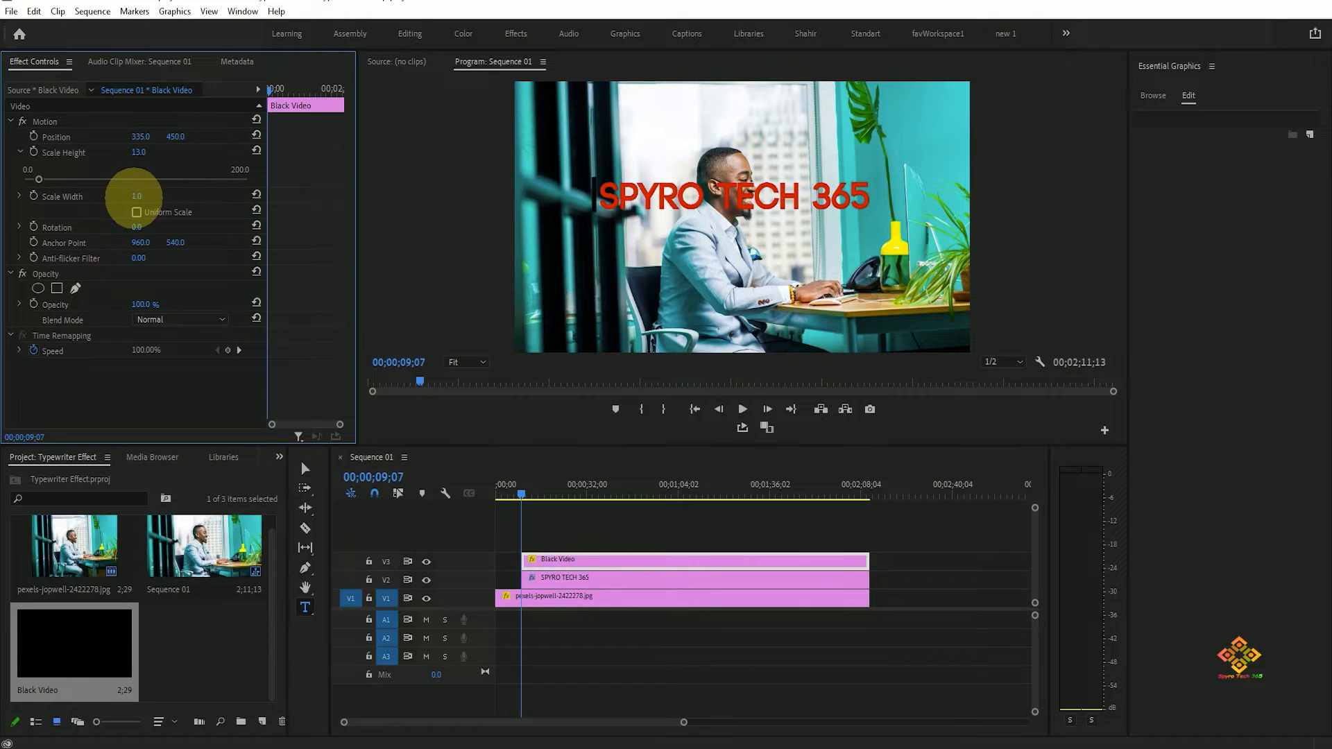
drag(134, 198, 150, 193)
click(150, 193)
key(ctrl+grave)
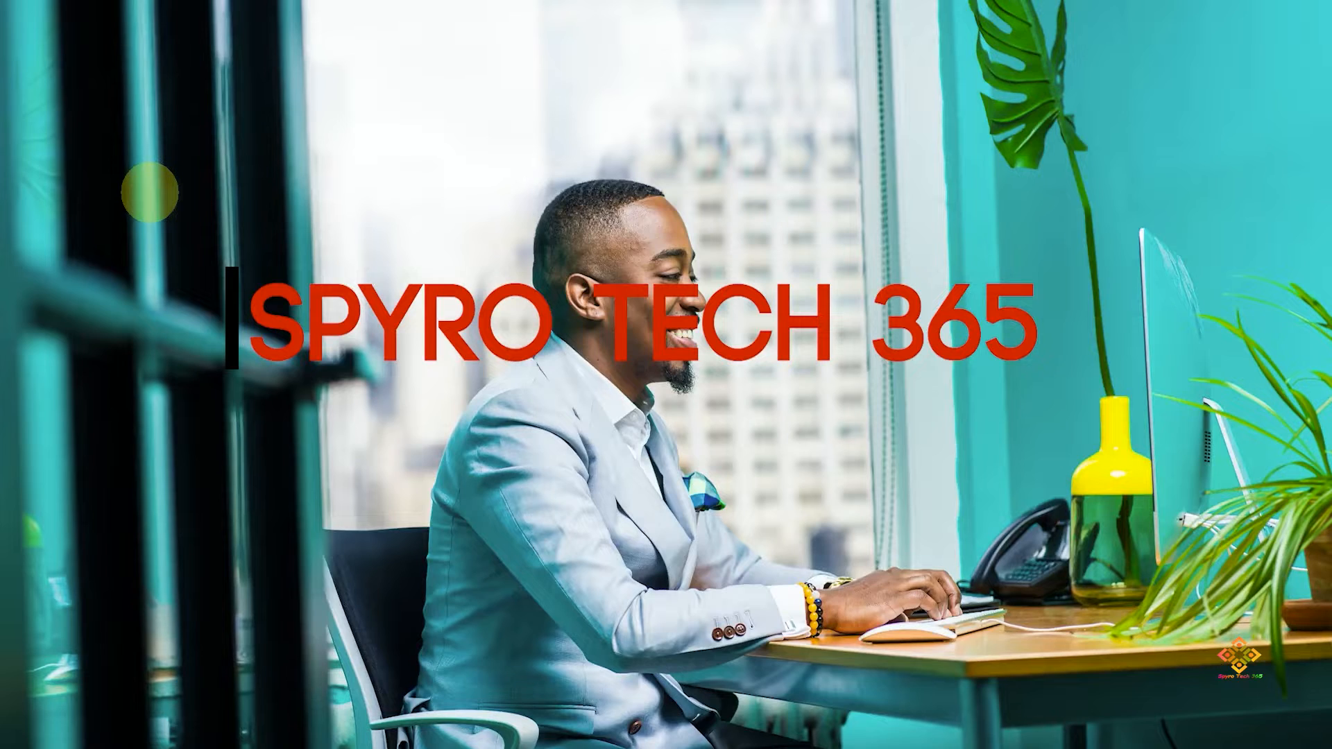
key(ctrl+grave)
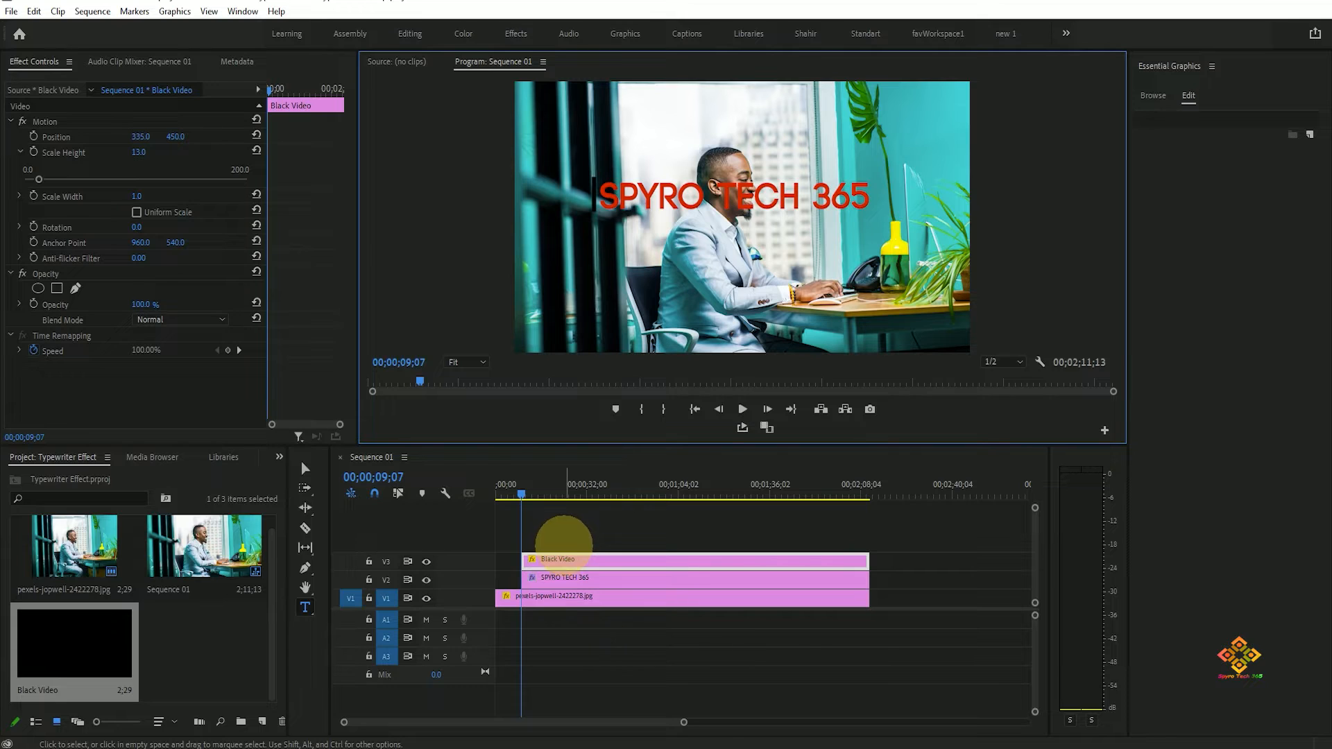
Step: Find the Linear Wipe video effect and apply it to the SPYRO TECH 365 title clip
click(559, 577)
key(shift+7)
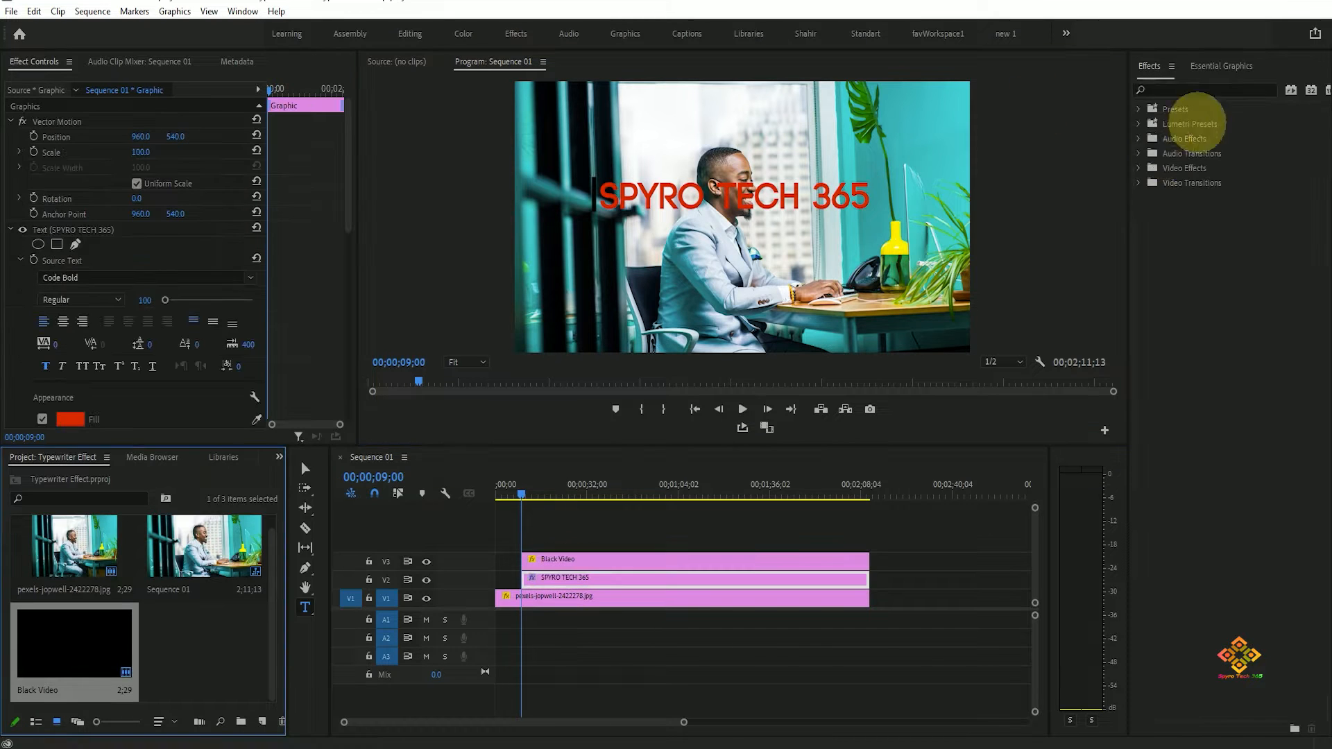
click(1193, 90)
text(wipe)
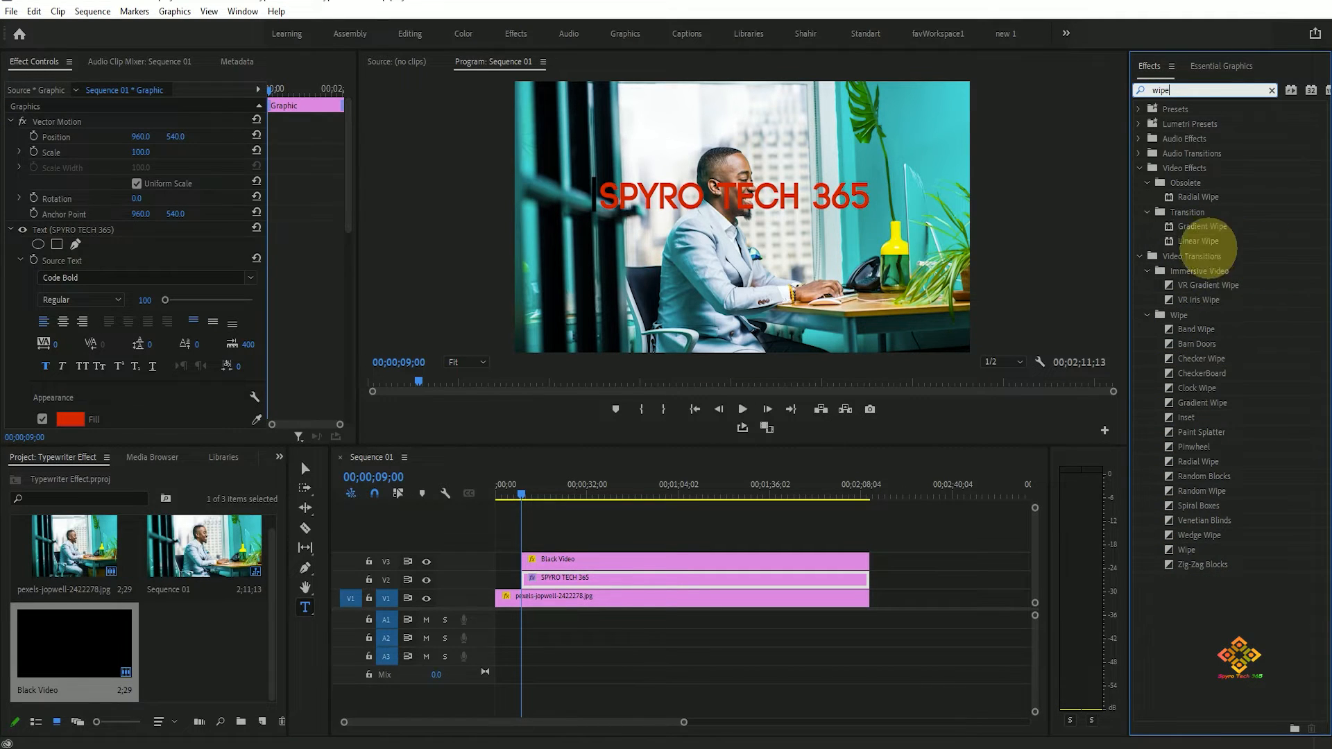
drag(1200, 241, 566, 576)
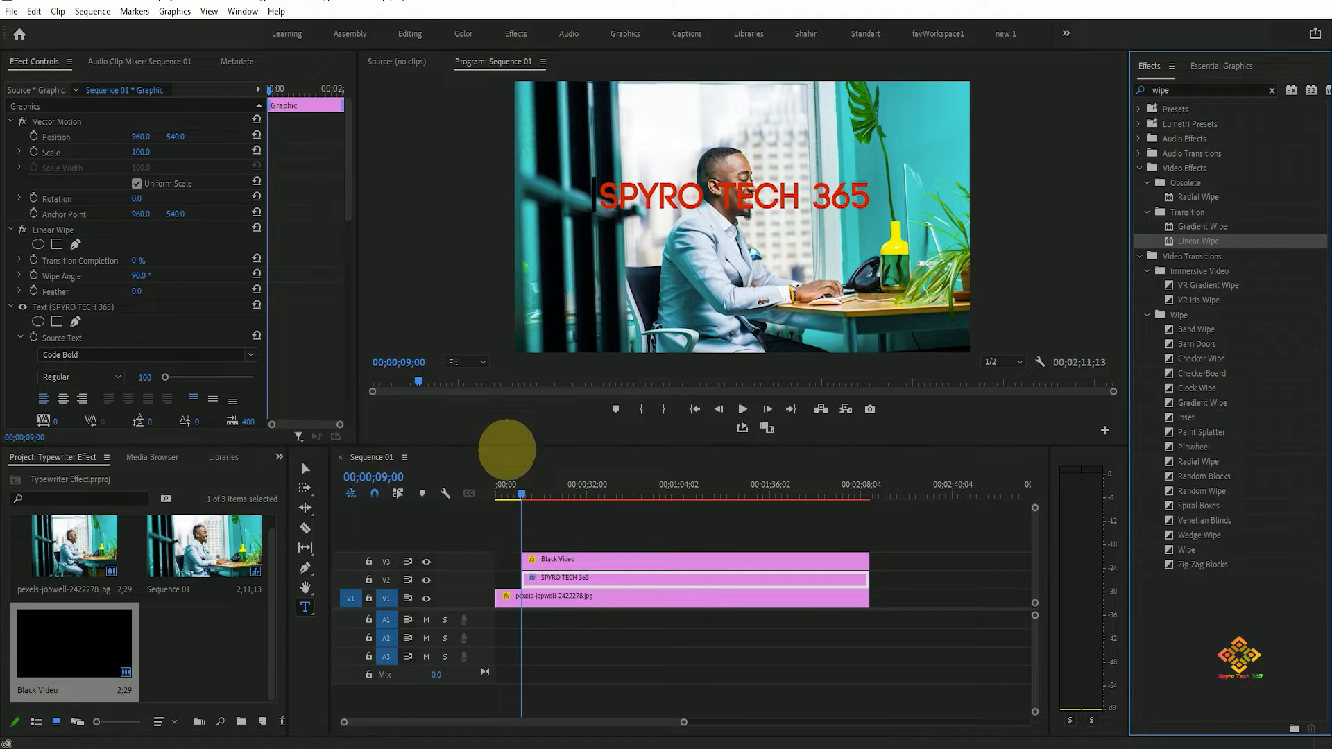
Step: Collapse the title's Vector Motion settings, return the playhead to the clip's start at 00;00;09;00 and save the project
key(space)
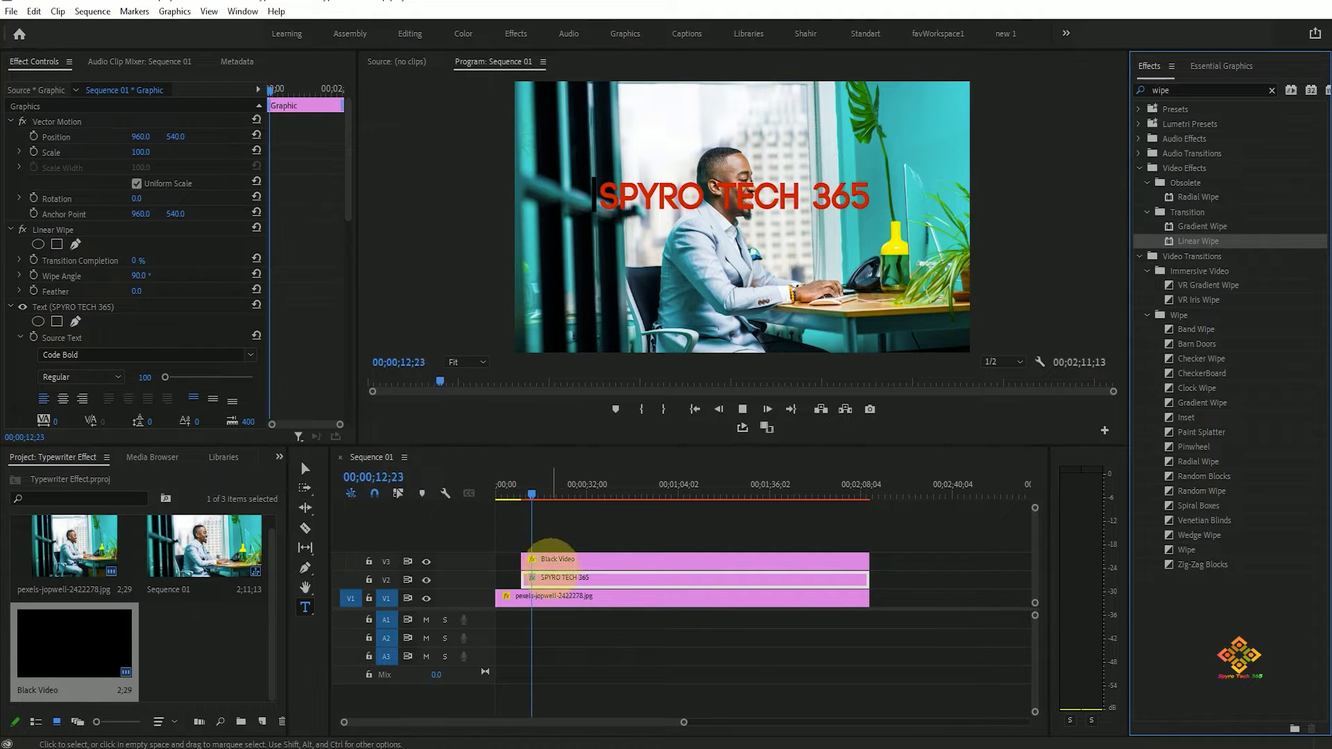
key(space)
scroll(331, 322, down, 5)
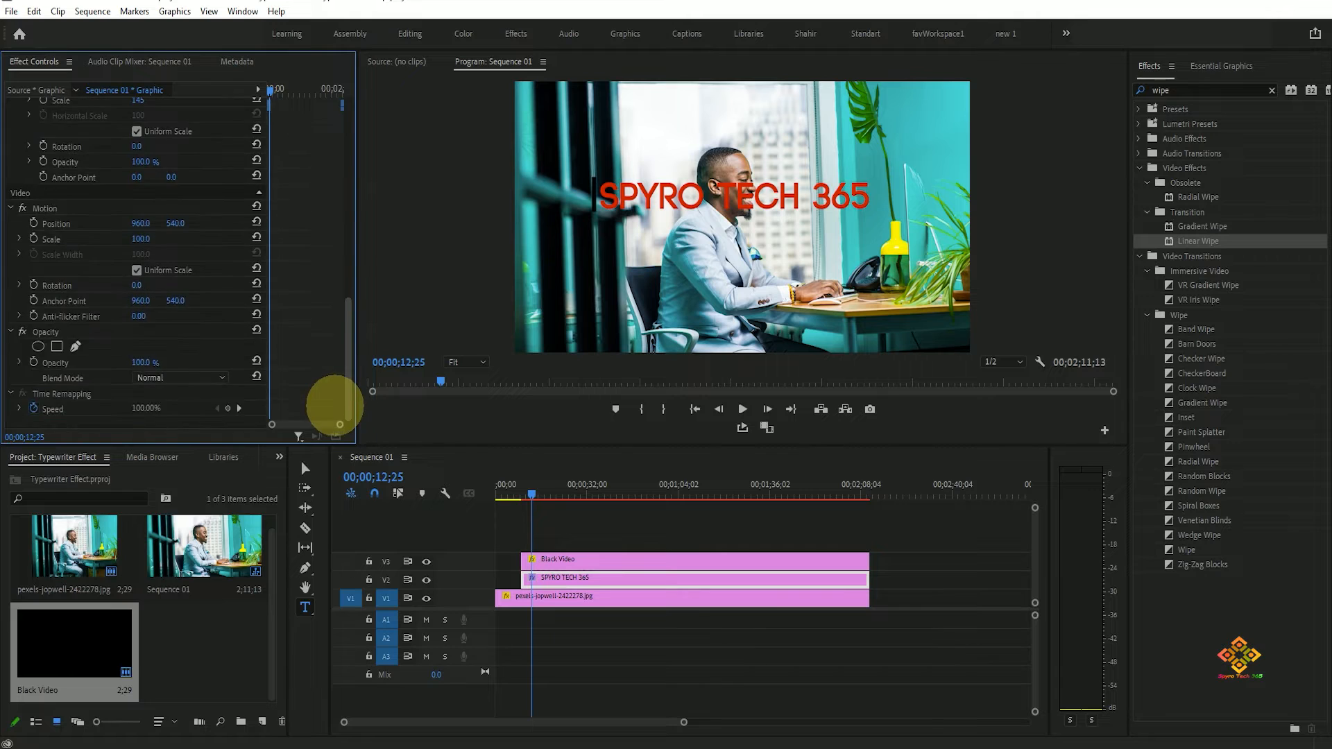
scroll(327, 401, up, 5)
click(12, 136)
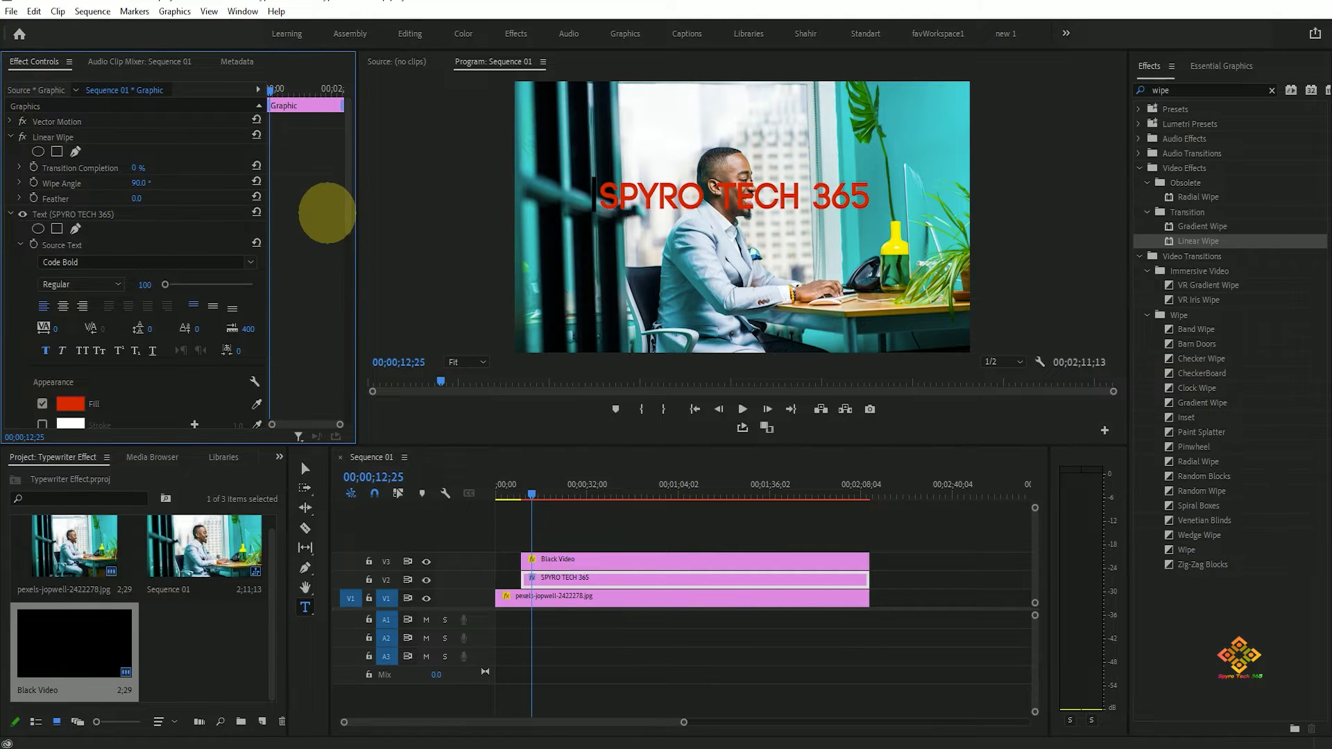
shift+click(521, 486)
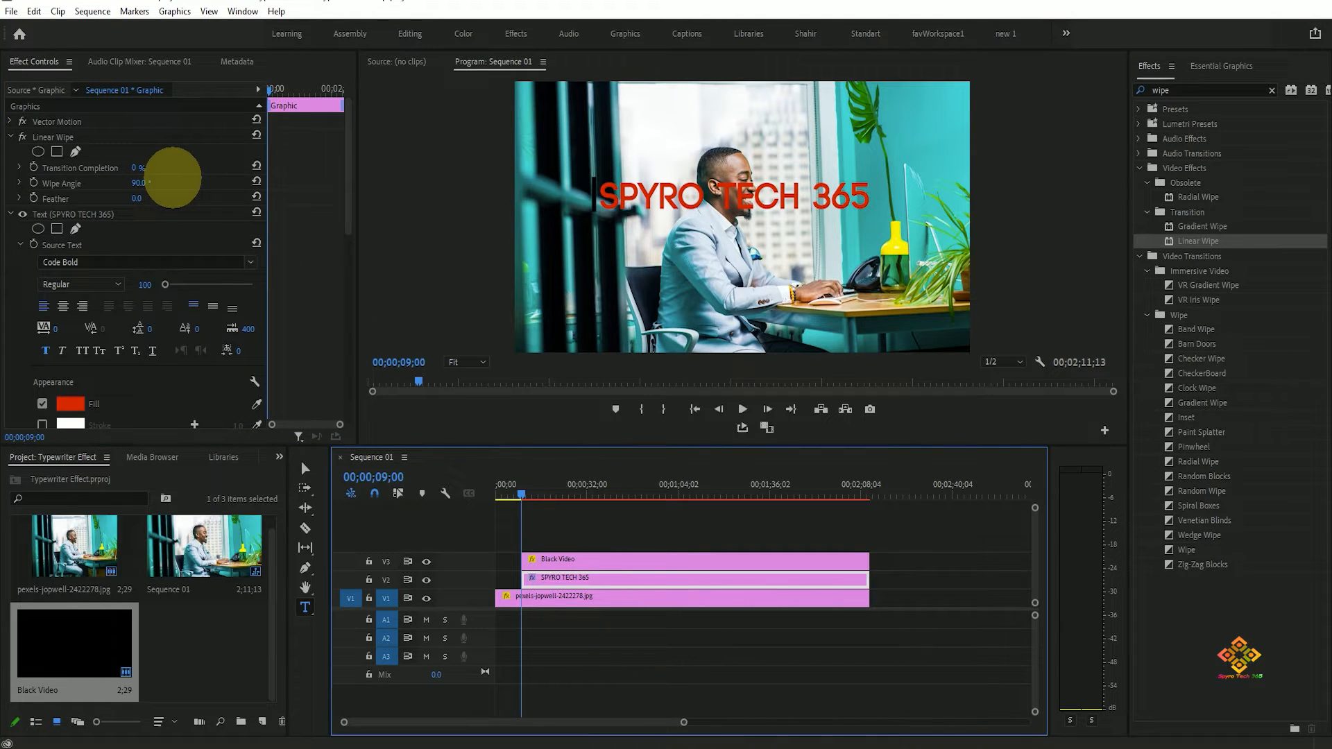
key(ctrl+s)
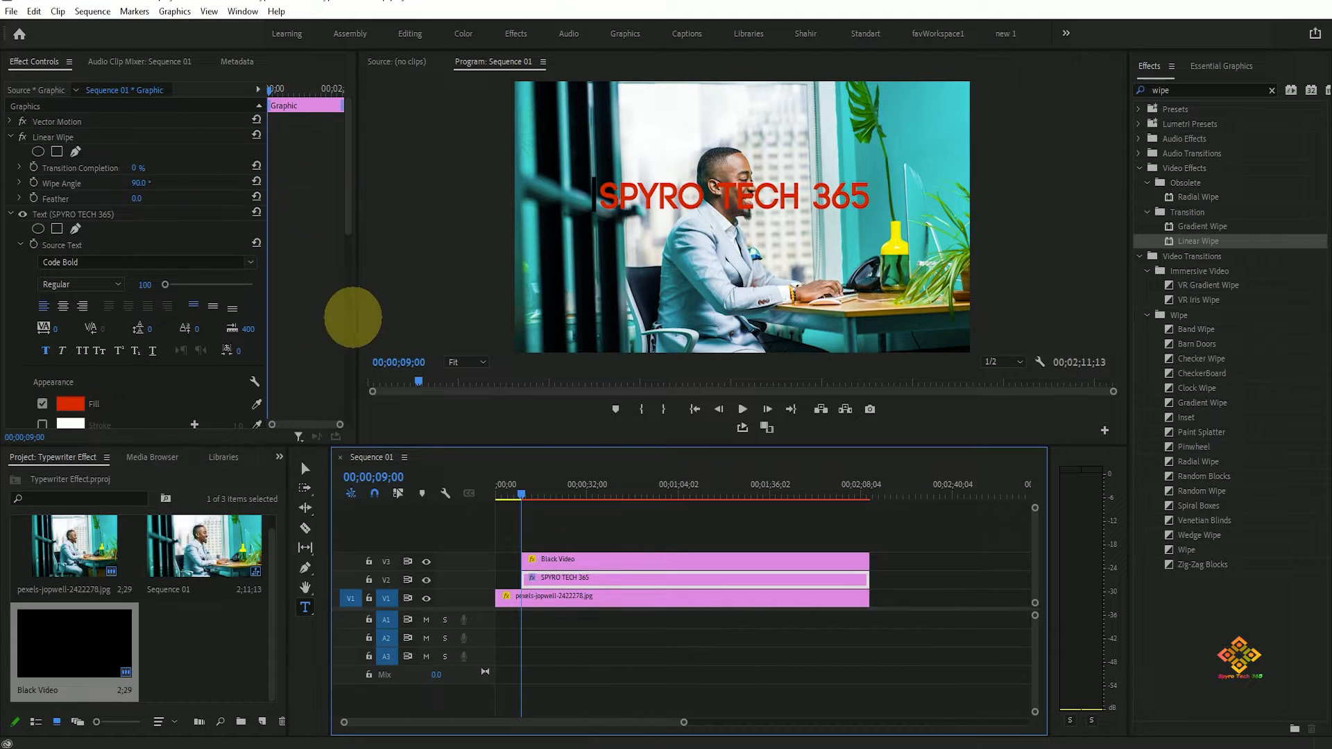
Step: Keyframe the Linear Wipe's Transition Completion from 100% at the title clip's start to 0% further along, and play the animation
drag(358, 317, 395, 317)
mouse_move(298, 90)
mouse_down()
mouse_move(323, 88)
mouse_move(295, 91)
mouse_up()
click(34, 167)
click(152, 168)
text(100)
key(Return)
drag(153, 166, 187, 164)
key(space)
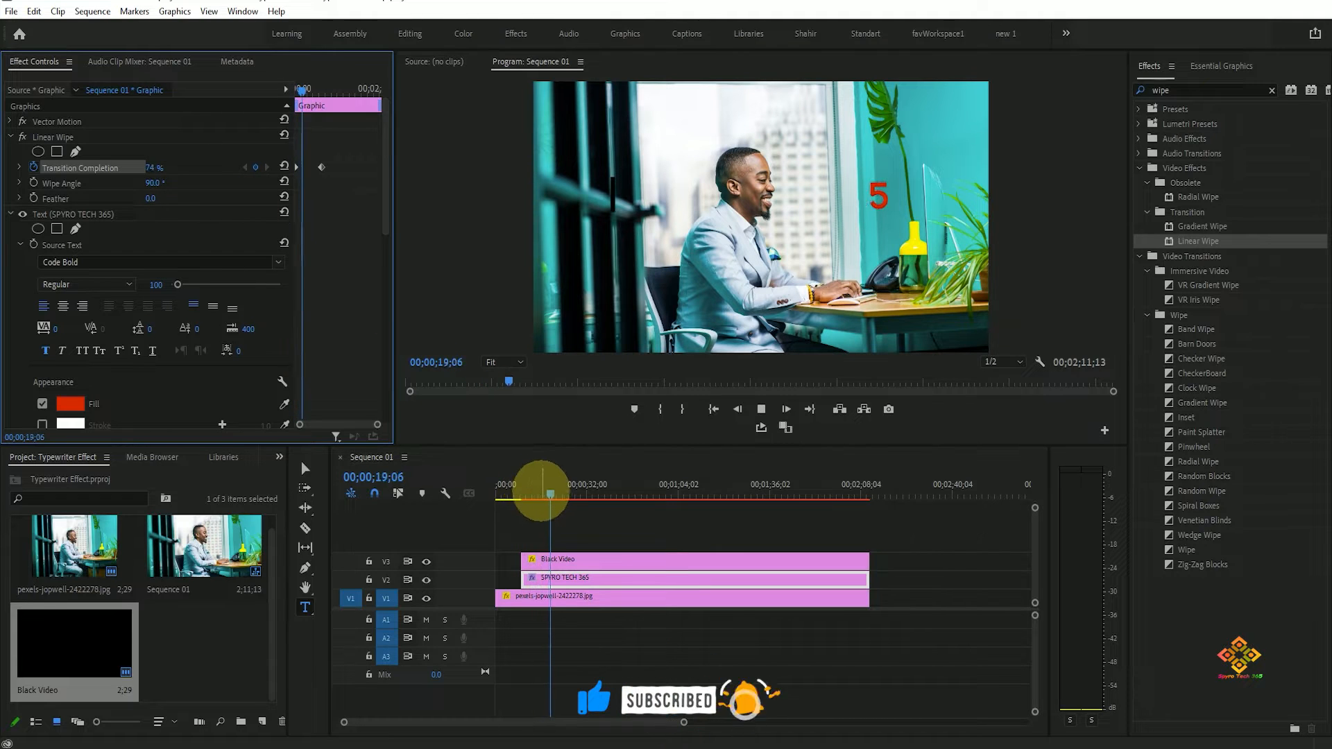
key(space)
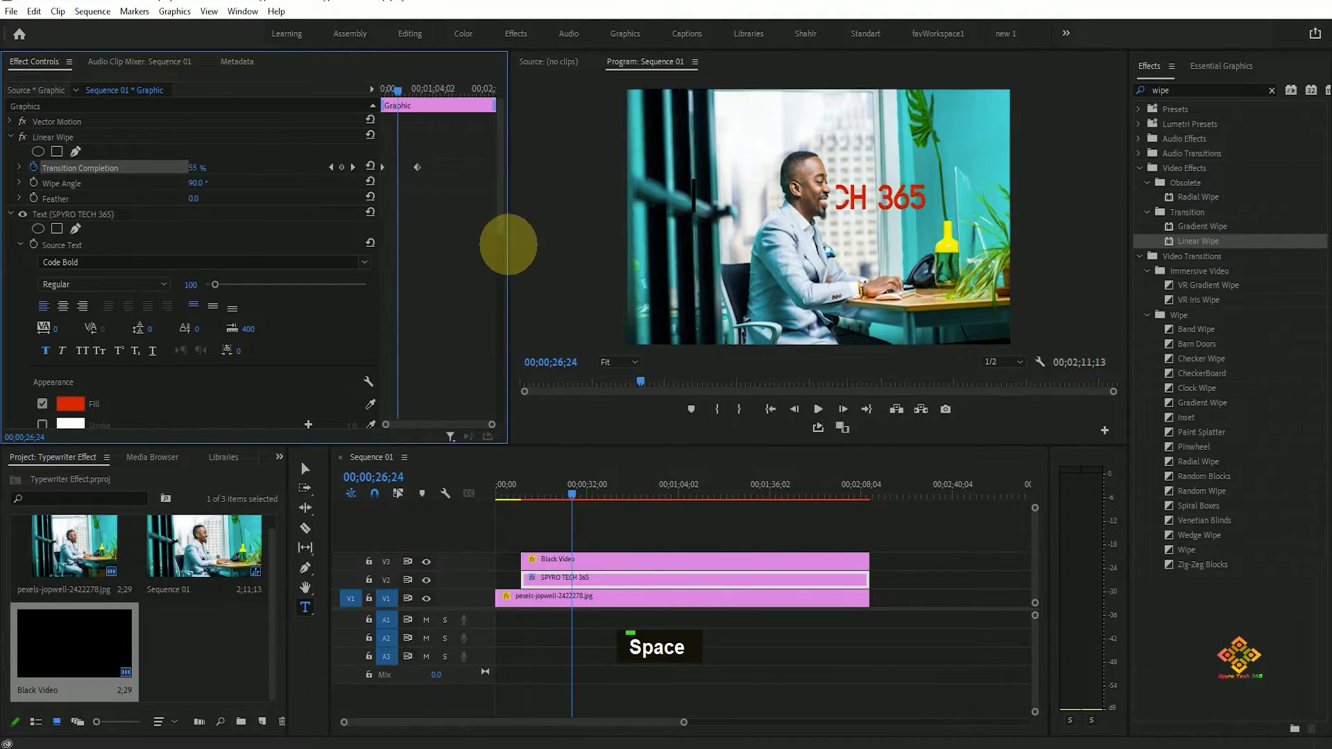
Step: Shorten the wipe by moving its end keyframe closer to the clip's start, zooming into the keyframe timeline and previewing the speed
drag(296, 217, 204, 217)
drag(259, 167, 224, 168)
drag(230, 91, 181, 91)
key(space)
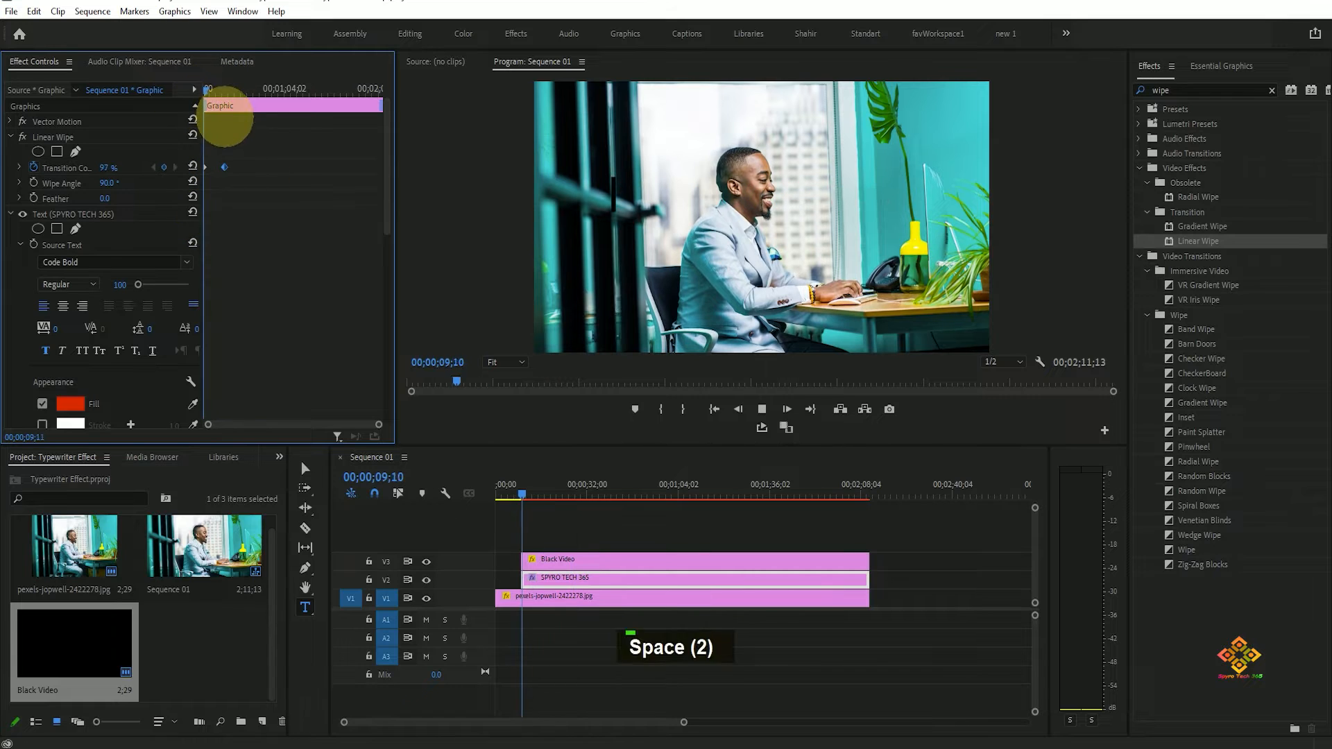
key(space)
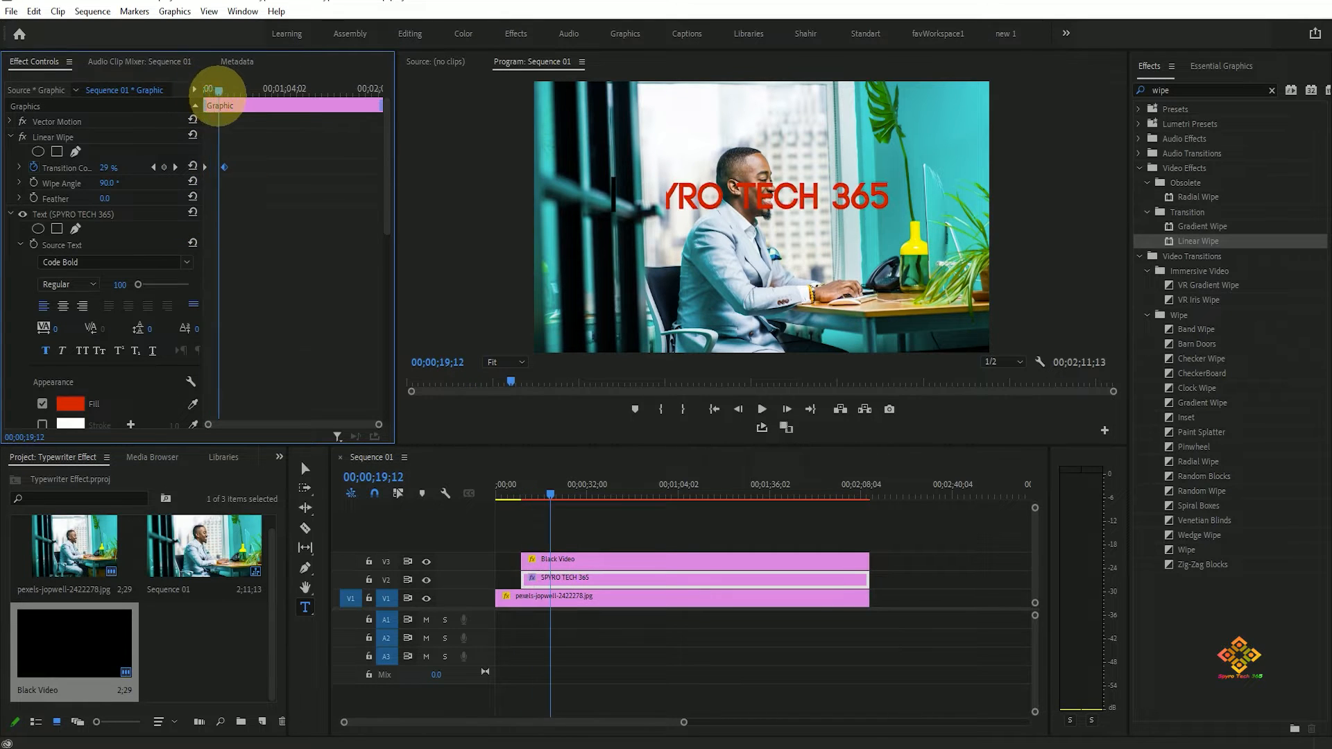
drag(379, 424, 286, 421)
drag(338, 167, 265, 169)
drag(237, 90, 152, 89)
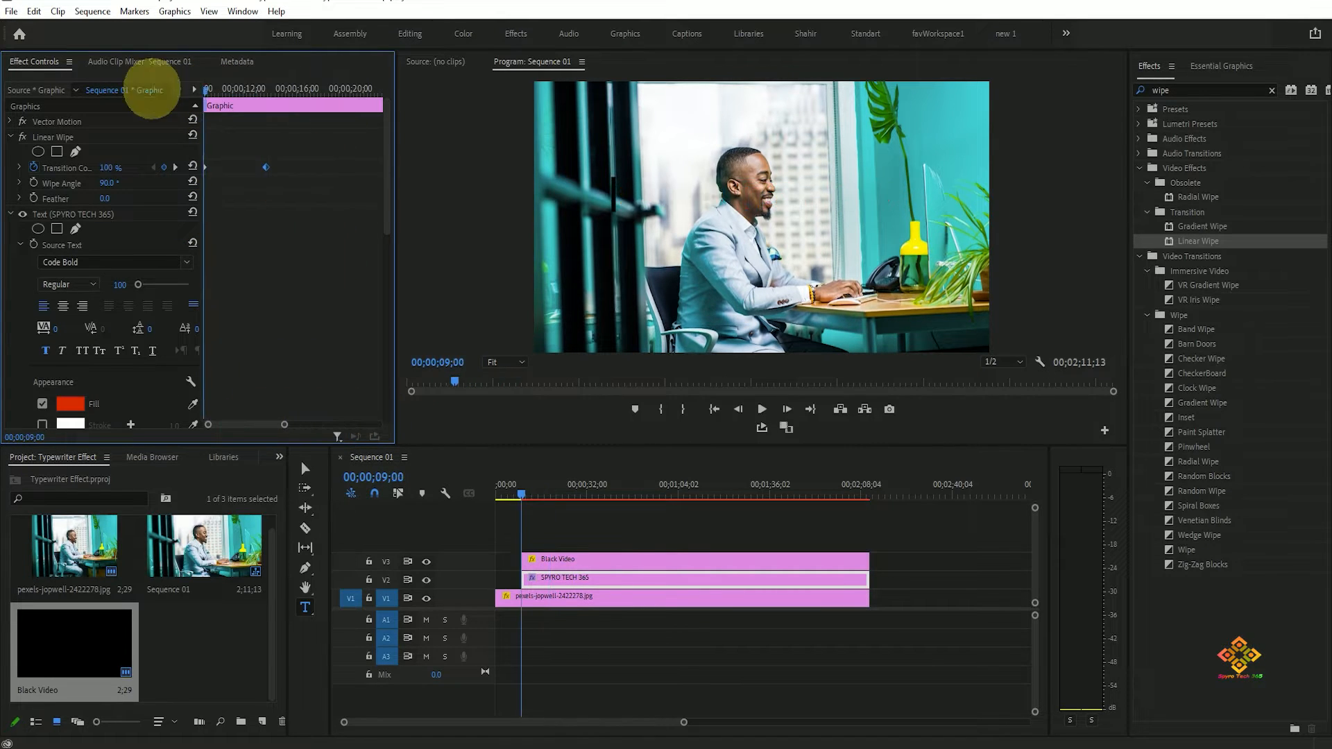
key(space)
key(space)
Step: Fine-tune the wipe's end keyframe to about 00;00;12;12, replaying the title reveal to check its speed
drag(265, 167, 242, 168)
drag(268, 90, 164, 91)
key(space)
key(space)
drag(262, 89, 181, 96)
key(space)
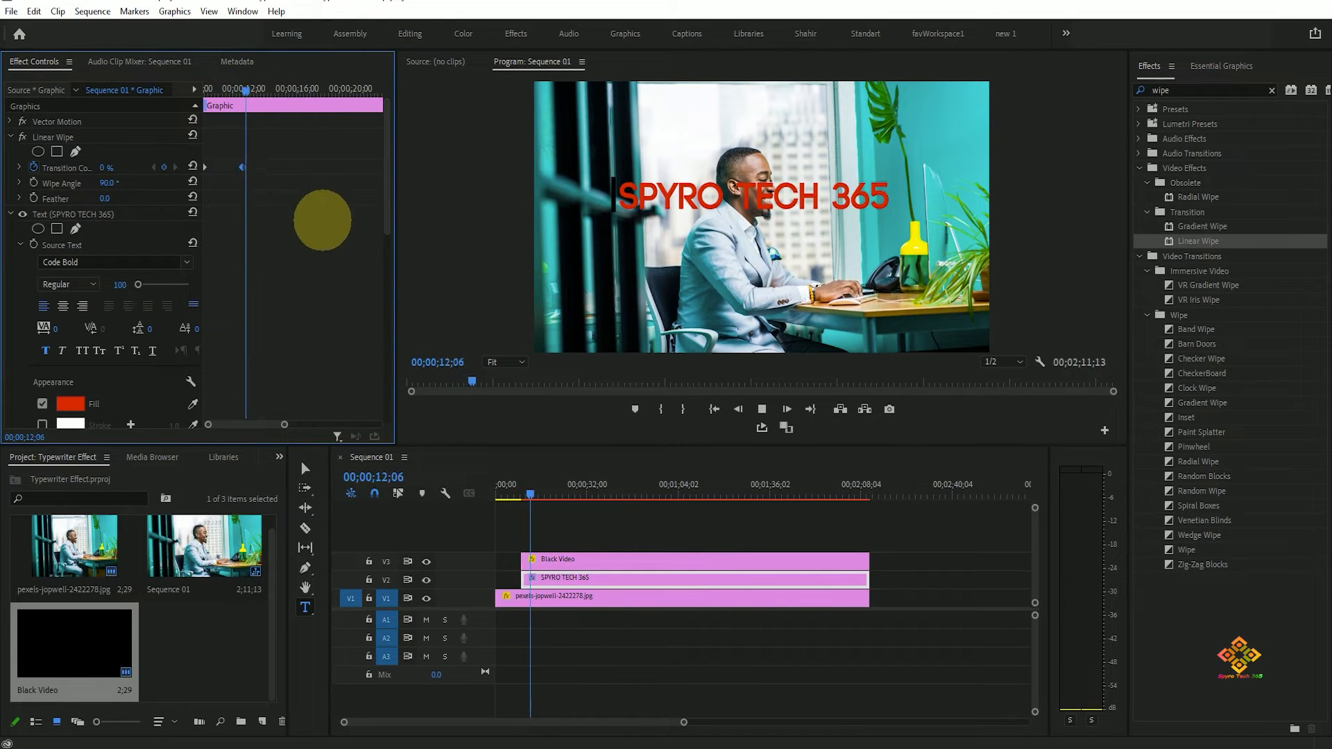
key(space)
drag(242, 167, 233, 168)
key(space)
key(space)
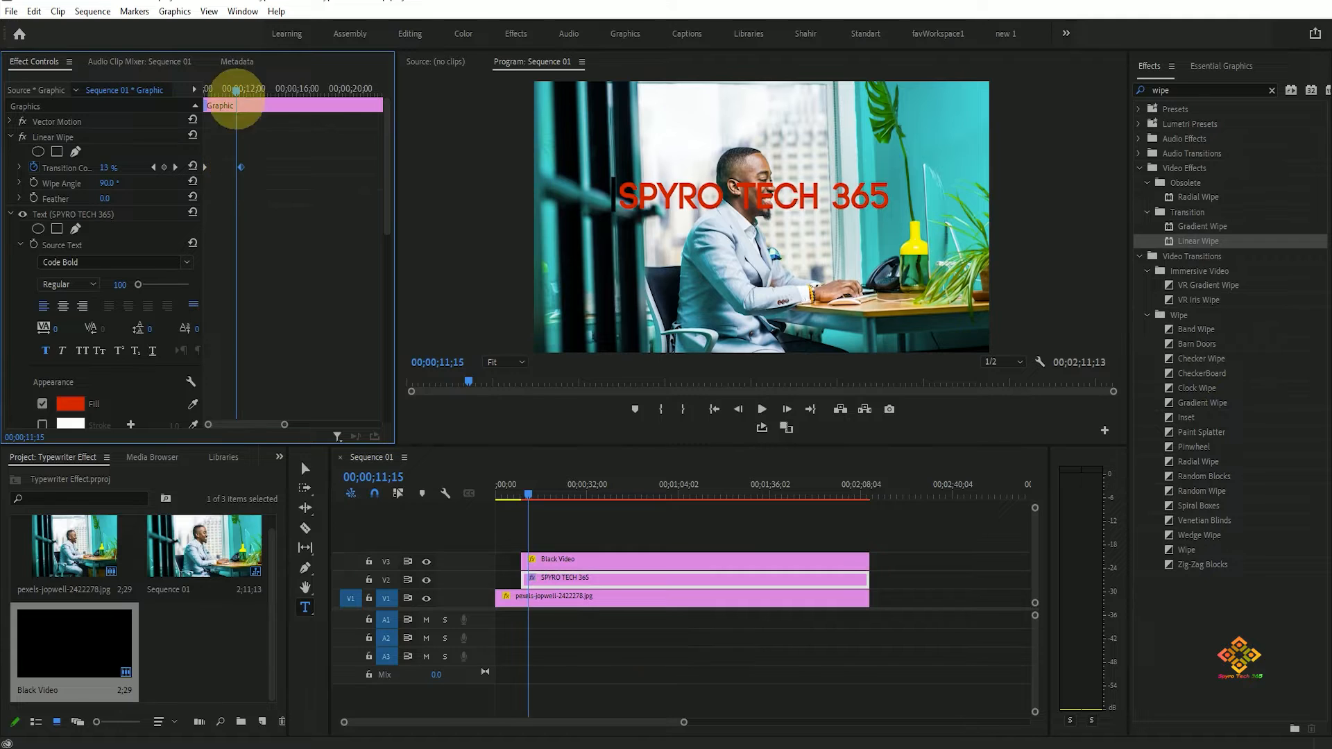
key(space)
drag(246, 89, 196, 104)
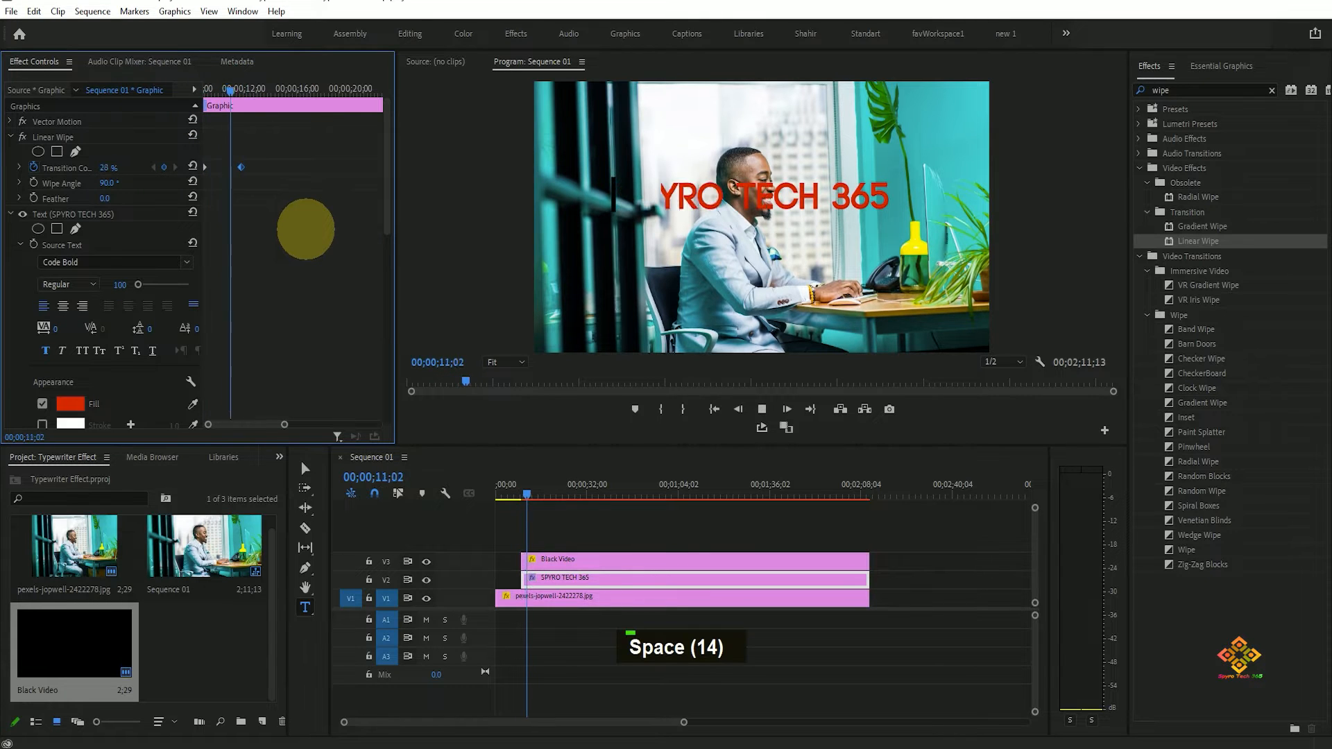
key(space)
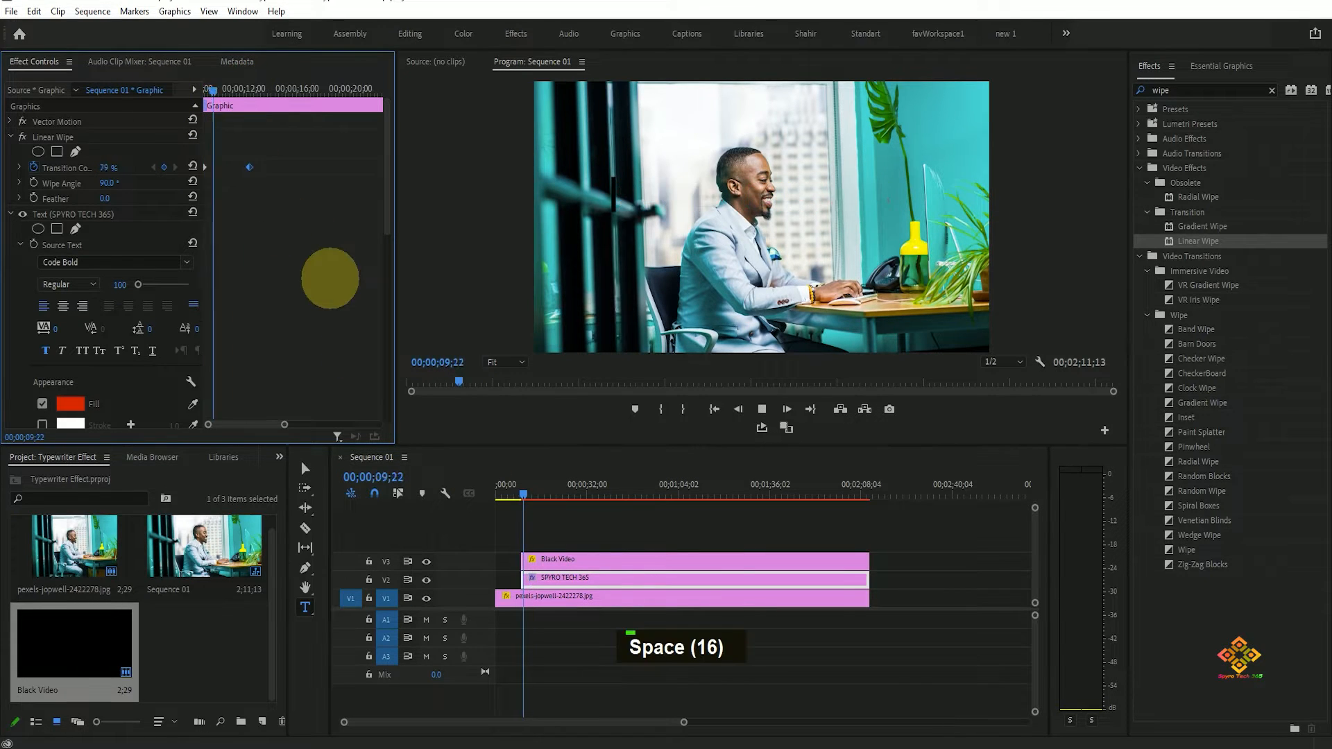
key(space)
Step: Set the title's Linear Wipe angle to 270° and play the reveal from the clip's start
click(521, 491)
drag(526, 492, 529, 495)
key(space)
key(space)
click(251, 425)
click(548, 579)
drag(378, 425, 281, 425)
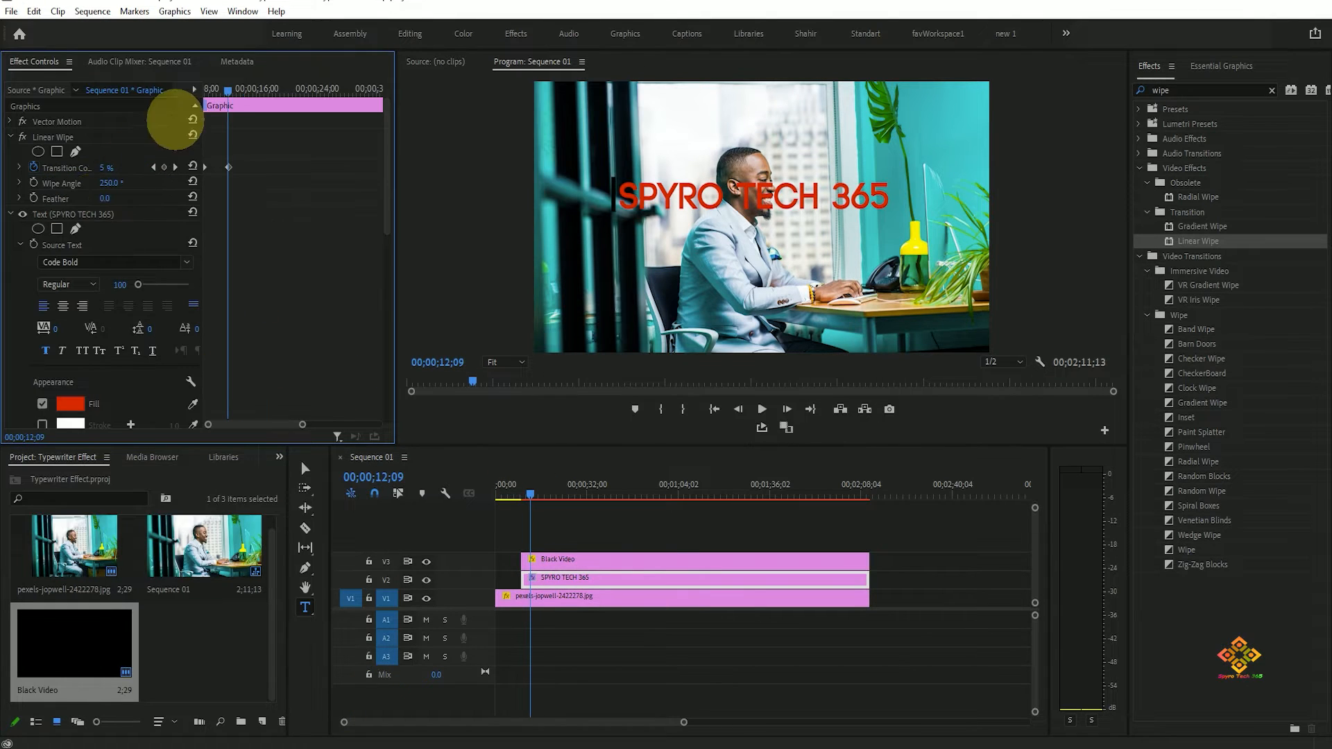
drag(224, 90, 171, 92)
key(space)
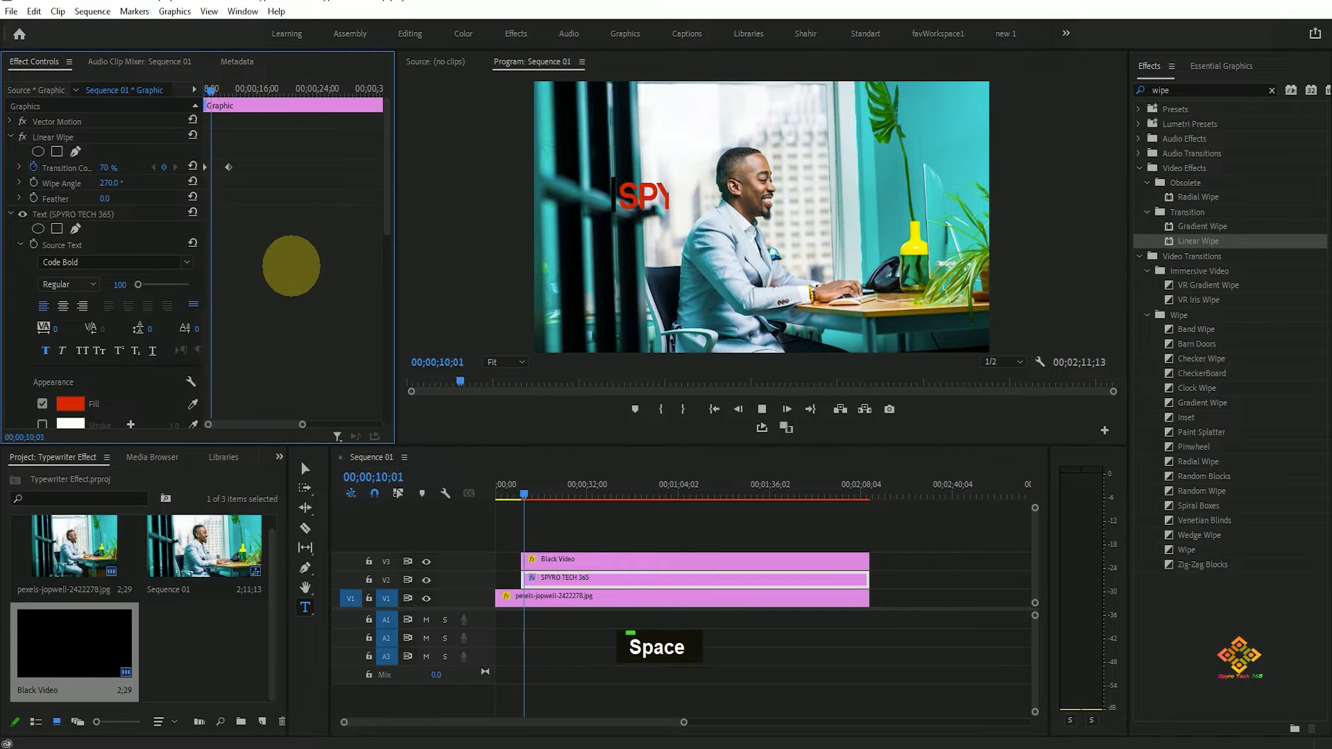
key(space)
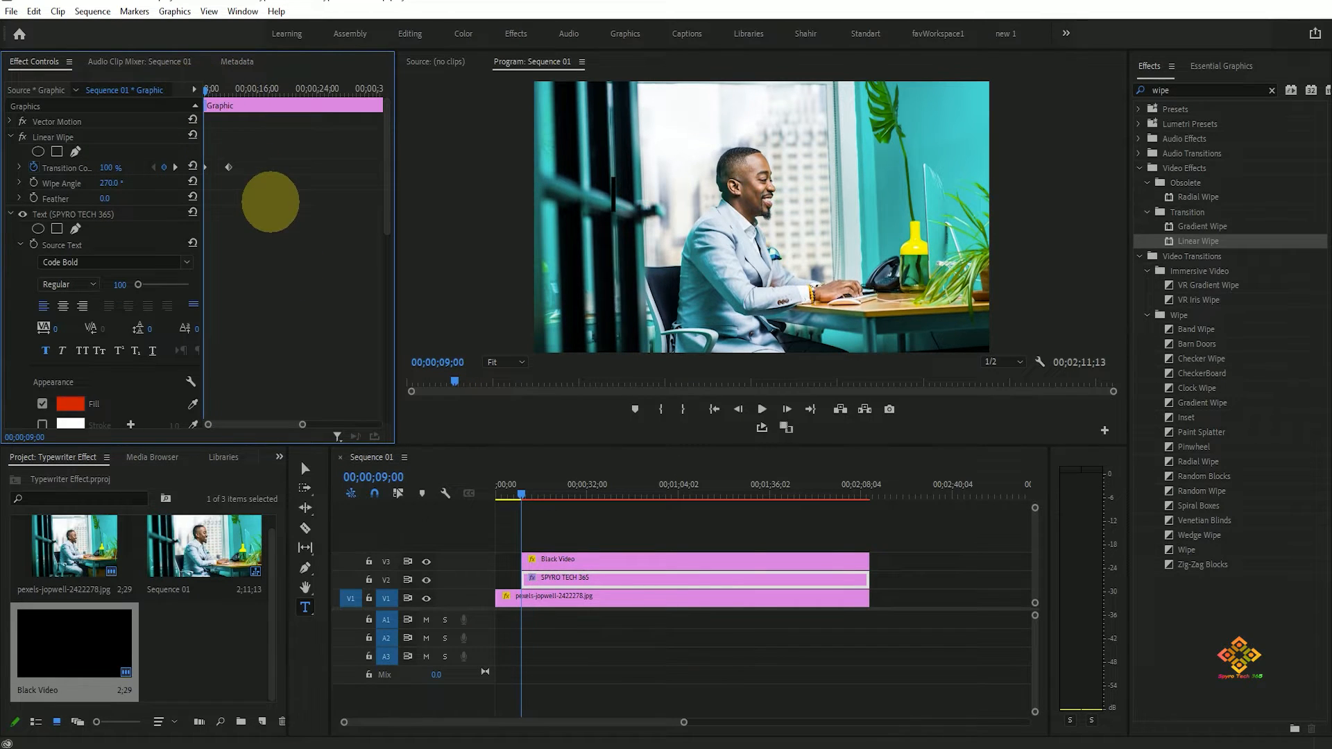
Step: Move the title's wipe end keyframe slightly earlier to 00;00;12;03, replay the reveal to check its speed, and save the project
key(space)
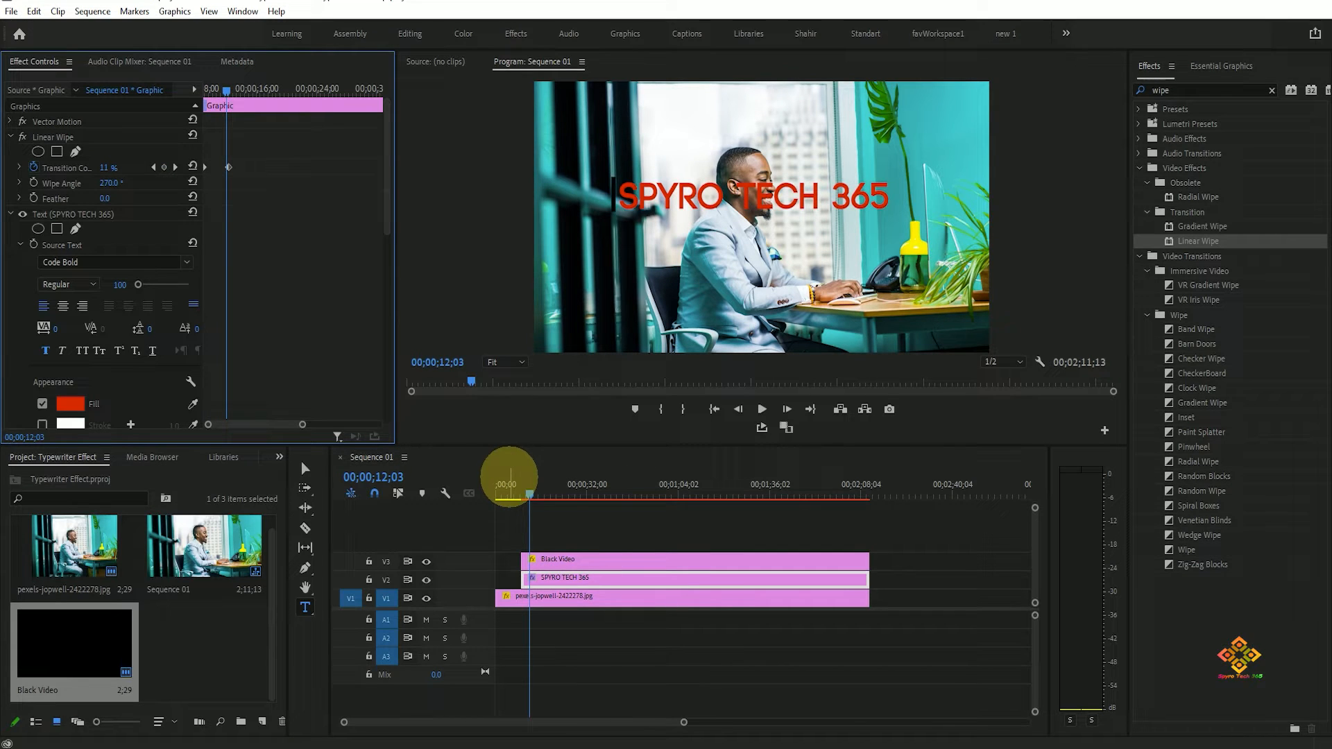
drag(229, 168, 226, 167)
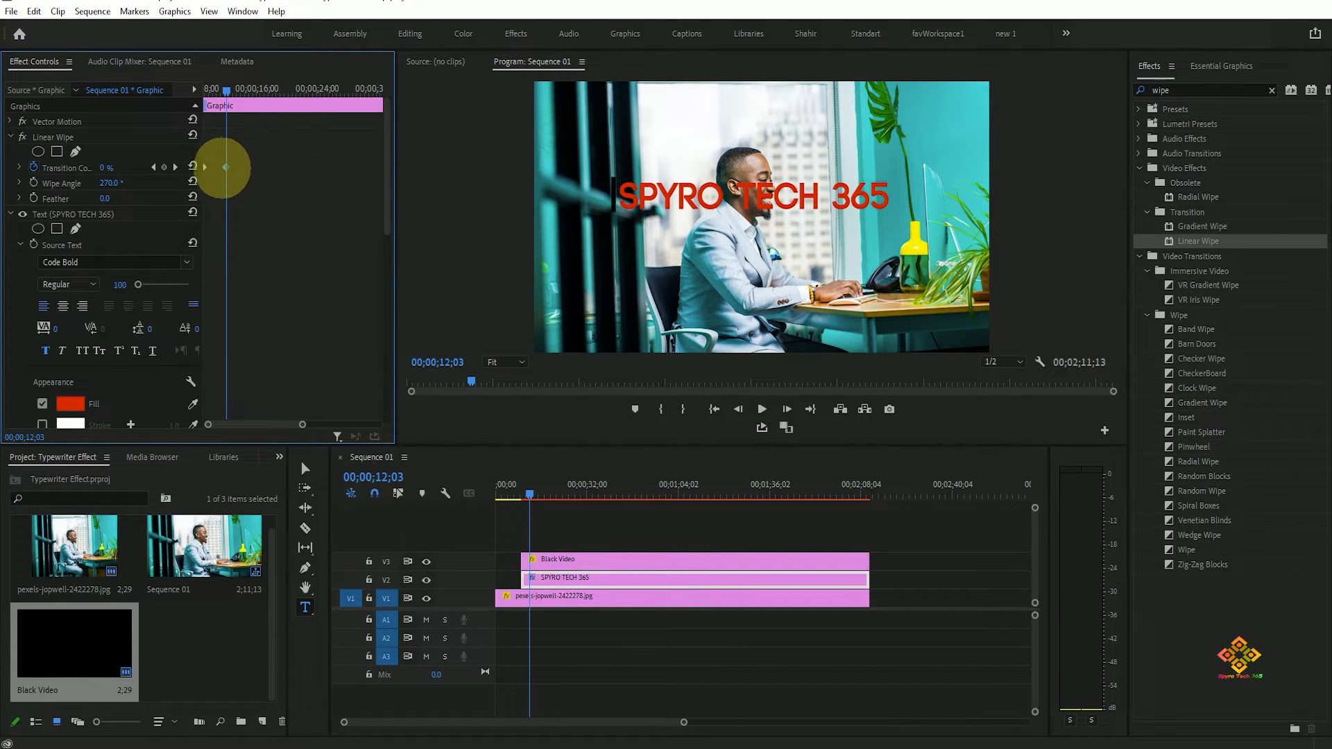
drag(226, 89, 178, 83)
key(space)
key(space)
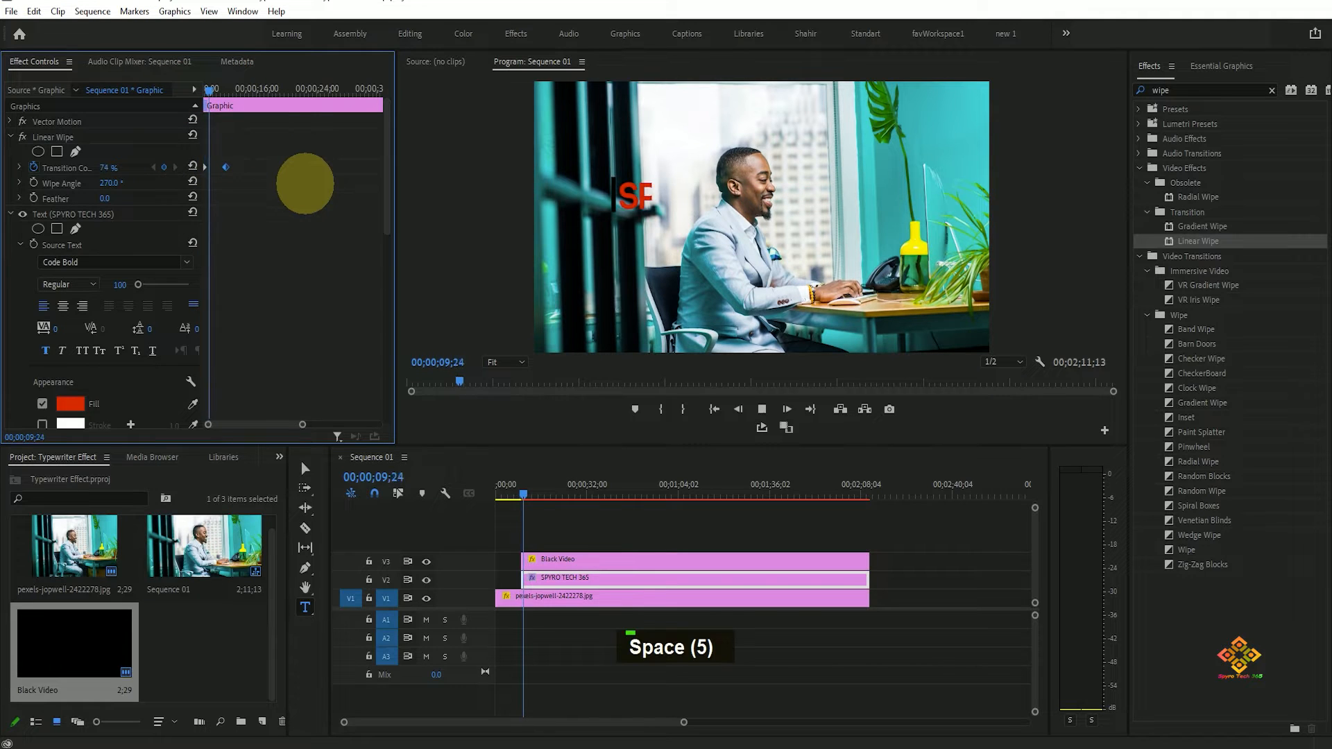
key(space)
key(space)
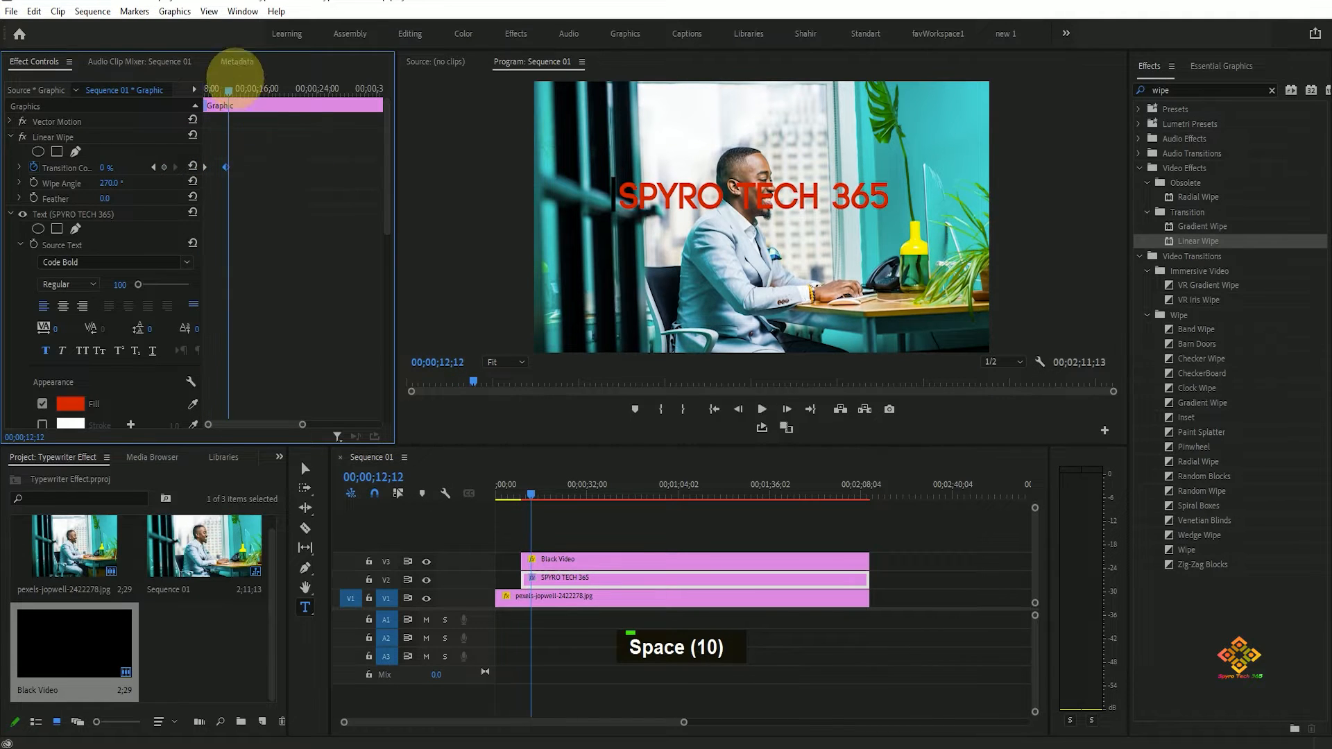
drag(229, 88, 127, 87)
key(ctrl+s)
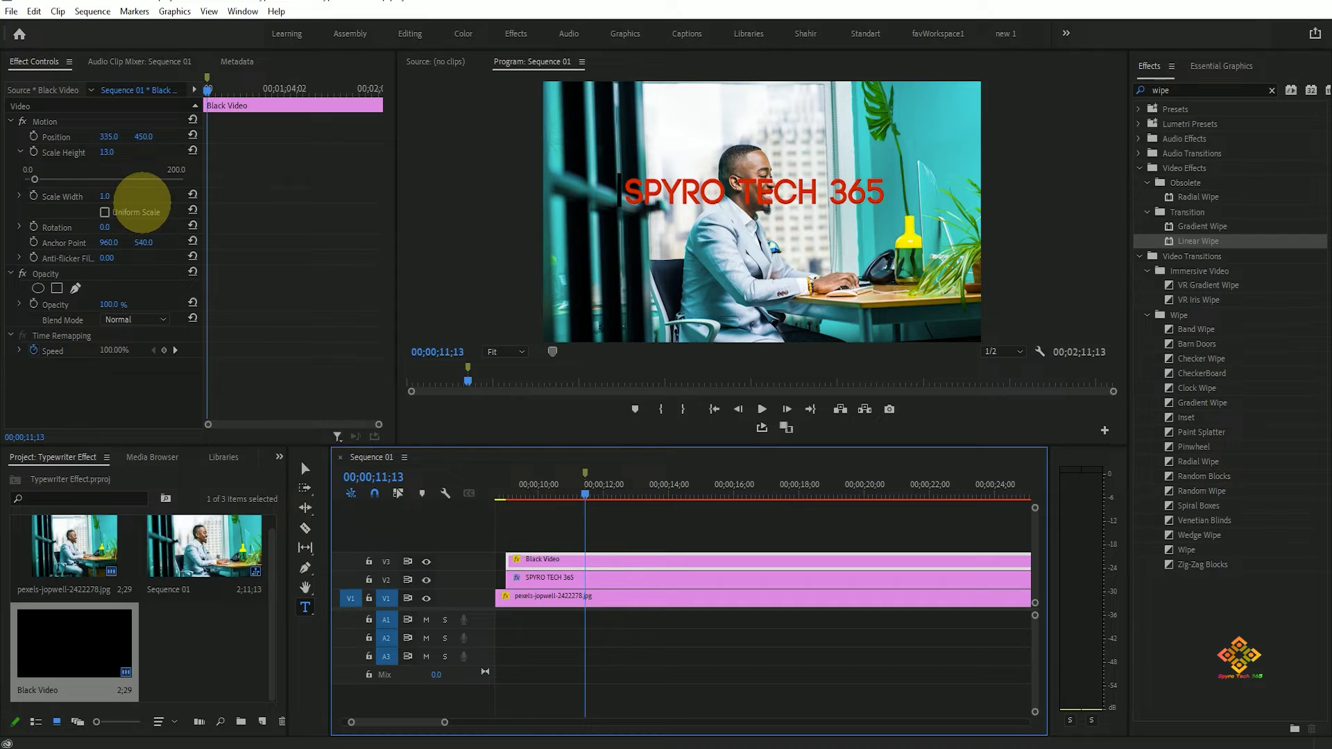
Step: Enable Position keyframing on the Black Video clip
mouse_move(583, 494)
mouse_down()
mouse_move(502, 497)
mouse_move(587, 496)
mouse_up()
click(33, 136)
Step: Add the Go to Next Marker and Go to Previous Marker controls to the Program monitor's transport bar
click(1104, 430)
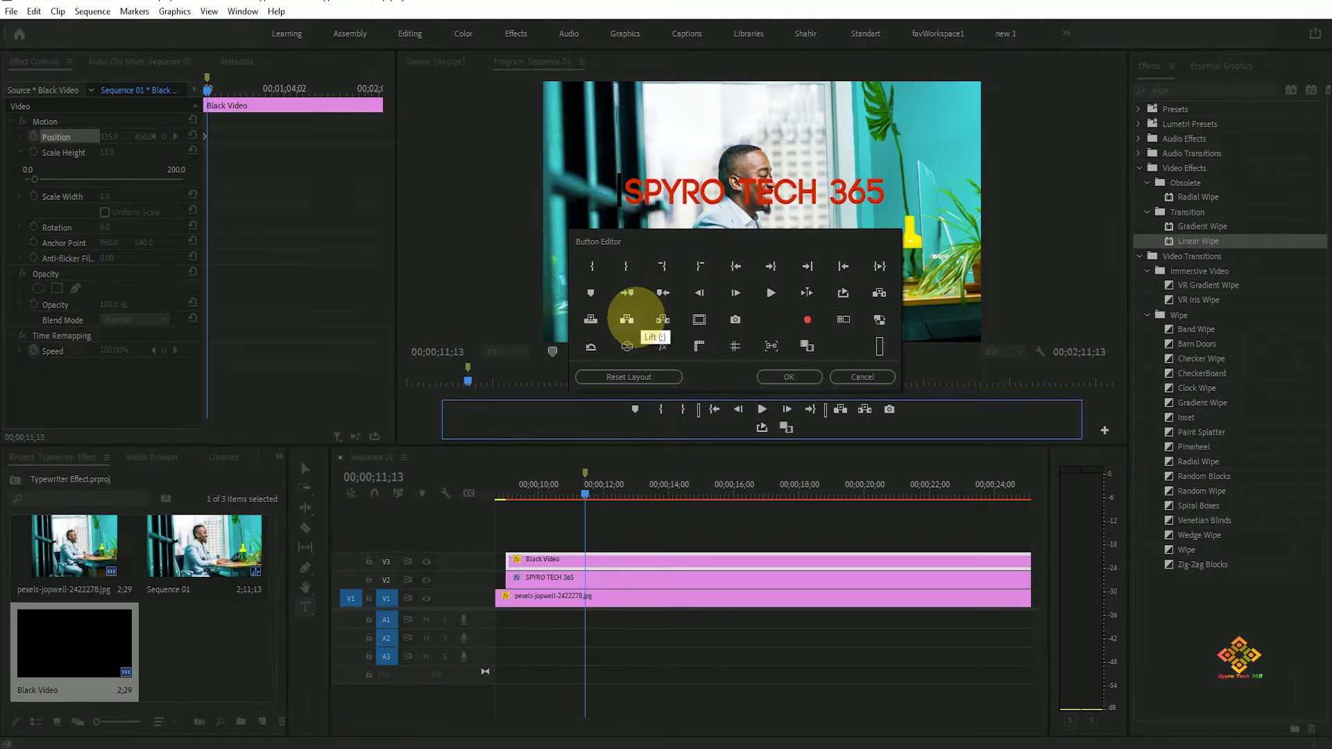
drag(627, 292, 991, 429)
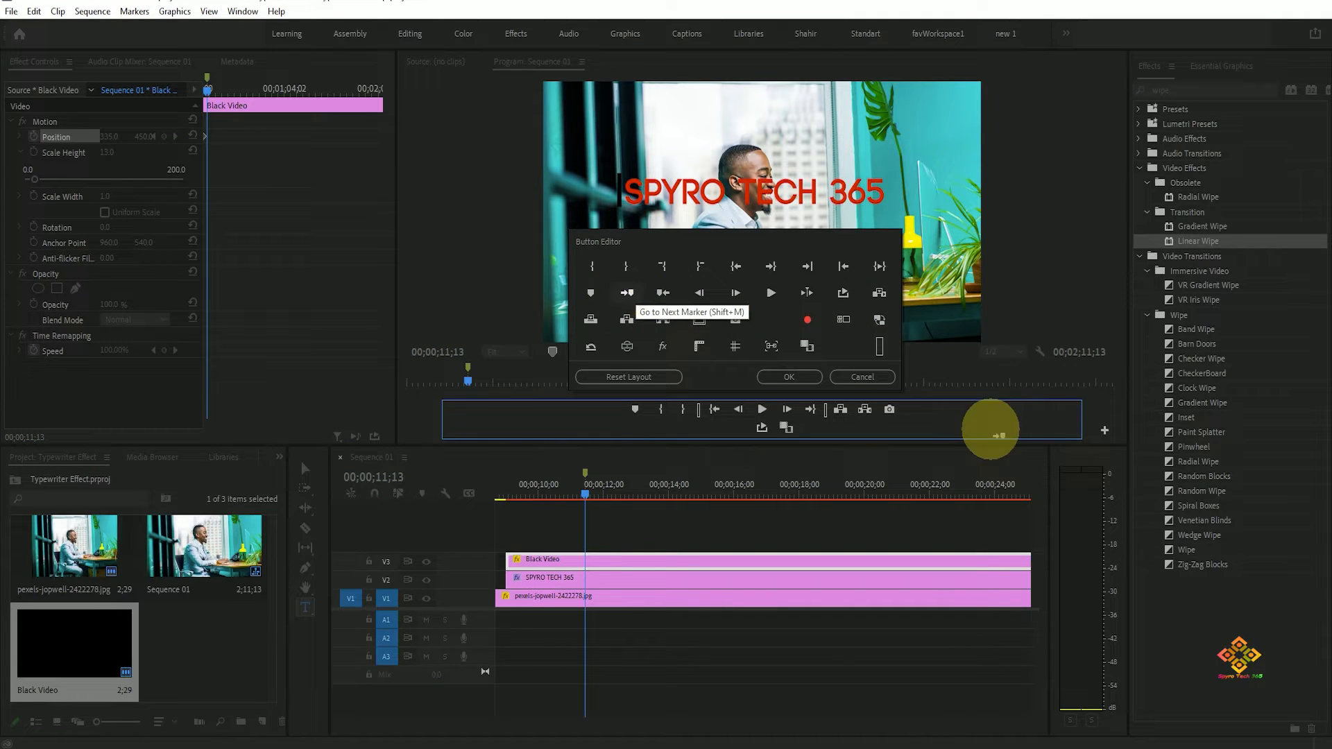
drag(663, 293, 840, 425)
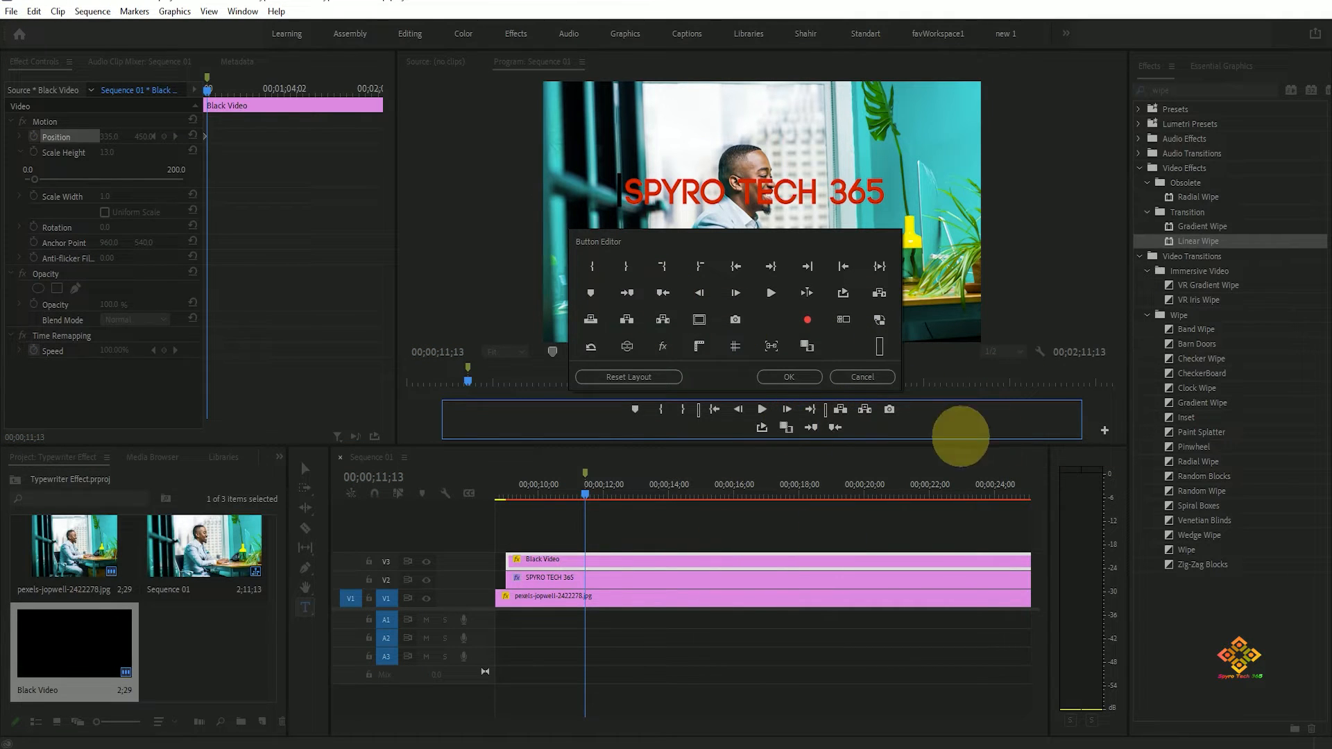
click(789, 377)
Step: Add a sequence marker at 00;00;09;00, where the title clip starts, and jump between the two markers
click(499, 494)
key(shift+Right)
key(m)
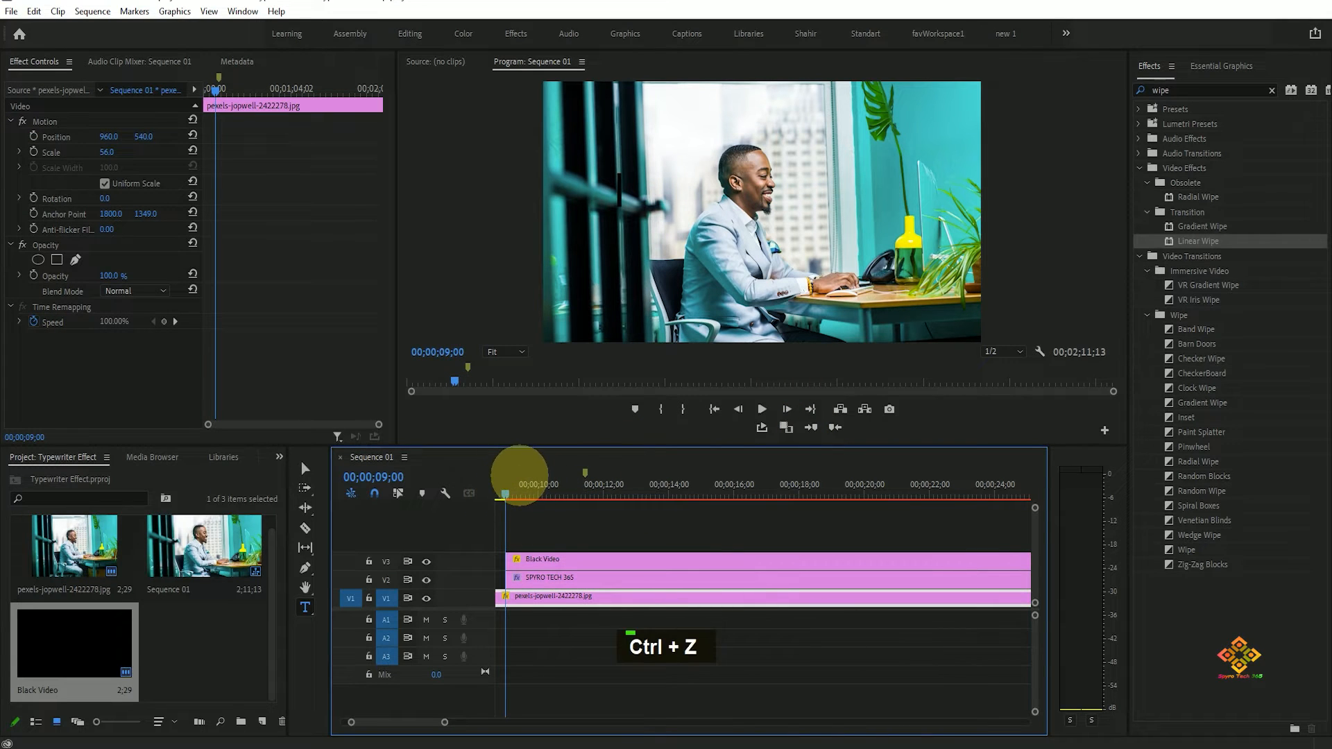
click(535, 408)
key(m)
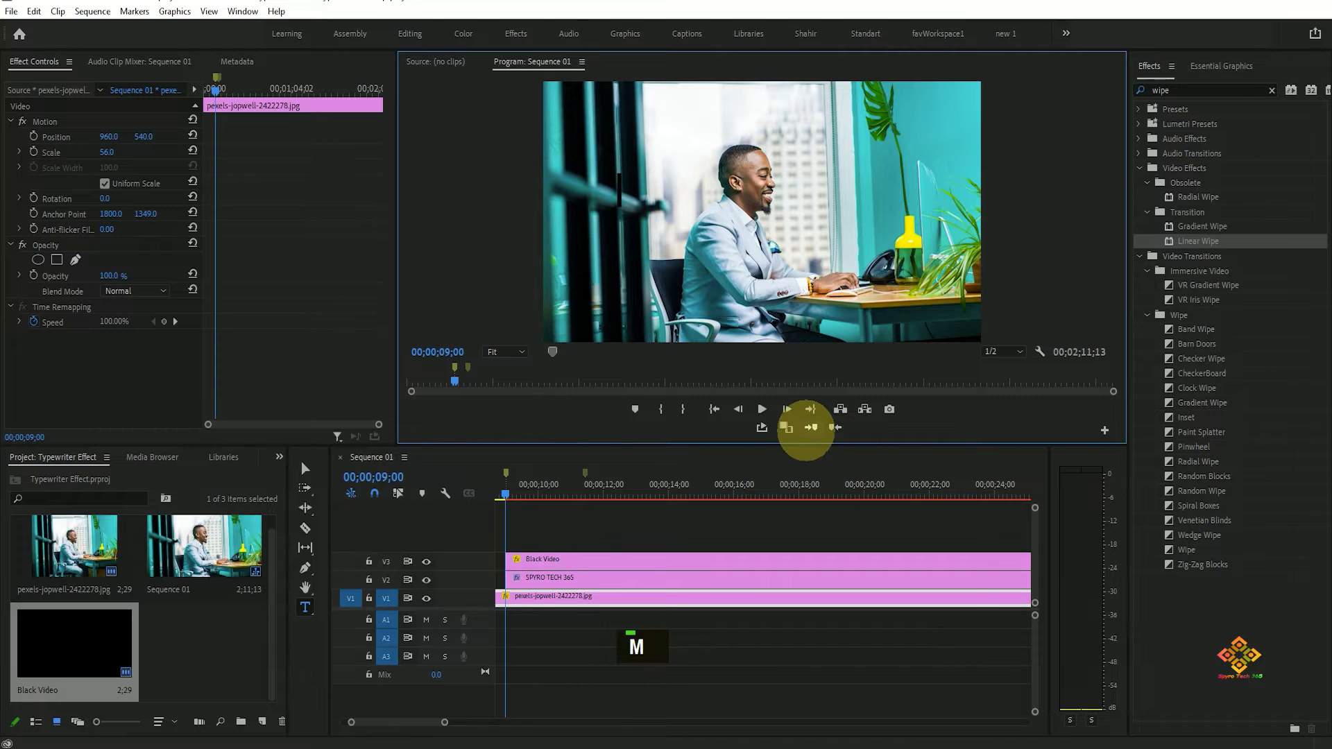
click(809, 428)
click(829, 428)
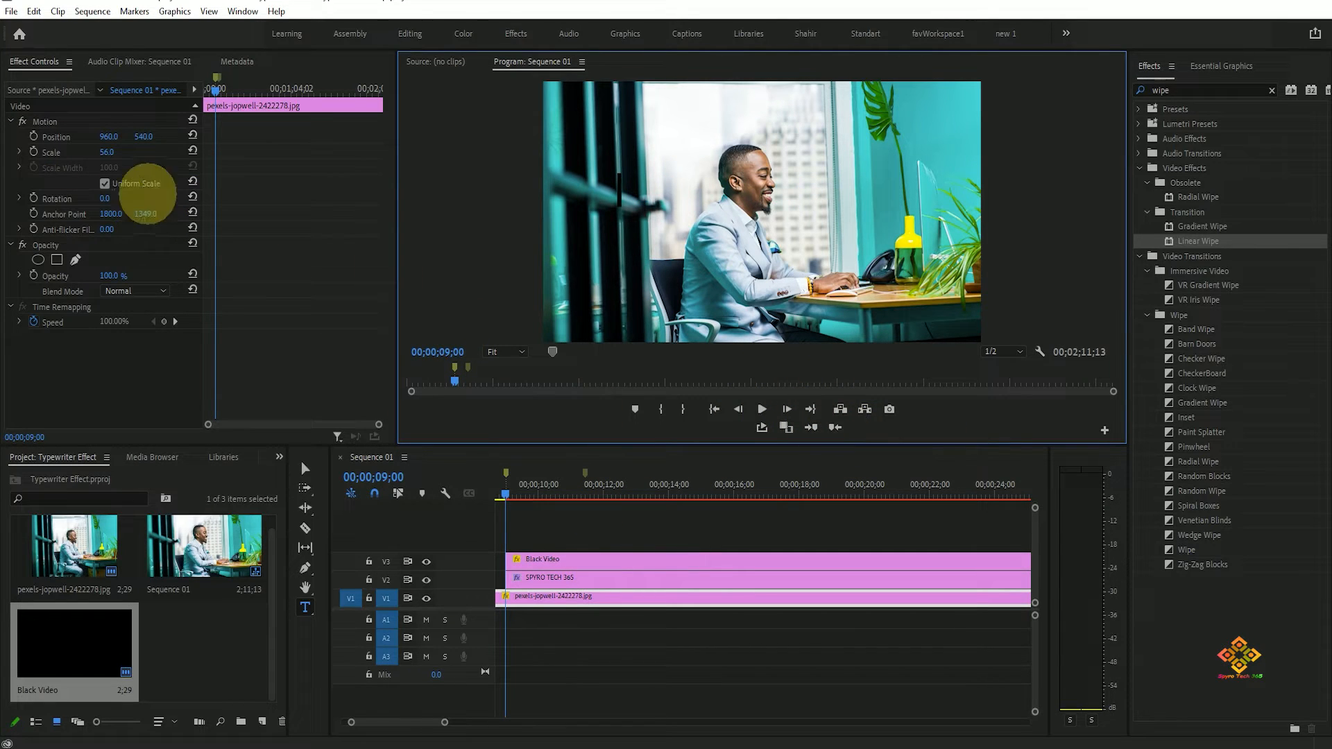
Step: At the 00;00;11;13 marker, keyframe the Black Video clip's horizontal position at 1511, just past the title's last character
click(530, 559)
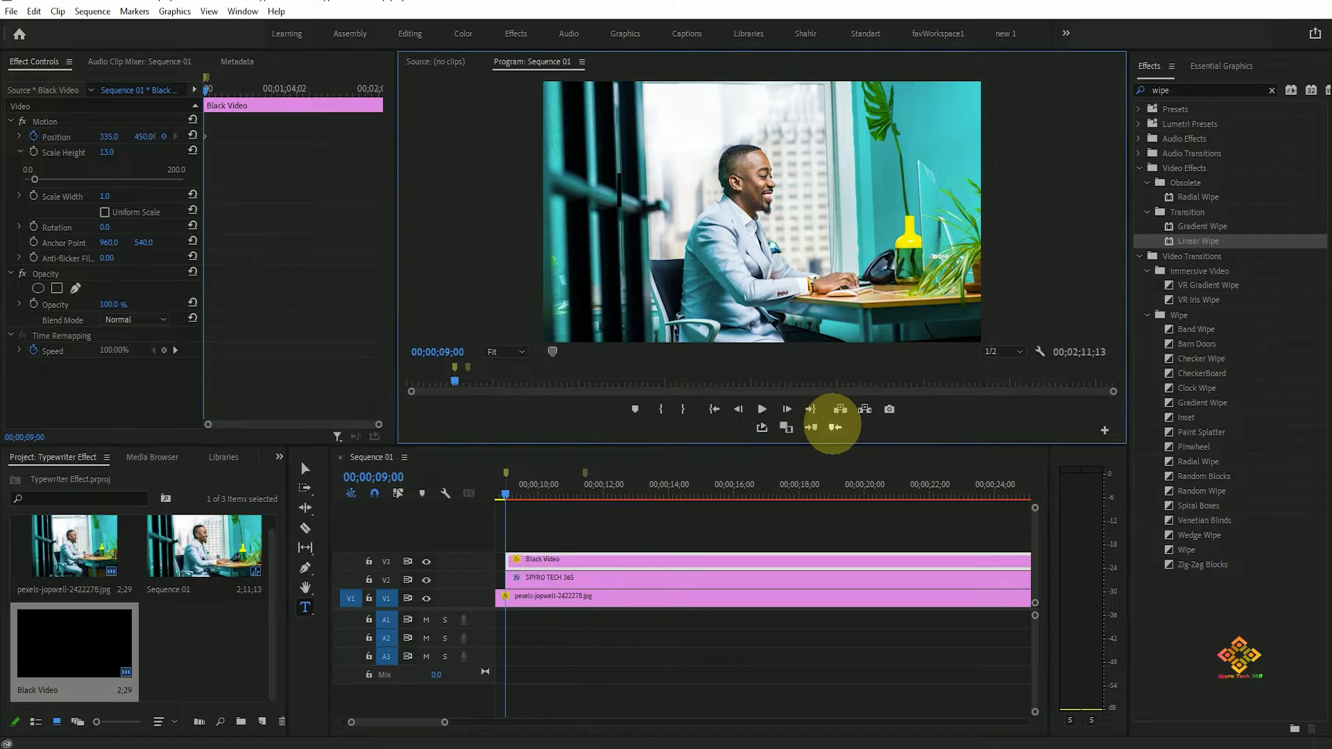
click(809, 428)
drag(379, 424, 324, 424)
drag(108, 136, 759, 149)
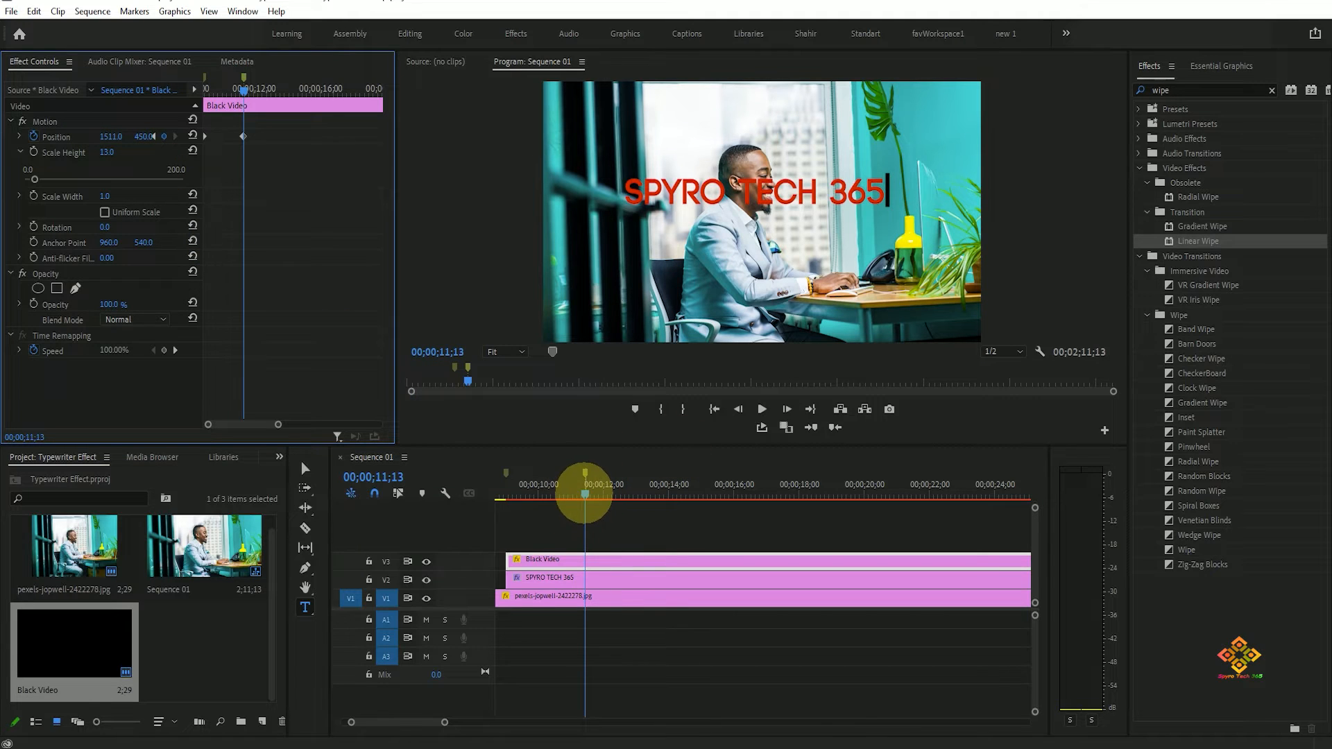
Step: Play the title reveal and moving cursor bar from the first marker
click(834, 428)
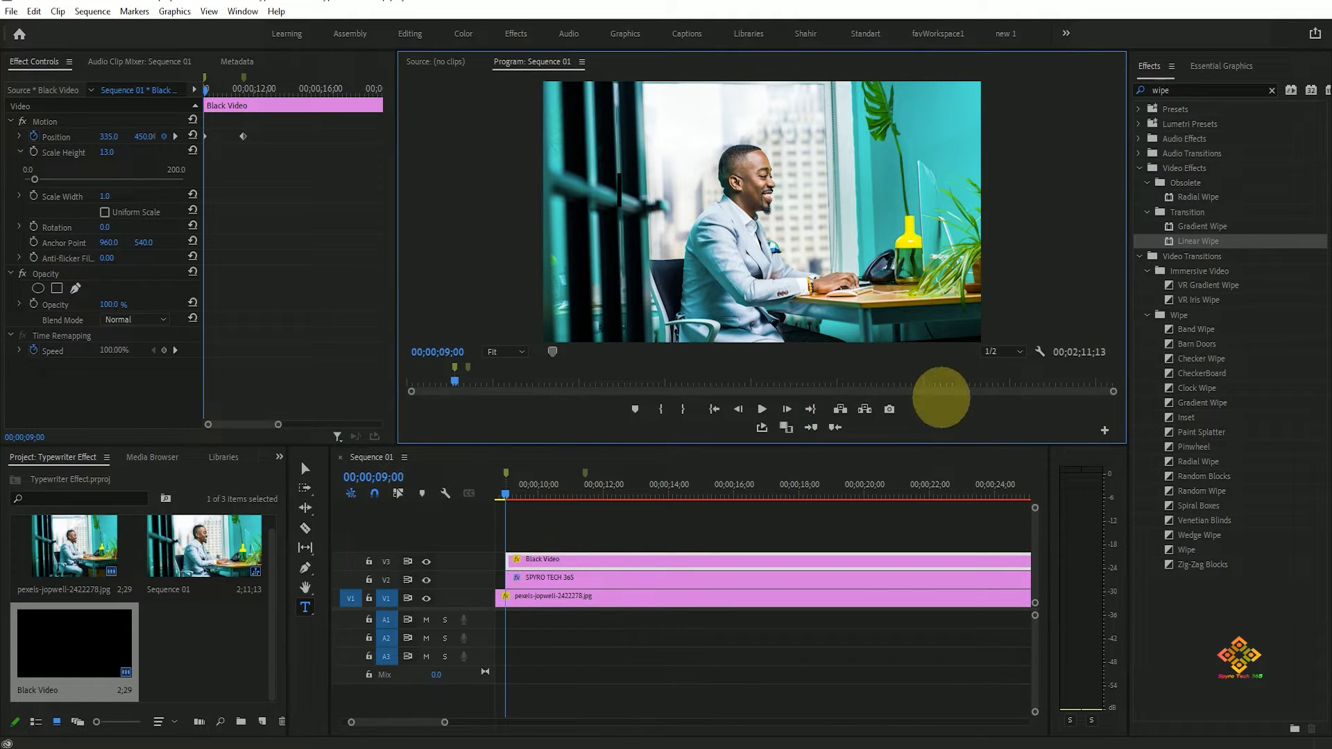
key(space)
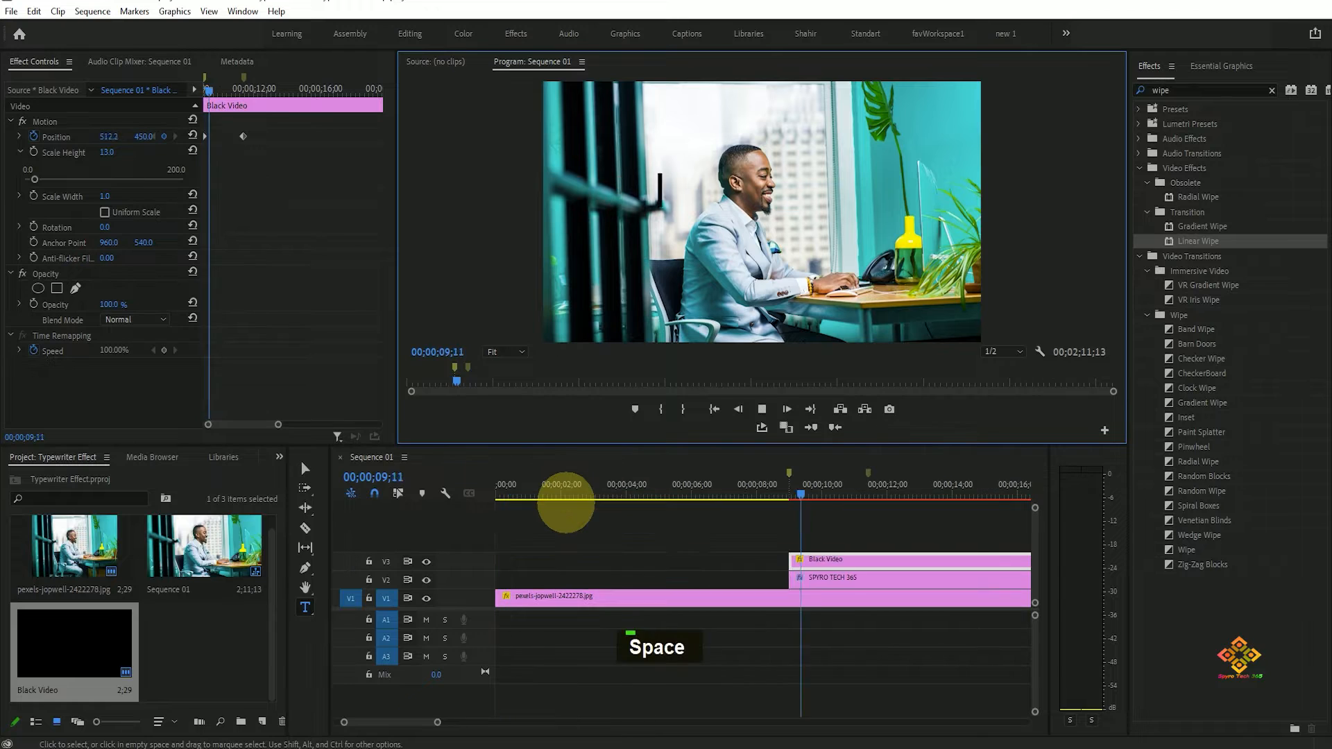
key(space)
Step: Trim the ends of the Black Video, title and background clips together to shorten the sequence to 00;00;38;12
scroll(407, 720, down, 5)
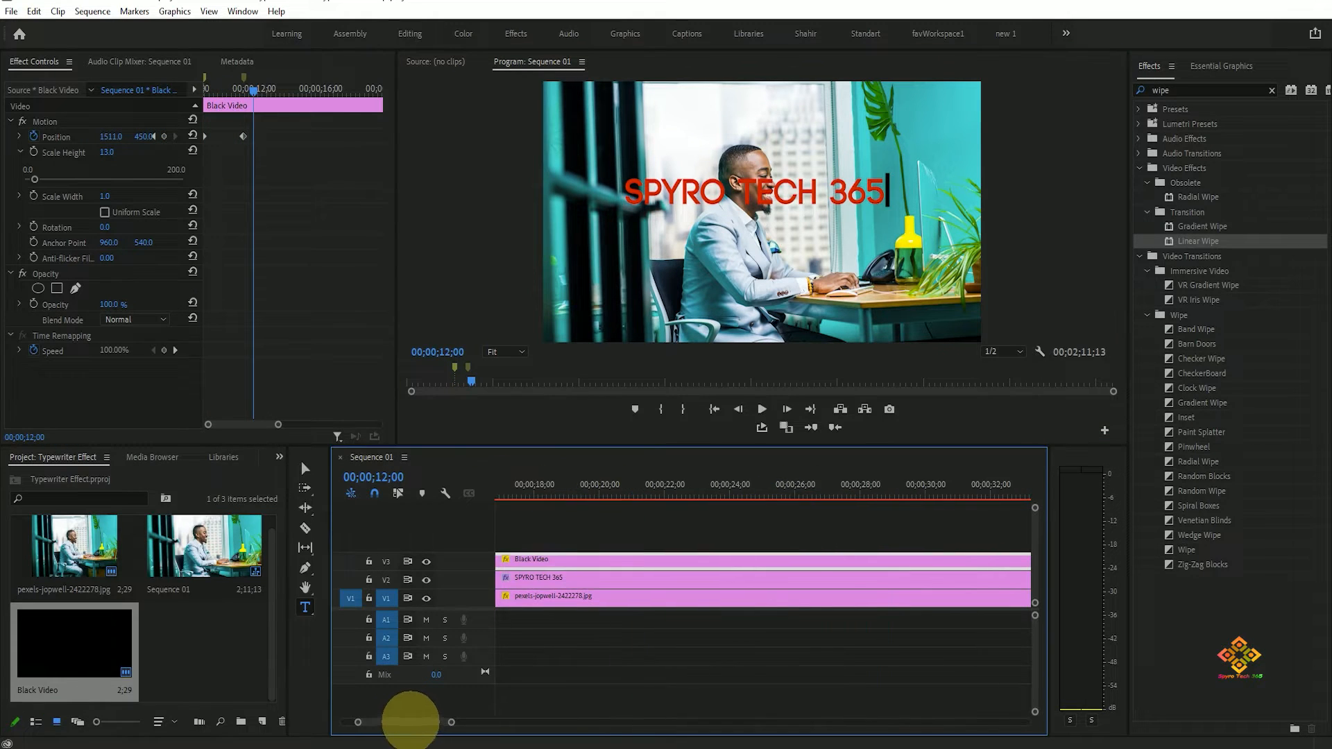
scroll(544, 660, down, 1)
shift+click(850, 585)
shift+click(851, 598)
drag(871, 566, 601, 577)
scroll(512, 580, up, 3)
scroll(446, 719, up, 2)
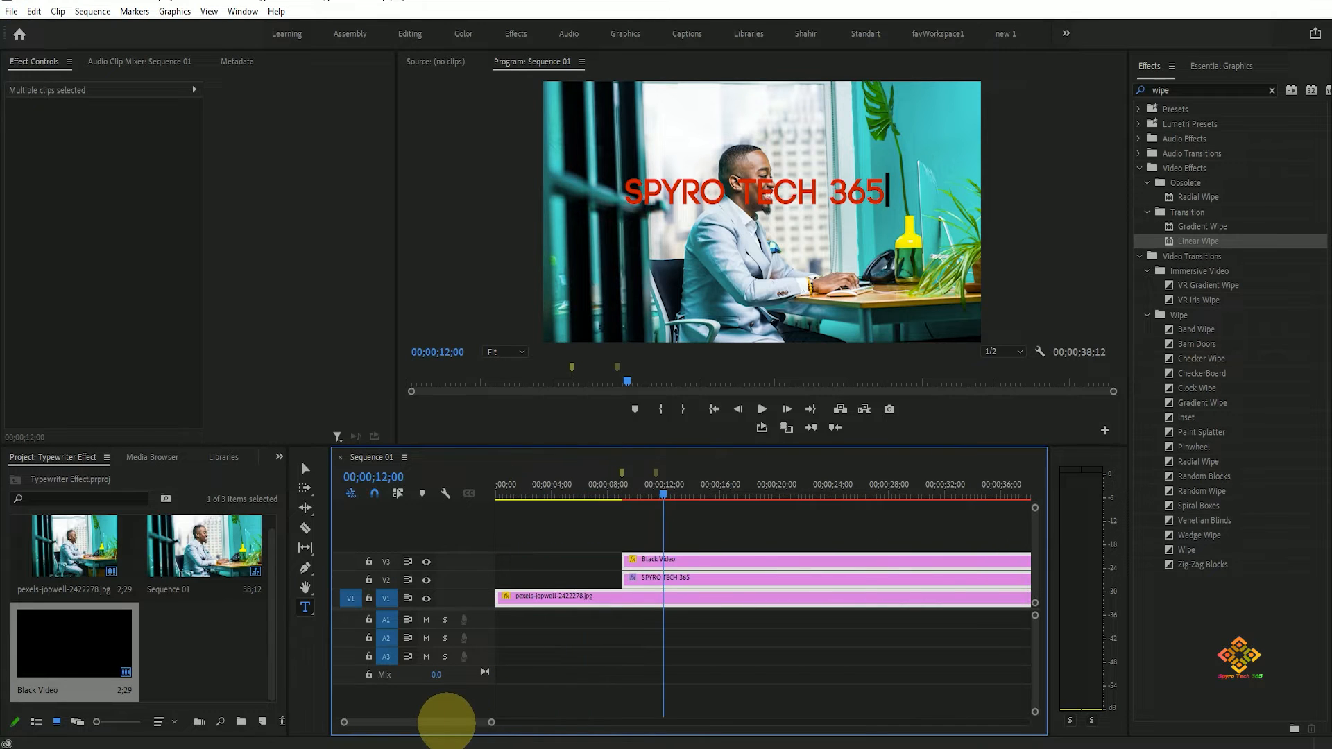
Step: Step frame by frame forward and back through the reveal to compare the cursor bar's position with the title's revealed letters
click(836, 428)
click(836, 427)
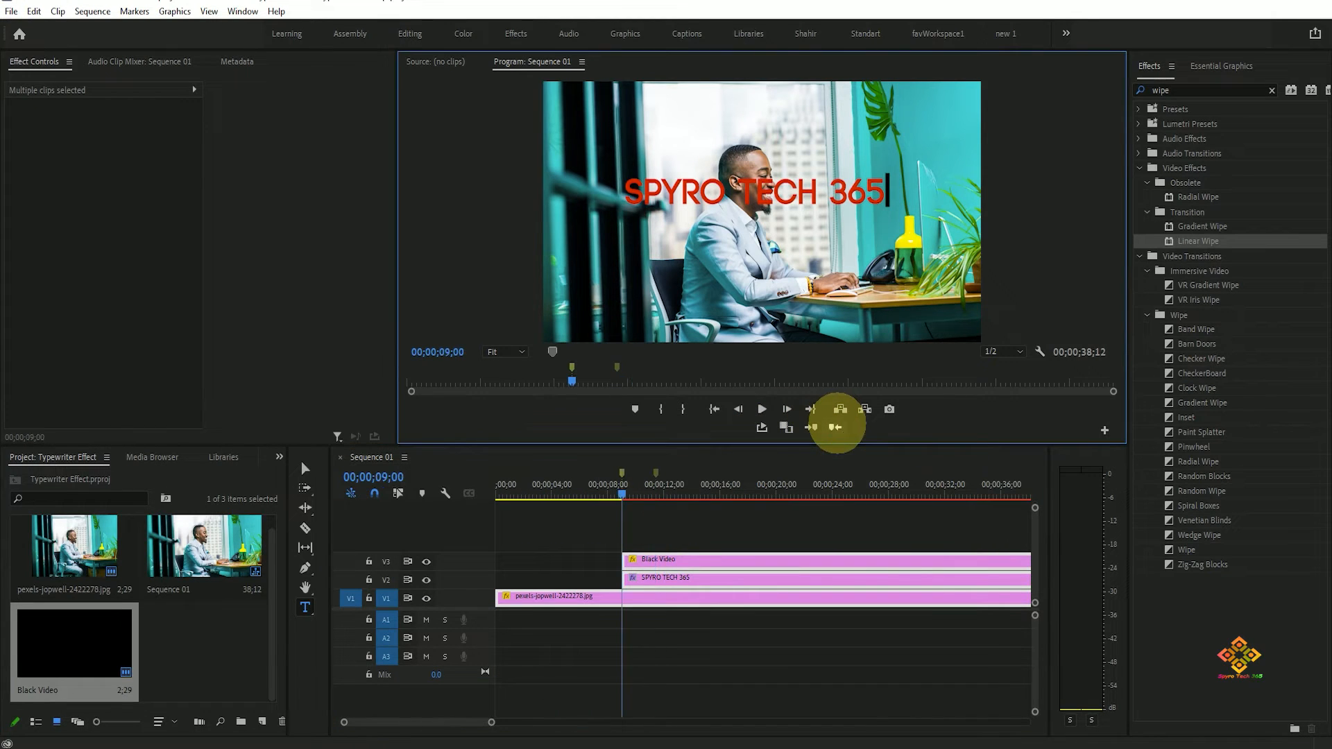
scroll(673, 569, down, 2)
click(620, 560)
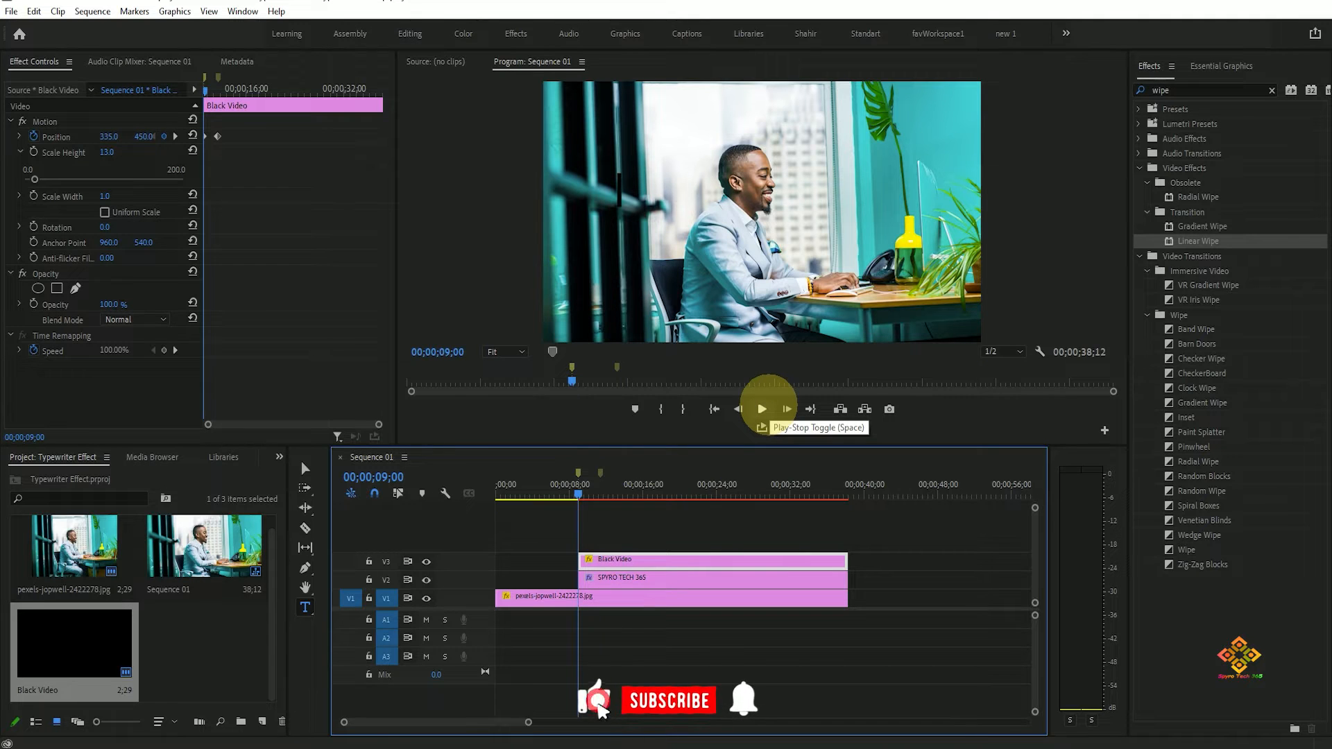
key(Right)
key(Right)
key(Right)
key(Right)
key(Right)
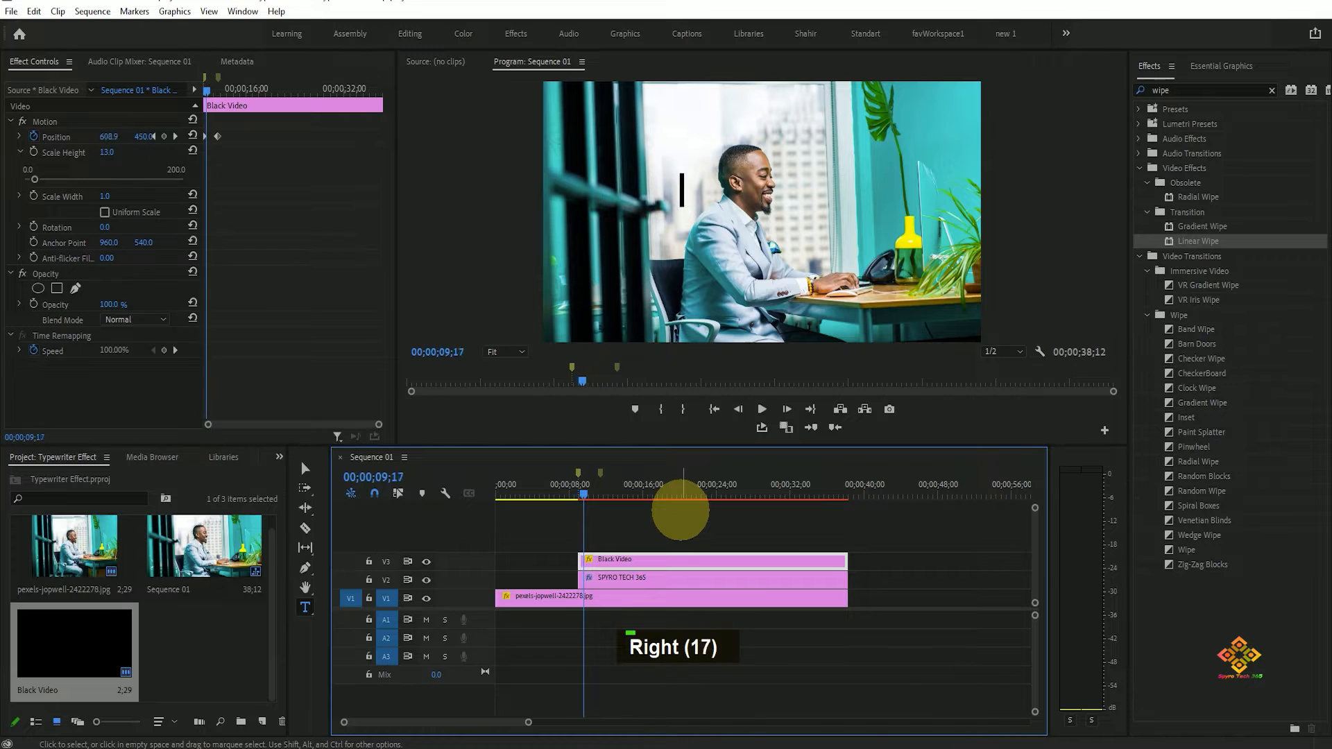
key(Right)
key(Right)
key(Right)
key(Right)
key(Right)
key(Right)
key(Right)
key(Right)
key(Right)
key(Right)
key(Right)
key(Right)
key(Right)
key(Right)
key(Right)
key(Right)
key(Right)
key(Right)
key(Right)
key(Right)
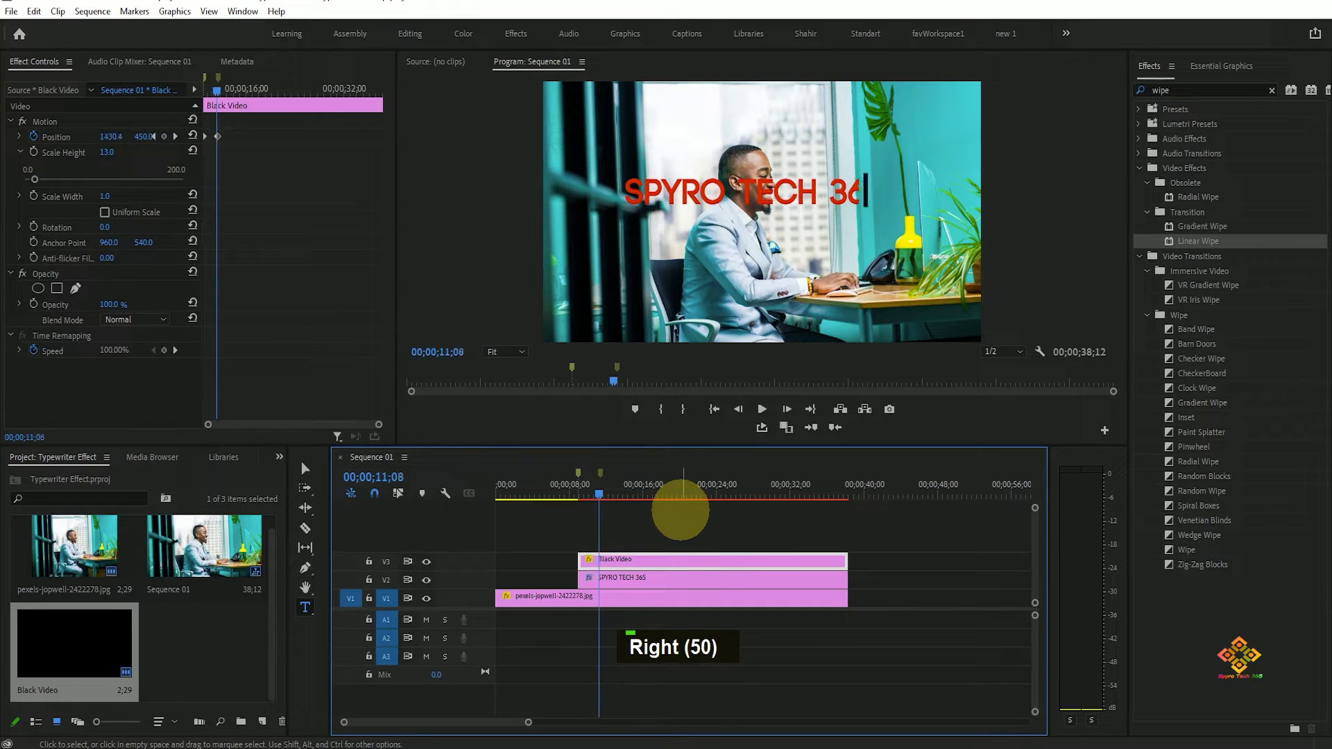
key(Left)
key(Left)
key(Left)
key(Left)
key(Left)
key(Left)
key(Left)
key(Left)
key(Left)
key(Left)
key(Left)
key(Left)
key(Left)
key(Left)
key(Left)
key(Left)
key(Left)
key(Left)
key(Left)
key(Left)
key(Left)
key(Left)
key(Left)
key(Left)
key(Left)
key(Left)
key(Left)
key(Left)
key(Left)
key(Left)
key(Left)
key(Left)
key(Left)
key(Left)
key(Left)
key(Left)
key(Left)
key(Left)
key(Right)
key(Right)
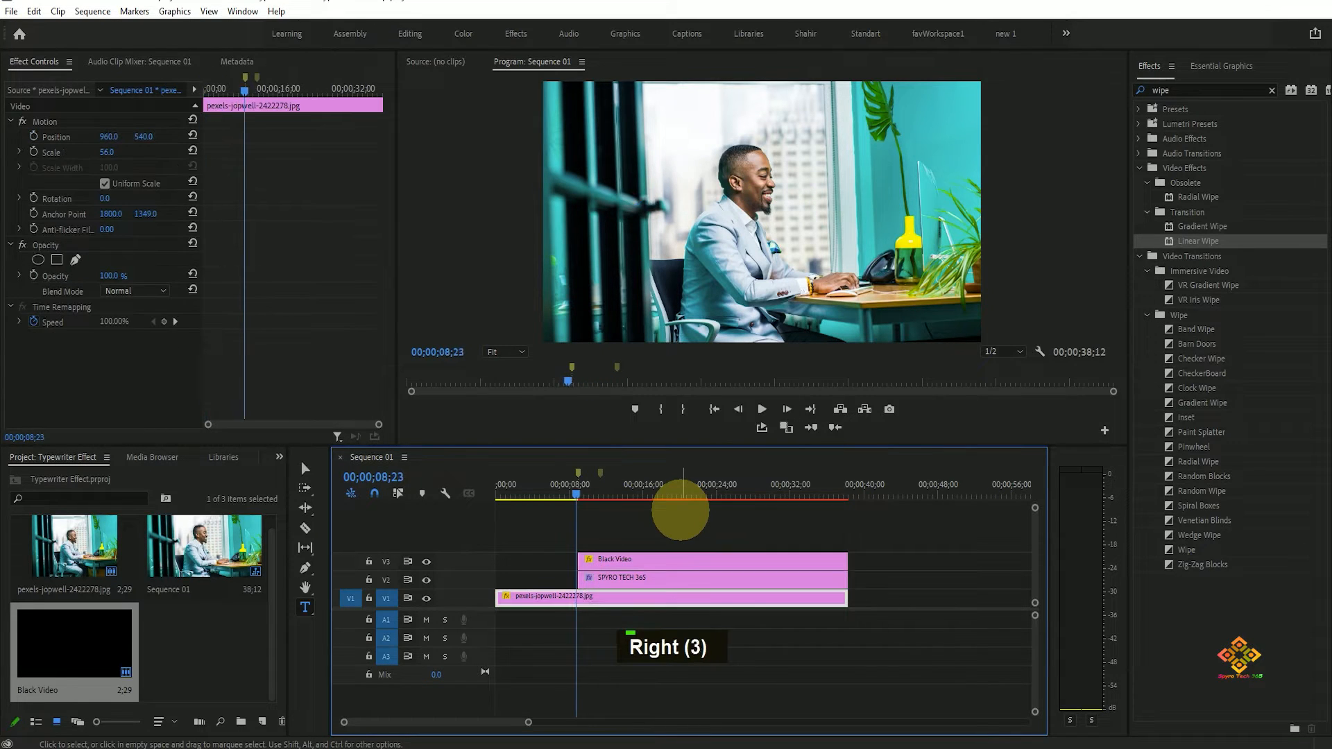
Step: At 00;00;09;19, keyframe the Black Video clip's horizontal position at 399.1 so the cursor bar meets the first revealed letter
click(812, 428)
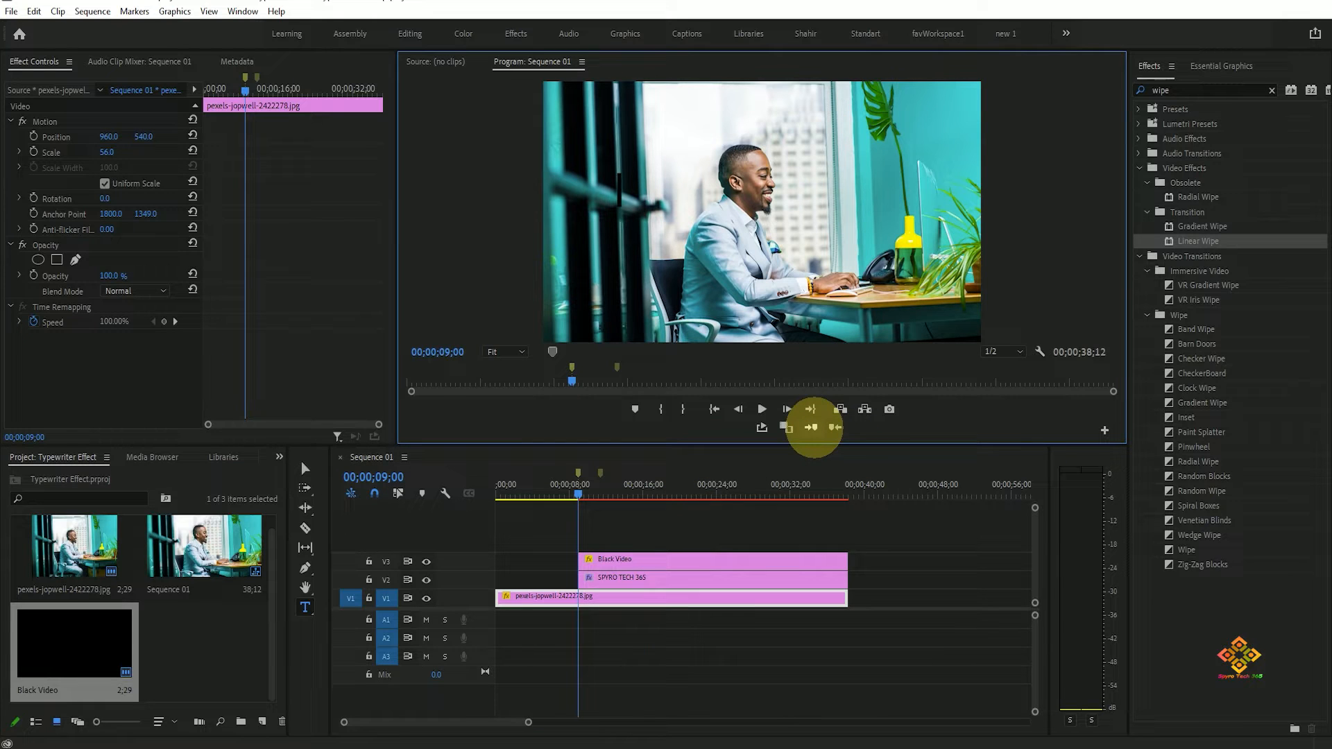
click(654, 561)
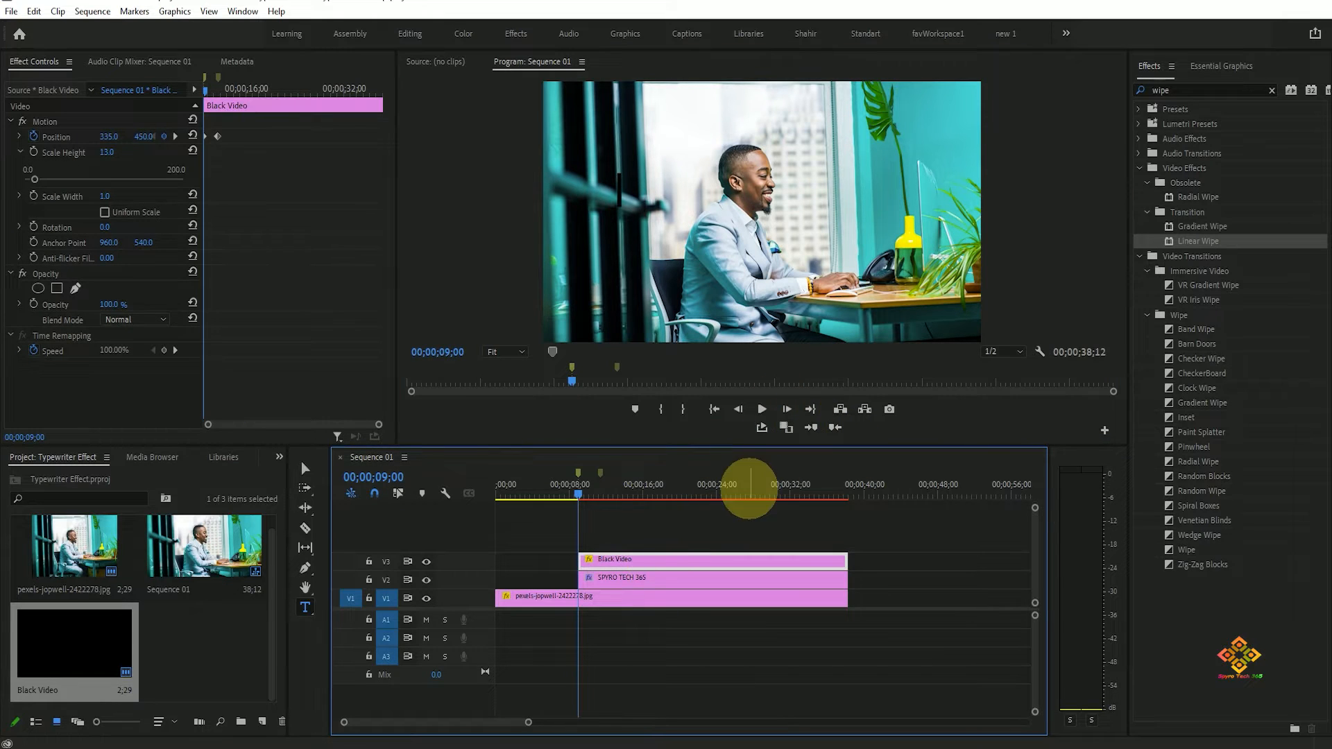
click(787, 410)
click(787, 409)
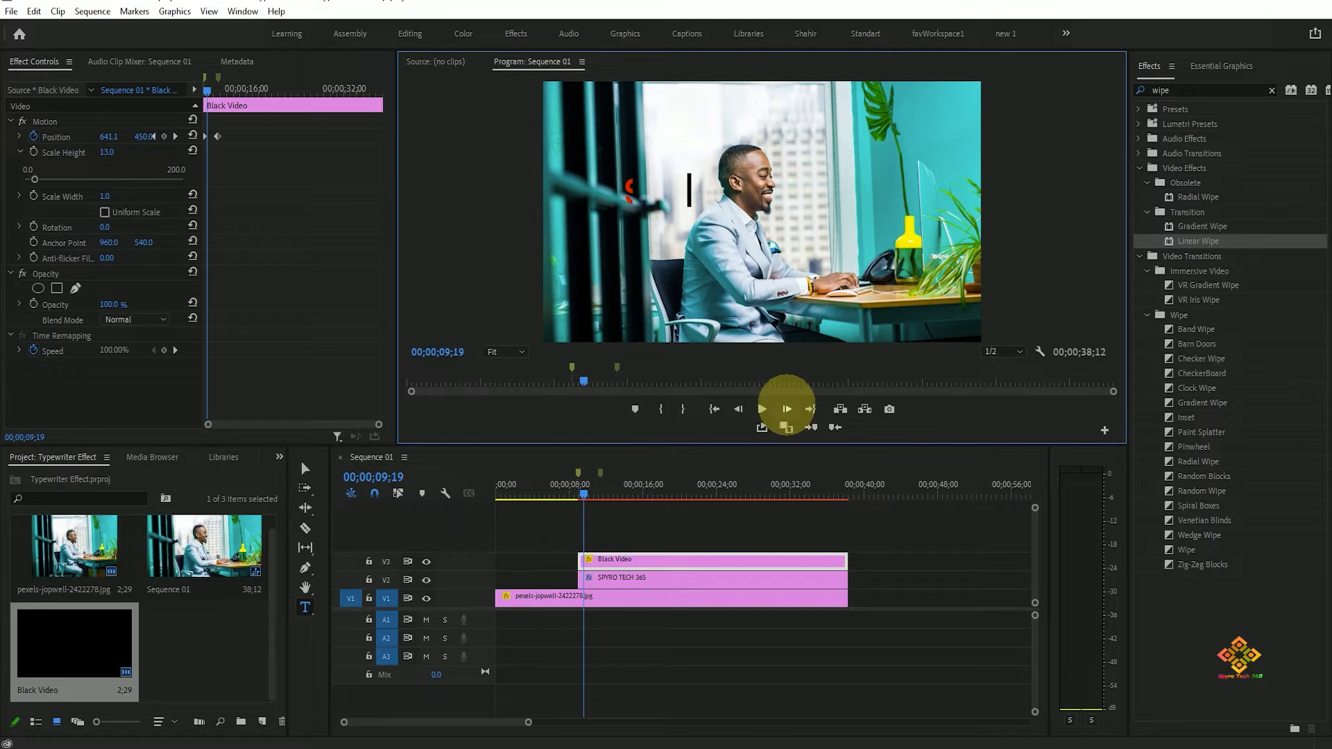
drag(379, 425, 299, 425)
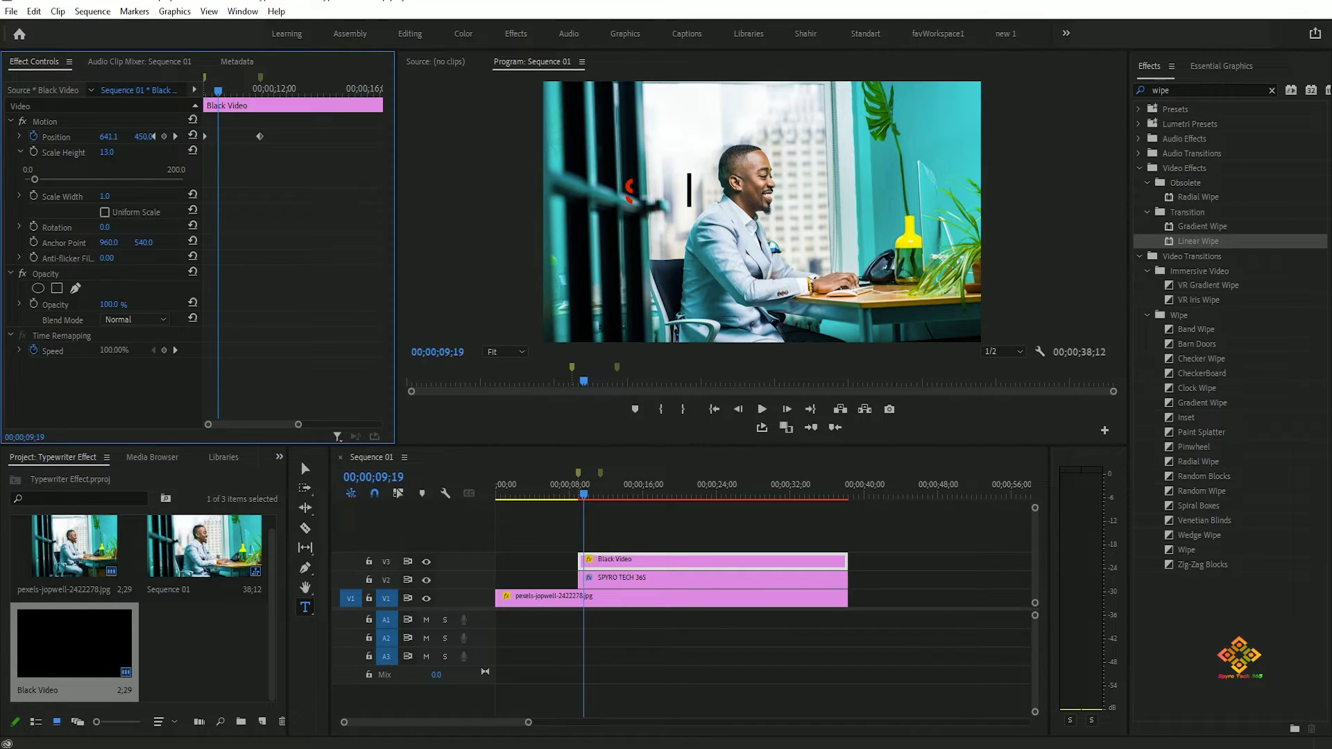
drag(205, 136, 213, 136)
drag(111, 136, 61, 141)
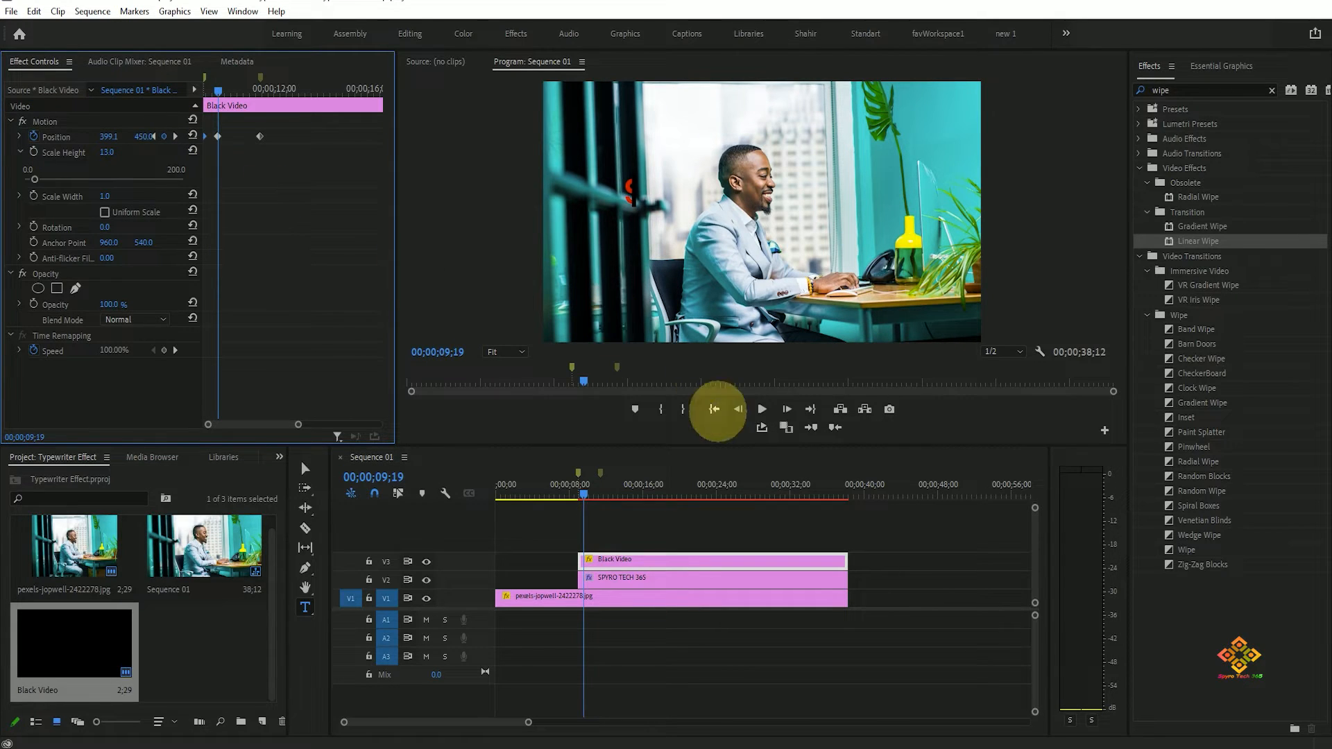
Step: Replay the reveal from about 00;00;09;01 to check the cursor bar's motion with the added keyframe
click(786, 409)
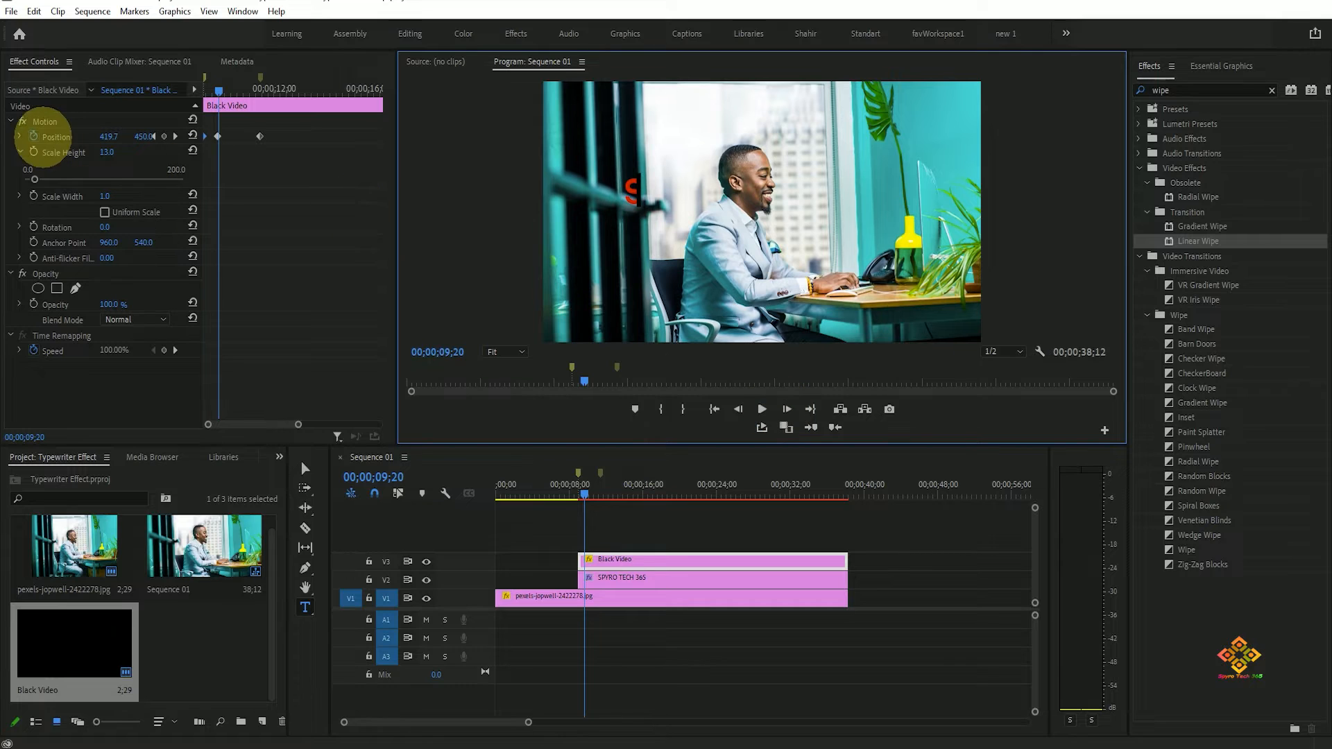
drag(583, 485, 575, 491)
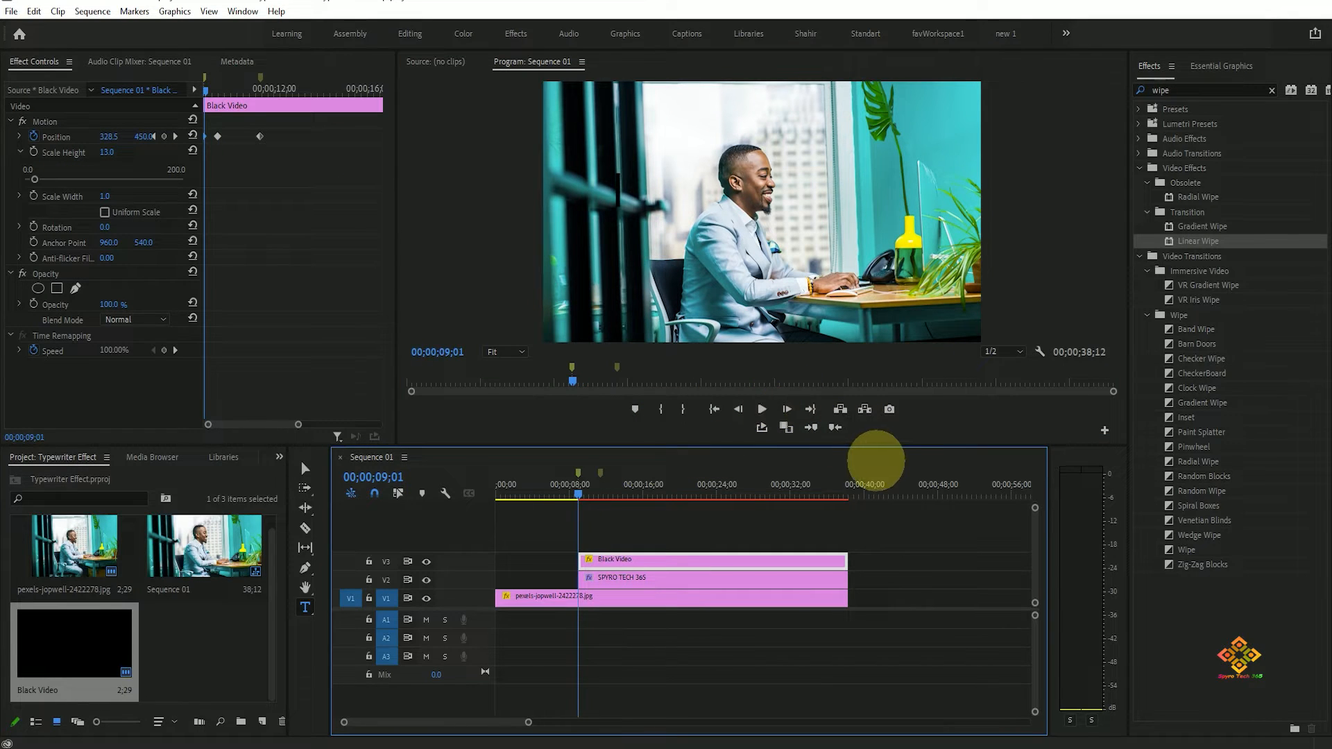
key(space)
key(space)
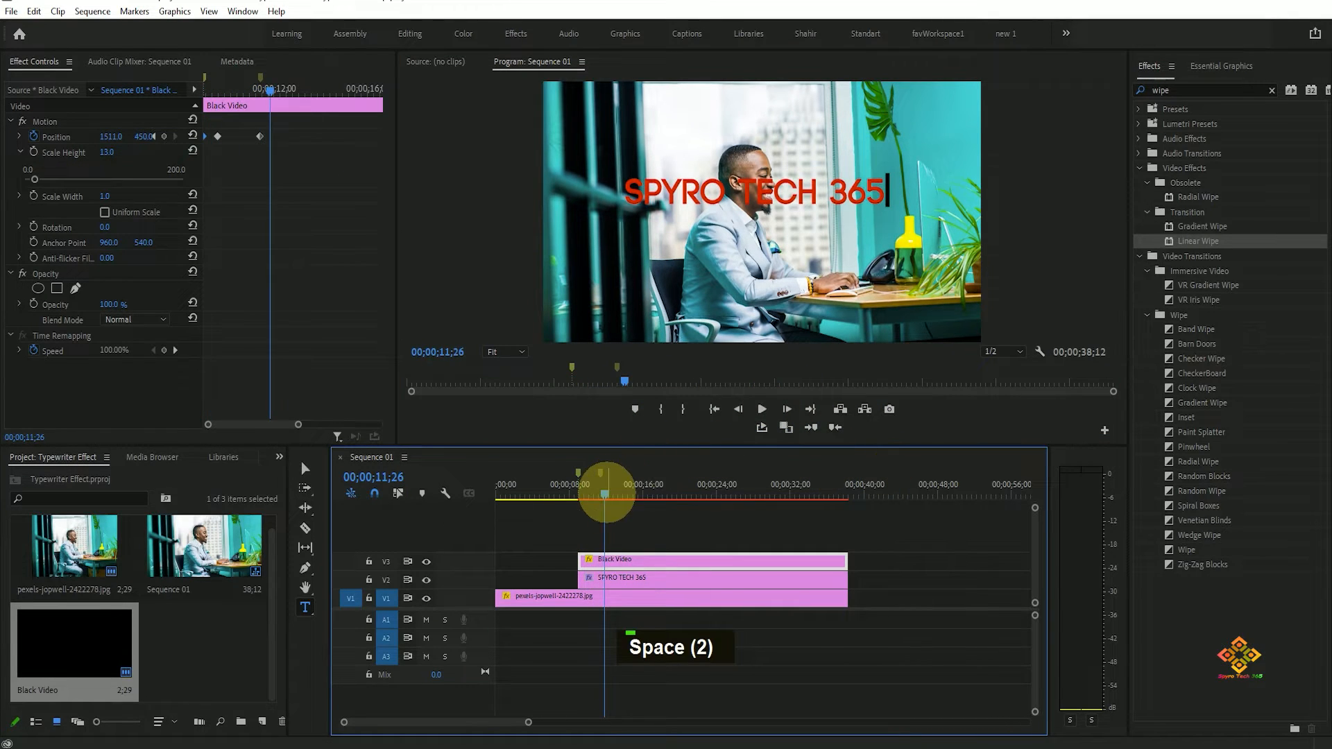
Step: Step frame by frame around the title clip's start up to 00;00;09;19 to examine the cursor bar's early movement
drag(605, 494, 581, 495)
click(786, 409)
click(787, 409)
click(787, 410)
click(787, 409)
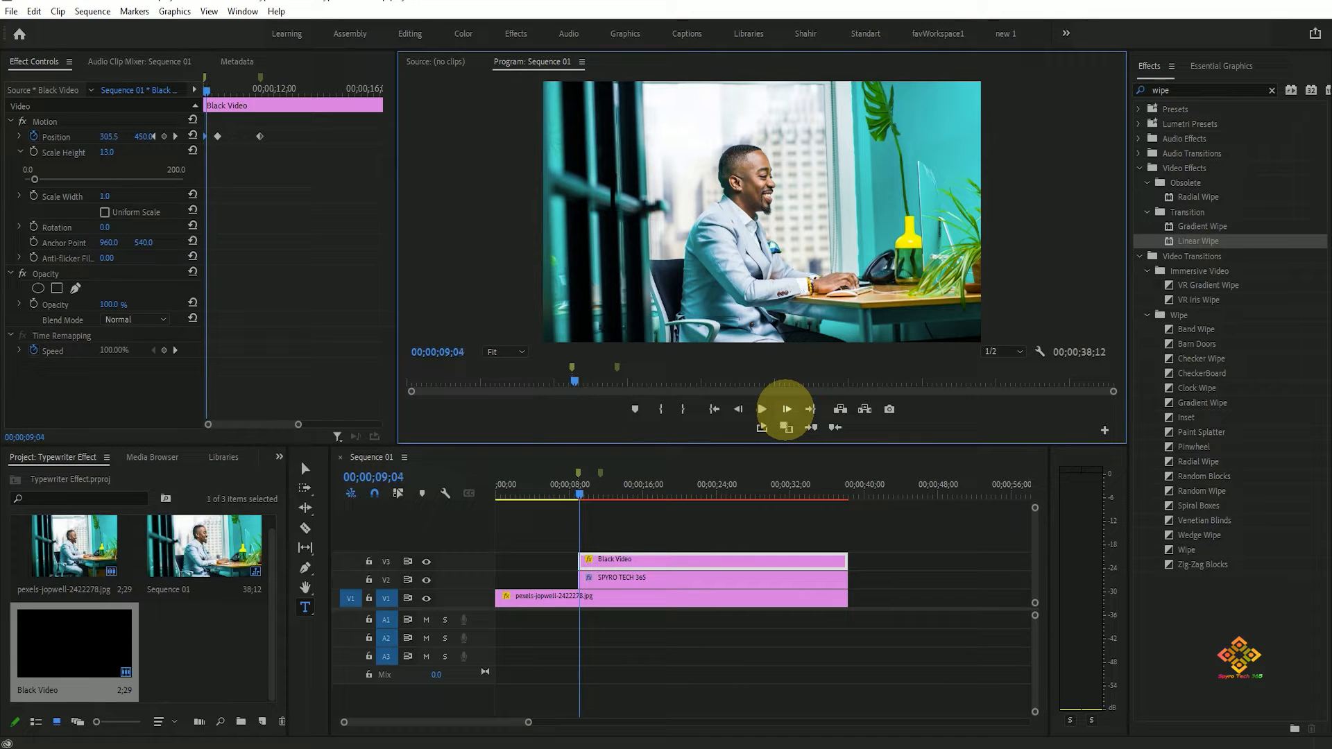
click(738, 409)
click(739, 409)
click(738, 410)
click(738, 409)
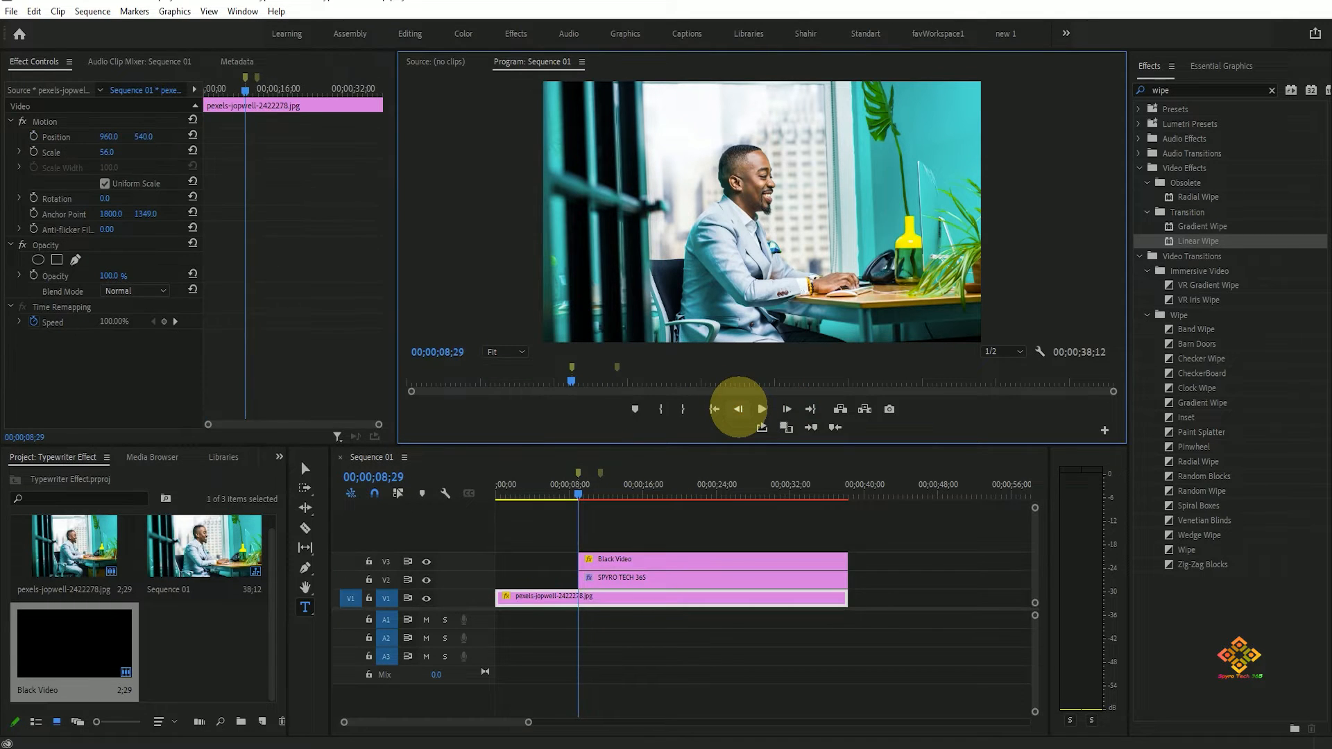
click(786, 410)
click(786, 410)
click(787, 410)
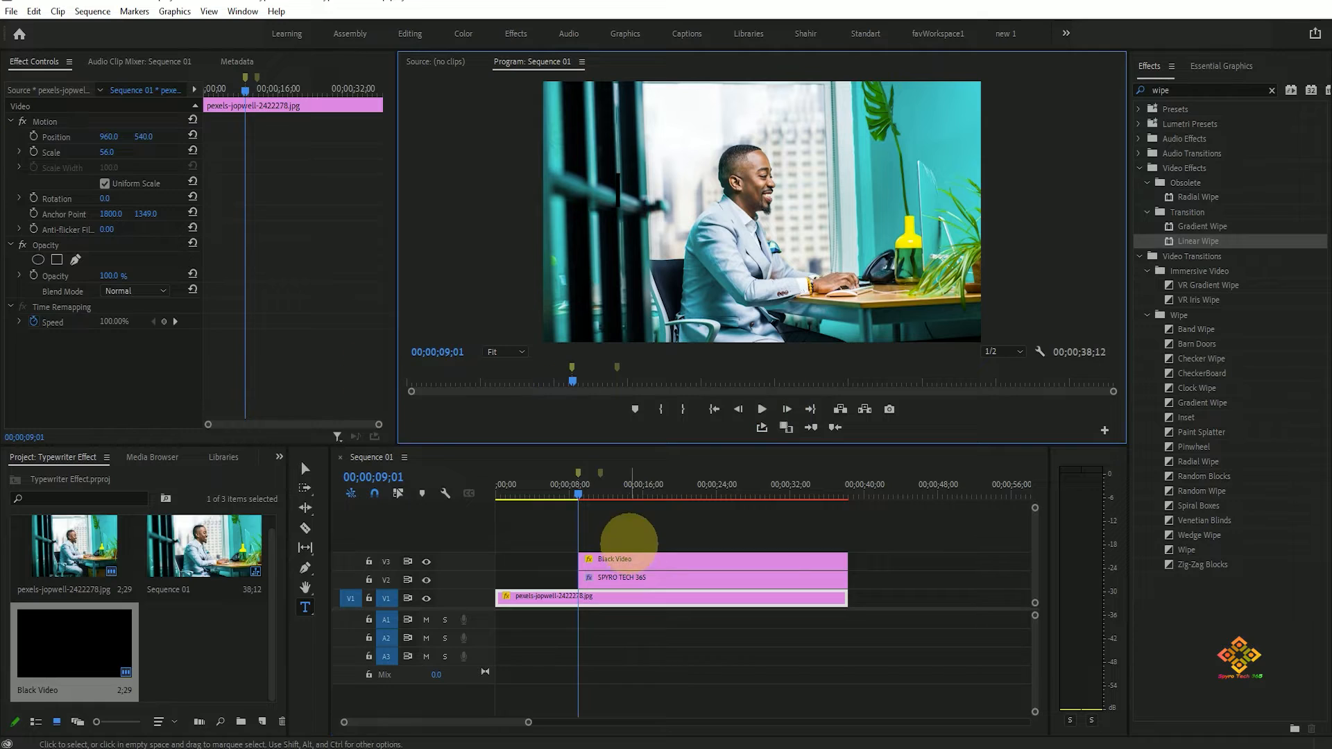
click(786, 409)
click(786, 409)
click(786, 409)
click(786, 409)
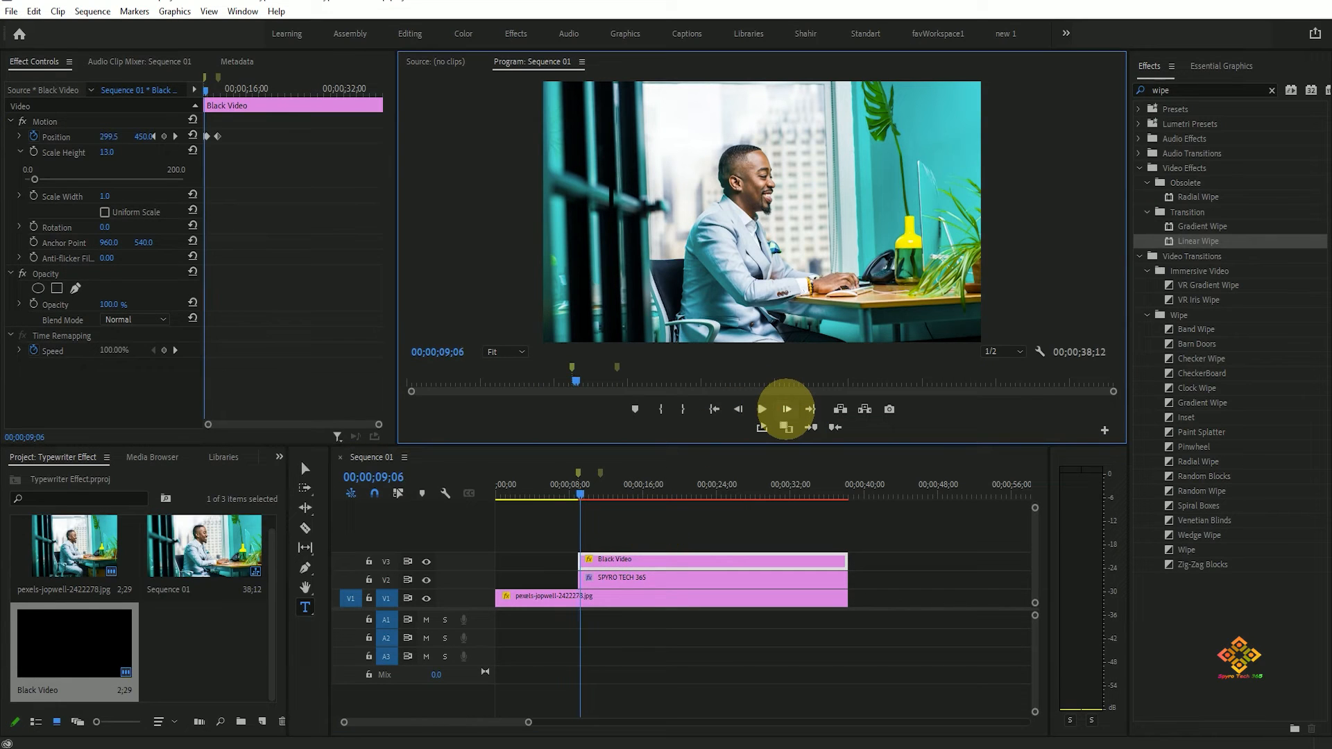
click(787, 409)
click(786, 410)
click(786, 410)
click(786, 410)
click(786, 409)
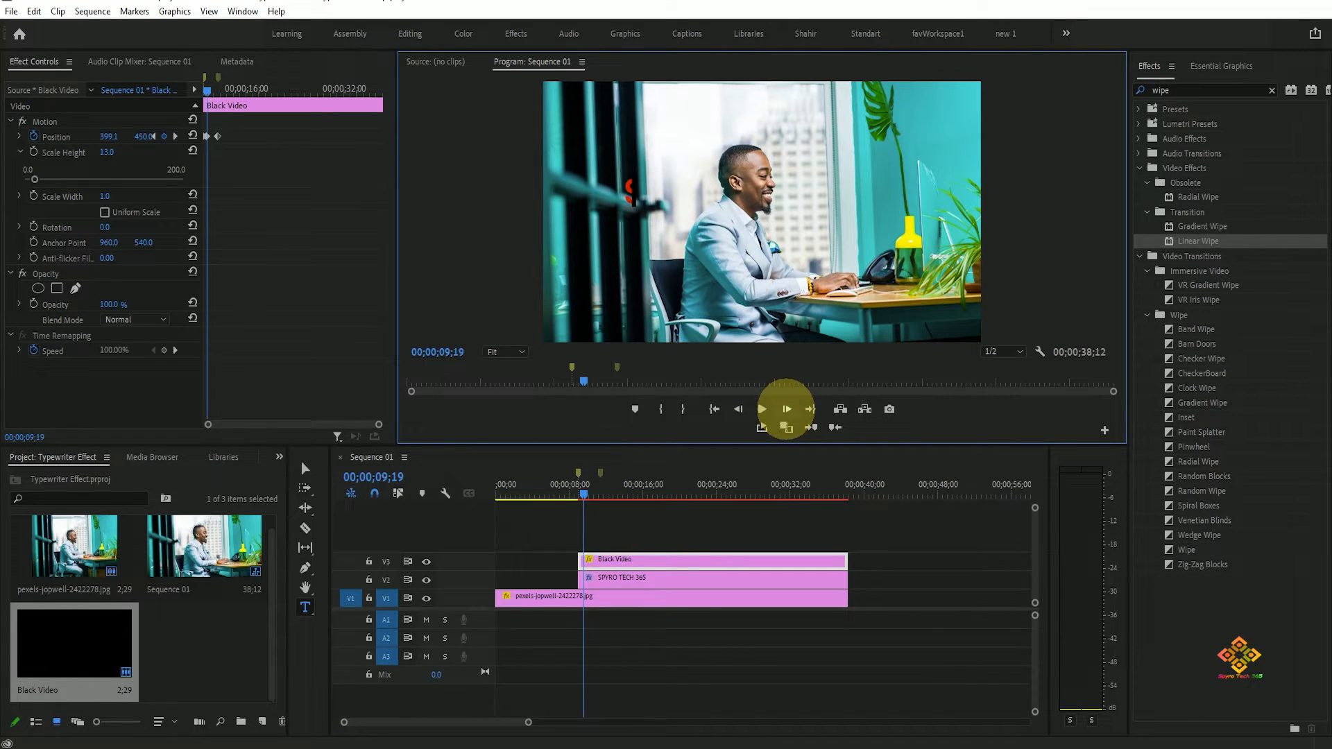
Step: At 00;00;09;13, keyframe the Black Video clip's horizontal position at about 317
drag(378, 424, 329, 425)
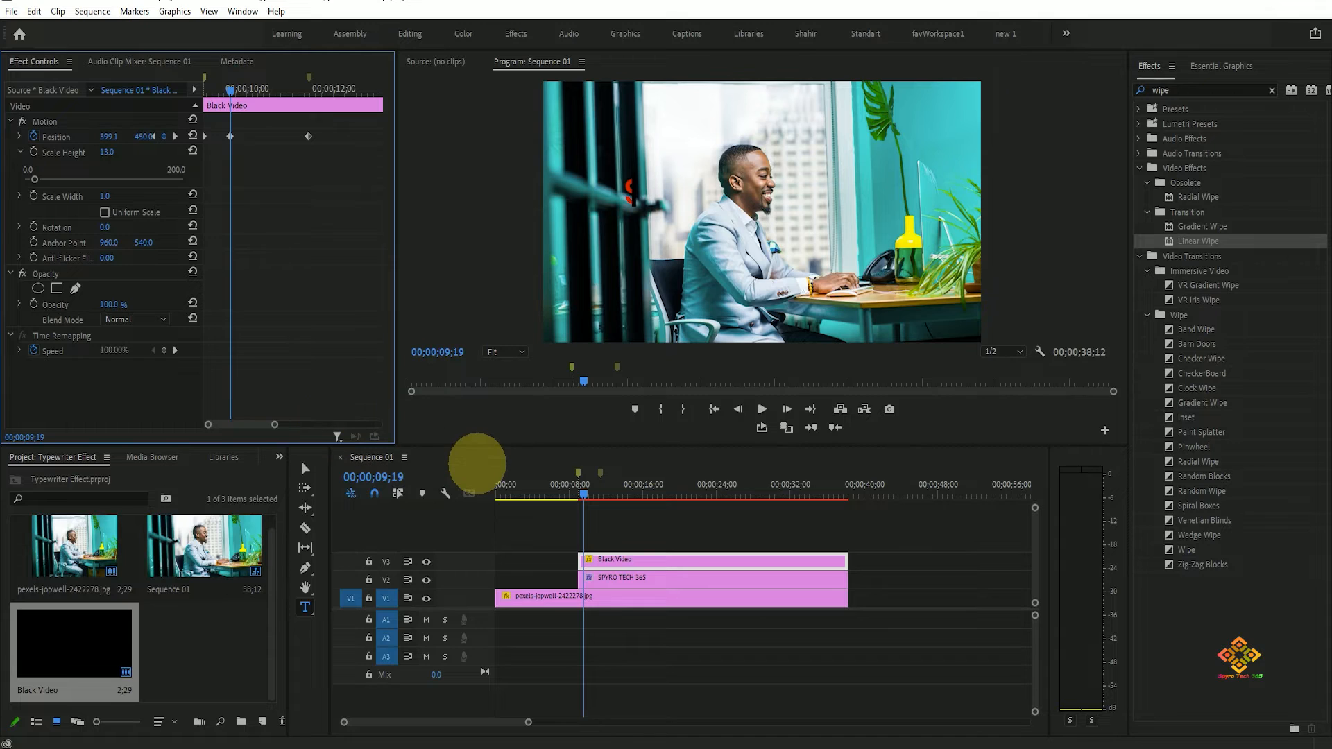
drag(274, 94, 244, 95)
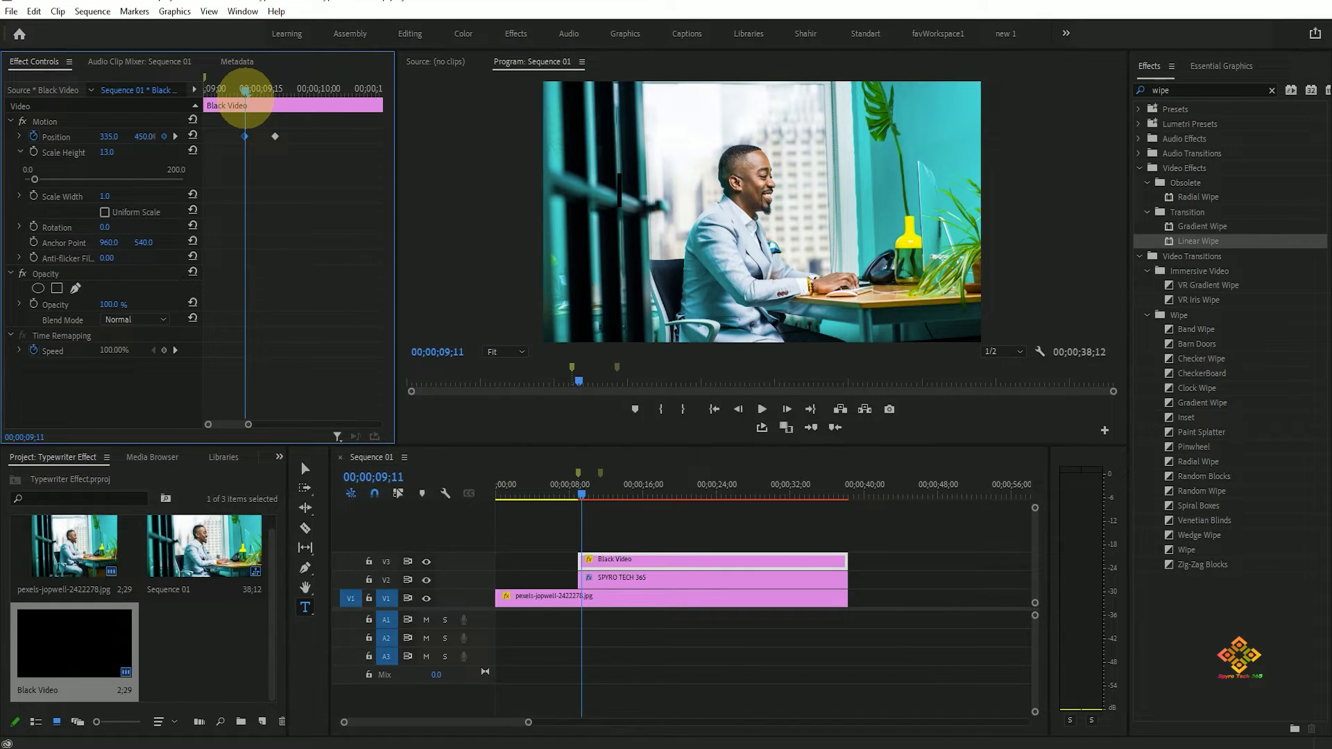
mouse_move(245, 90)
mouse_down()
mouse_move(276, 92)
mouse_move(253, 92)
mouse_up()
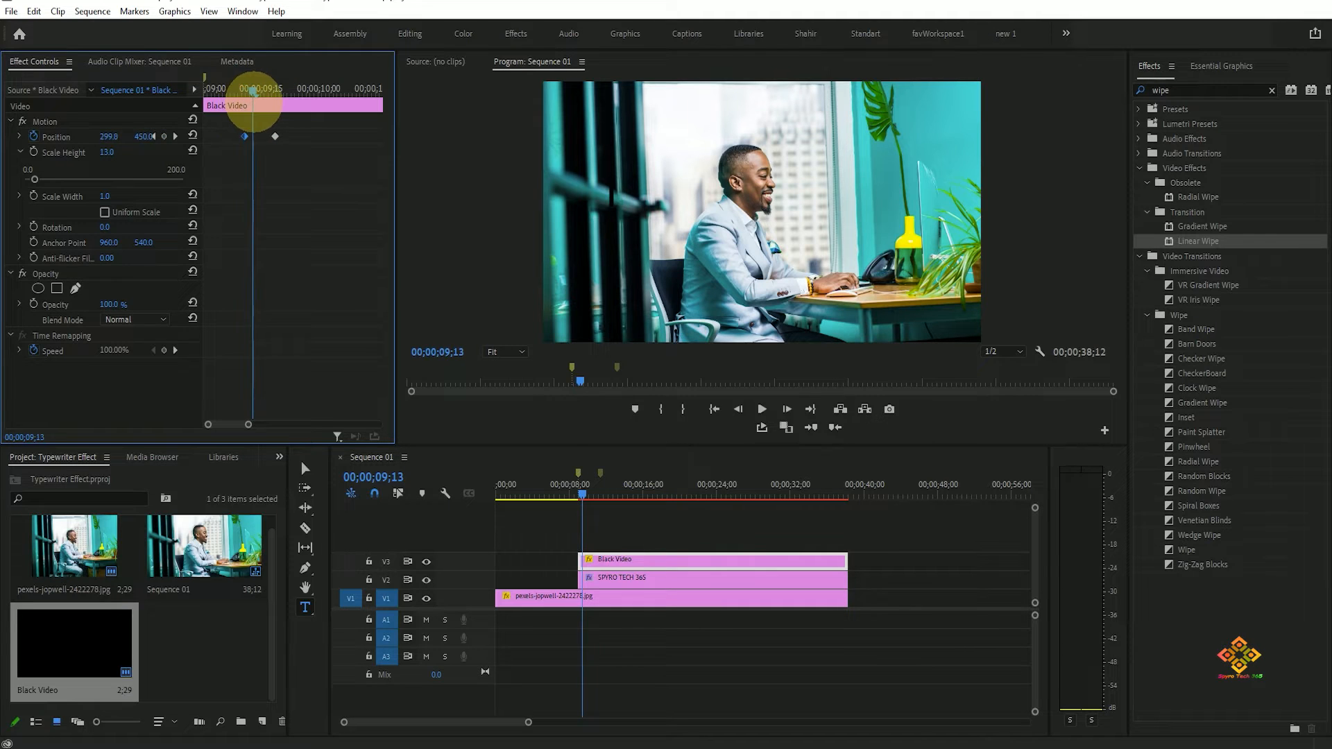
mouse_move(252, 93)
mouse_down()
mouse_move(241, 83)
mouse_move(255, 85)
mouse_up()
drag(109, 137, 127, 137)
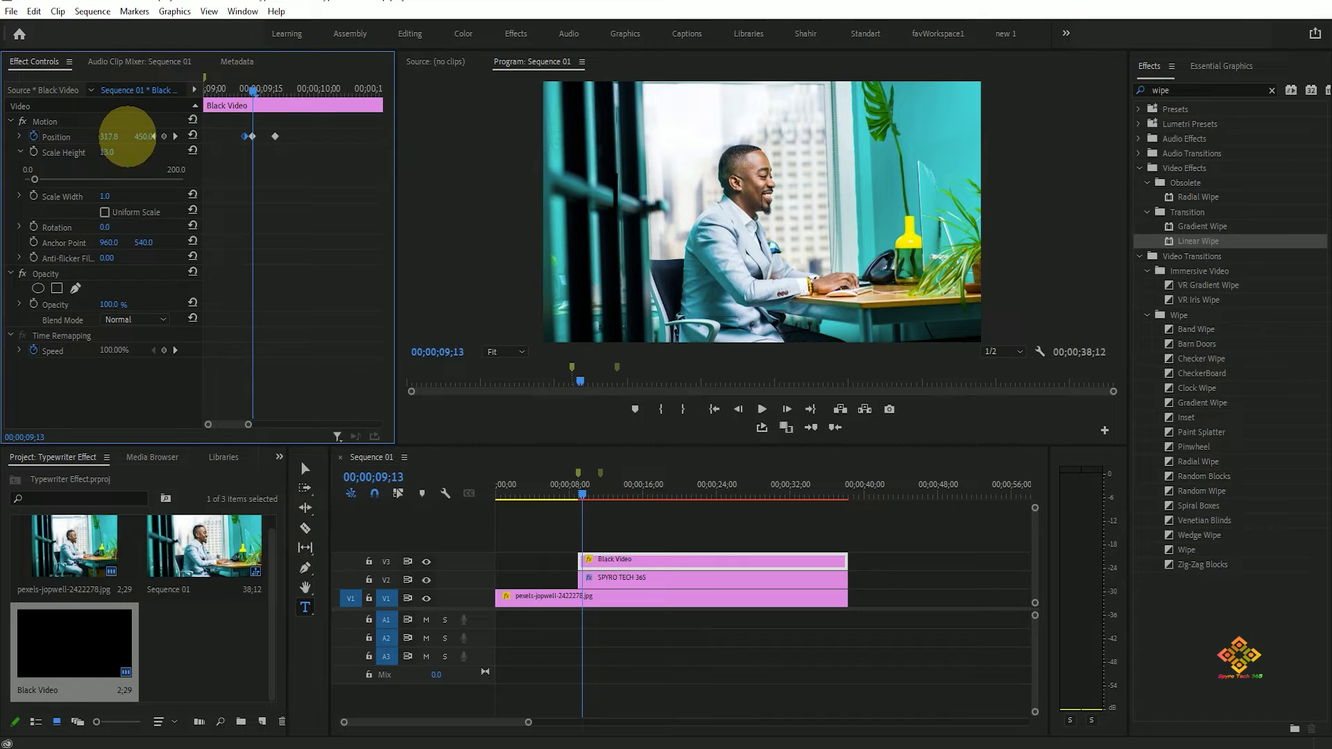
Step: Keyframe the cursor bar's horizontal position at 00;00;09;14, at about 334 on 00;00;09;15, and at 361.5 on 00;00;09;16
click(256, 90)
mouse_move(109, 137)
mouse_down()
mouse_move(135, 137)
mouse_move(120, 137)
mouse_up()
click(261, 90)
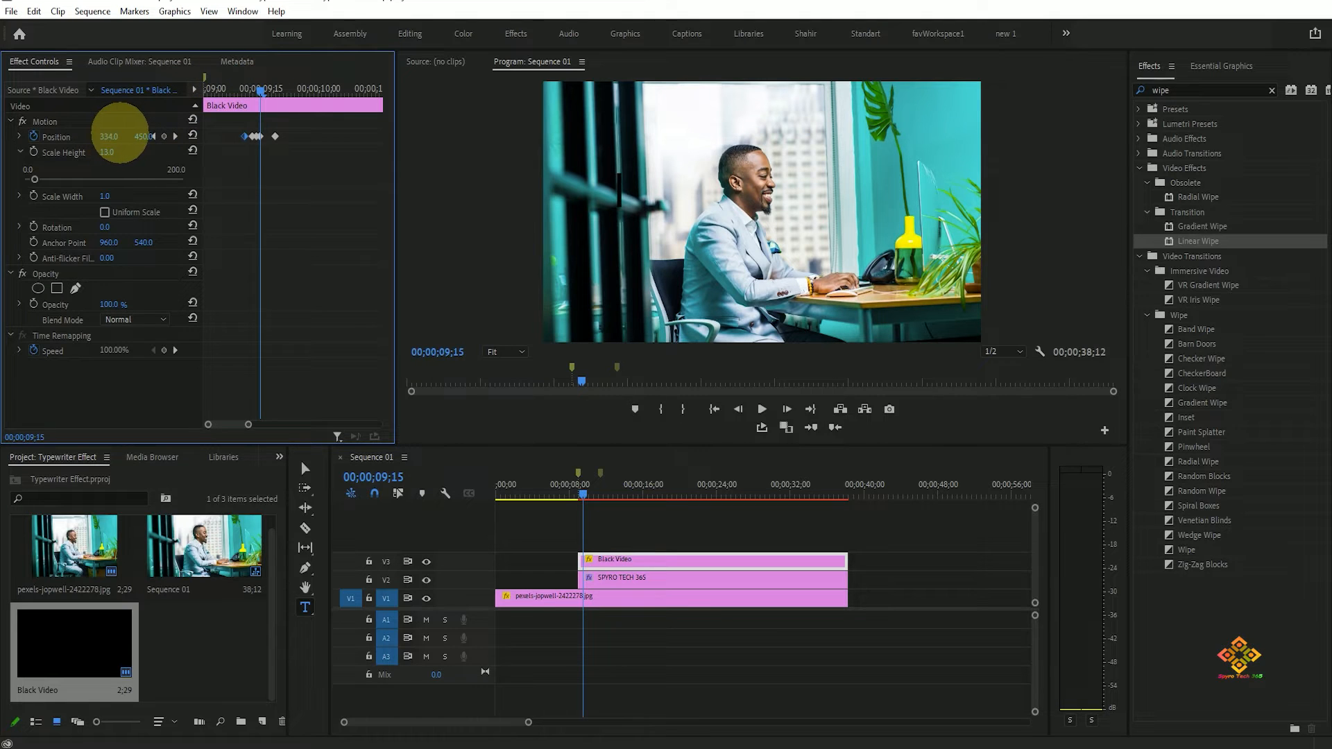
click(264, 90)
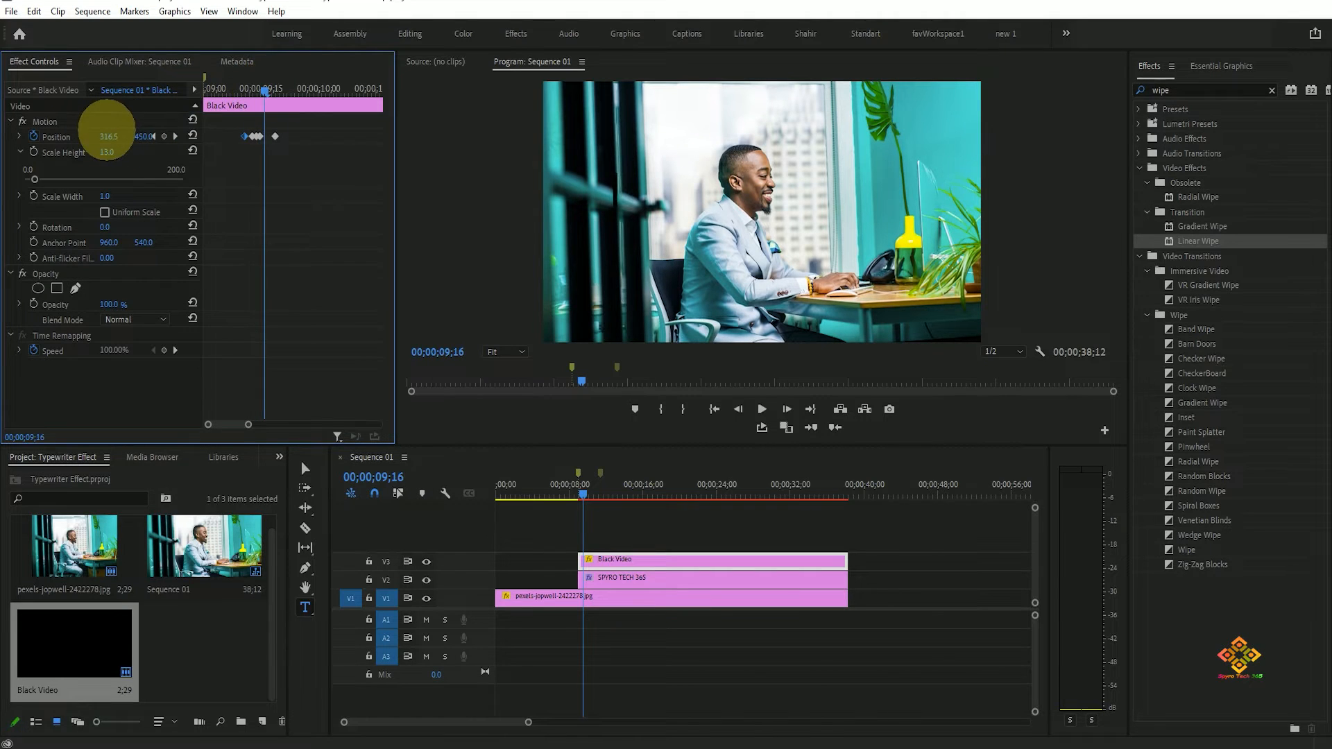
drag(110, 137, 139, 139)
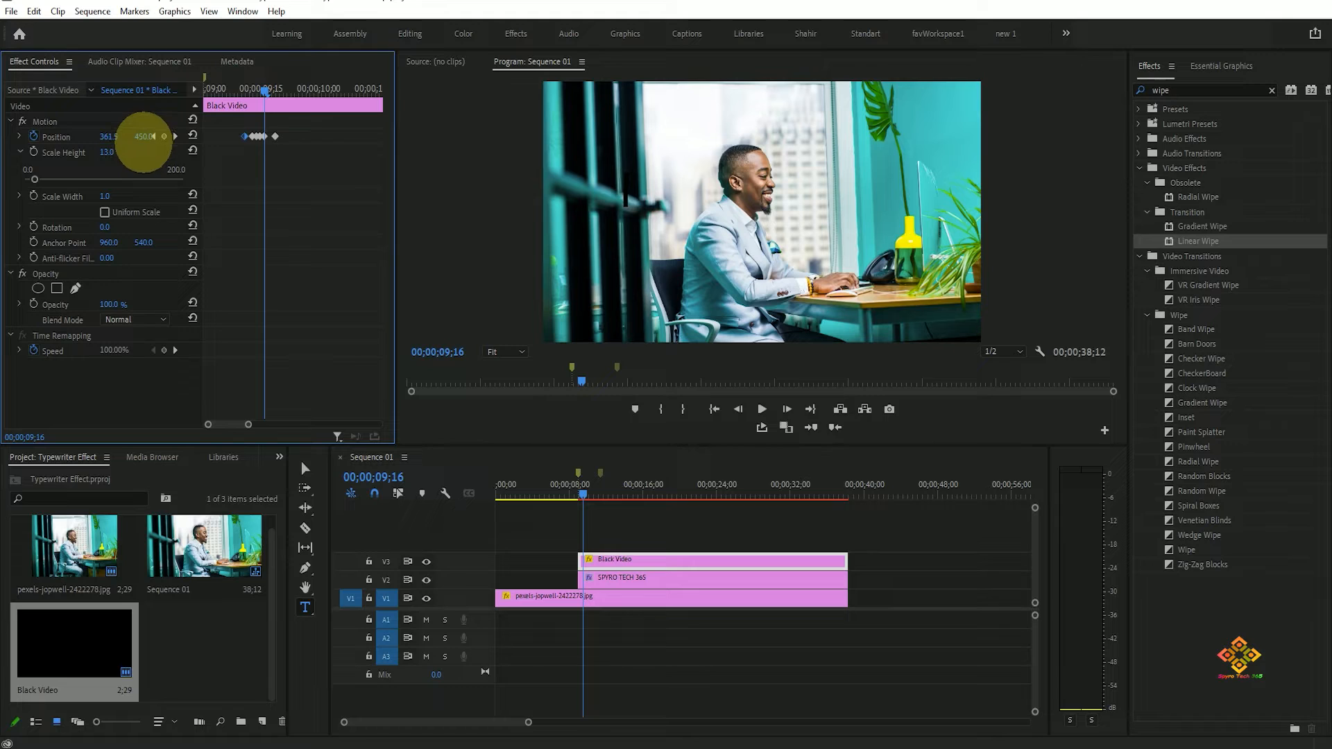
Step: Keyframe the cursor bar's horizontal position at 371.7 on 00;00;09;17 and 385.1 on 00;00;09;18
click(267, 89)
drag(270, 89, 267, 89)
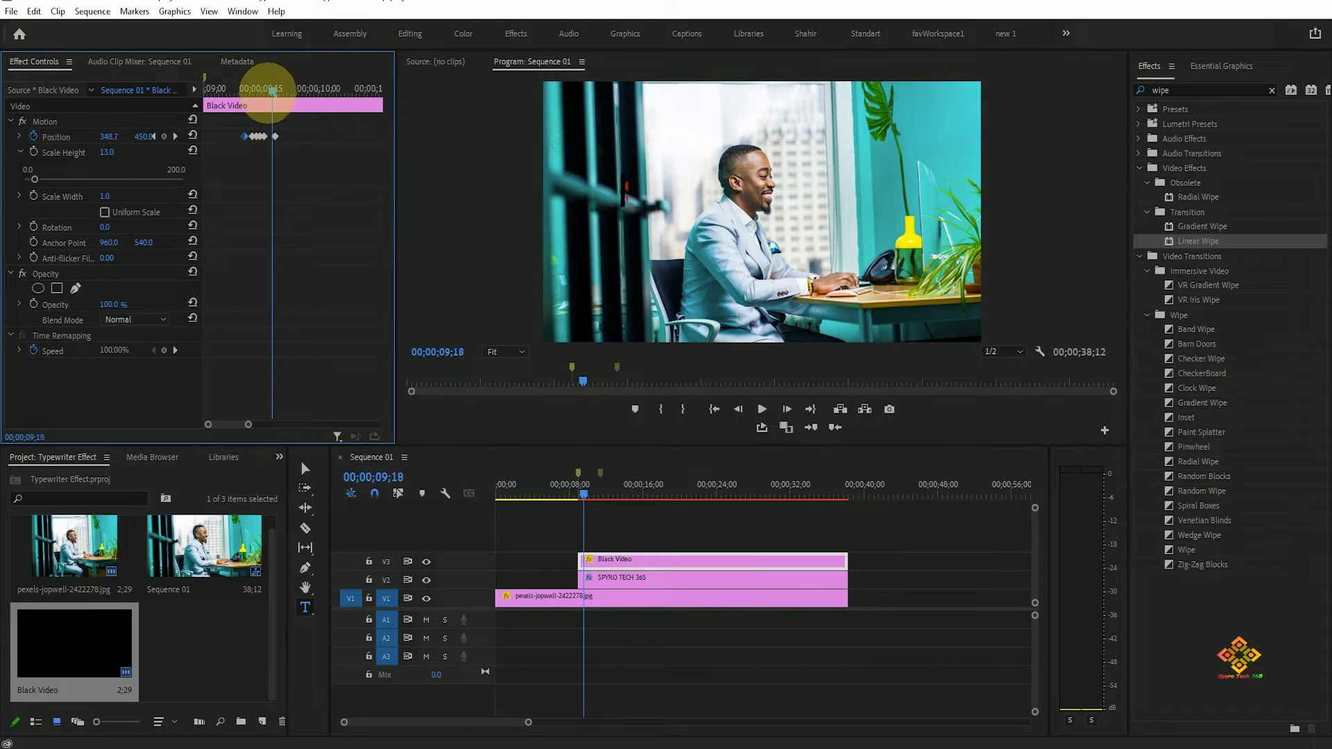
drag(250, 422, 202, 423)
mouse_move(321, 89)
mouse_down()
mouse_move(292, 89)
mouse_move(321, 89)
mouse_up()
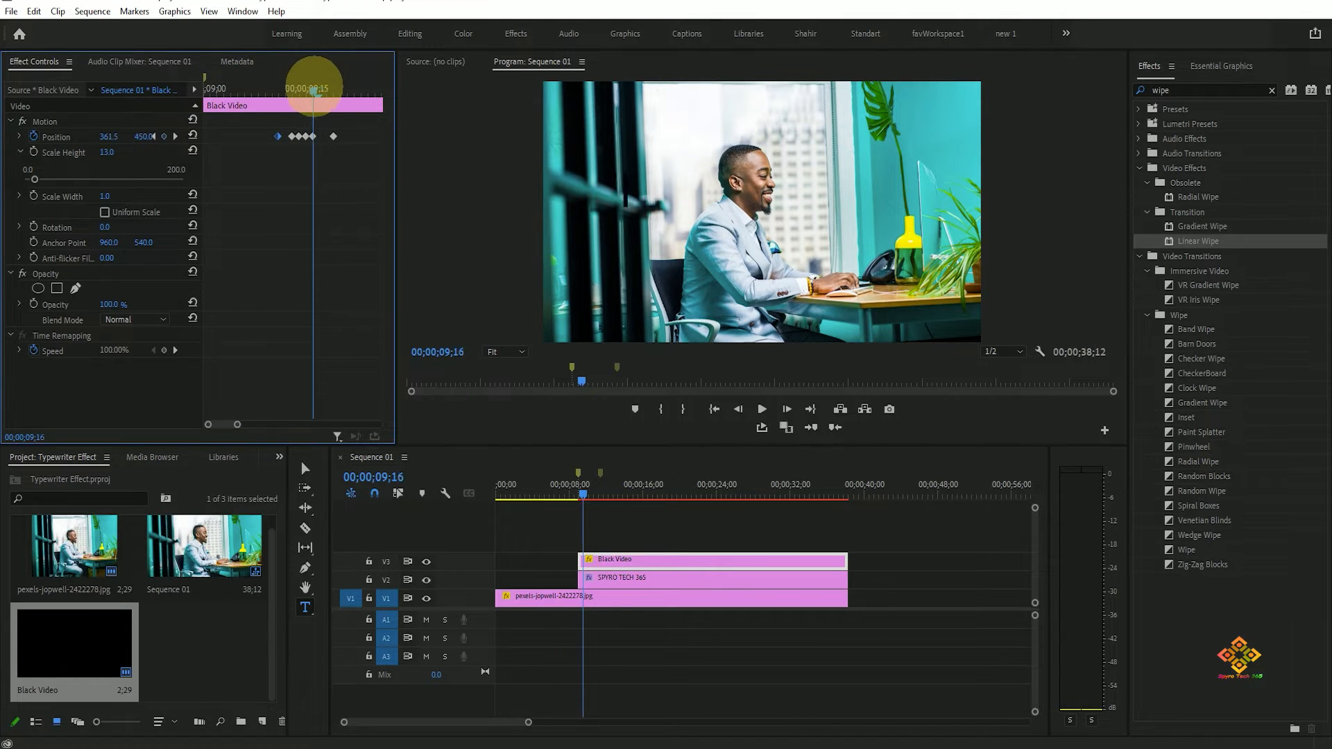
drag(108, 137, 155, 136)
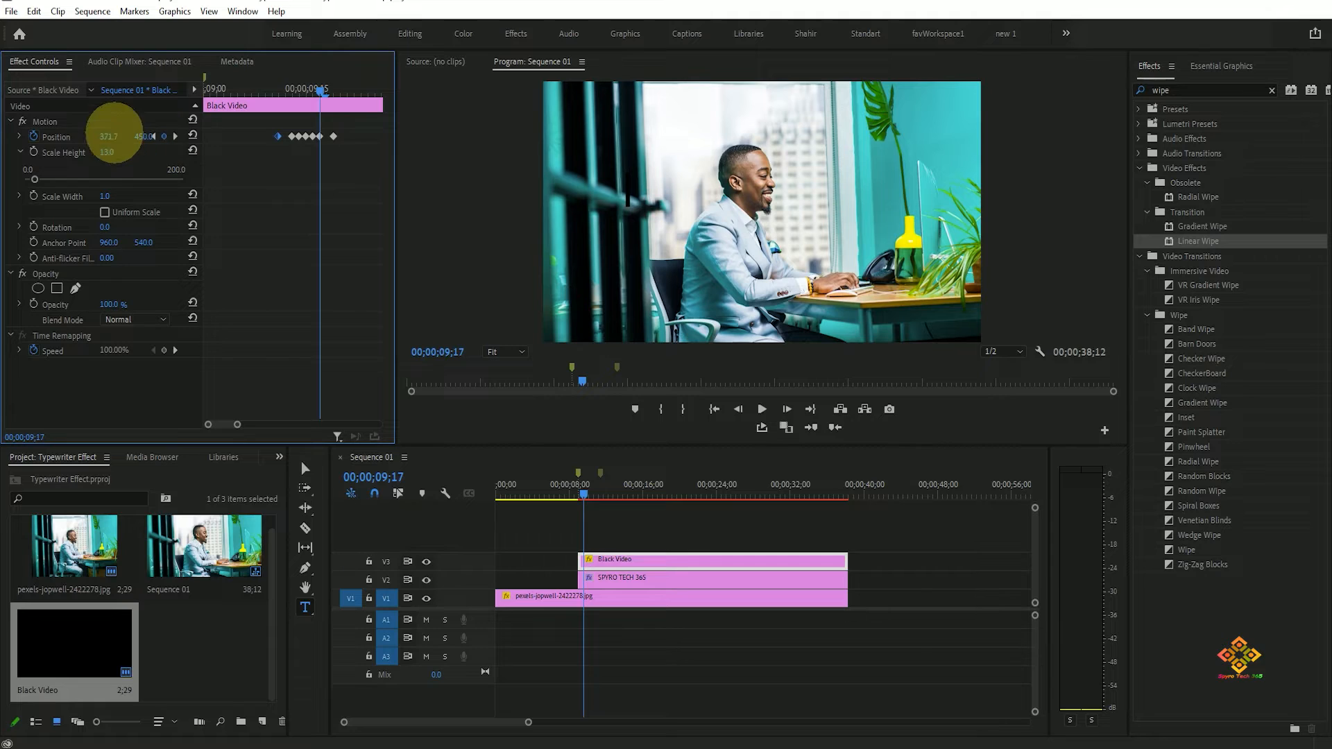
drag(319, 92, 327, 95)
drag(110, 136, 147, 135)
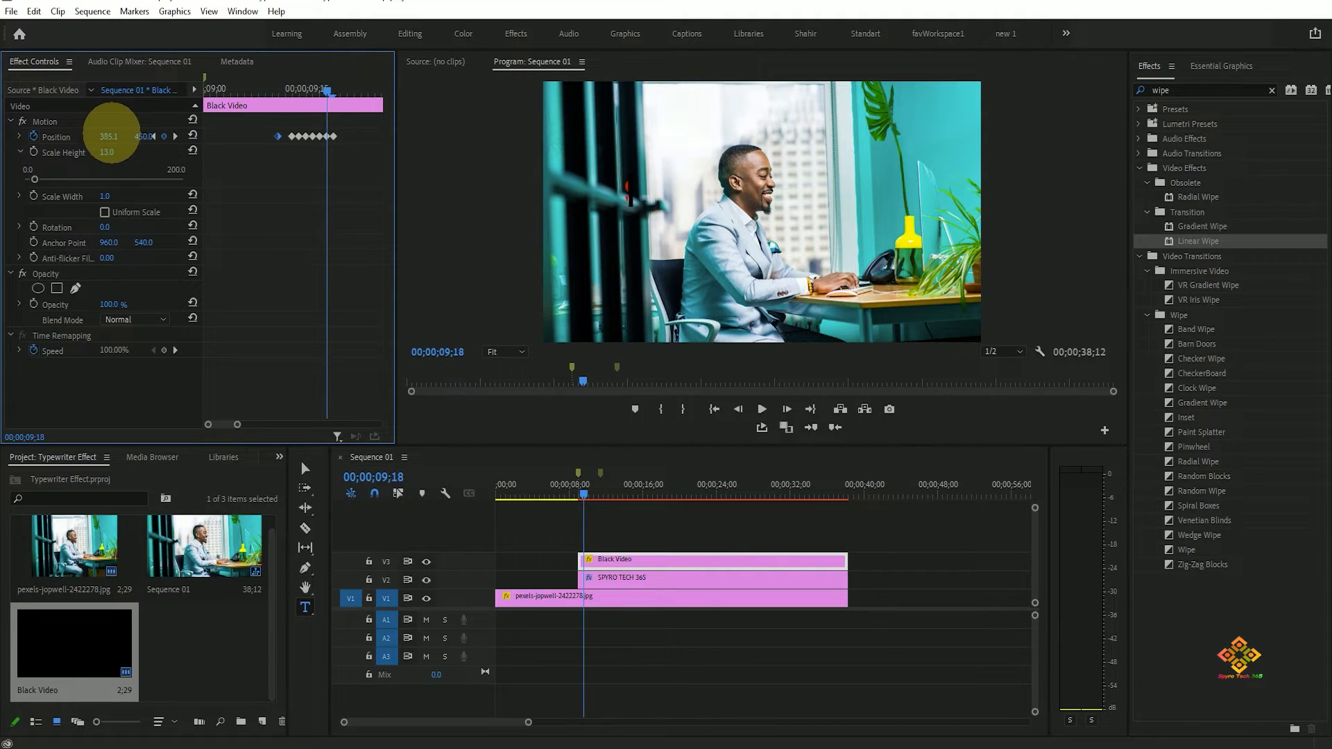
Step: Add Position keyframes at 00;00;09;20 and 00;00;09;21, and adjust the cursor bar's keyframed position at 00;00;09;23 to meet the letter P
drag(327, 94, 340, 91)
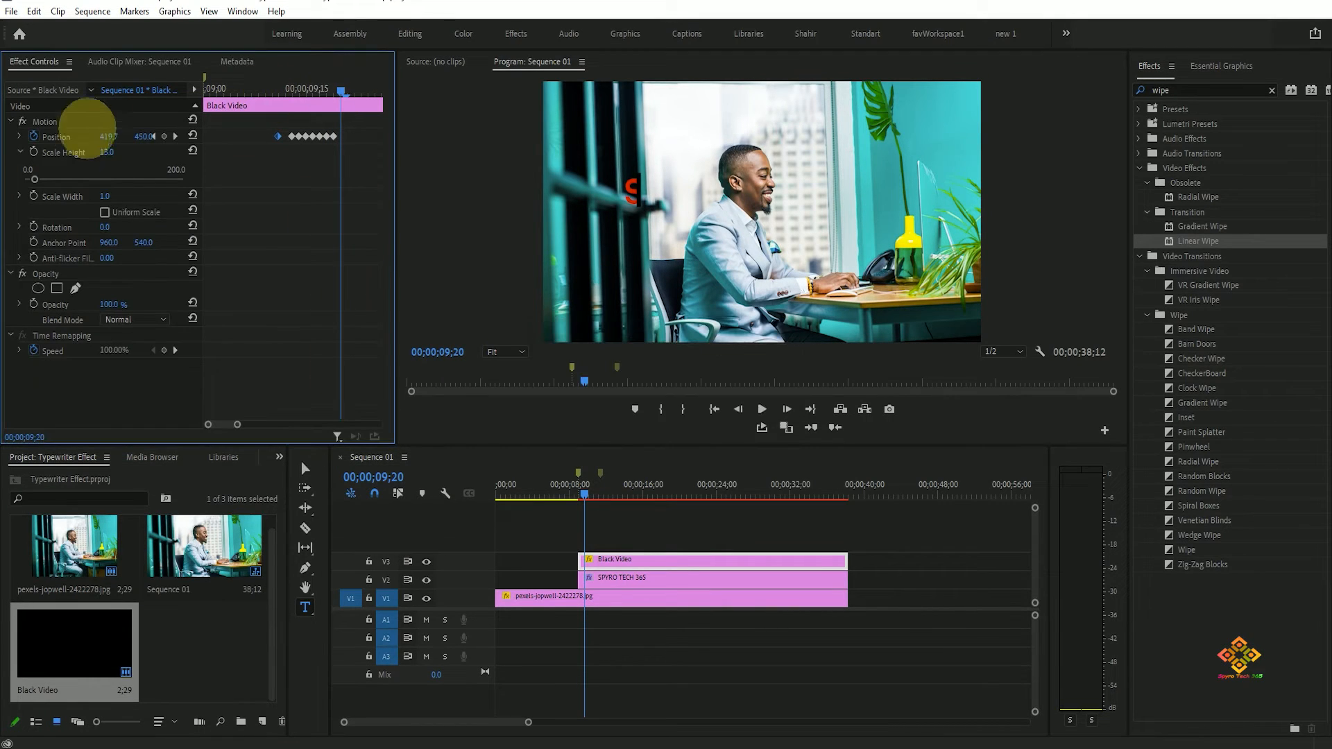
click(164, 136)
click(348, 90)
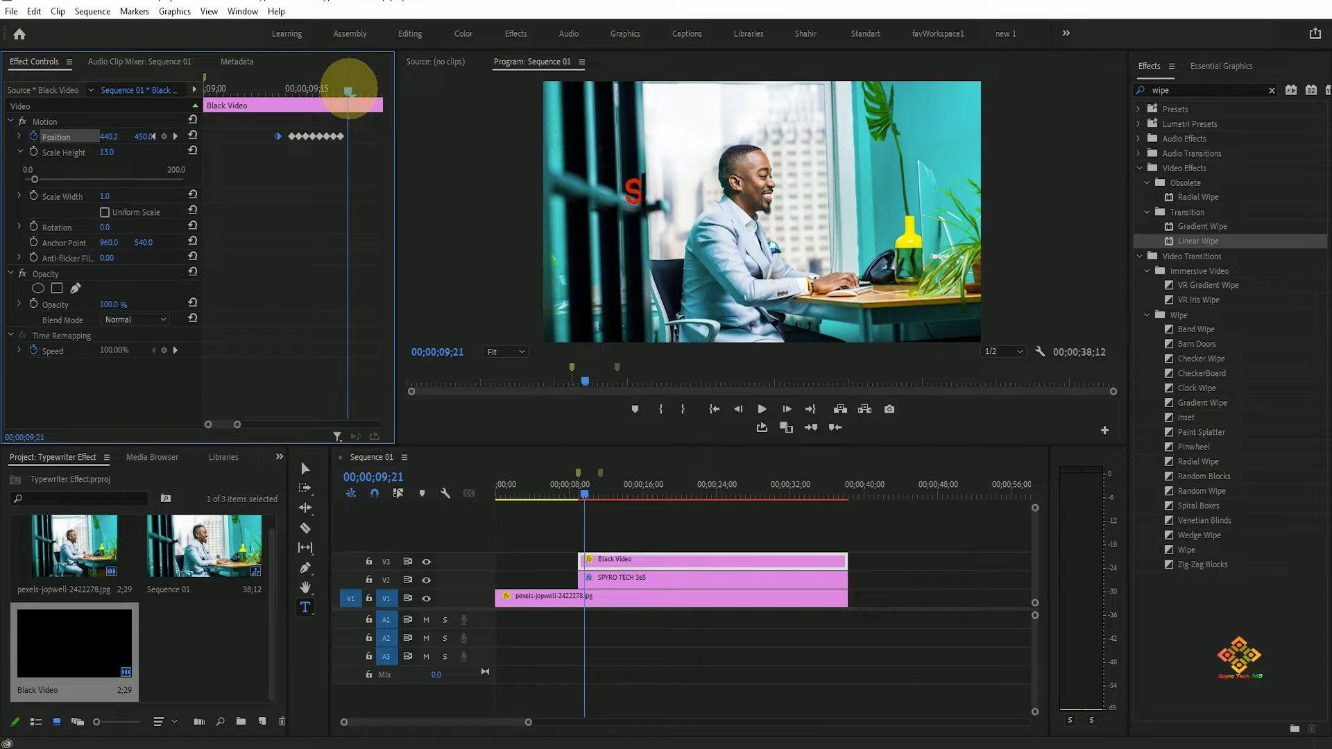
click(163, 136)
click(360, 90)
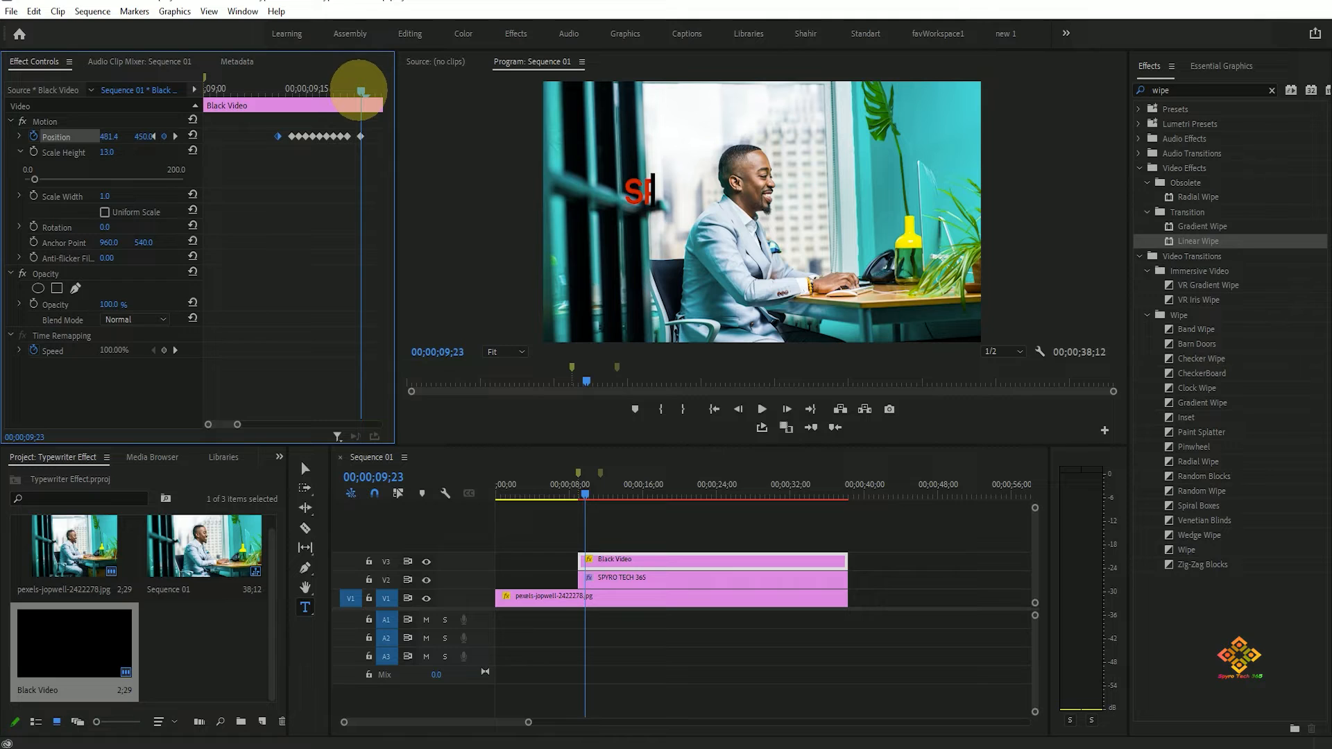
key(ctrl+z)
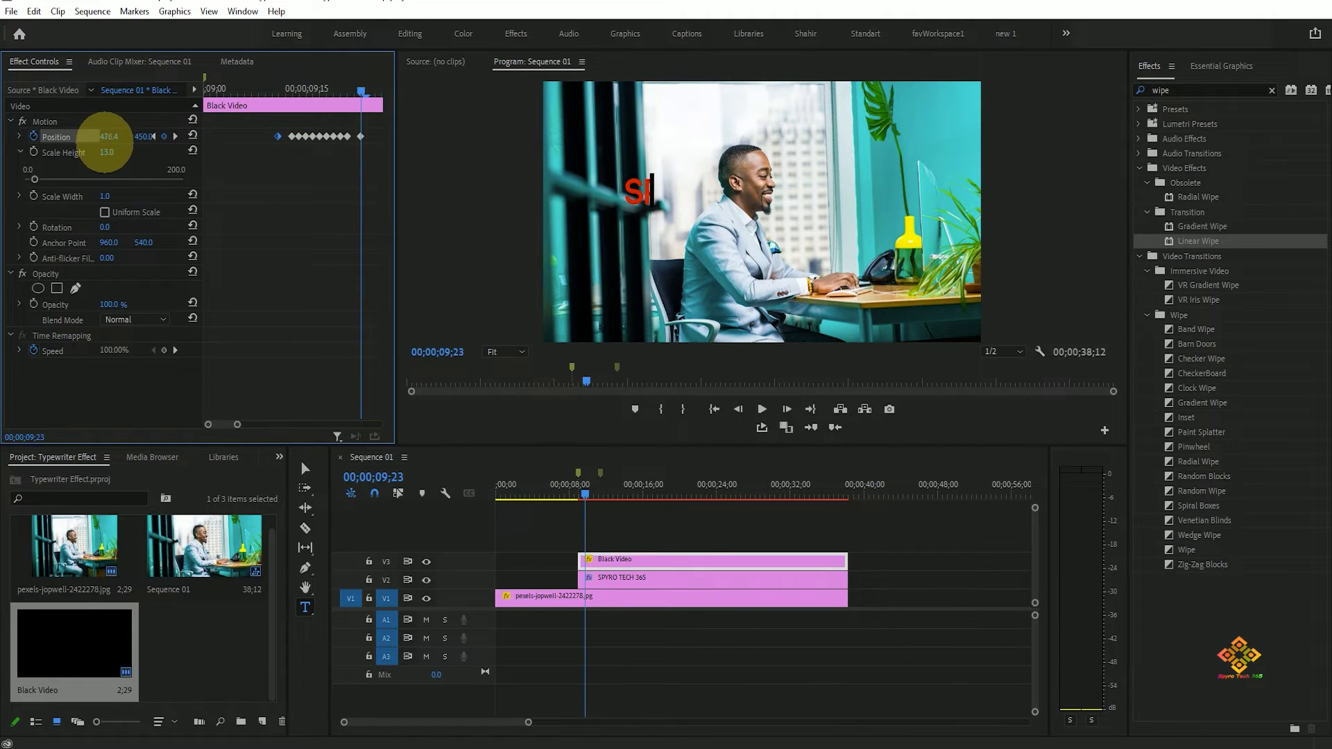
Step: Add Position keyframes to the Black Video clip at 00;00;09;24, 00;00;09;25 and 00;00;09;26
click(368, 90)
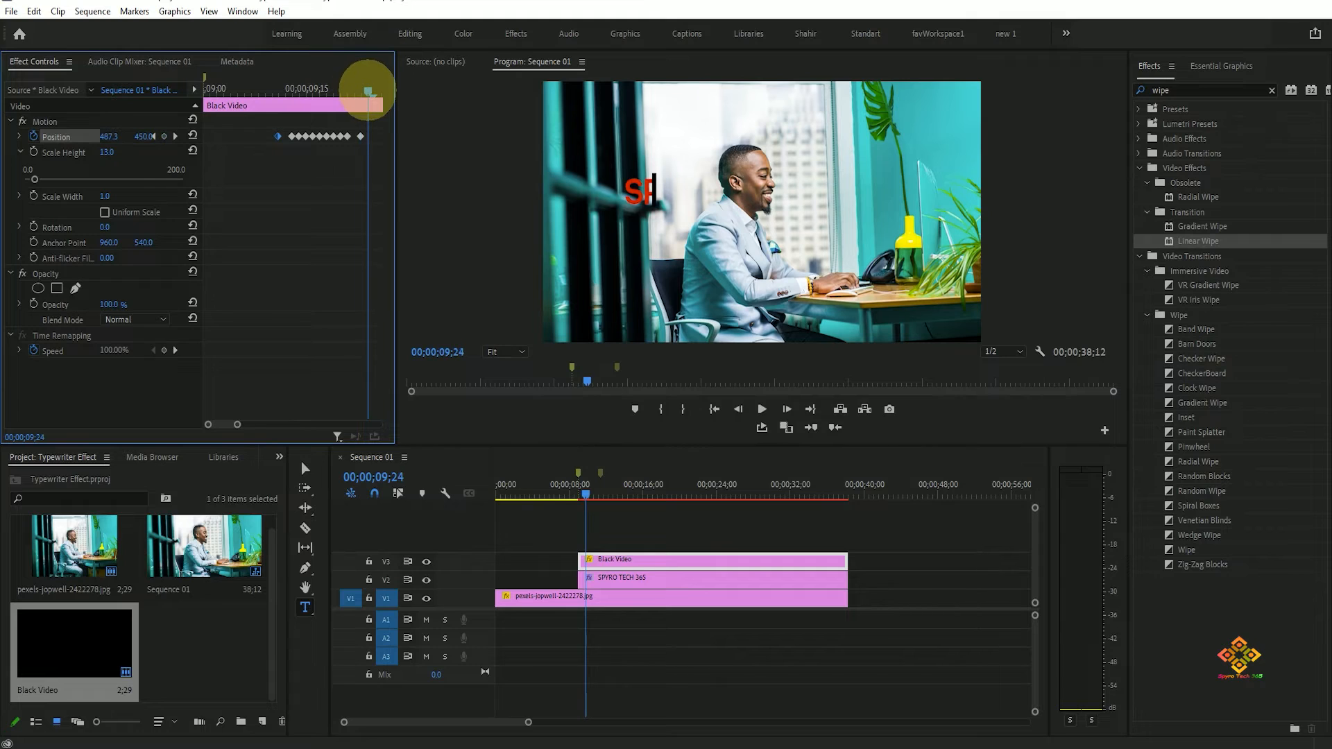
click(164, 136)
click(376, 89)
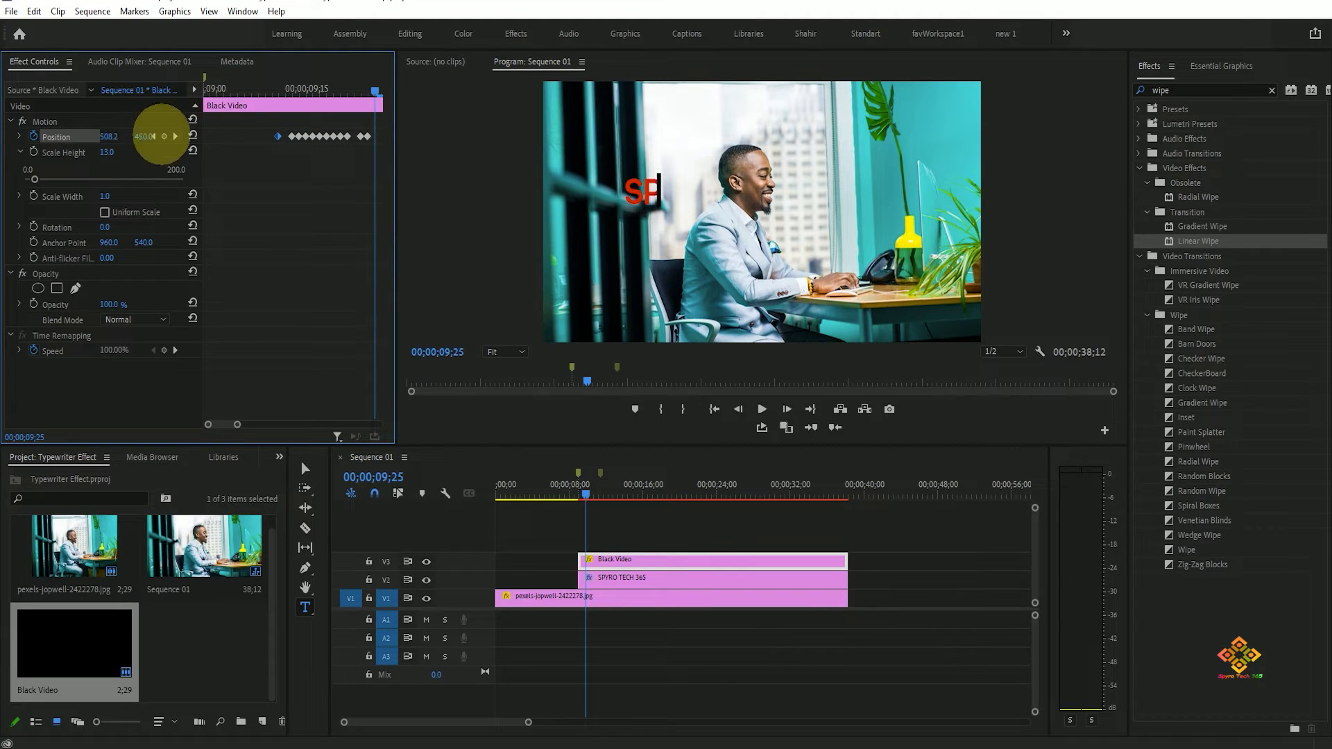
click(164, 137)
click(380, 89)
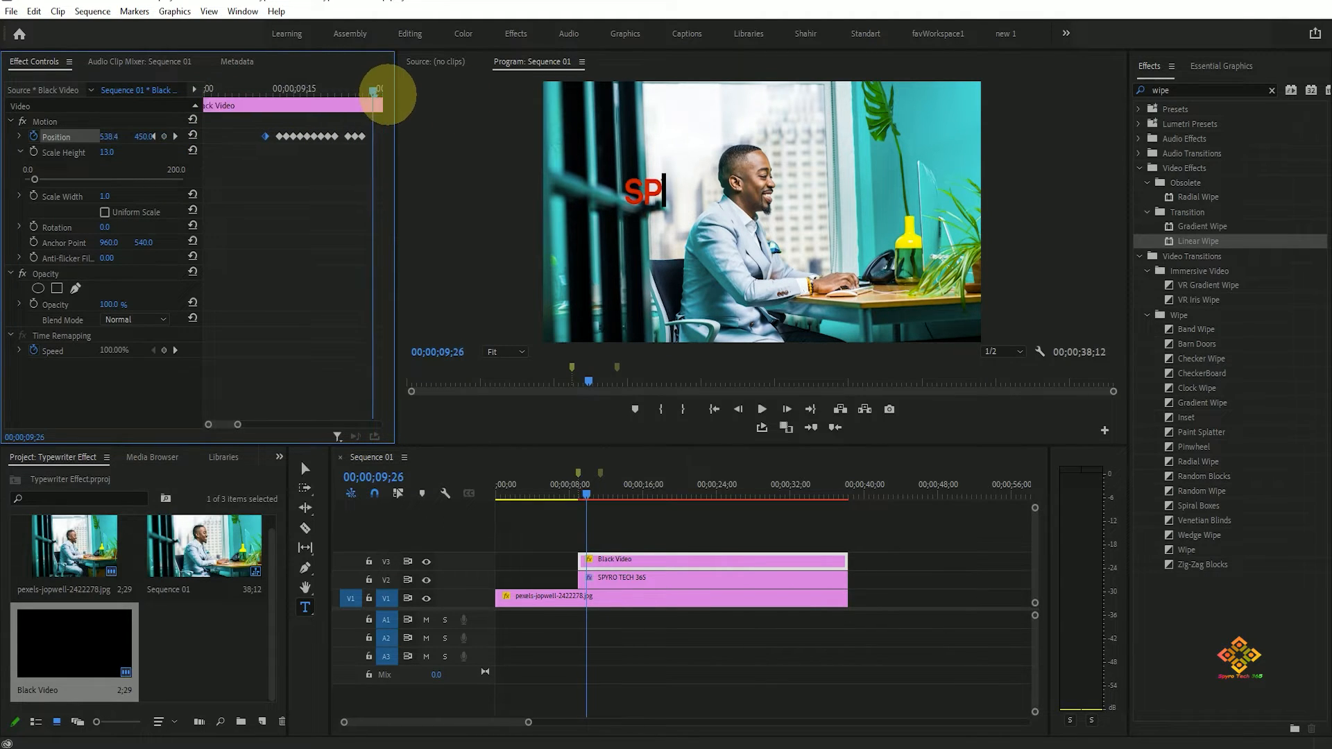
click(164, 137)
Step: Add a Position keyframe on every frame from 00;00;09;27 to 00;00;10;01 as the letter Y is revealed
click(360, 90)
click(165, 137)
click(366, 90)
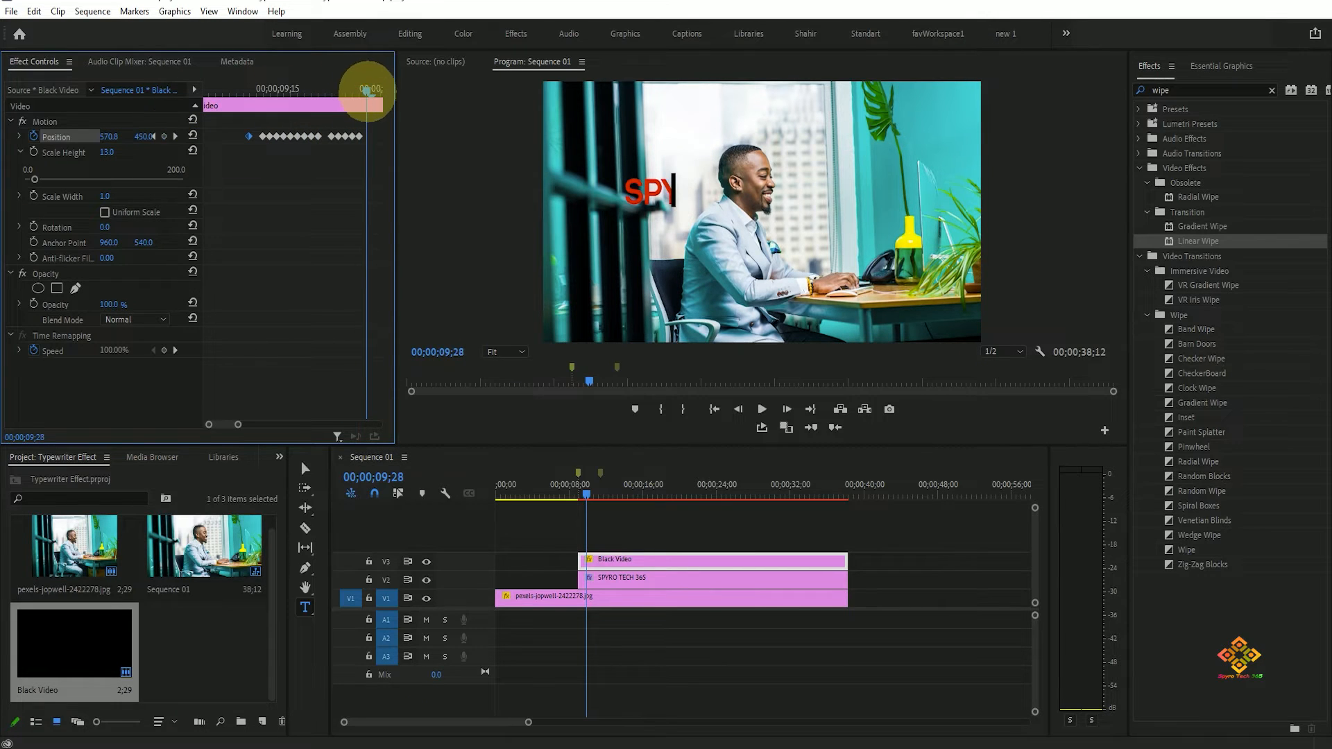
click(373, 90)
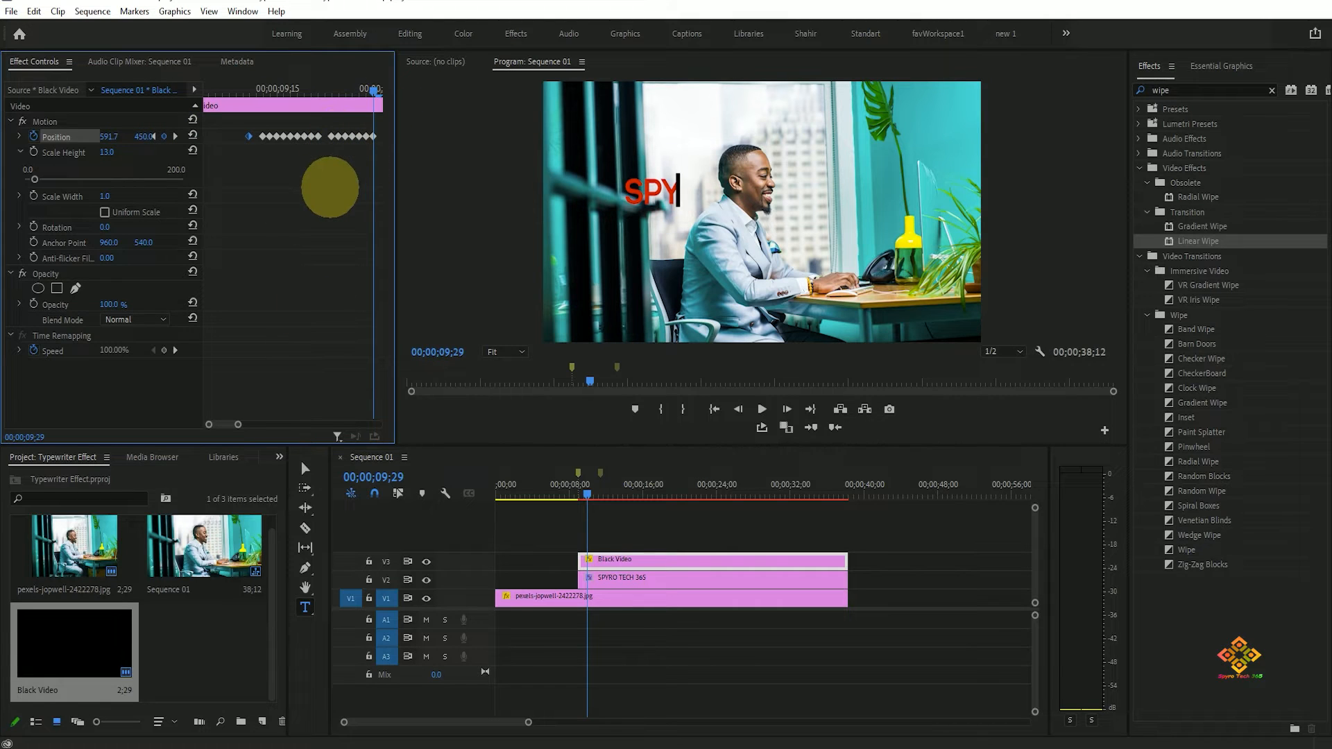
key(Right)
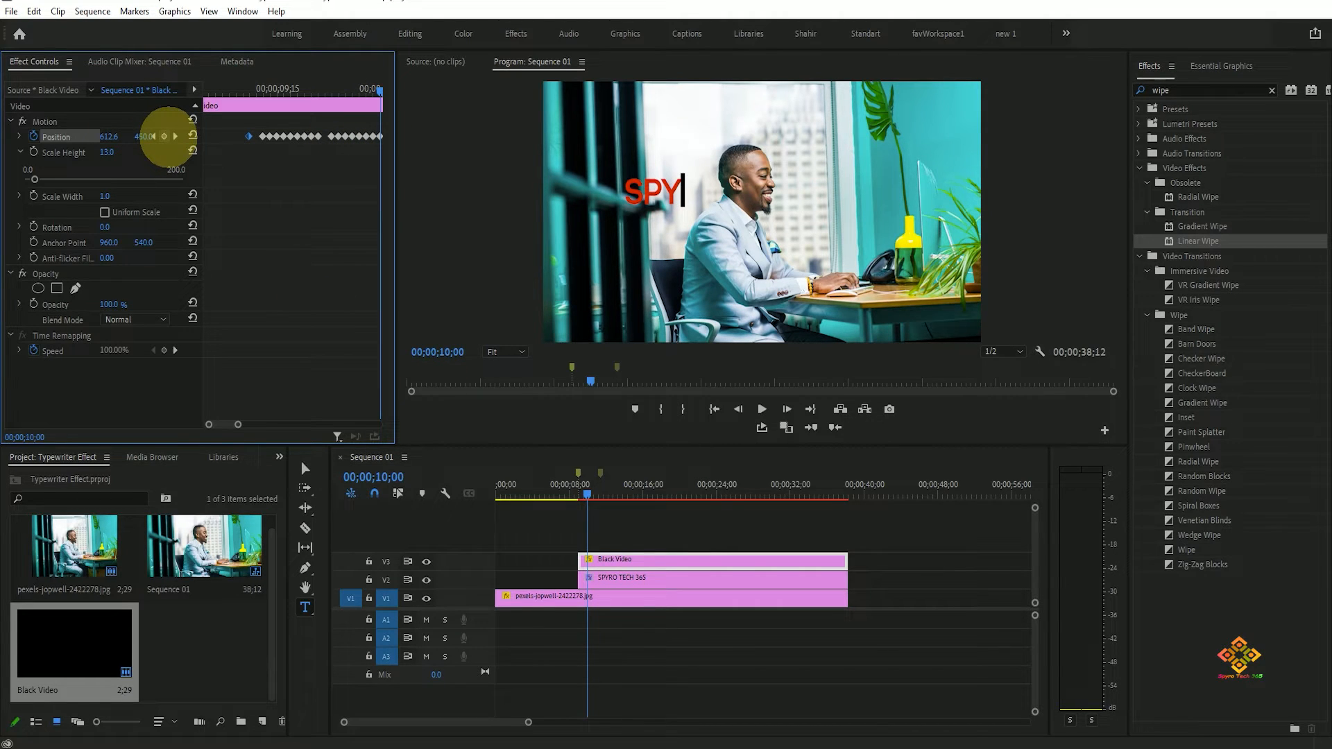
key(Right)
key(Right)
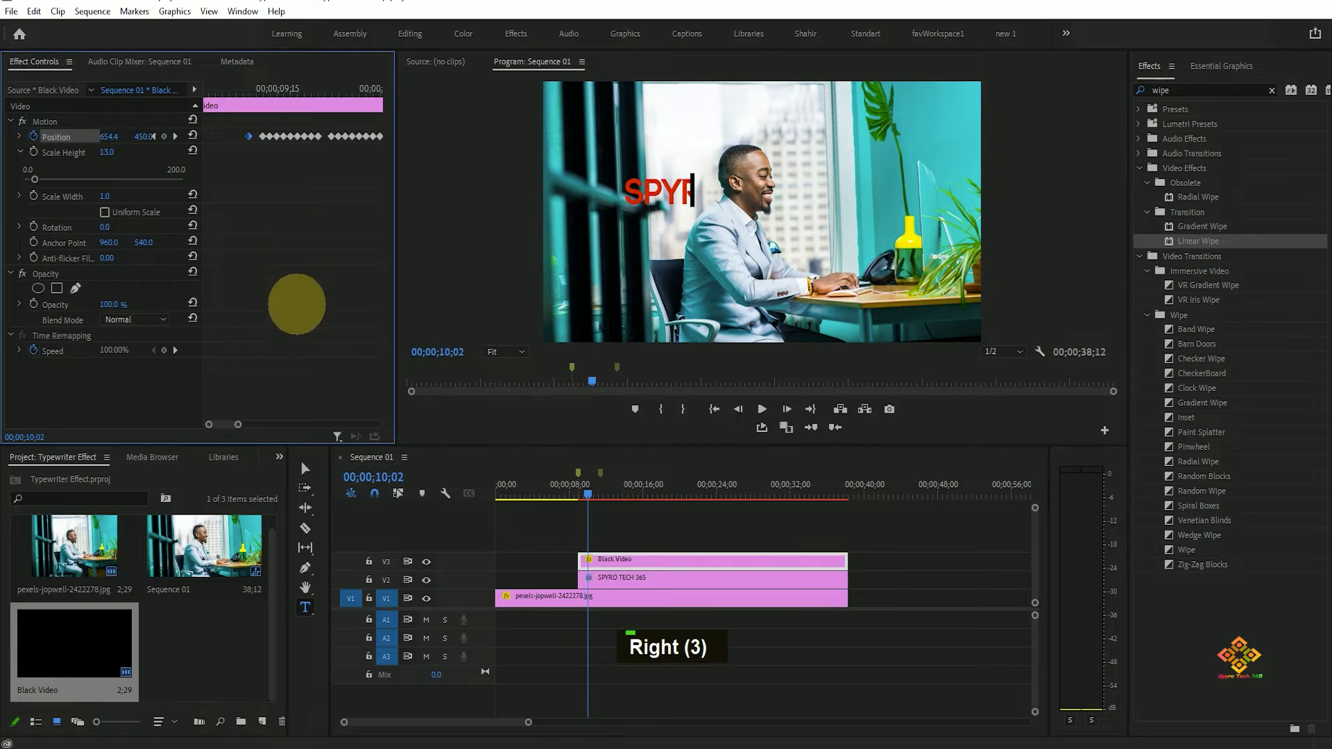
Step: Add Position keyframes on each frame from 00;00;10;02 to 00;00;10;04 as the letter R is revealed
drag(223, 424, 226, 424)
click(159, 137)
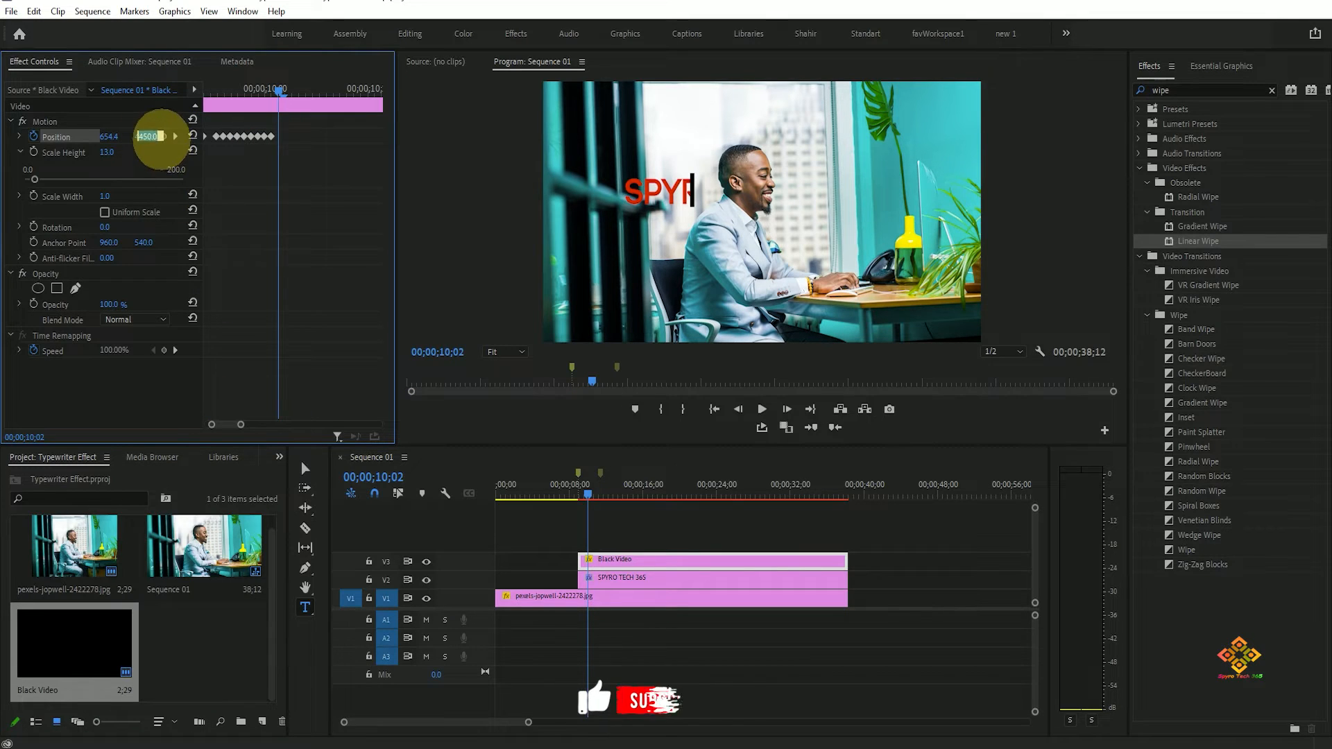
key(Right)
key(Right)
key(Right)
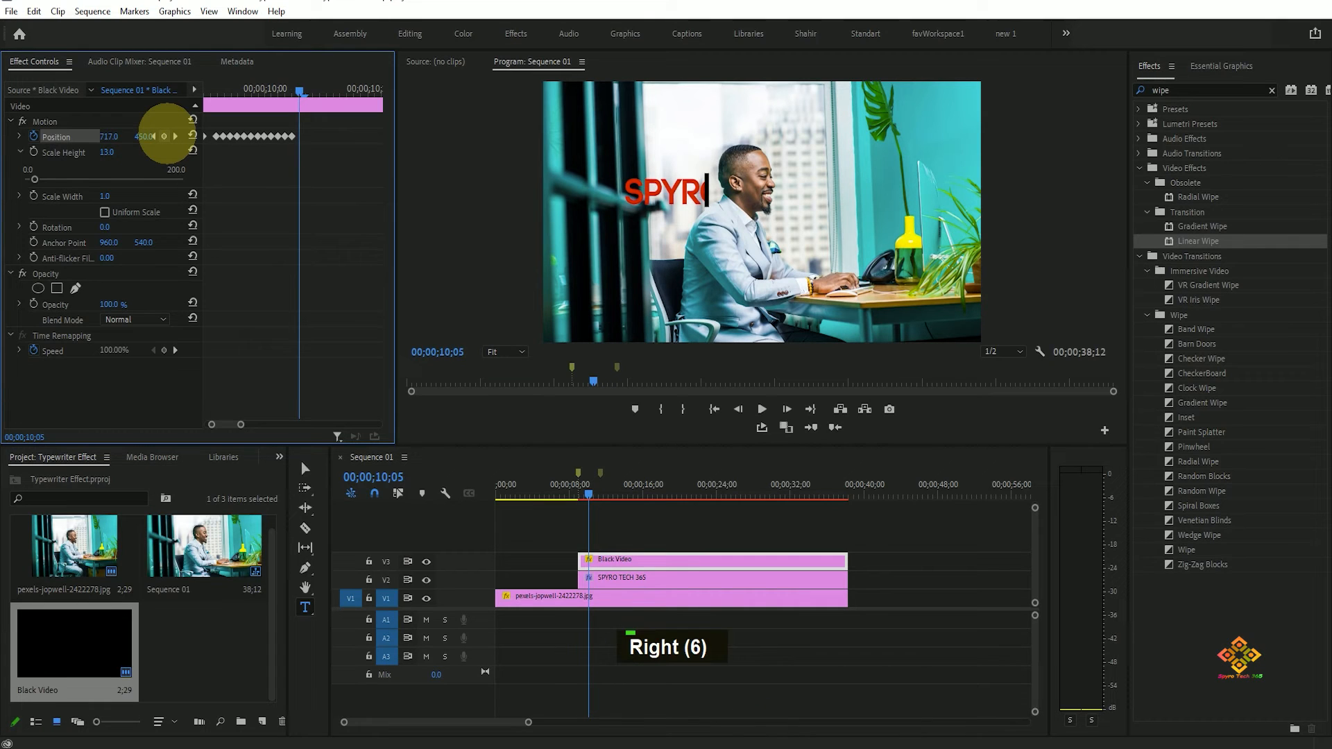
Step: Add a Position keyframe at 00;00;10;09, where the cursor bar reaches the end of the word SPYRO
key(Right)
key(Right)
key(Right)
key(Right)
key(Right)
key(Right)
key(Left)
key(Left)
key(Right)
key(Right)
key(Right)
key(Right)
key(Left)
key(Left)
key(Left)
key(Left)
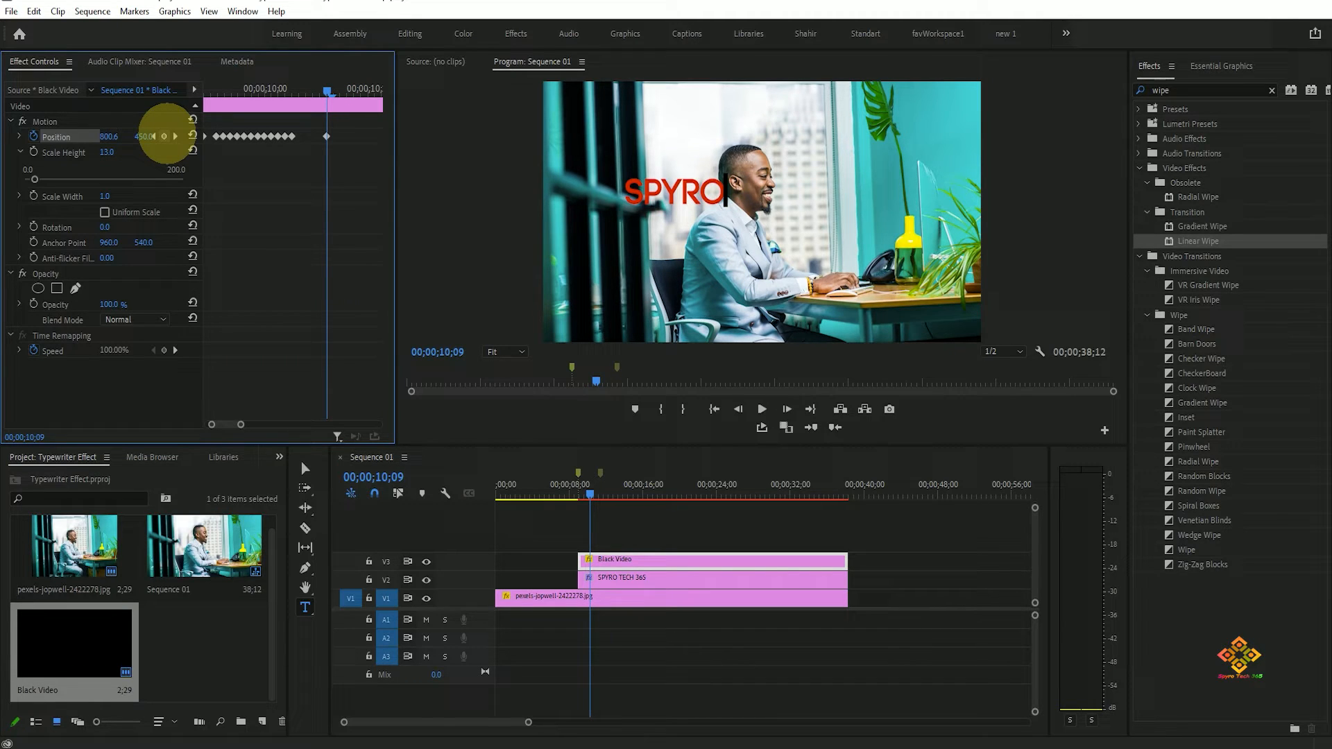
Step: Step frame by frame around 00;00;10;09 to examine how the cursor bar crosses the gap after SPYRO
key(Right)
key(Left)
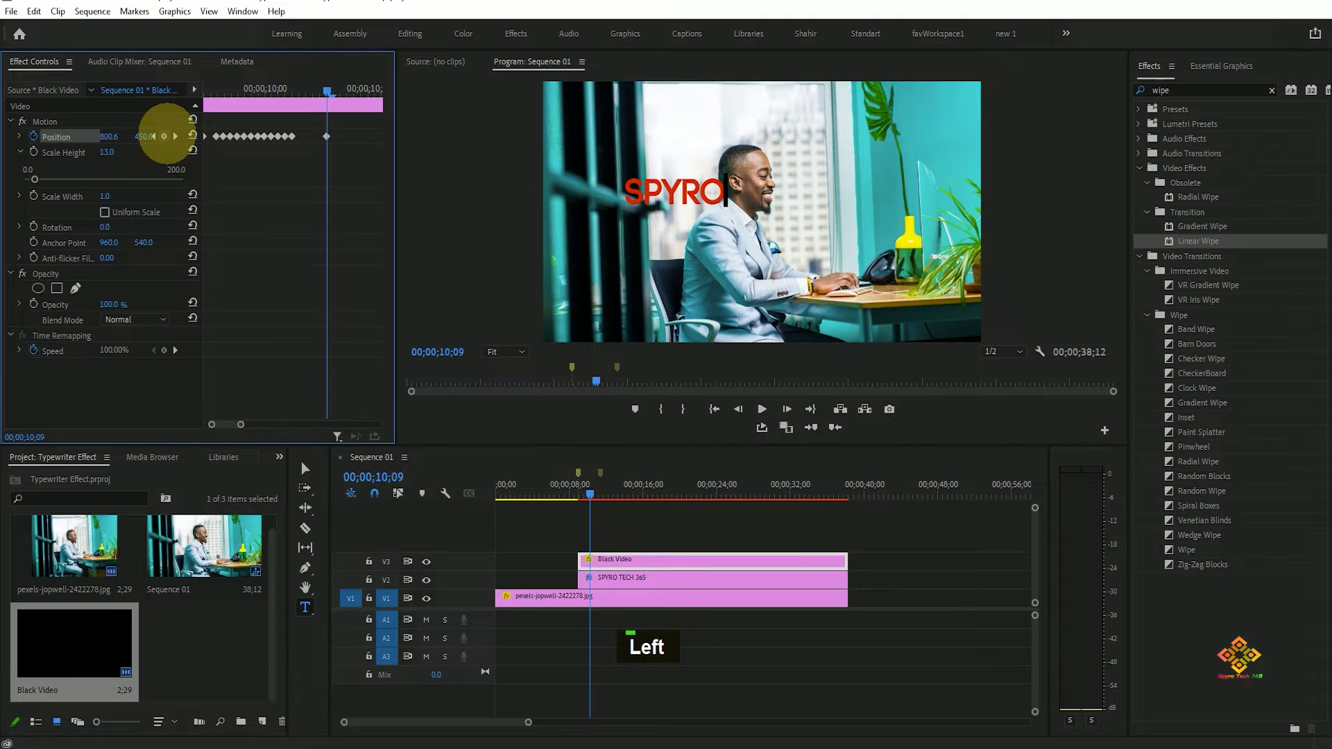
key(Right)
key(Right)
key(Right)
key(Right)
key(Left)
key(Left)
key(Left)
key(Left)
key(Left)
key(Right)
key(Right)
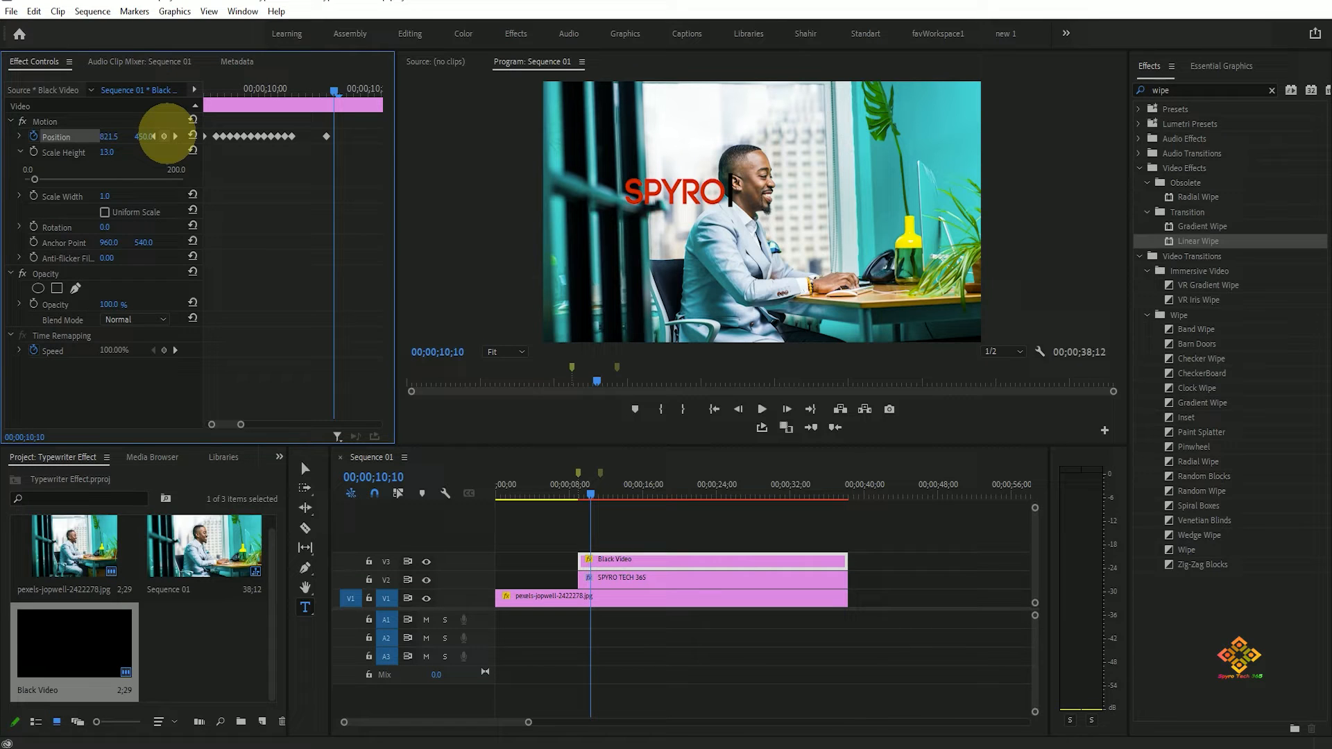
Step: At 00;00;10;10, keyframe the cursor bar's horizontal position at 880.5 so it jumps further into the gap after SPYRO
mouse_move(118, 136)
mouse_down()
mouse_move(173, 134)
mouse_move(143, 140)
mouse_up()
key(ctrl+z)
key(Right)
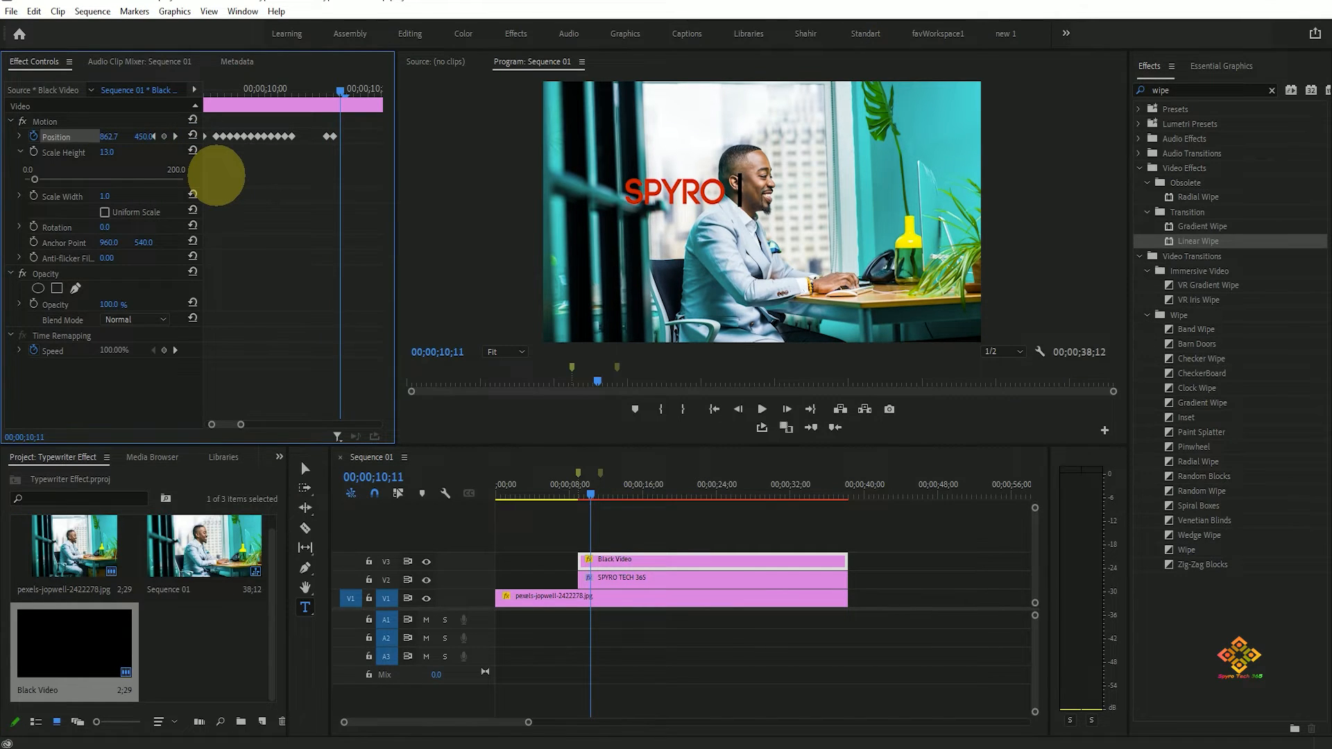
key(Right)
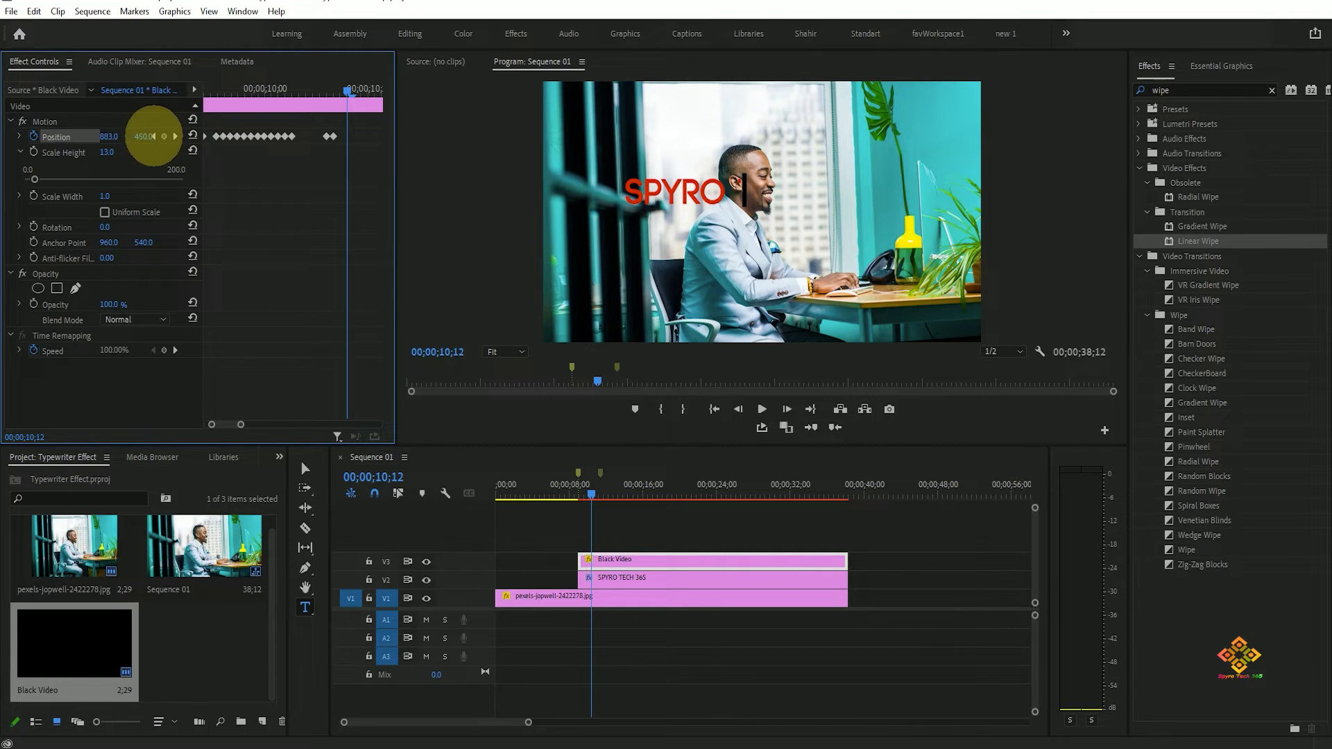
click(304, 218)
drag(347, 89, 335, 90)
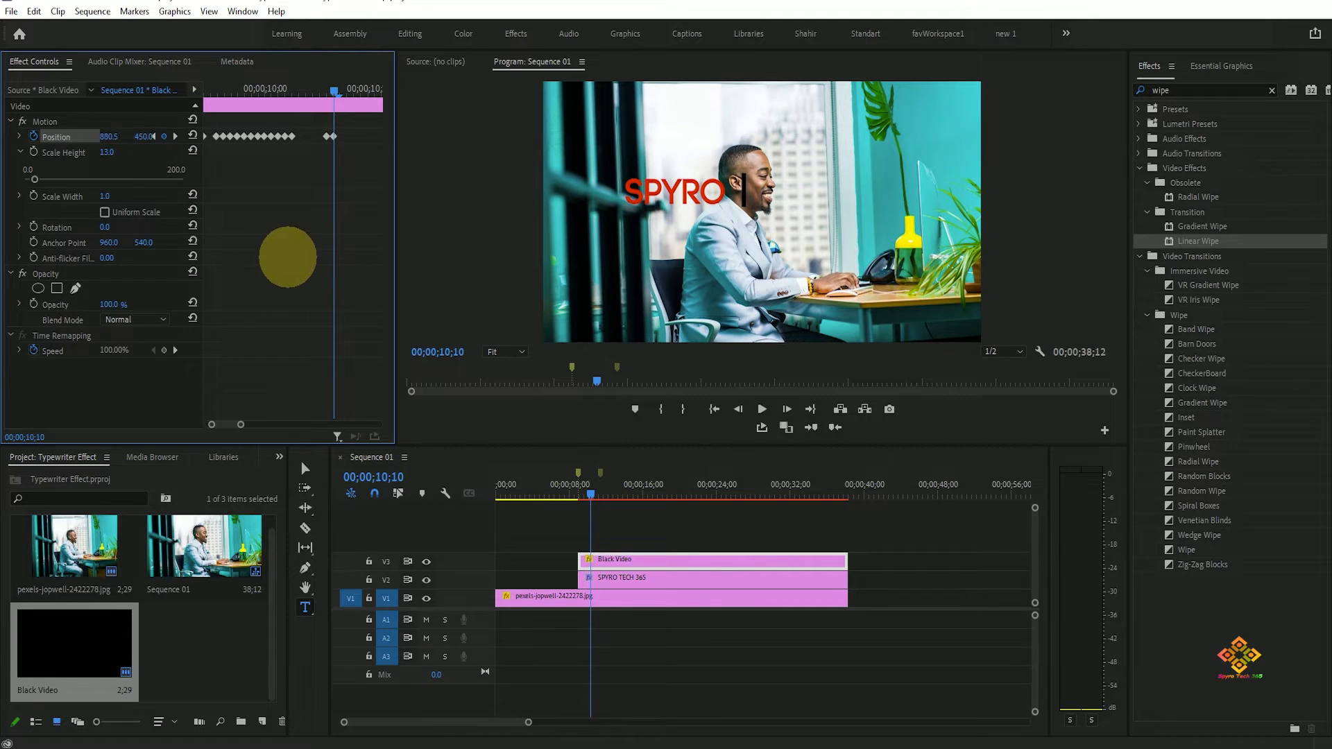
Step: Check the cursor bar on the frames after 00;00;10;10 and at its final keyframe, and return to 00;00;10;10
key(Right)
key(Right)
key(Right)
key(Left)
click(175, 137)
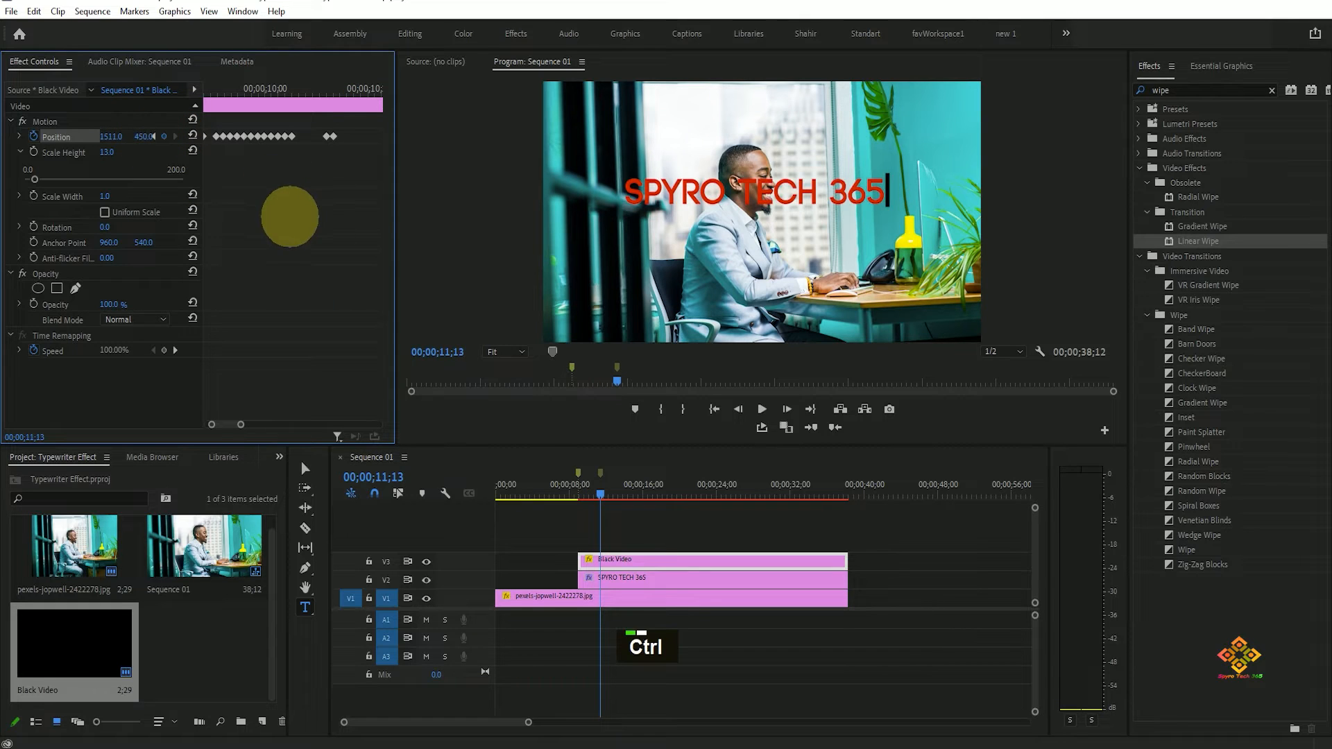
click(330, 88)
drag(330, 88, 334, 89)
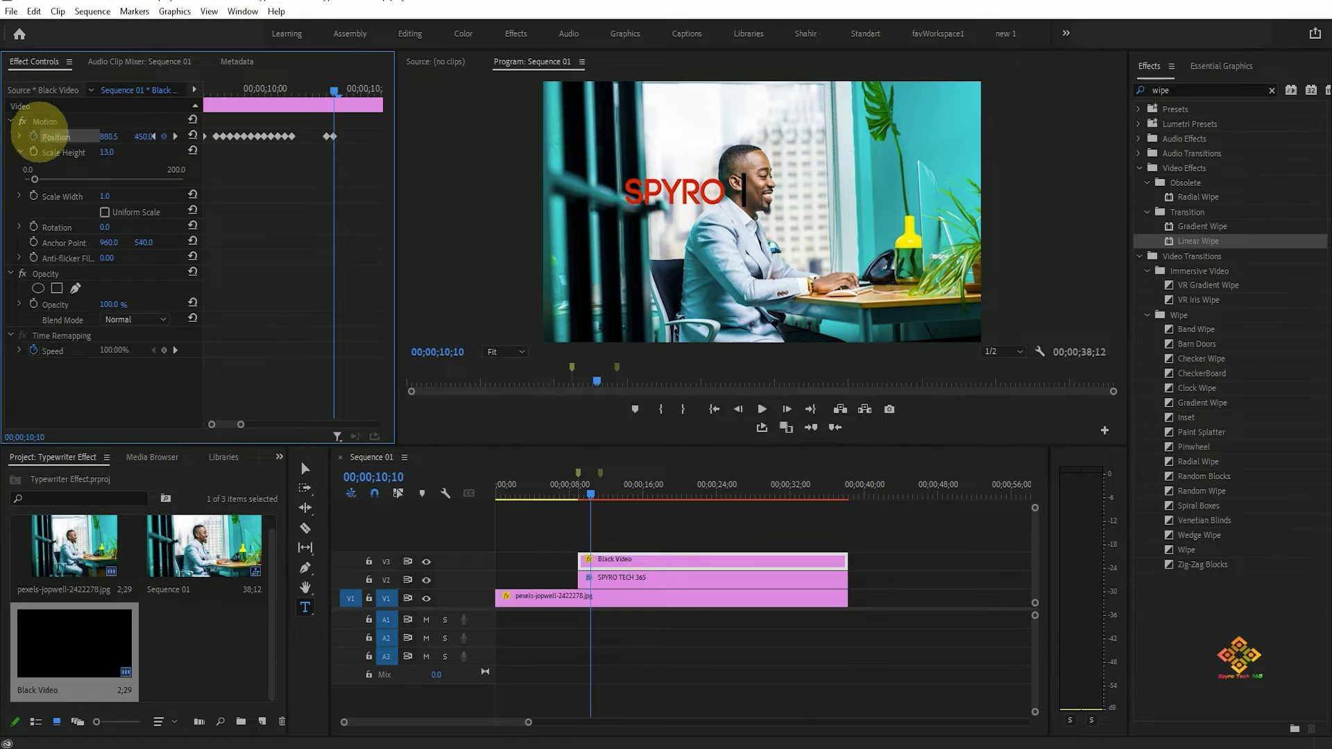
Step: Move the cursor bar's 00;00;10;10 position keyframe slightly further toward the word TECH and check the next two frames
key(ctrl)
key(ctrl)
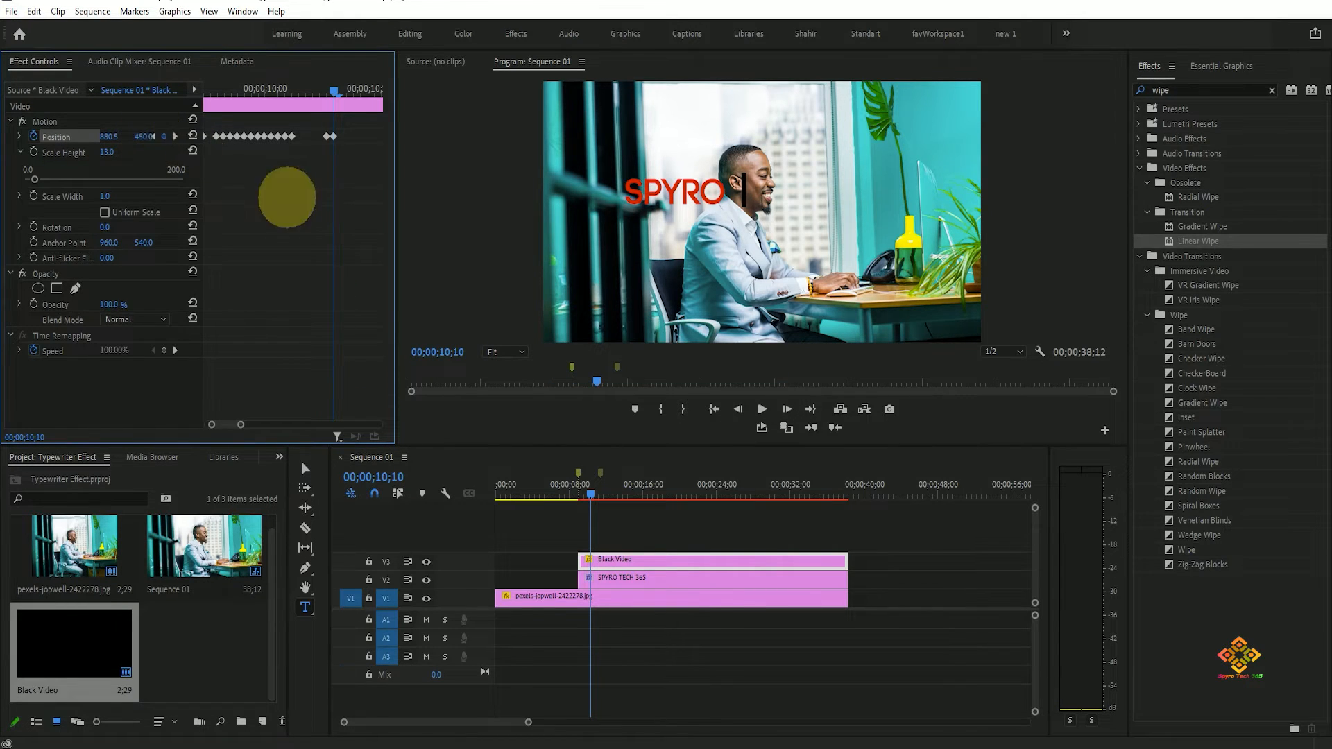
drag(204, 160, 228, 161)
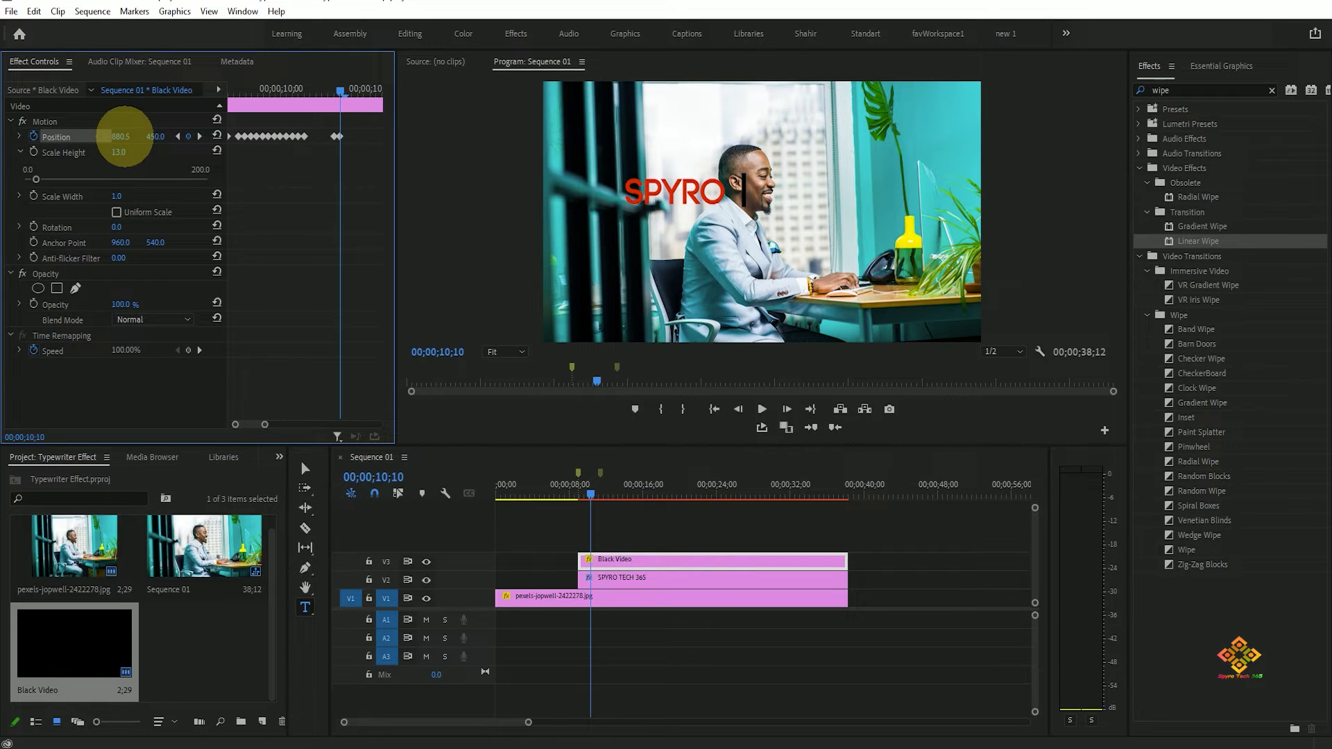
drag(125, 136, 129, 137)
key(Right)
key(Right)
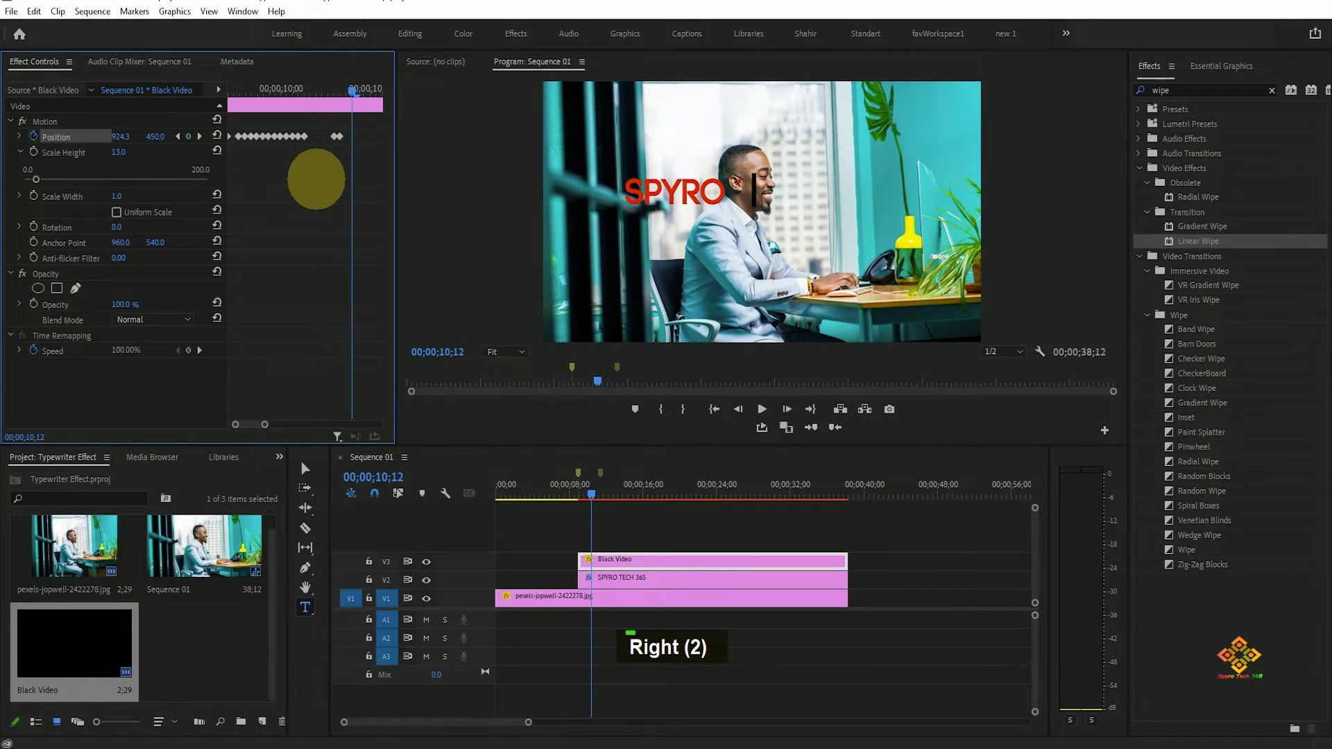
Step: Step through the frames up to 00;00;10;15 to compare the cursor bar with the letter T, and return to the 00;00;10;10 position keyframe
key(Right)
key(Right)
key(Right)
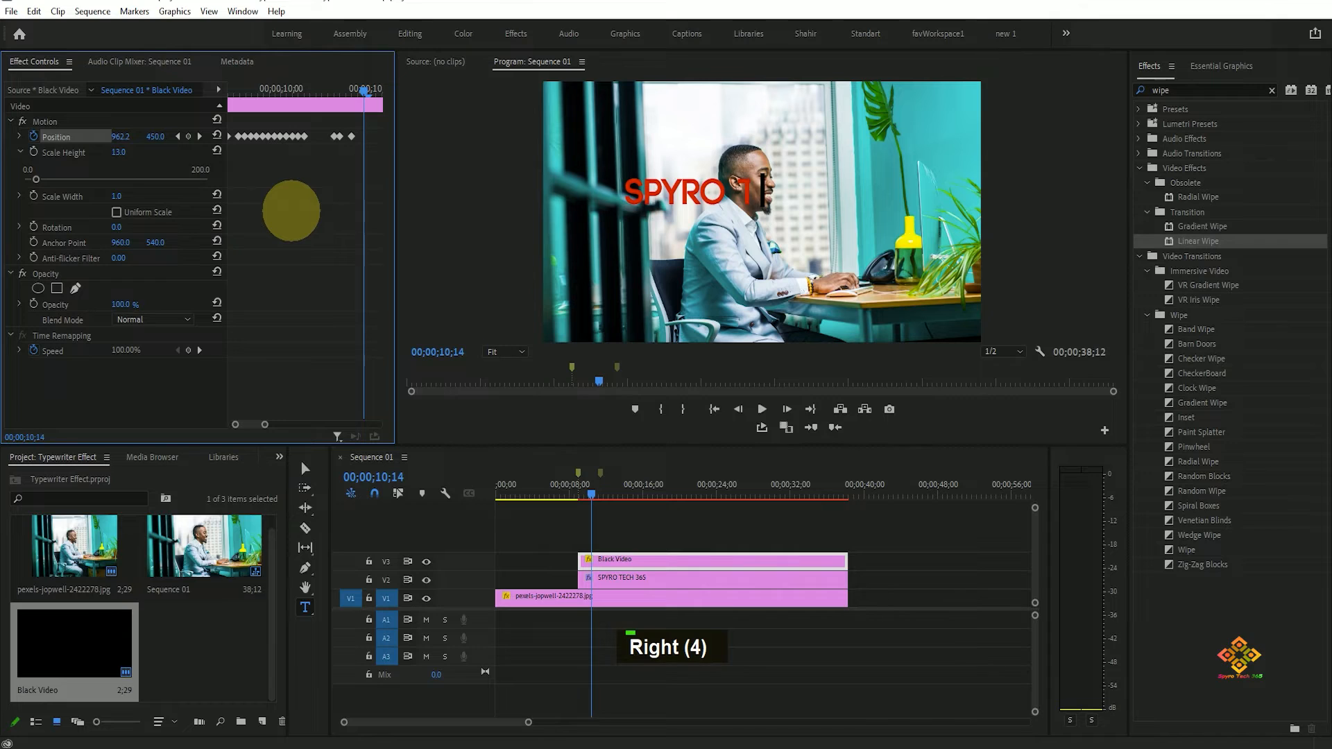
key(Left)
key(Left)
key(Right)
key(Right)
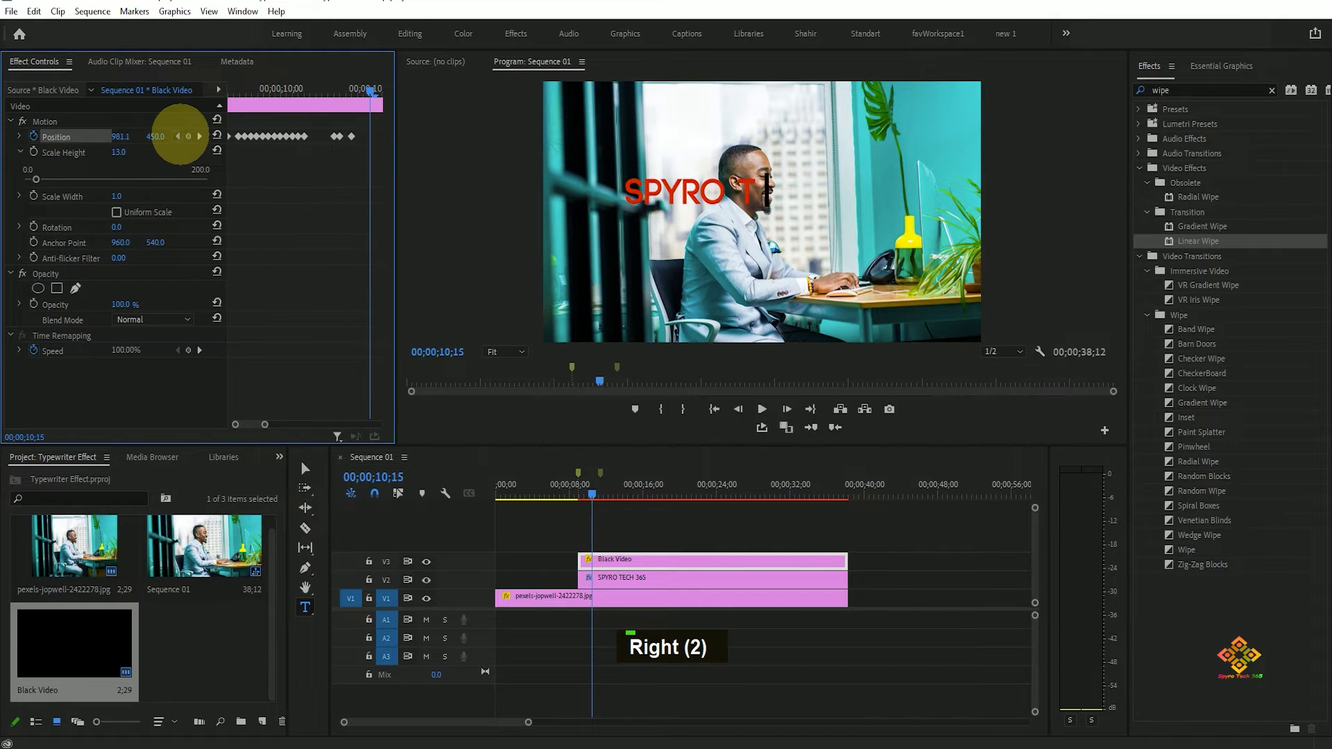
click(178, 136)
click(178, 136)
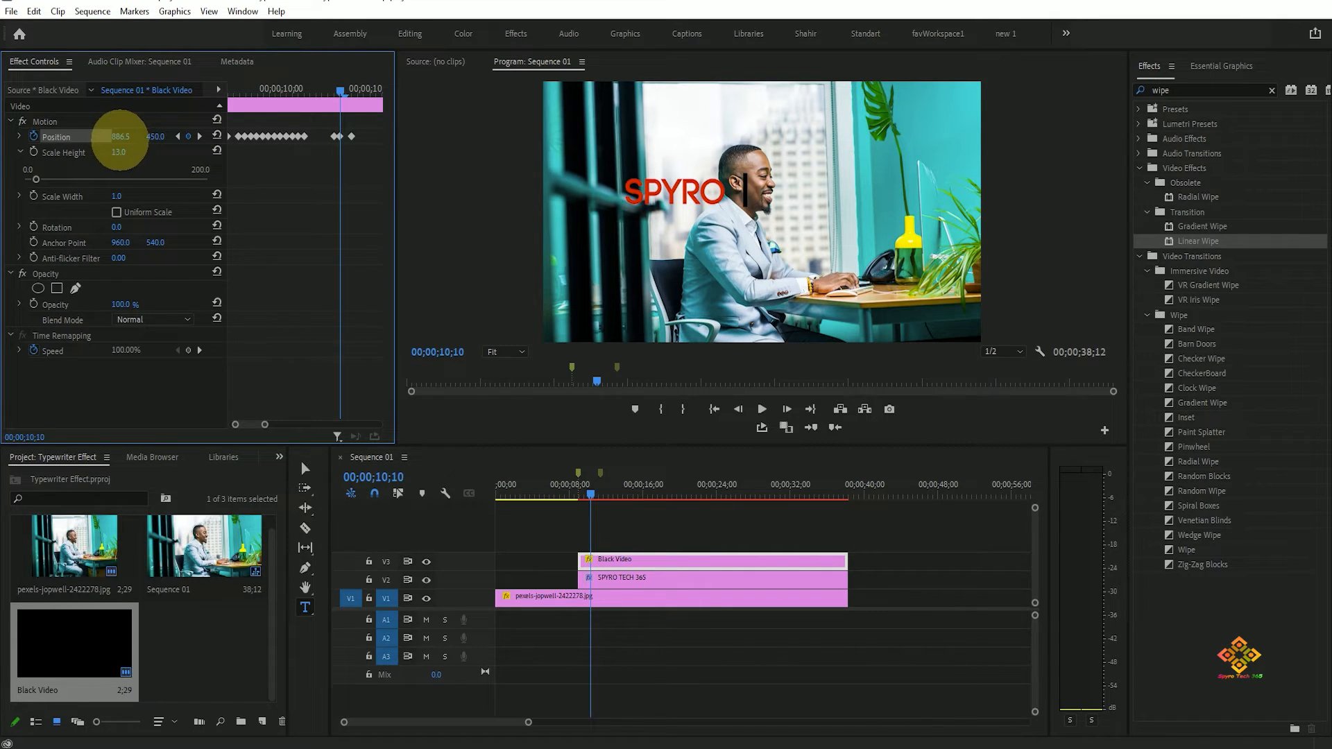
Step: Set the cursor bar's horizontal position to 897.5 at 00;00;10;10, checking its movement over the following frames
key(Right)
key(Right)
key(Right)
key(Left)
key(Left)
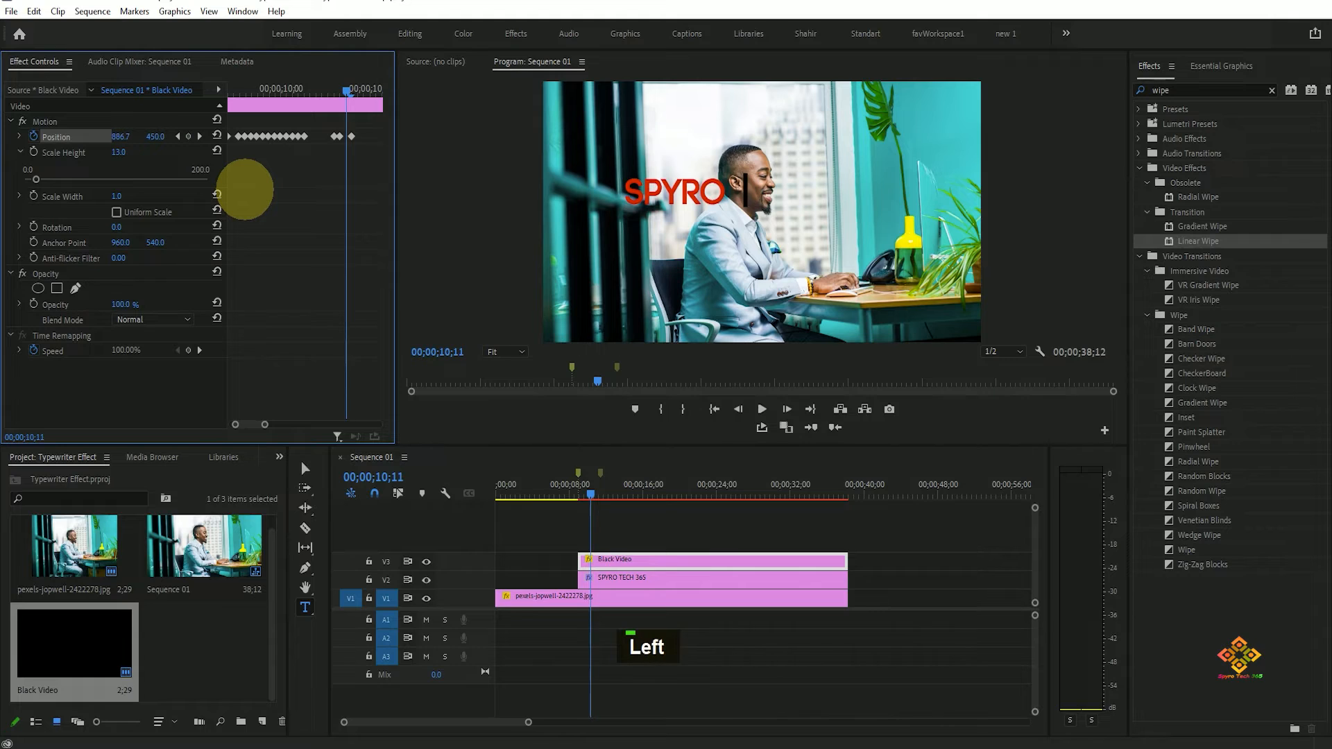
key(Right)
key(Right)
key(Left)
key(Left)
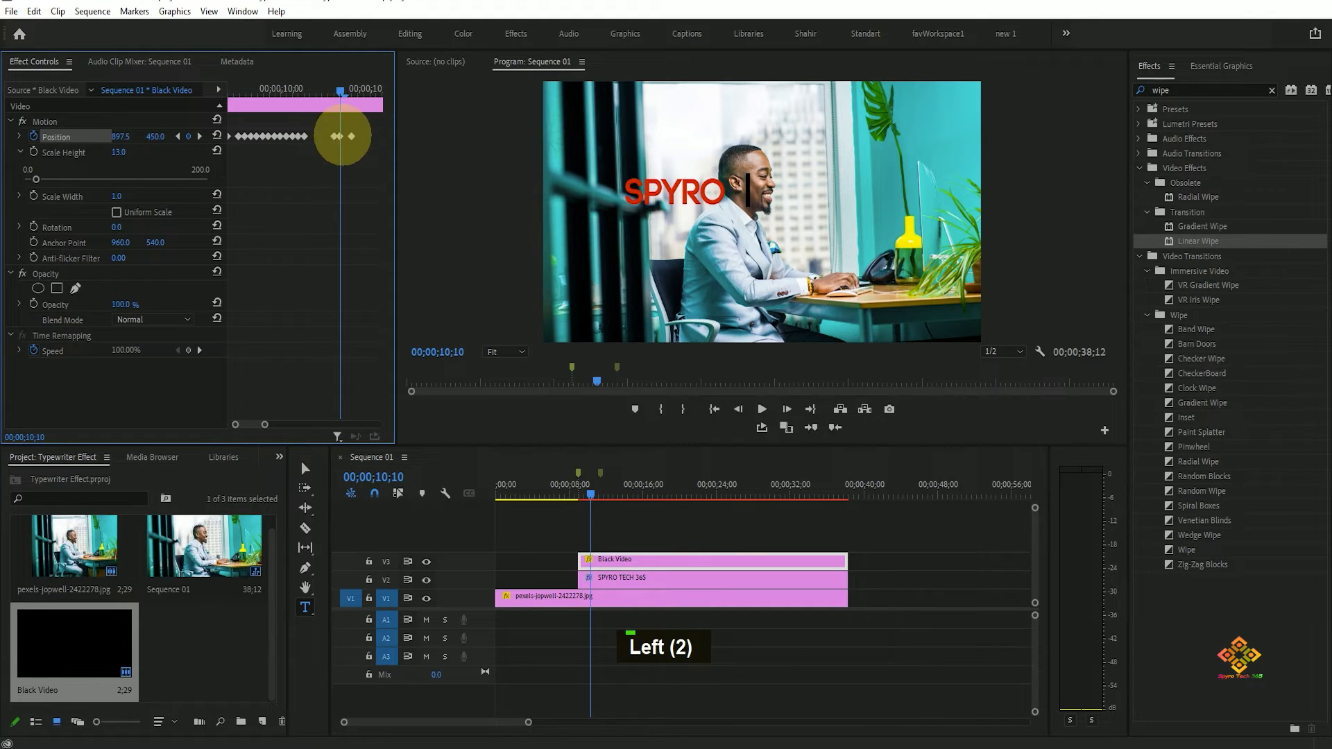
Step: Shift the cursor bar's 00;00;10;10 position keyframe slightly later in time and check the bar at the neighbouring keyframes
drag(264, 424, 246, 417)
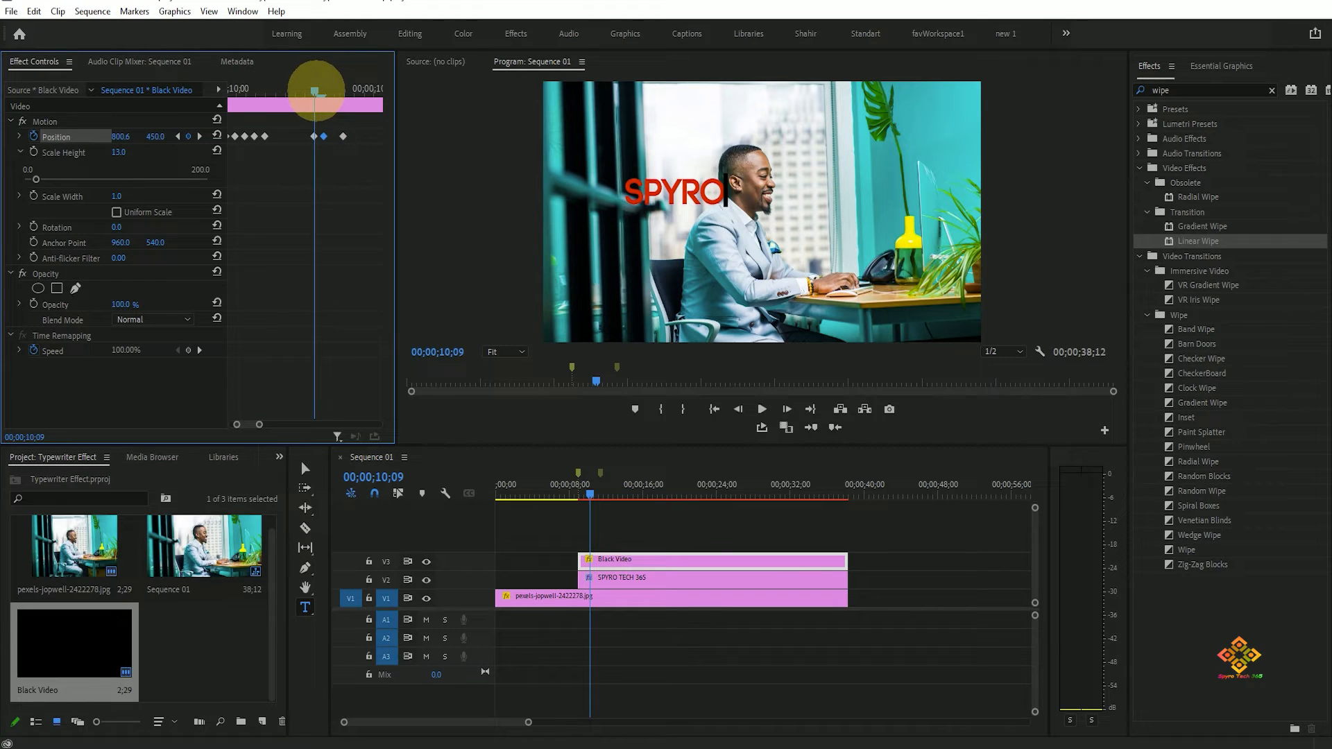
drag(323, 136, 328, 136)
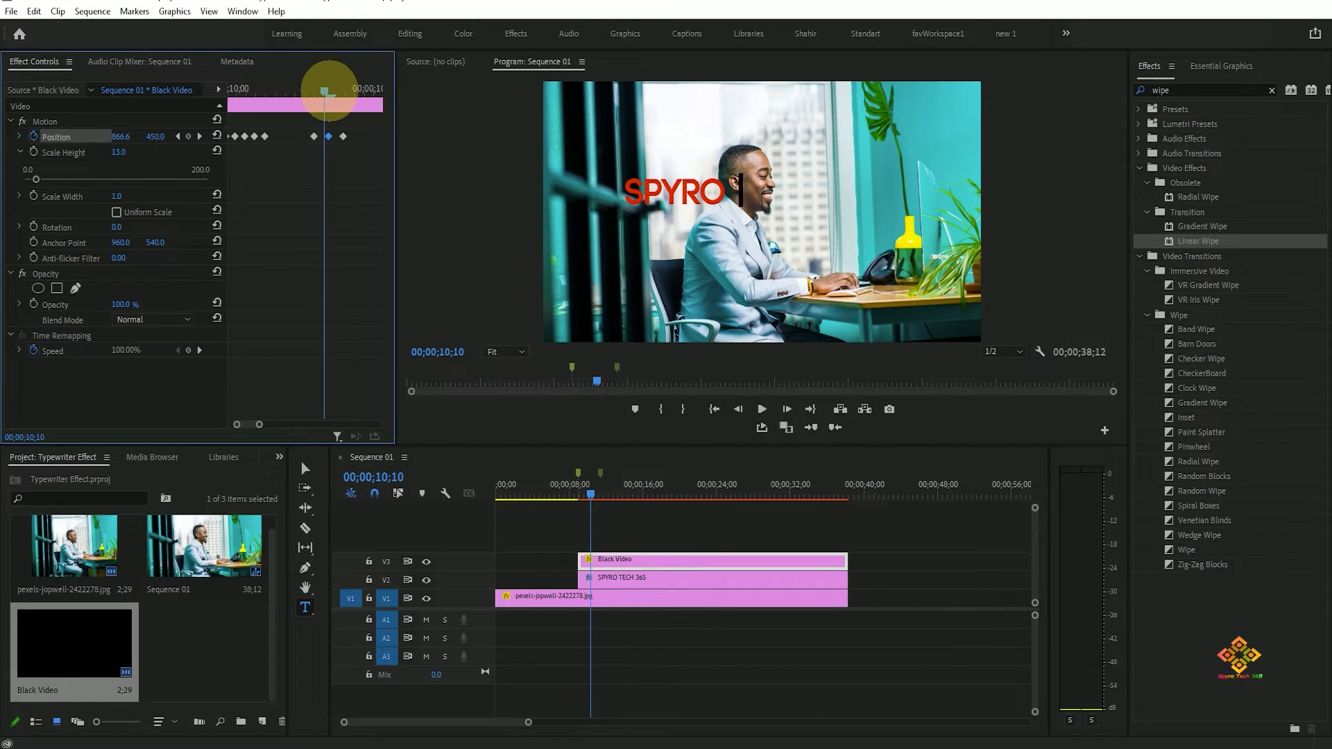
drag(324, 91, 334, 91)
click(199, 136)
click(179, 137)
click(199, 136)
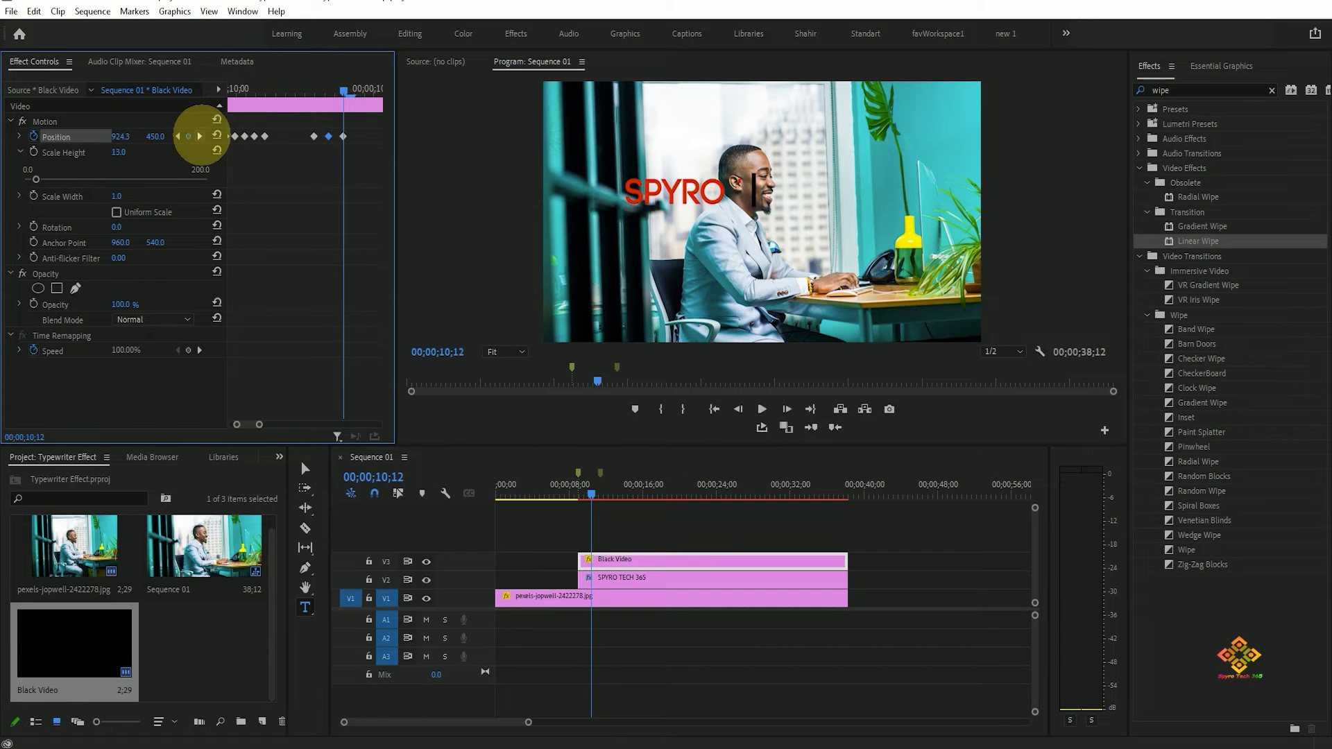
click(200, 137)
click(179, 137)
Step: Add a position keyframe for the cursor bar at 00;00;10;13 and check the next frame
drag(243, 424, 238, 426)
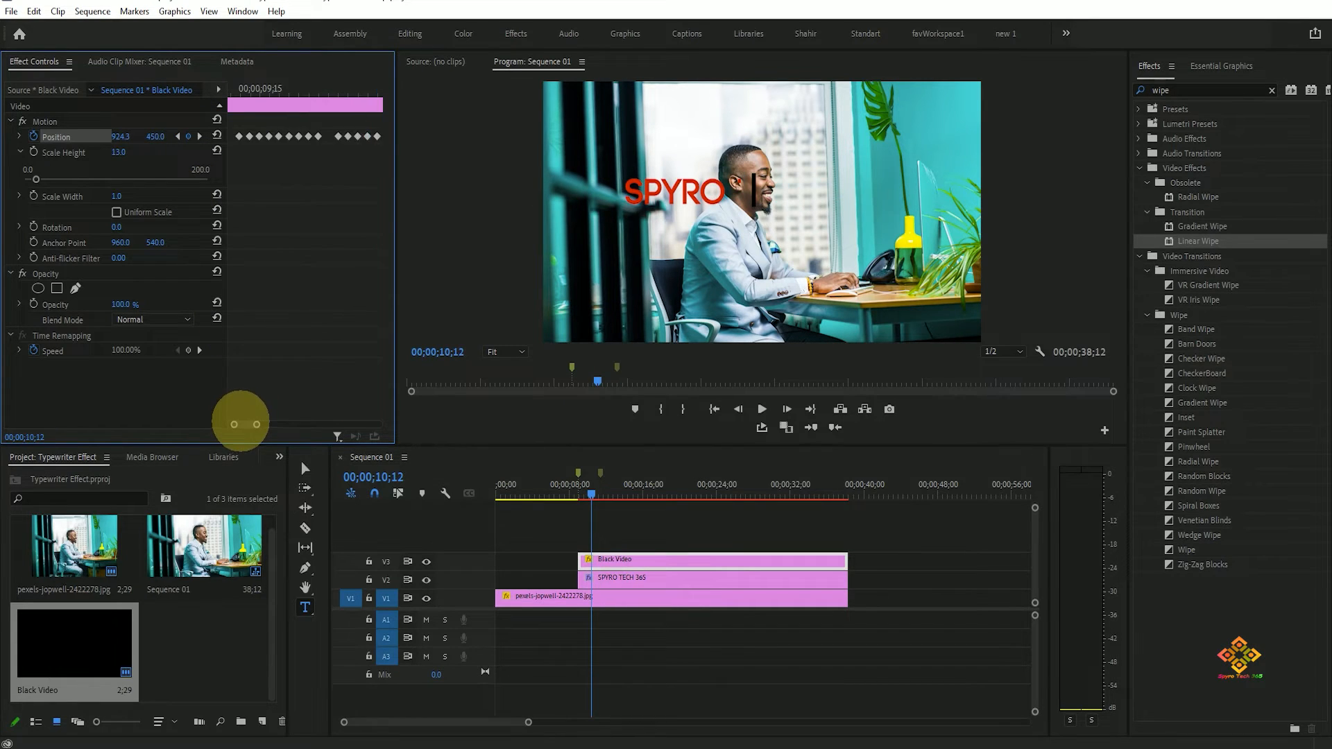
key(Right)
click(188, 136)
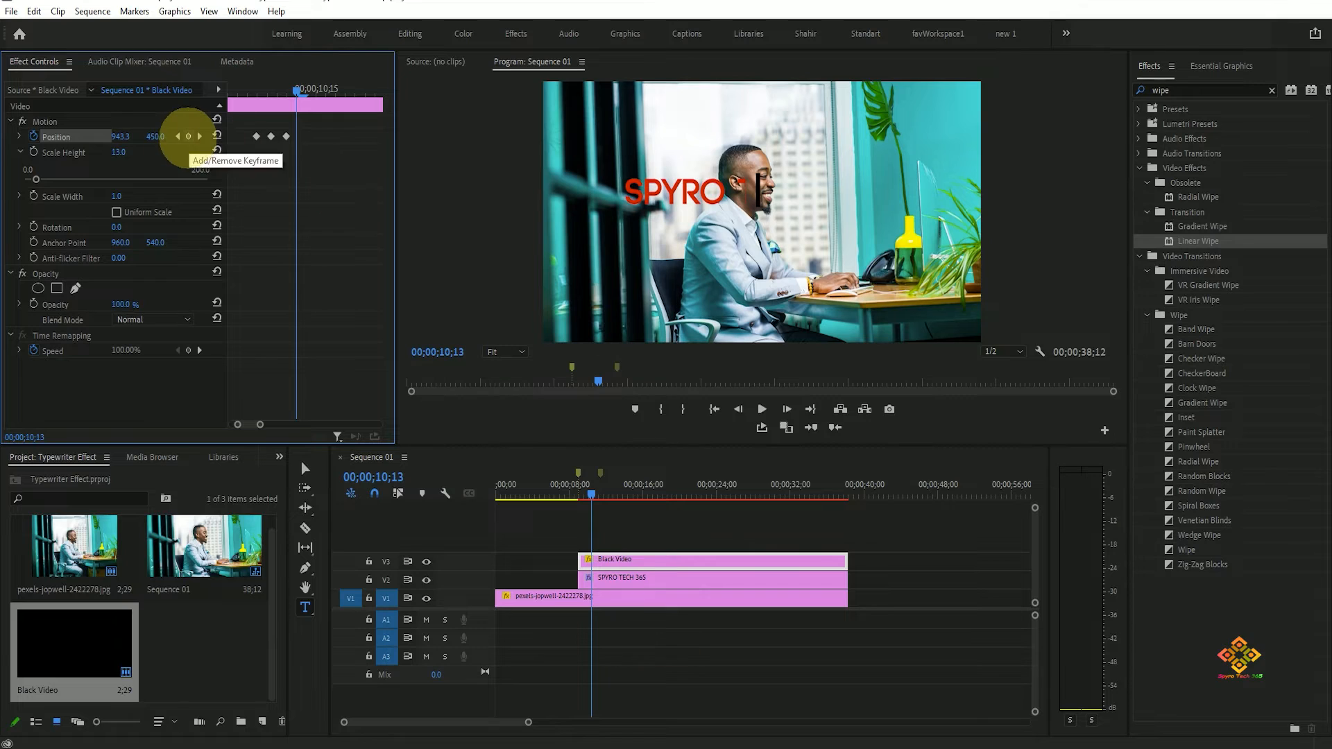
key(Right)
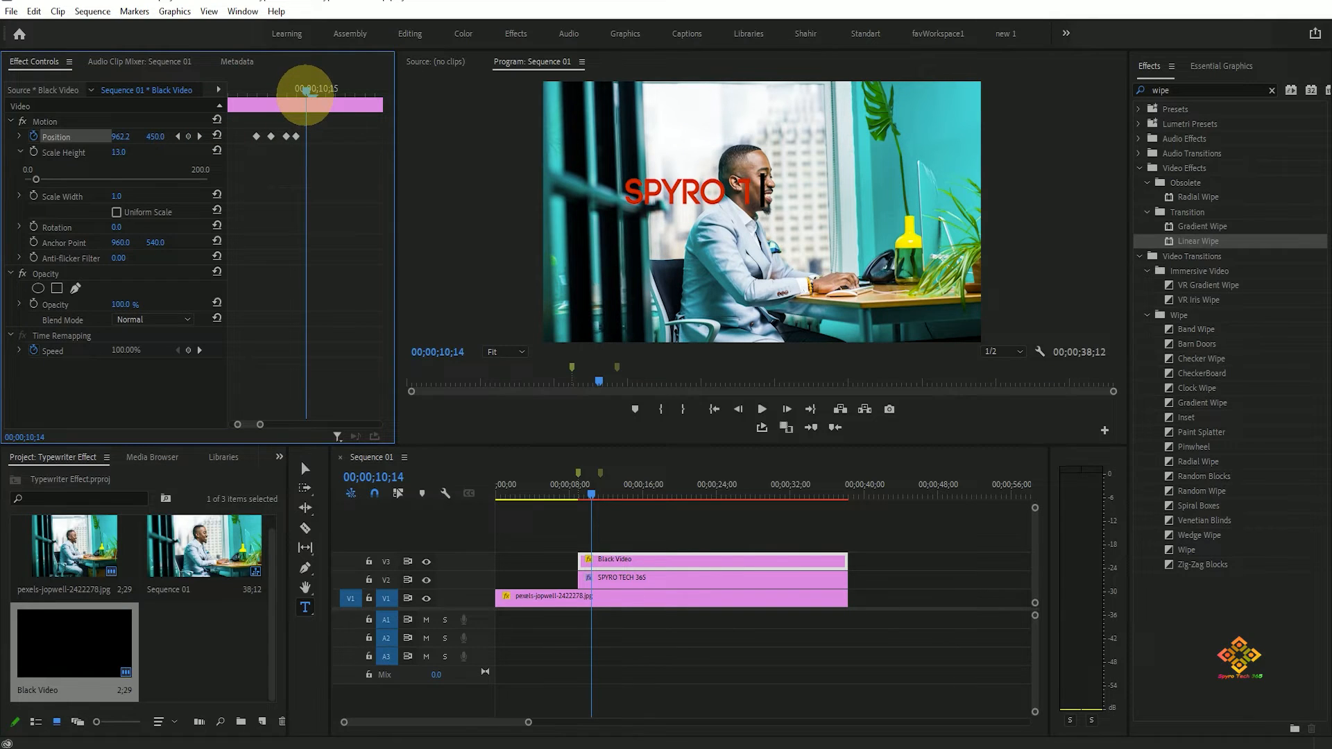
Step: Move the cursor bar's 00;00;10;12 position keyframe back toward the word SPYRO
key(Left)
key(Left)
drag(121, 136, 100, 132)
key(ctrl+z)
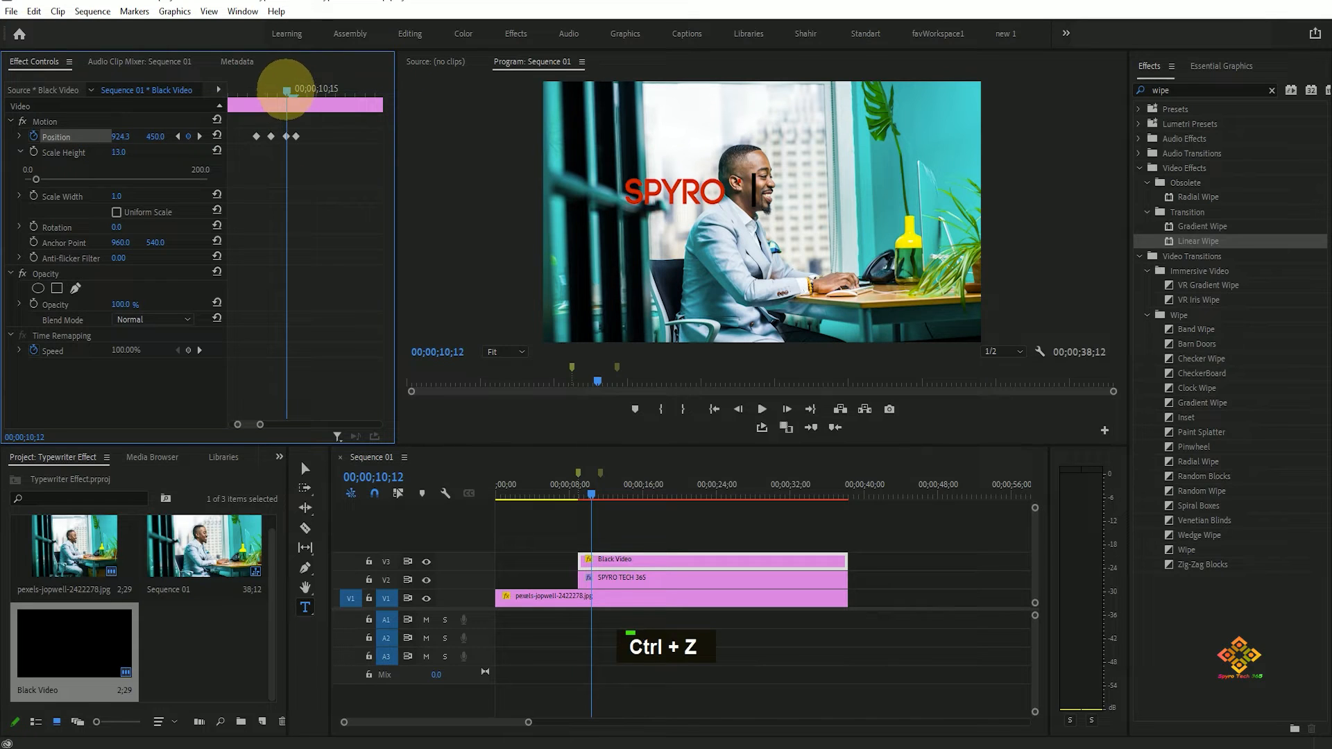
click(277, 88)
click(200, 136)
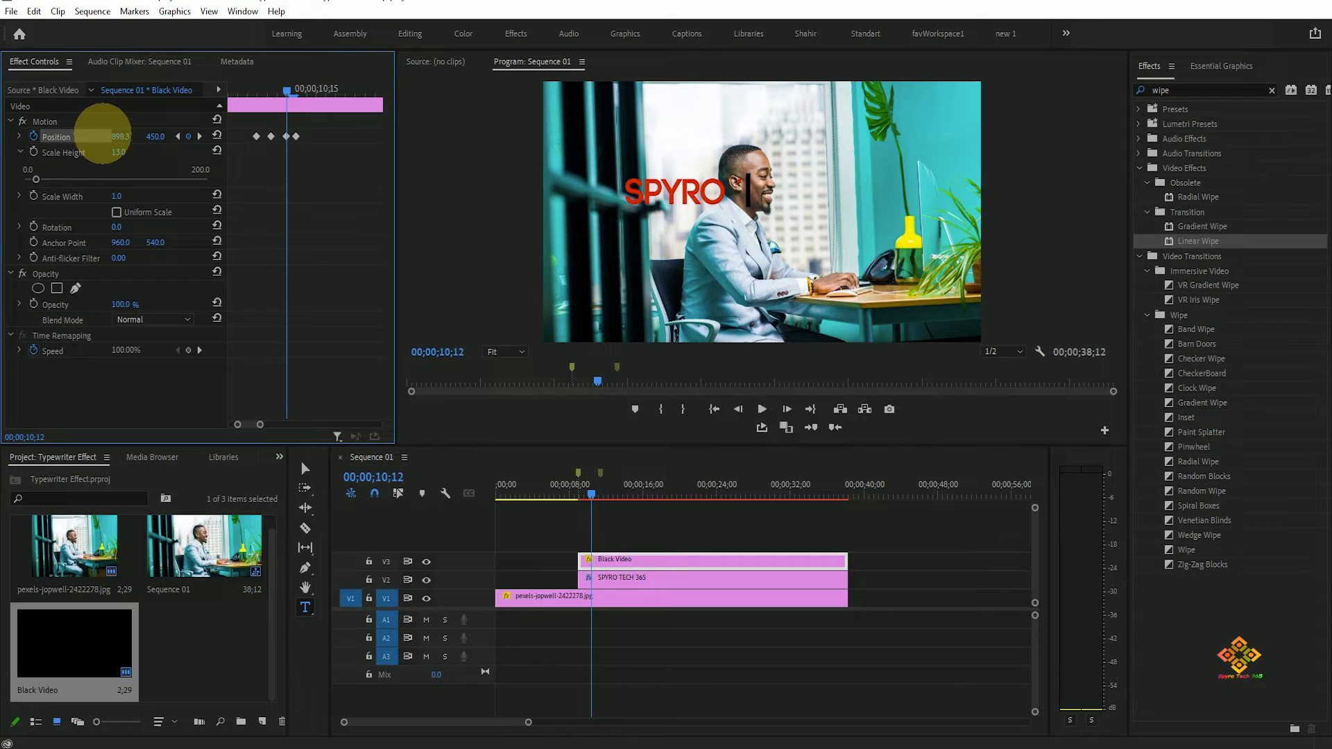
Step: Set the cursor bar's horizontal position to 913.3 at 00;00;10;13 and keyframe it at 933.2 at 00;00;10;14
click(200, 136)
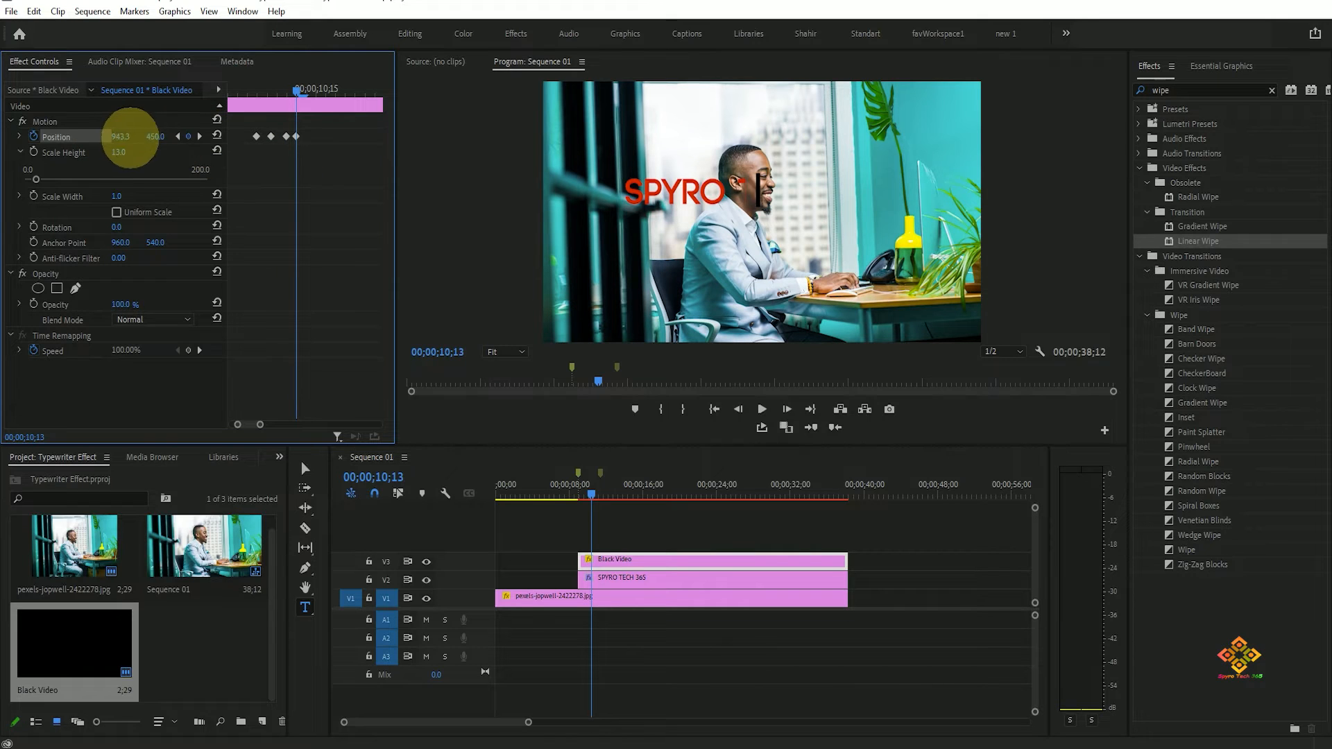
drag(131, 137, 106, 146)
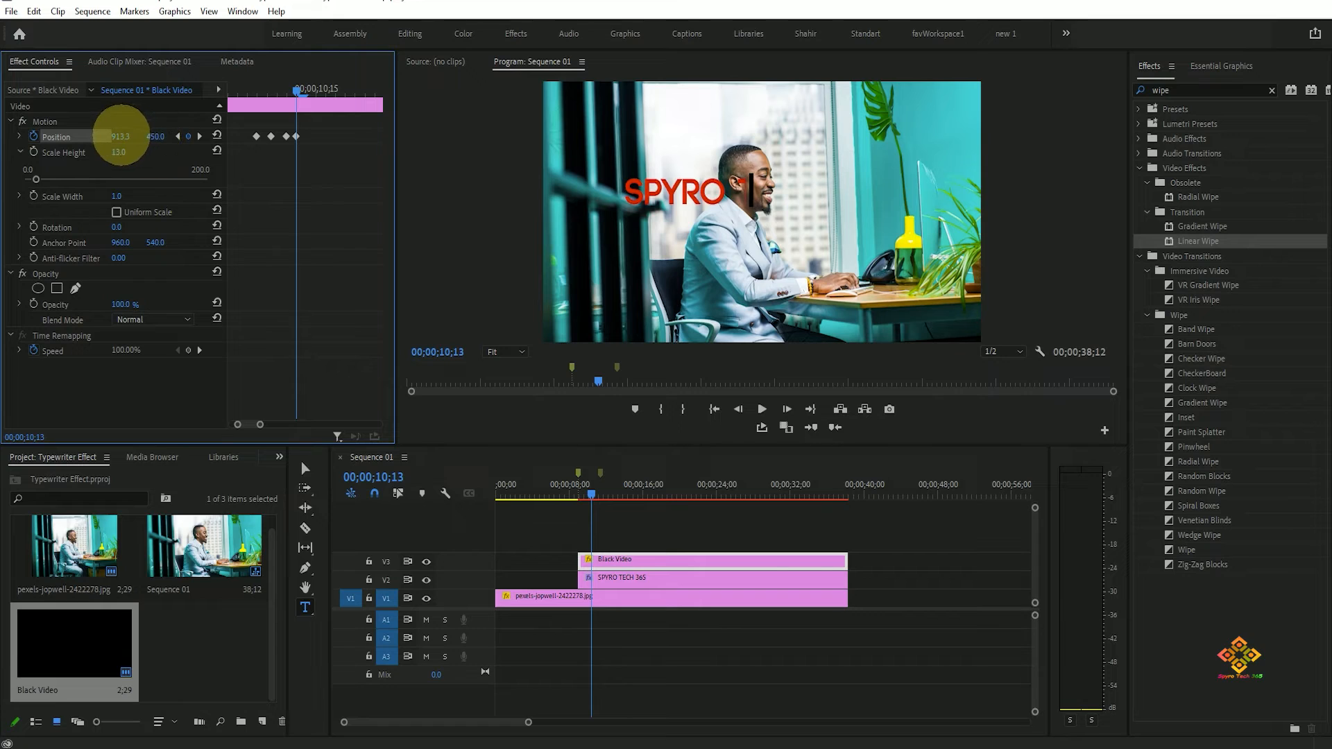
key(Right)
drag(125, 138, 187, 148)
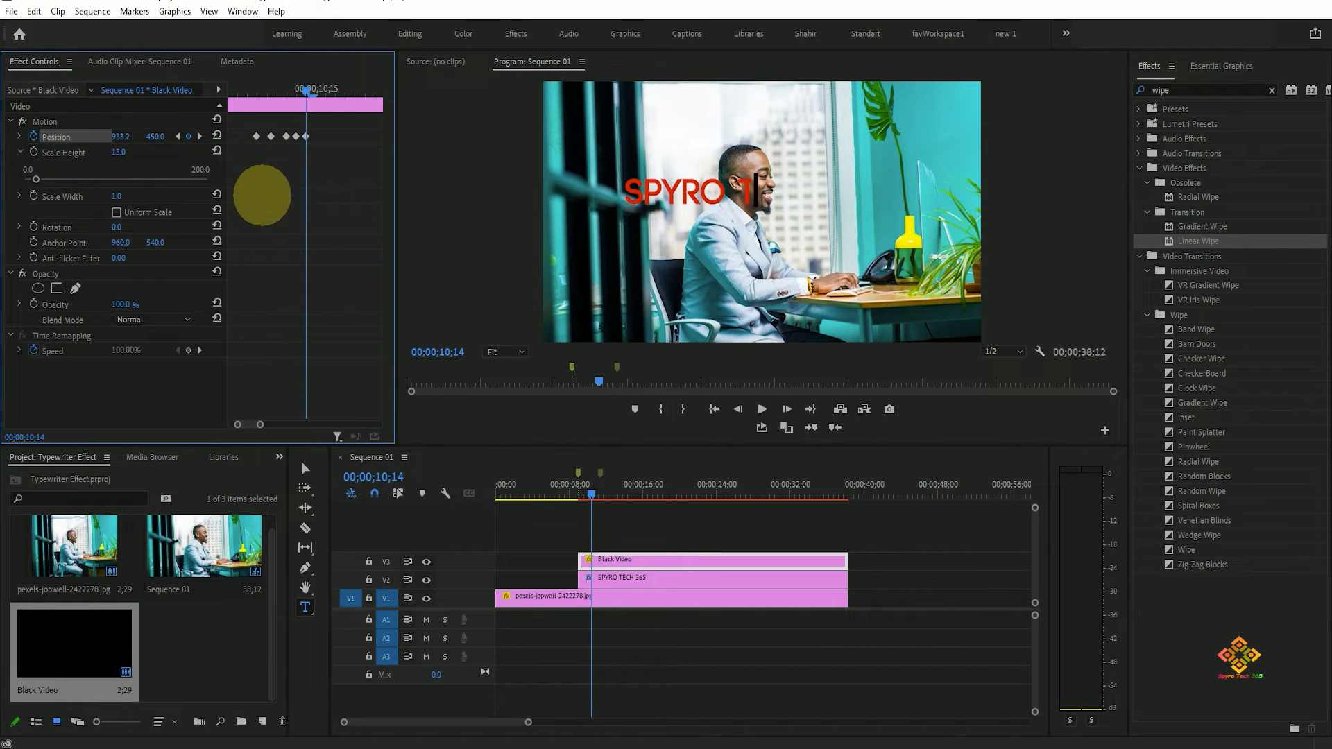
Step: Keyframe the cursor bar's horizontal position at 955.1 at 00;00;10;15 and check the next two frames
key(Right)
key(Right)
key(Right)
key(Left)
drag(141, 139, 271, 187)
key(Right)
key(Right)
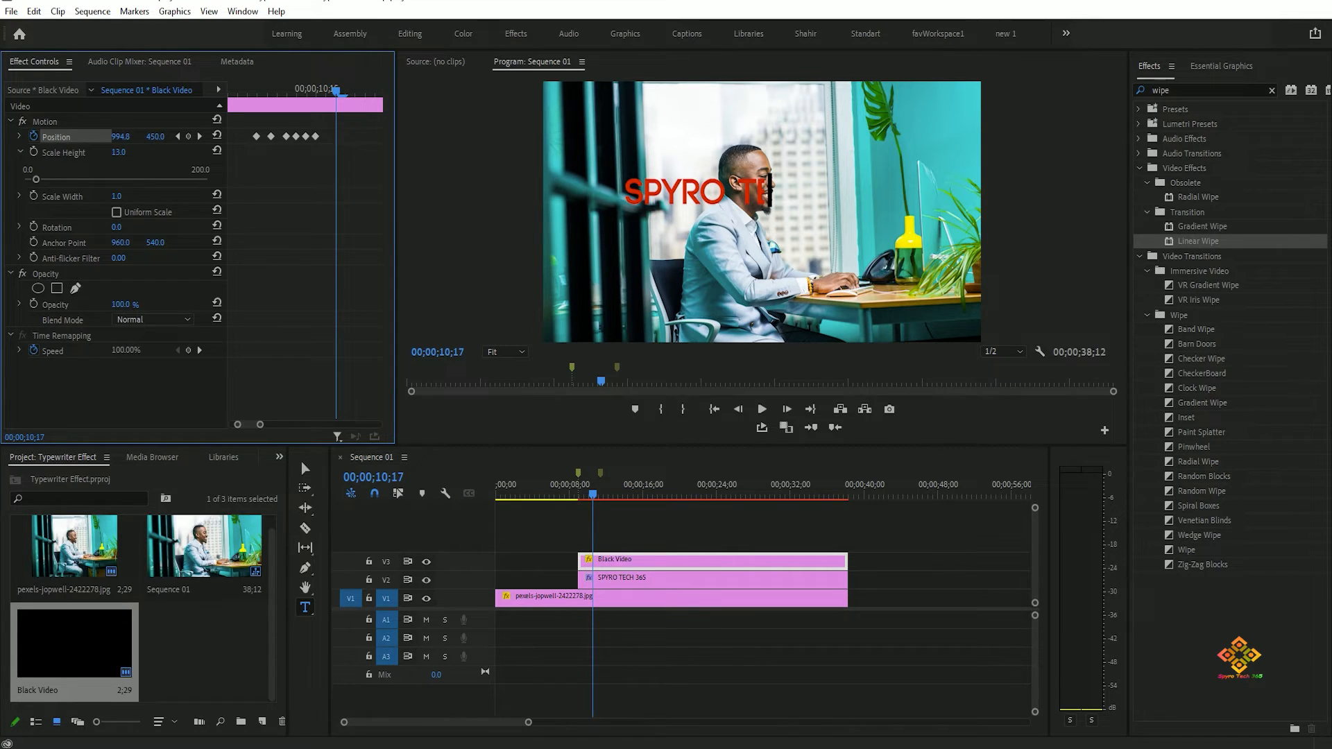
Step: Step back and forth between 00;00;10;13 and 00;00;10;17 to examine how closely the cursor bar follows the letter T's reveal
click(271, 187)
key(Left)
key(Left)
key(Left)
key(Left)
key(Right)
key(Left)
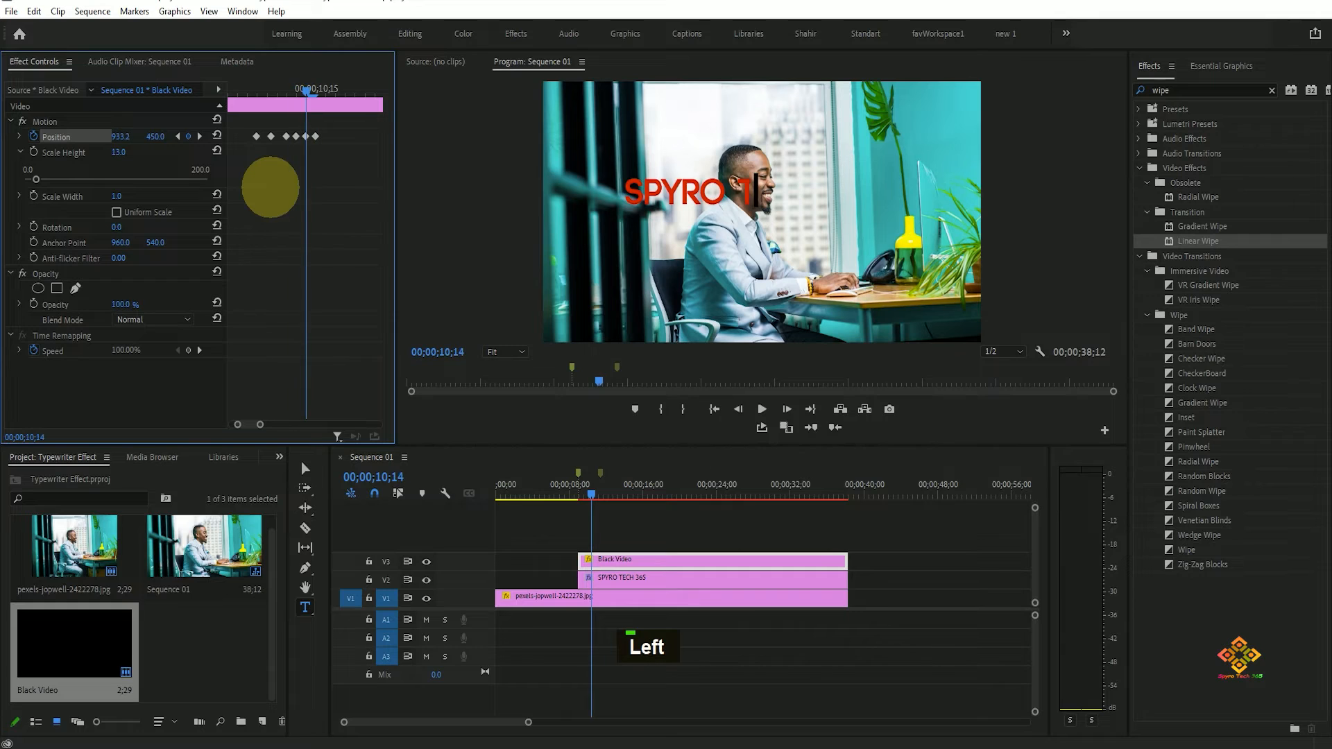
key(Right)
key(Right)
key(Right)
key(Left)
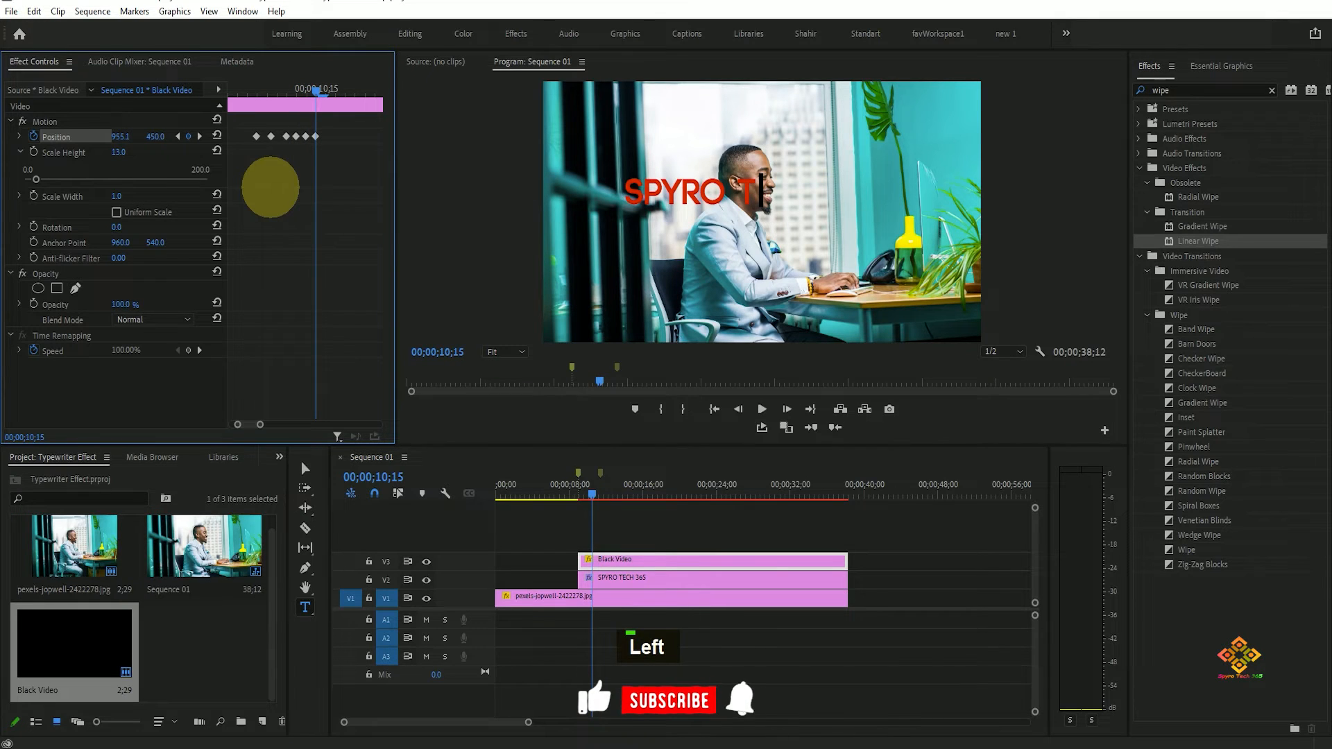
key(Left)
key(Right)
key(Left)
key(Right)
key(Right)
key(Left)
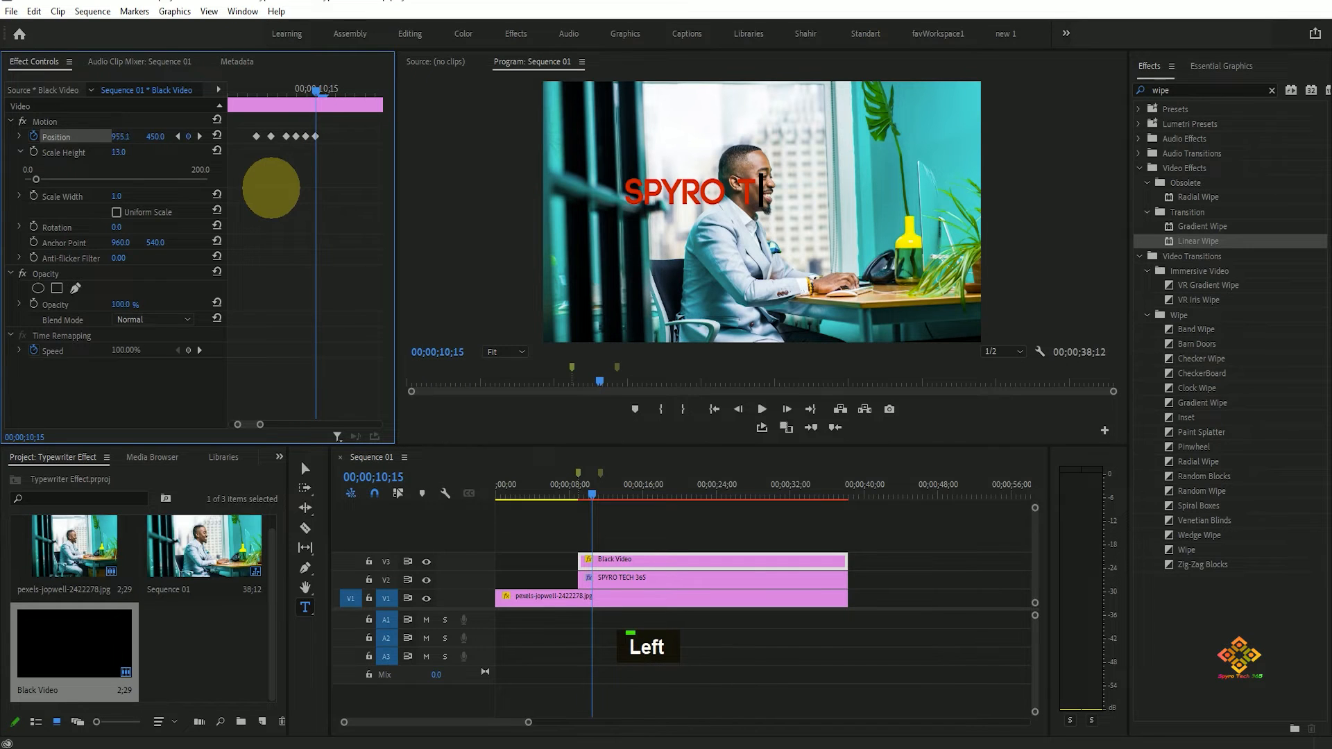
Step: Set the cursor bar's 00;00;10;15 position keyframe to 971.1 and check it against the adjacent frames
click(120, 135)
drag(120, 135, 132, 136)
key(Right)
key(Left)
key(Right)
key(Left)
key(Left)
key(Right)
key(Right)
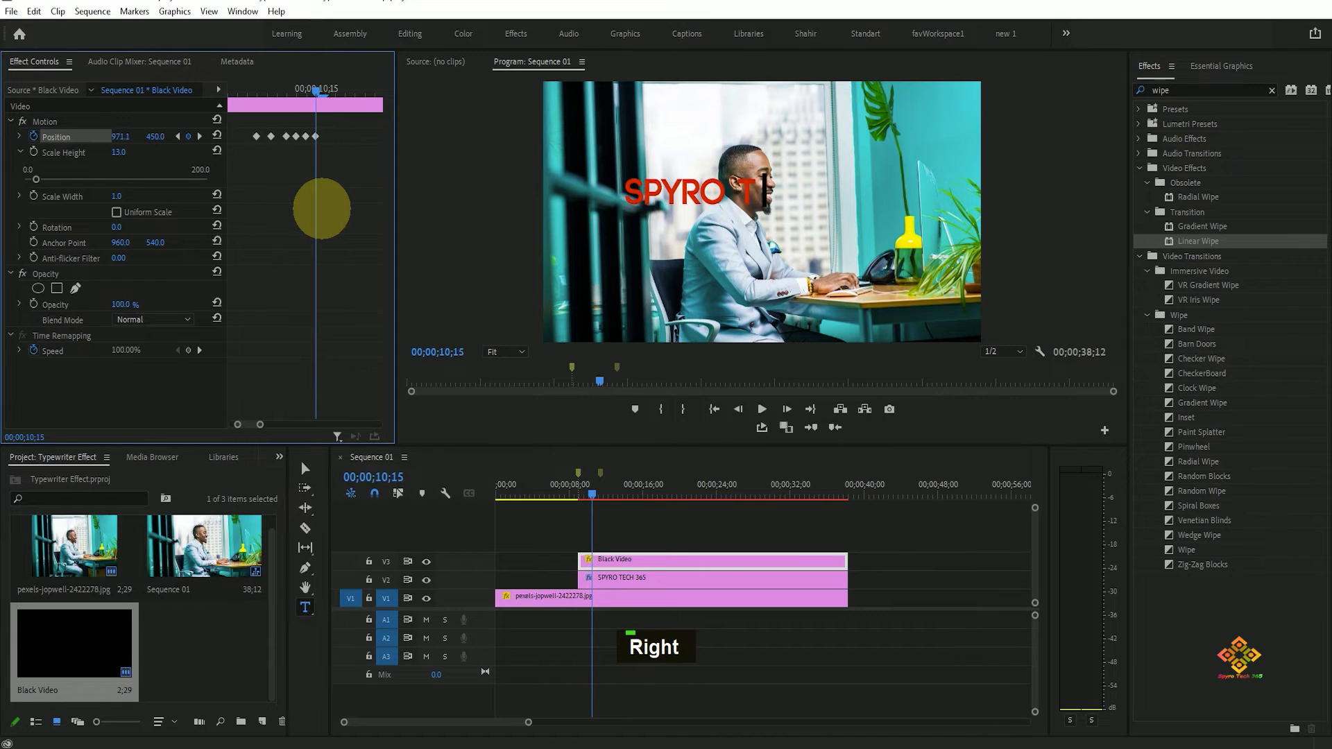
Step: Keyframe an adjusted cursor bar position at 00;00;10;16 and set the horizontal position to 1018.1 at 00;00;10;19
drag(121, 136, 127, 134)
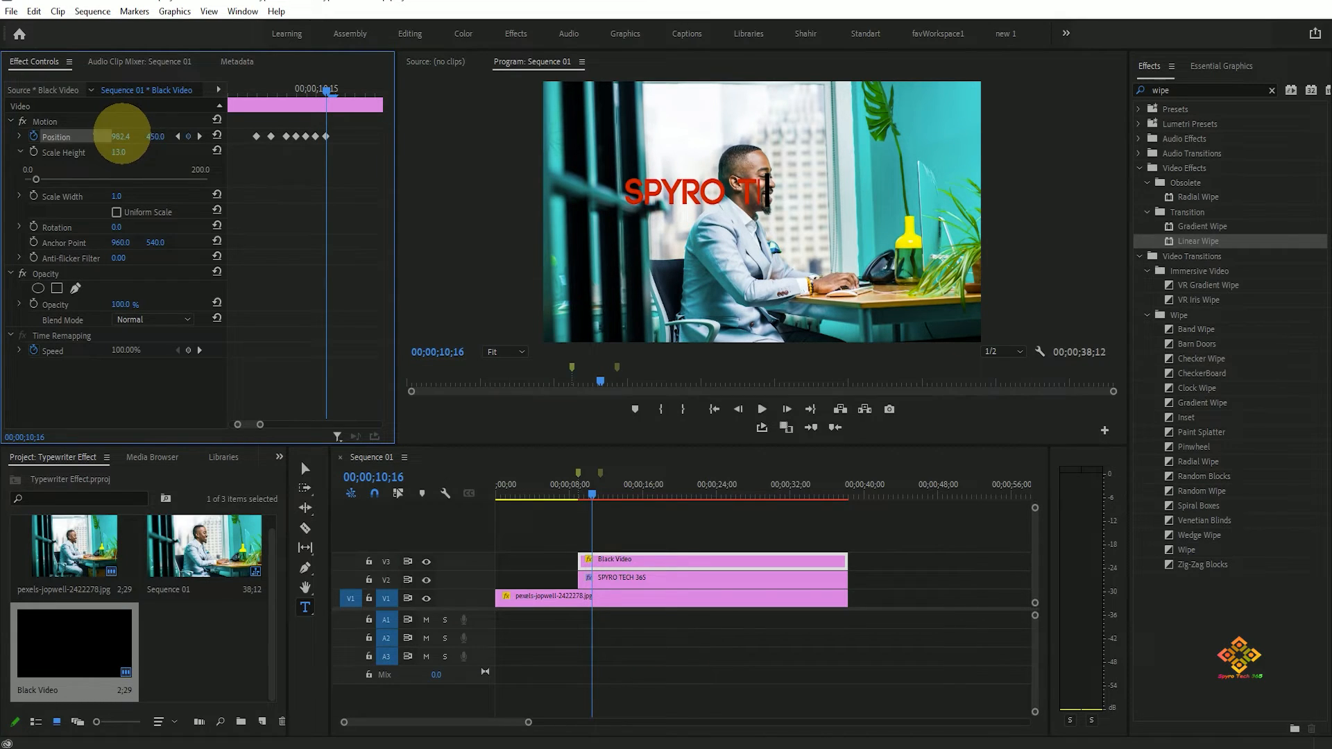
key(Right)
key(Right)
key(Right)
mouse_move(123, 136)
mouse_down()
mouse_move(186, 136)
mouse_move(111, 138)
mouse_up()
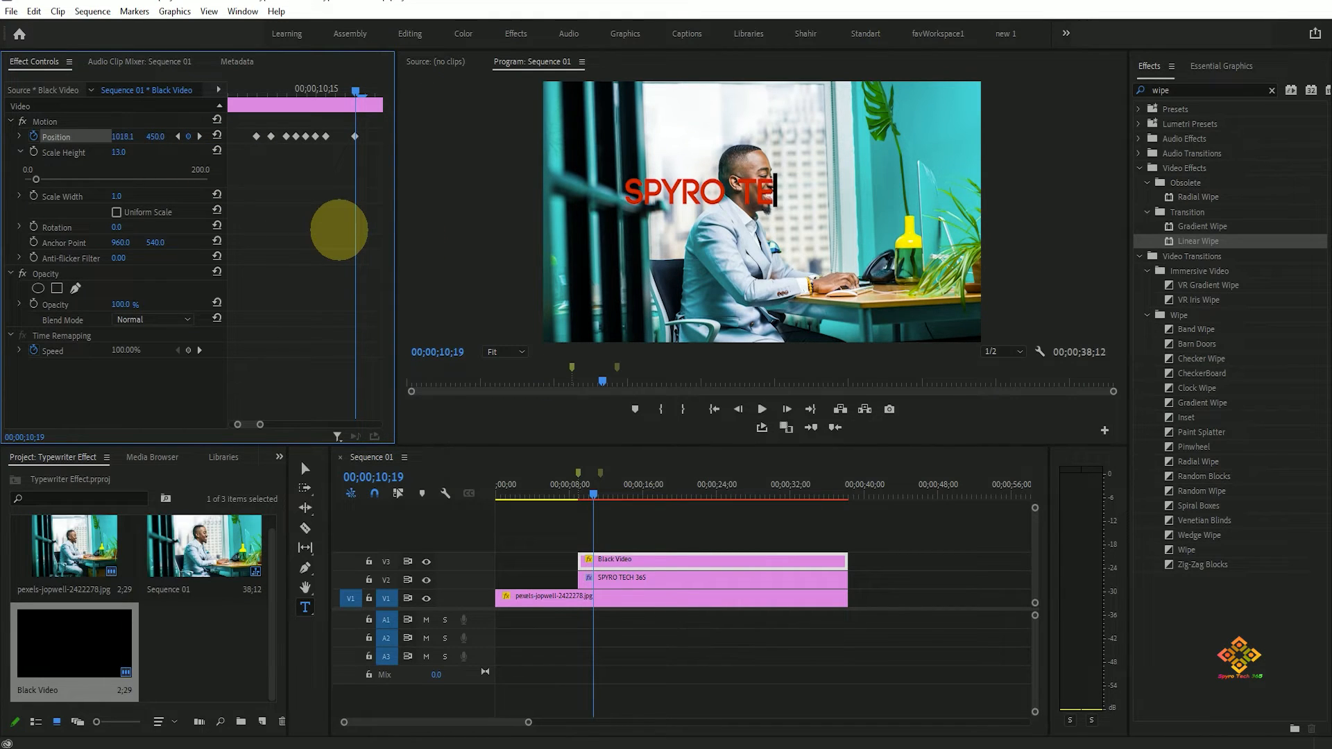
Step: Add a cursor bar position keyframe at 00;00;10;20 and check the frames up to 00;00;10;22
key(Right)
key(Left)
key(Right)
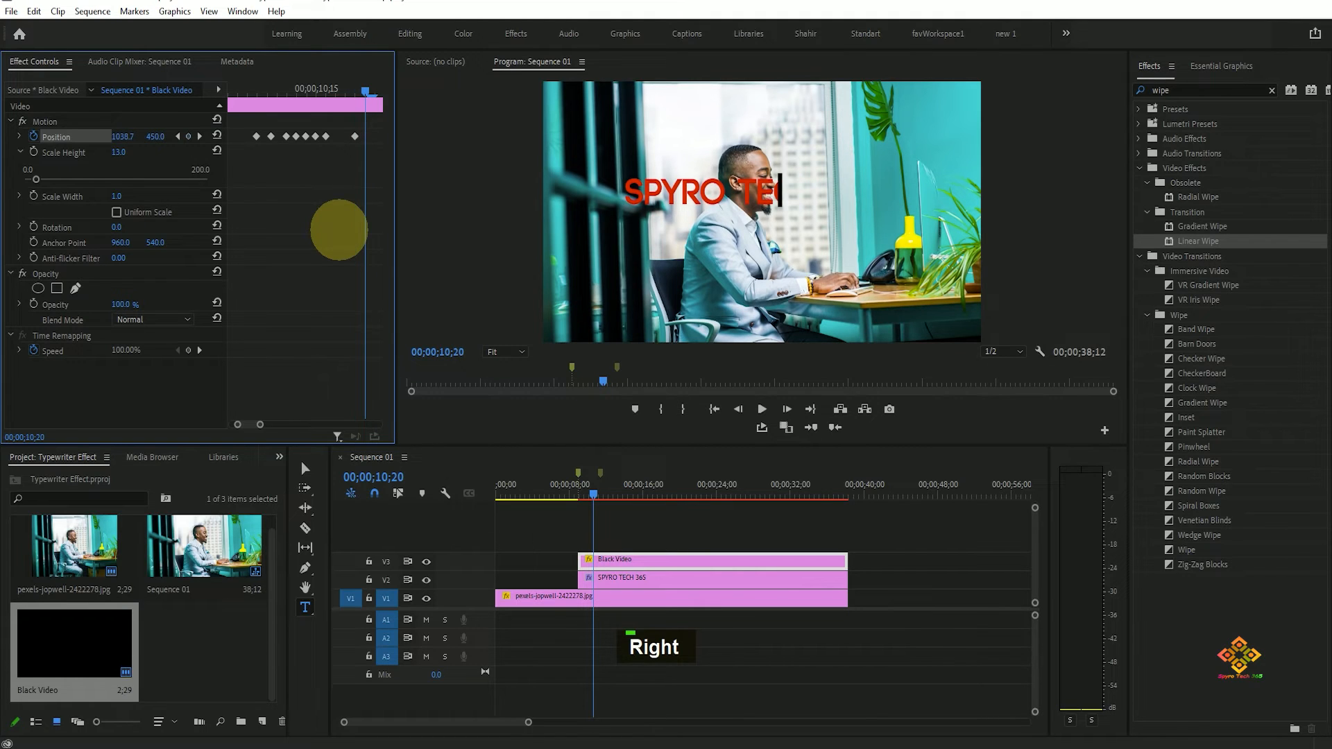
key(Right)
key(Right)
key(Right)
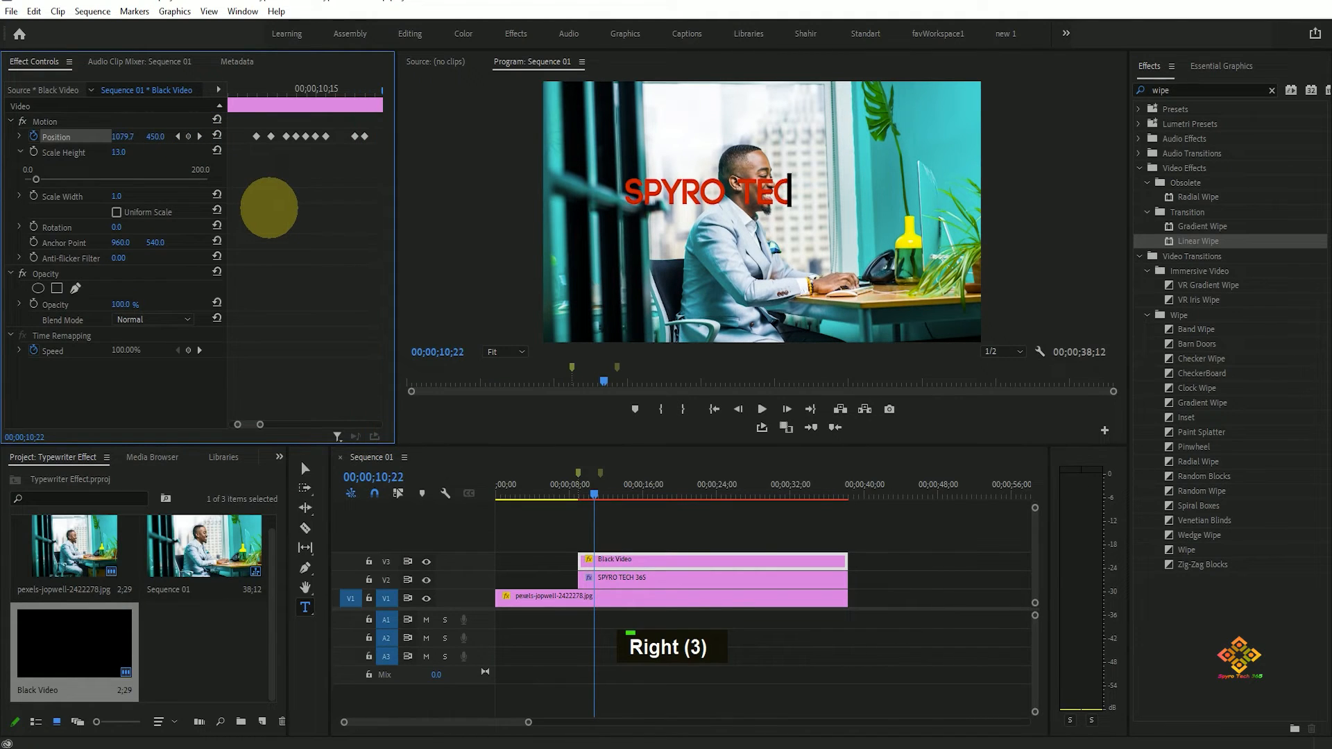
Step: Add cursor bar position keyframes at 00;00;10;24 and 00;00;10;26 as the end of TECH is revealed
key(Right)
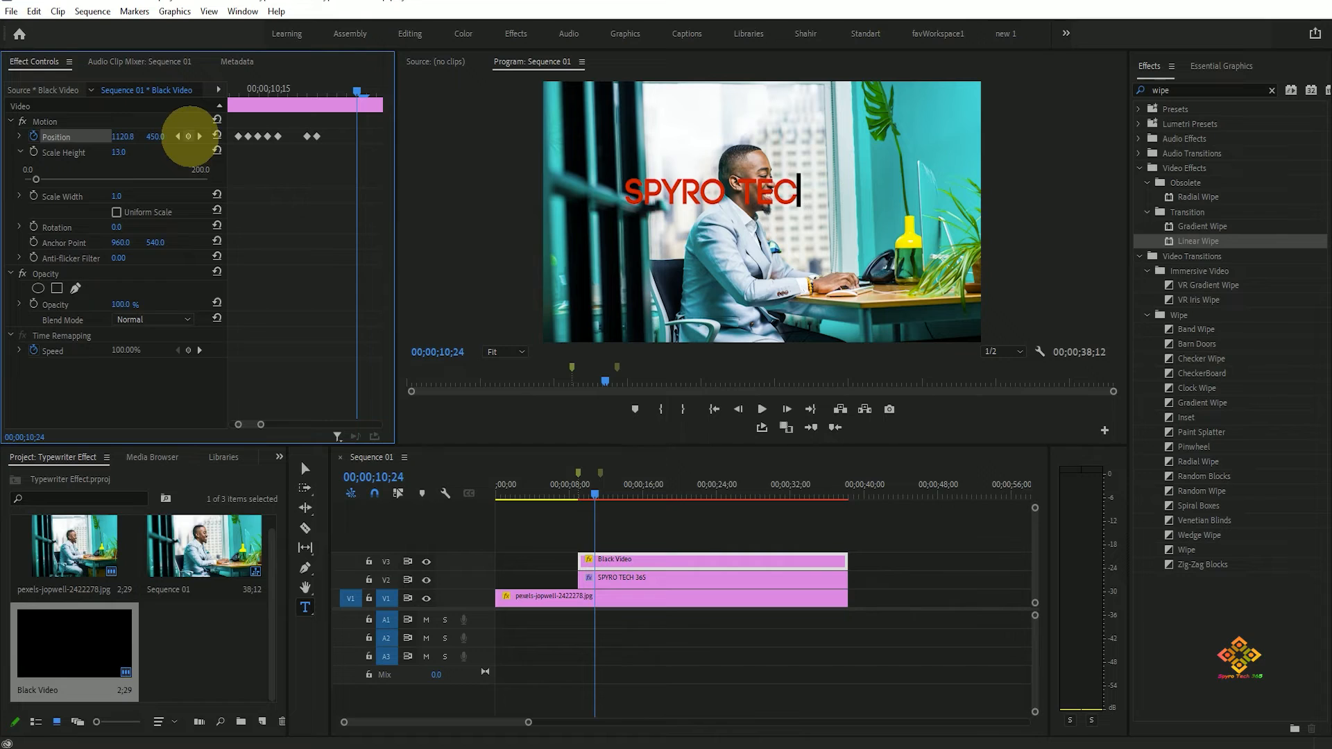
click(188, 136)
key(Right)
key(Right)
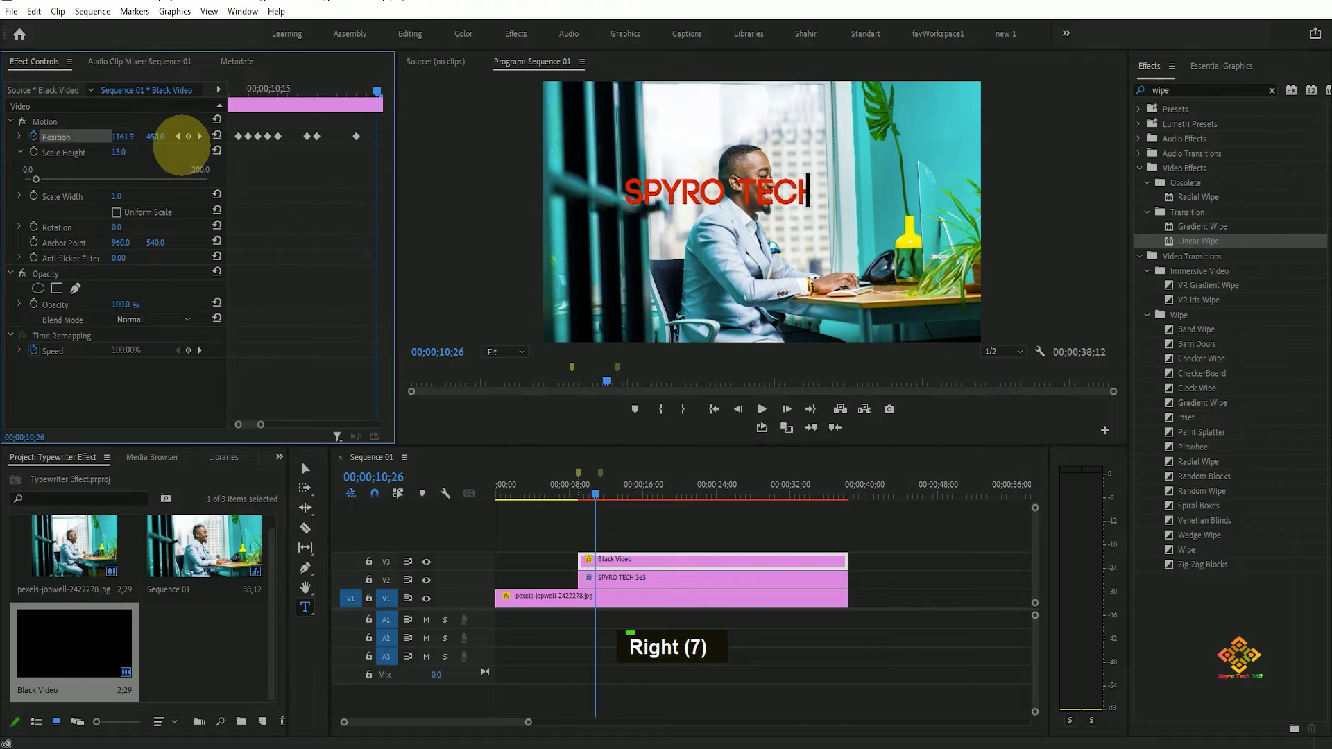
click(188, 136)
Step: Add a cursor bar position keyframe at 00;00;10;28, where the bar sits just after the word TECH
key(Right)
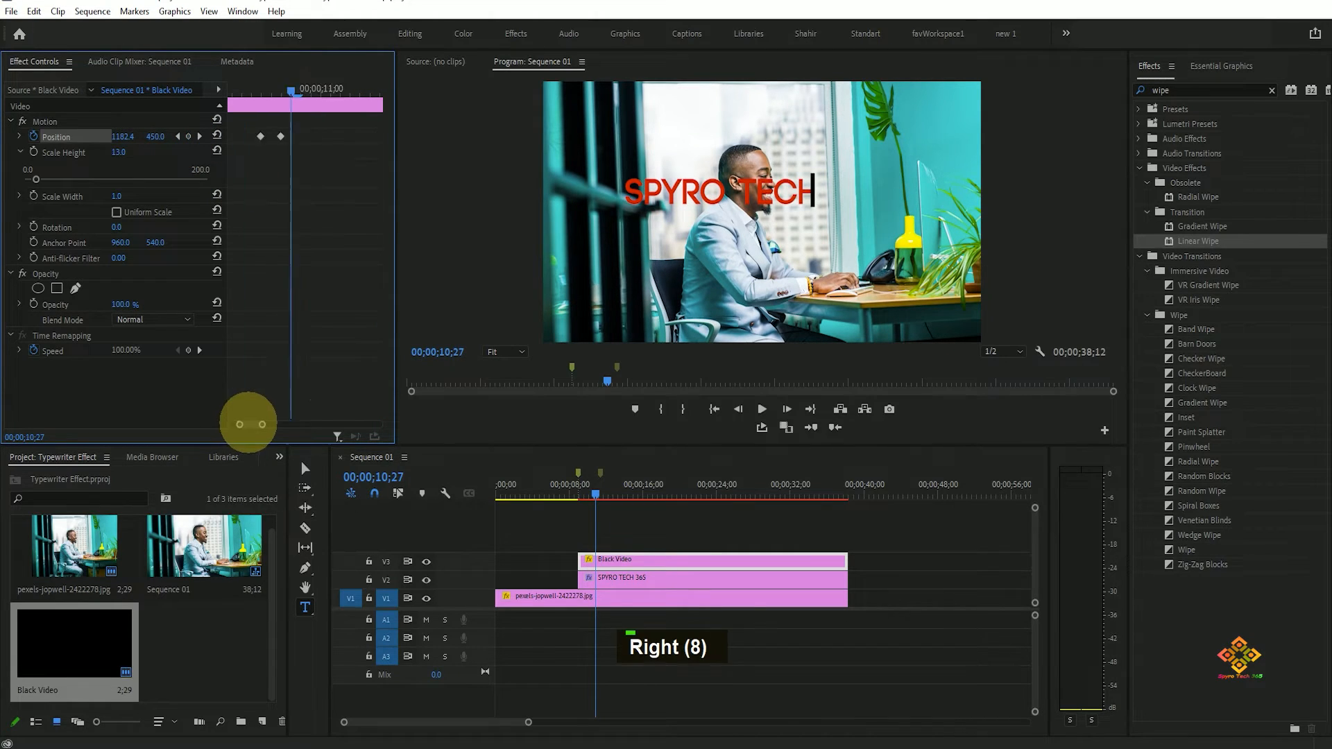
key(Right)
key(Right)
key(Left)
click(188, 136)
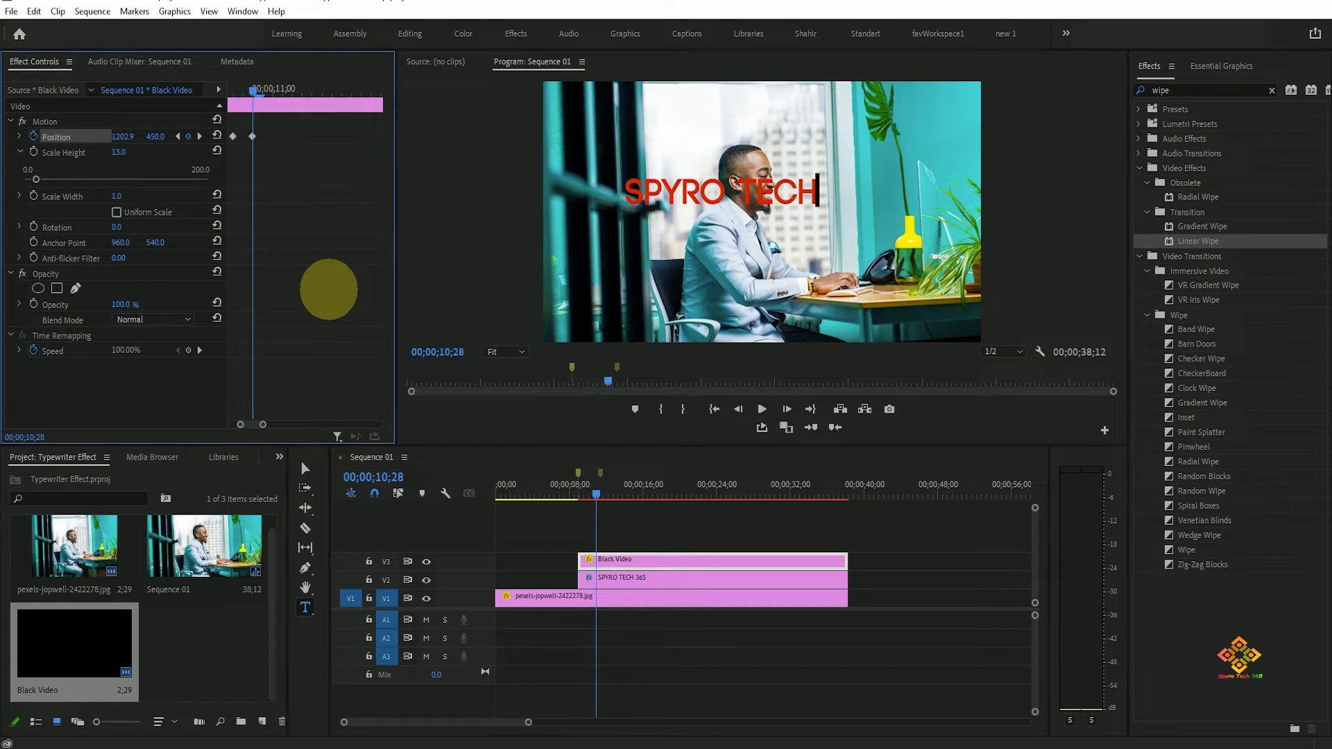
Step: Step back and forth between 00;00;10;28 and 00;00;11;02 to examine how the cursor bar crosses the gap before 365
key(Right)
key(Right)
key(Right)
key(Right)
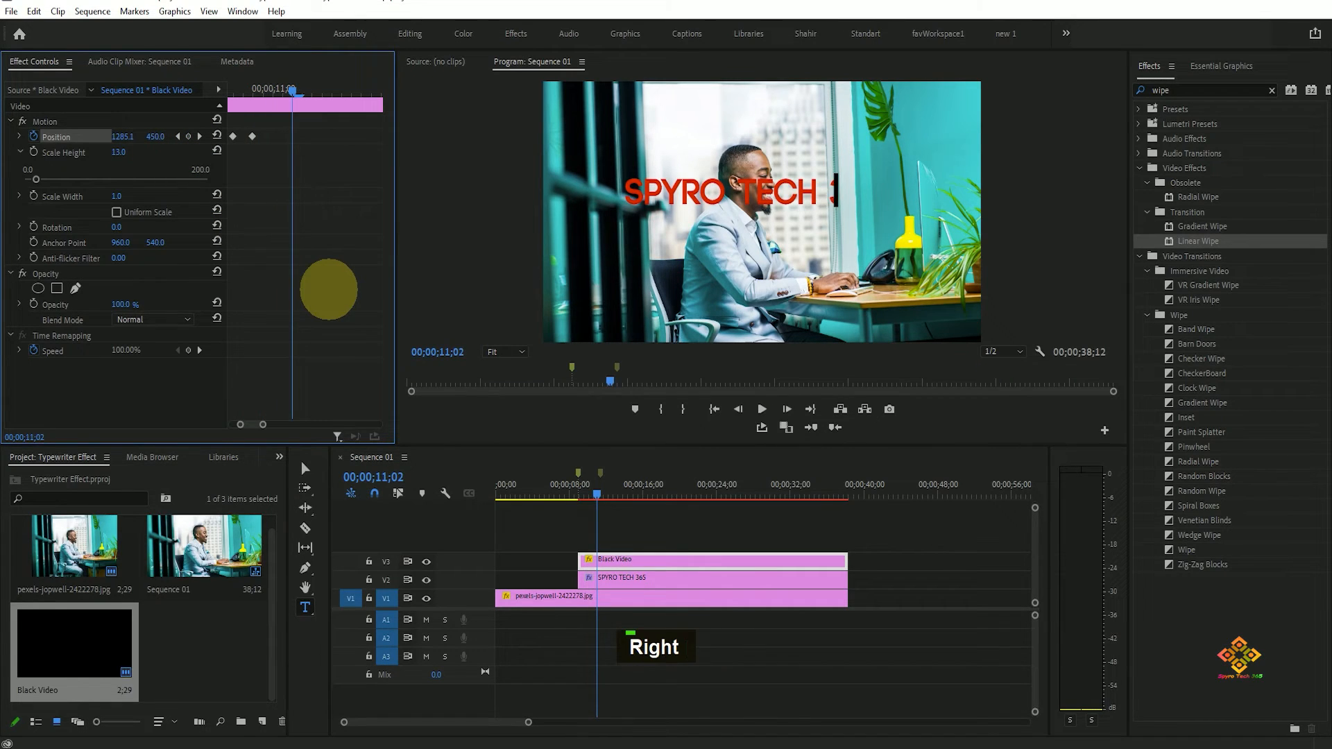
key(Left)
key(Left)
key(Left)
key(Left)
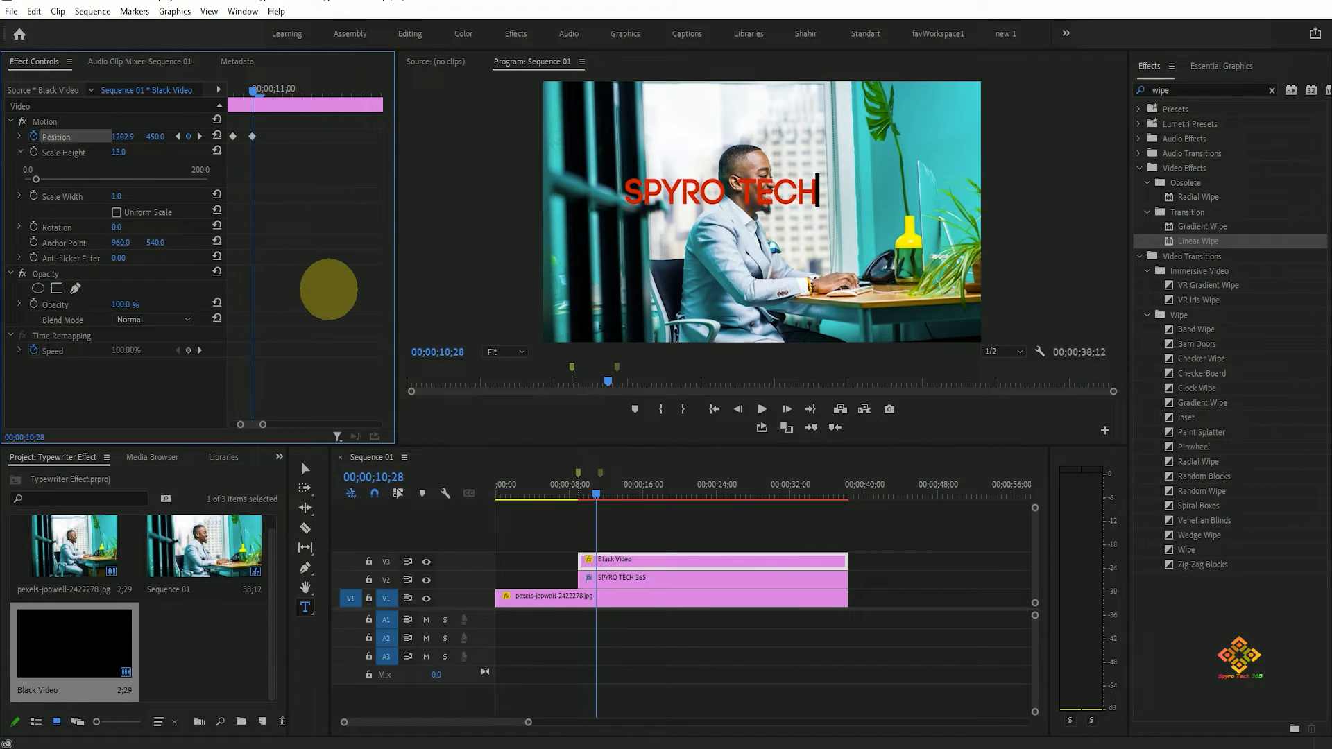
key(Right)
key(Right)
key(Right)
key(Right)
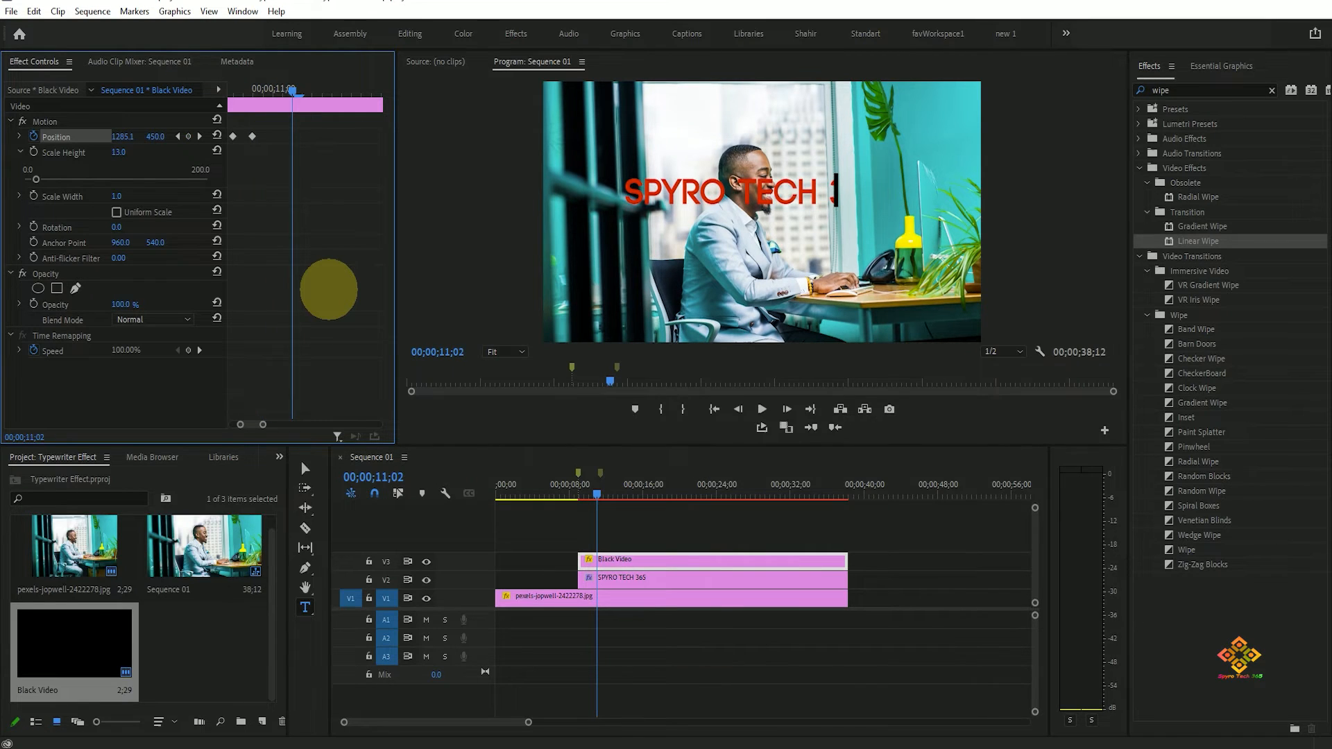
click(188, 136)
drag(291, 136, 266, 137)
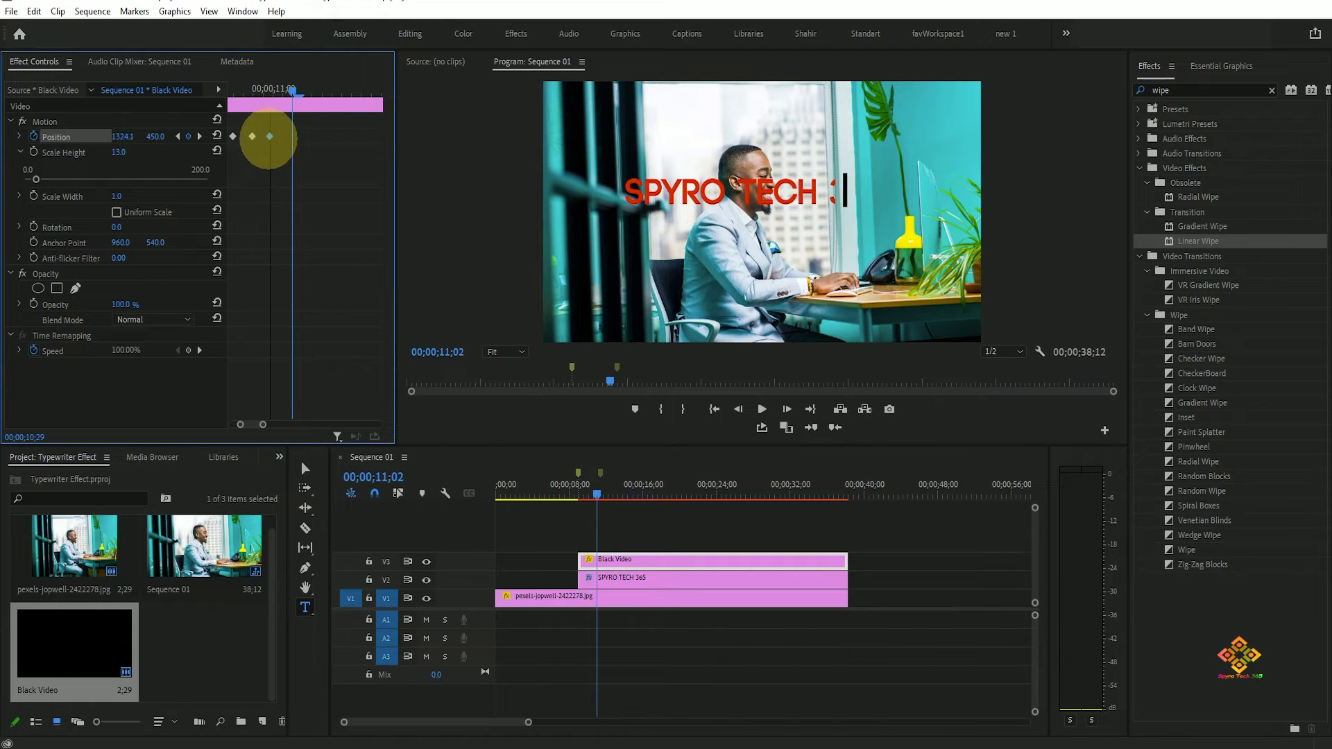
drag(266, 137, 313, 137)
key(ctrl+z)
key(ctrl+z)
Step: At 00;00;10;29, keyframe the cursor bar's horizontal position further across the gap after TECH
key(Left)
key(Left)
key(Left)
key(Left)
key(Right)
drag(124, 137, 174, 142)
Step: Step through the frames around 00;00;10;29 and up to 00;00;11;02 to check the cursor bar's jump across the gap before 365
key(Right)
key(Right)
key(Left)
key(Left)
key(Right)
key(Right)
key(Right)
key(Left)
key(Left)
key(Left)
key(Right)
key(Right)
key(Right)
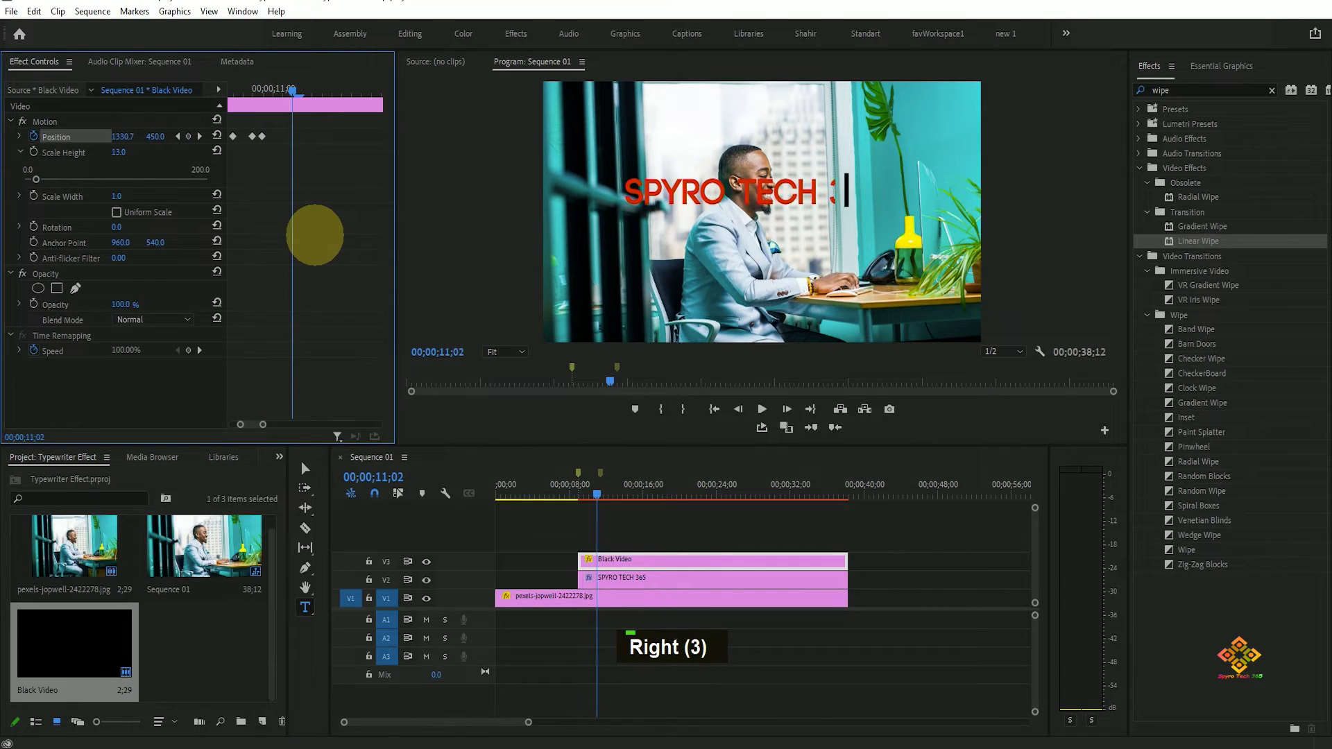
Step: Keyframe the cursor bar's position near 00;00;11;00, and set its horizontal position to 1311.1 at 00;00;11;03 beside the digit 3
click(189, 136)
drag(291, 137, 272, 136)
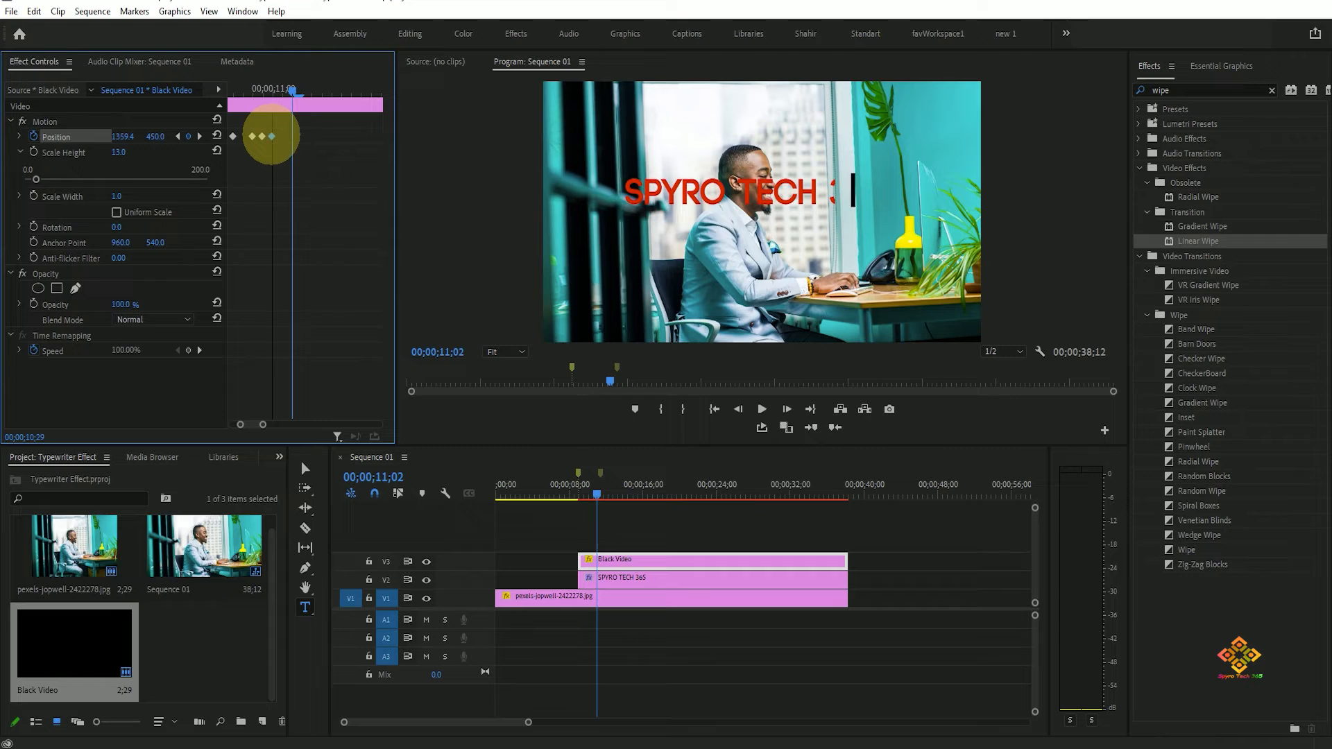
click(260, 89)
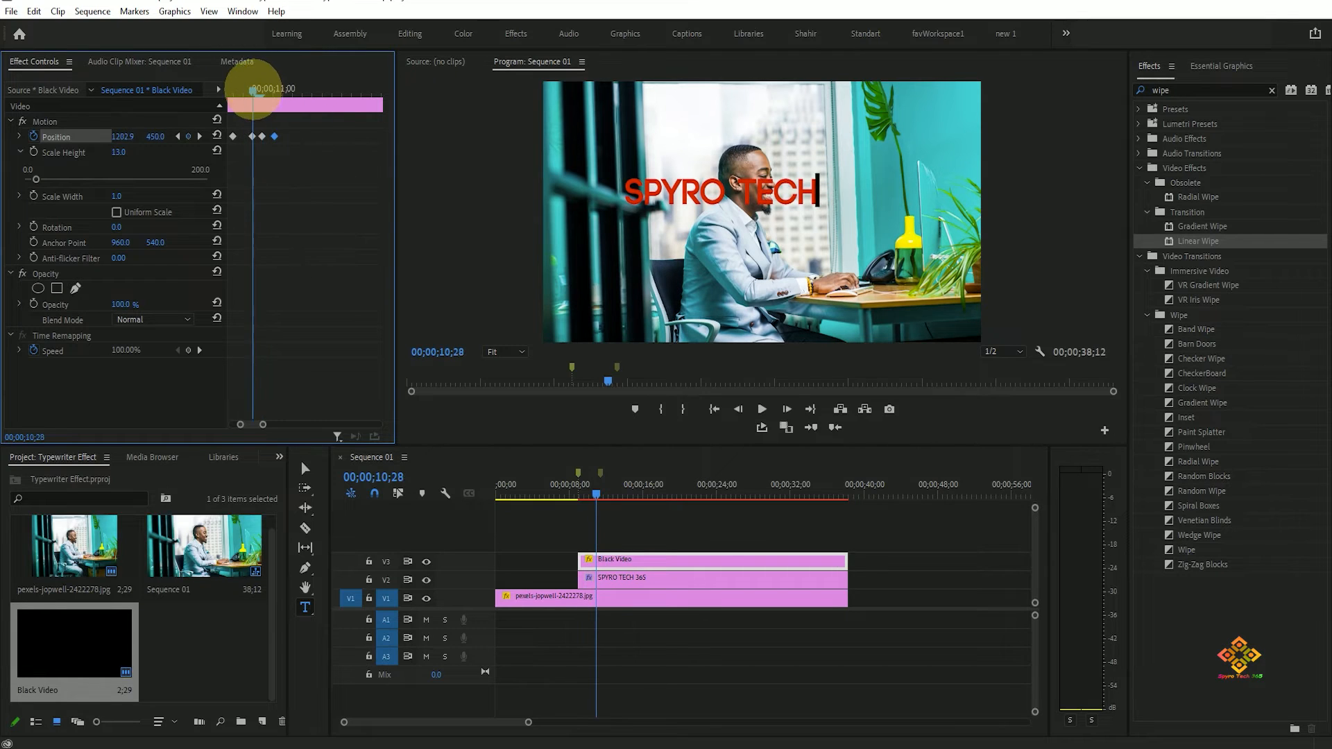
drag(263, 89, 302, 90)
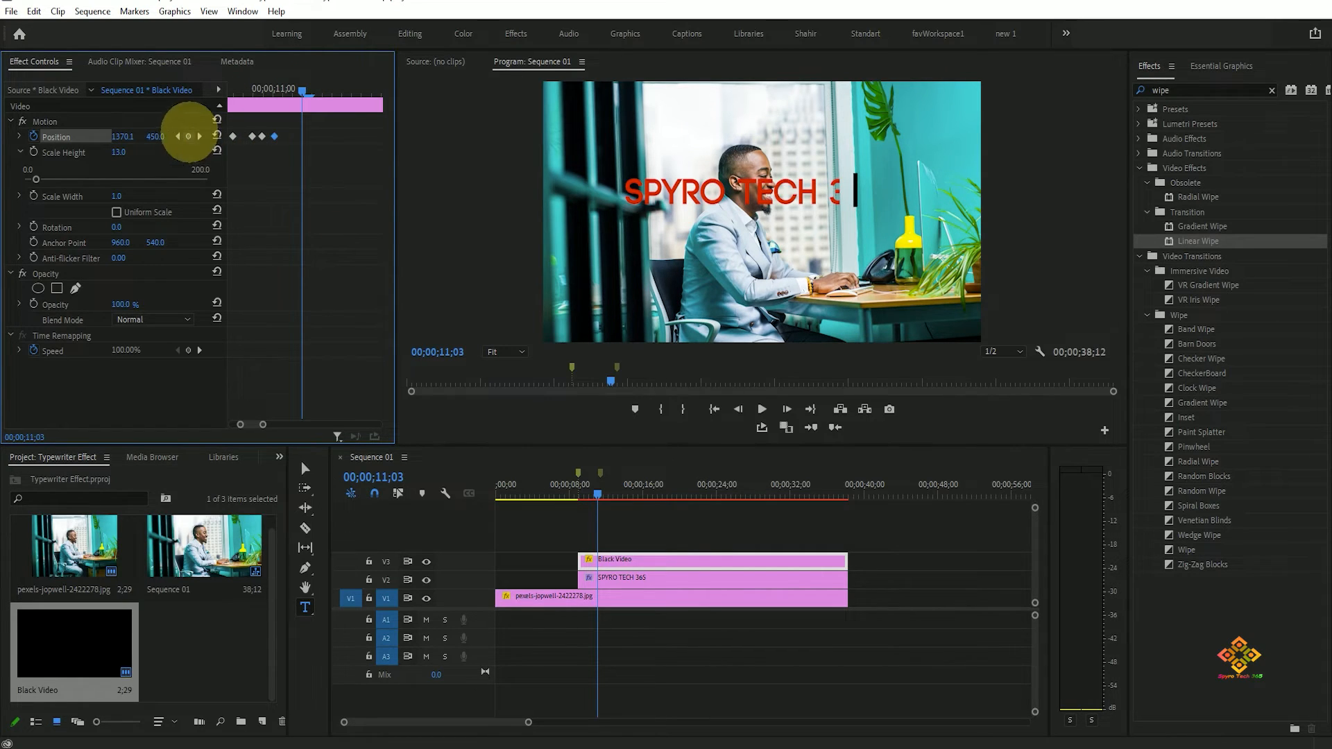
drag(127, 136, 84, 134)
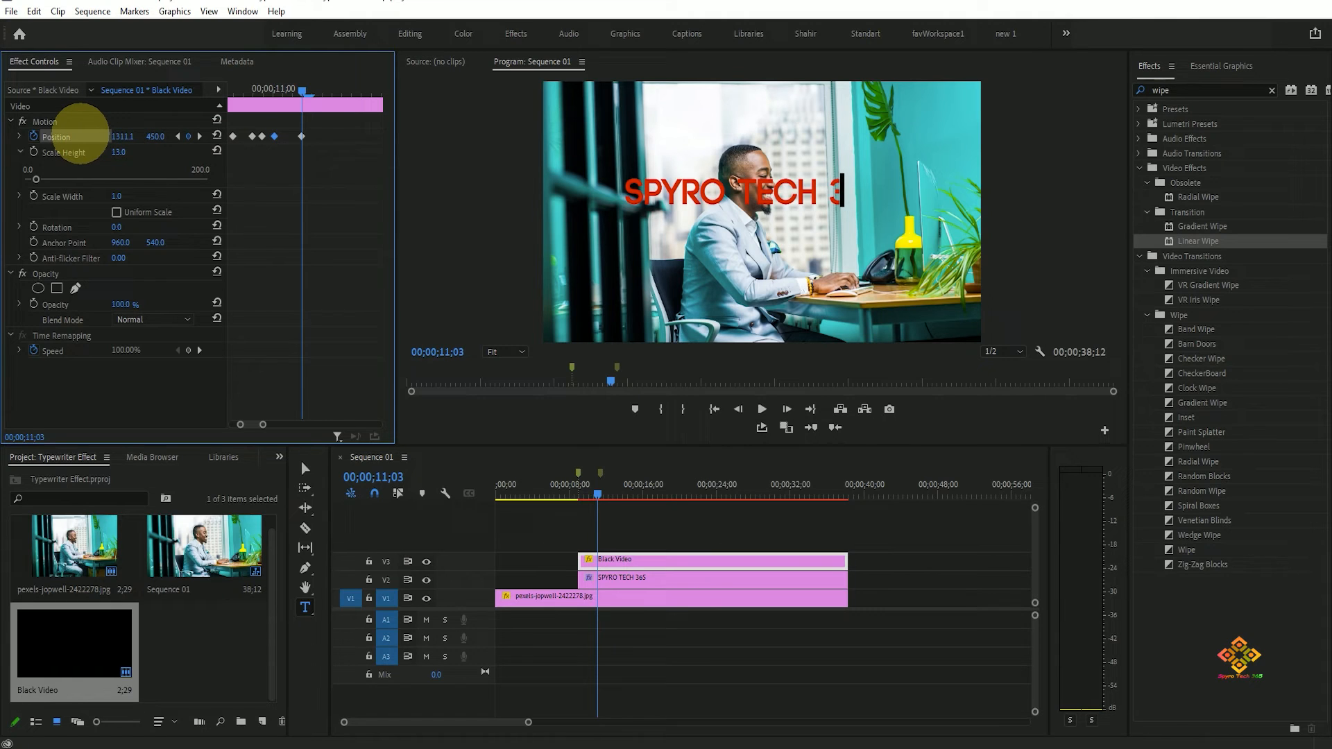
Step: Add a cursor bar position keyframe at 00;00;11;02 and delete the selected keyframe near 00;00;11;00
mouse_move(291, 89)
mouse_down()
mouse_move(264, 88)
mouse_move(297, 95)
mouse_up()
key(Right)
key(Right)
key(Right)
key(Right)
key(Right)
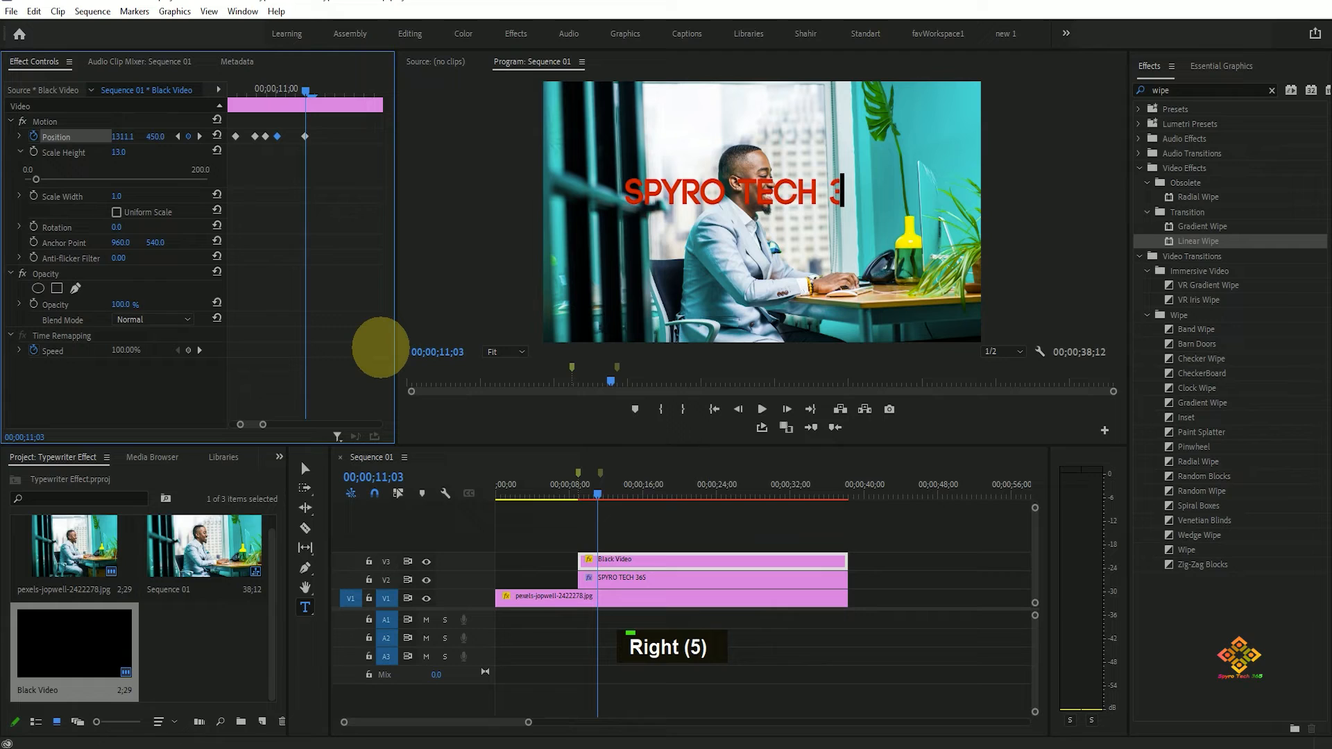
key(Left)
key(Right)
key(Left)
click(188, 136)
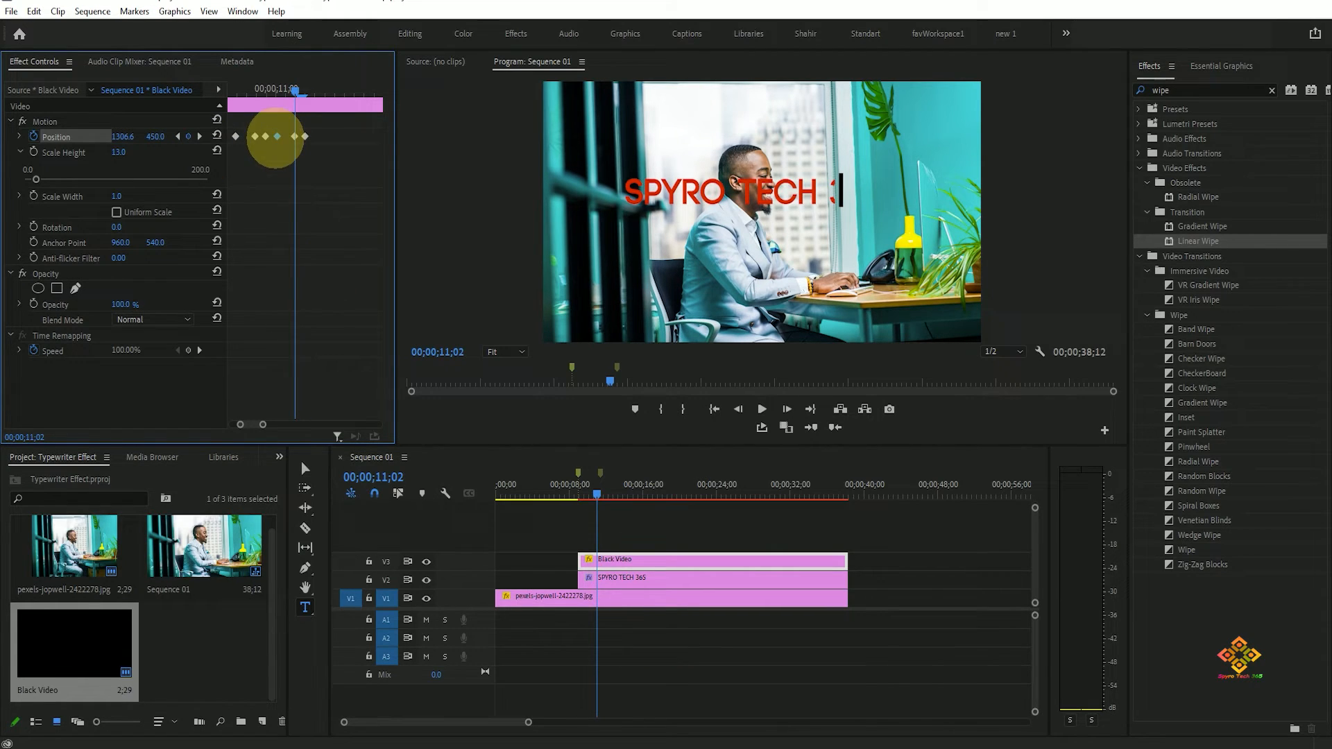
mouse_move(276, 89)
mouse_down()
mouse_move(288, 88)
mouse_move(262, 88)
mouse_move(295, 90)
mouse_up()
key(Delete)
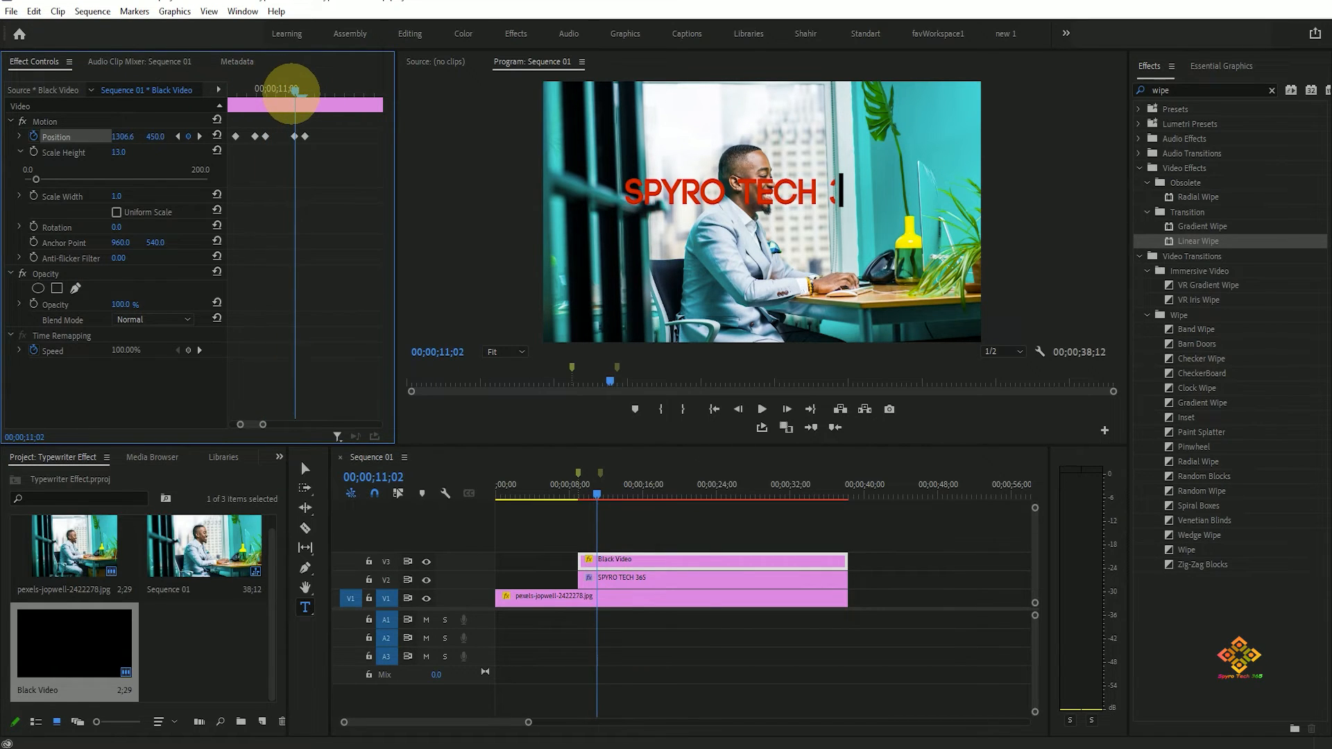
Step: At 00;00;11;05, keyframe the cursor bar's horizontal position at 1371.1, just past the digit 3
key(Right)
key(Right)
key(Right)
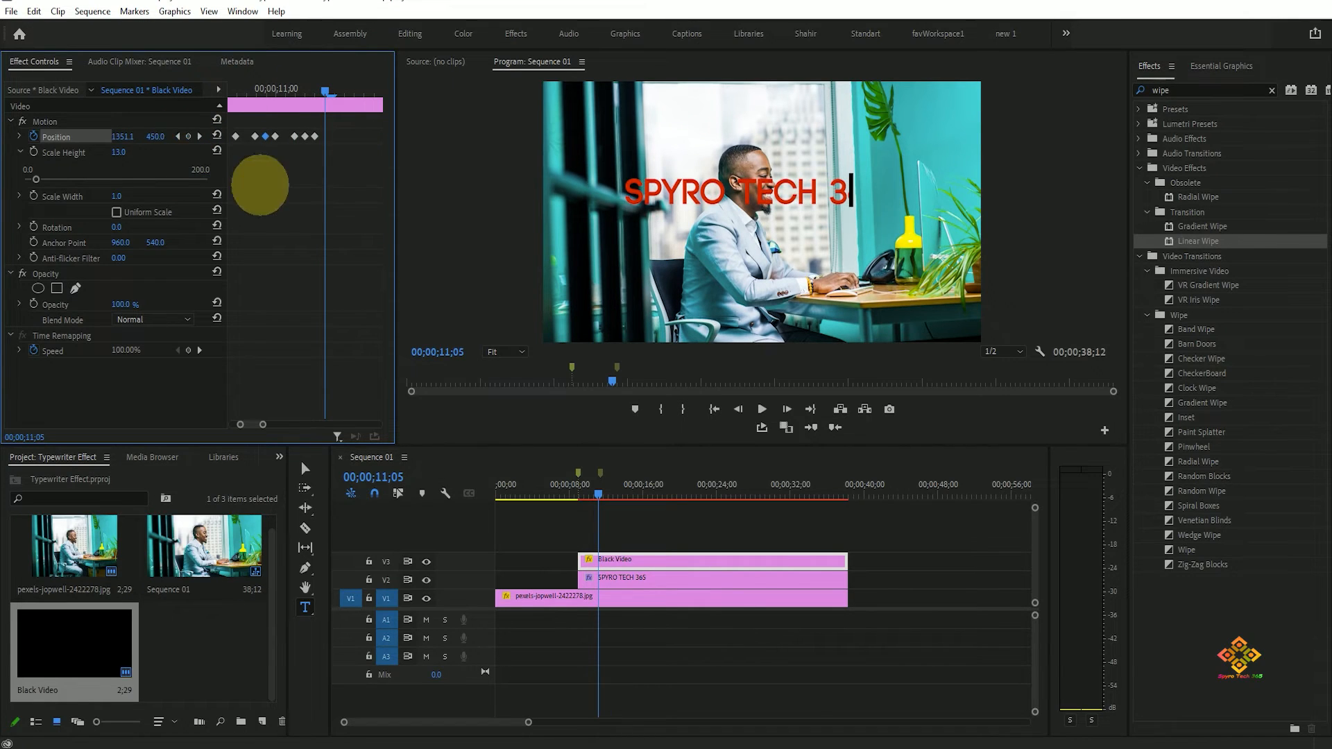
drag(124, 132, 138, 136)
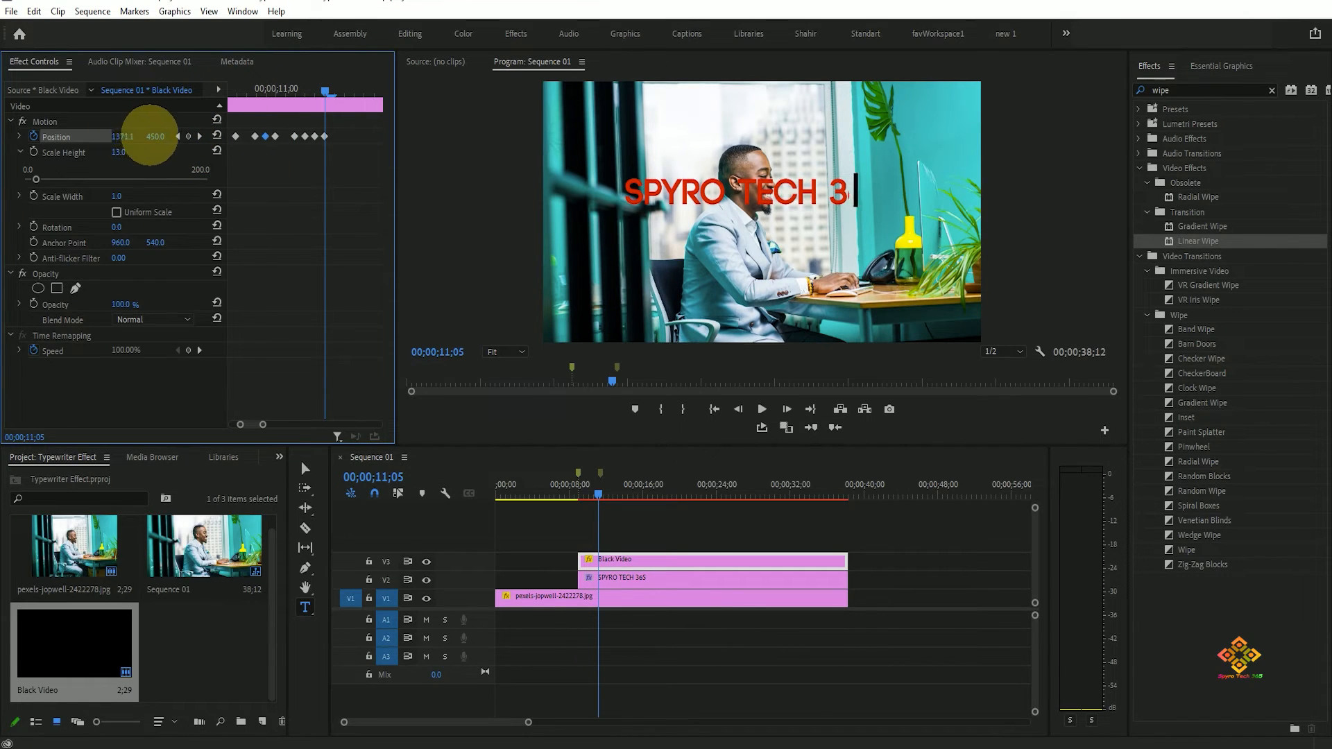
Step: Add cursor bar position keyframes on the frames from 00;00;11;06 up to 00;00;11;12 while the digits 6 and 5 are revealed
key(Right)
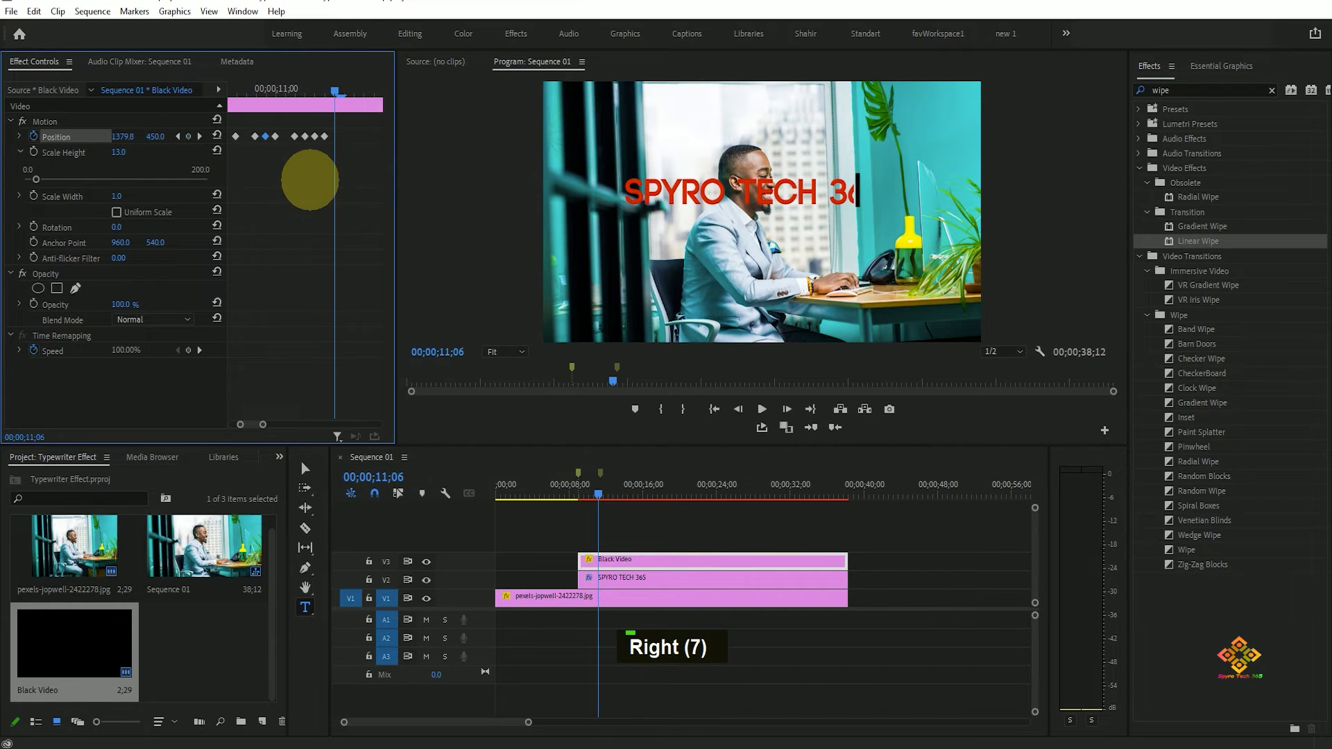
click(188, 136)
key(Right)
click(188, 135)
key(Right)
key(Right)
click(188, 136)
key(Right)
scroll(246, 419, right, 2)
click(188, 137)
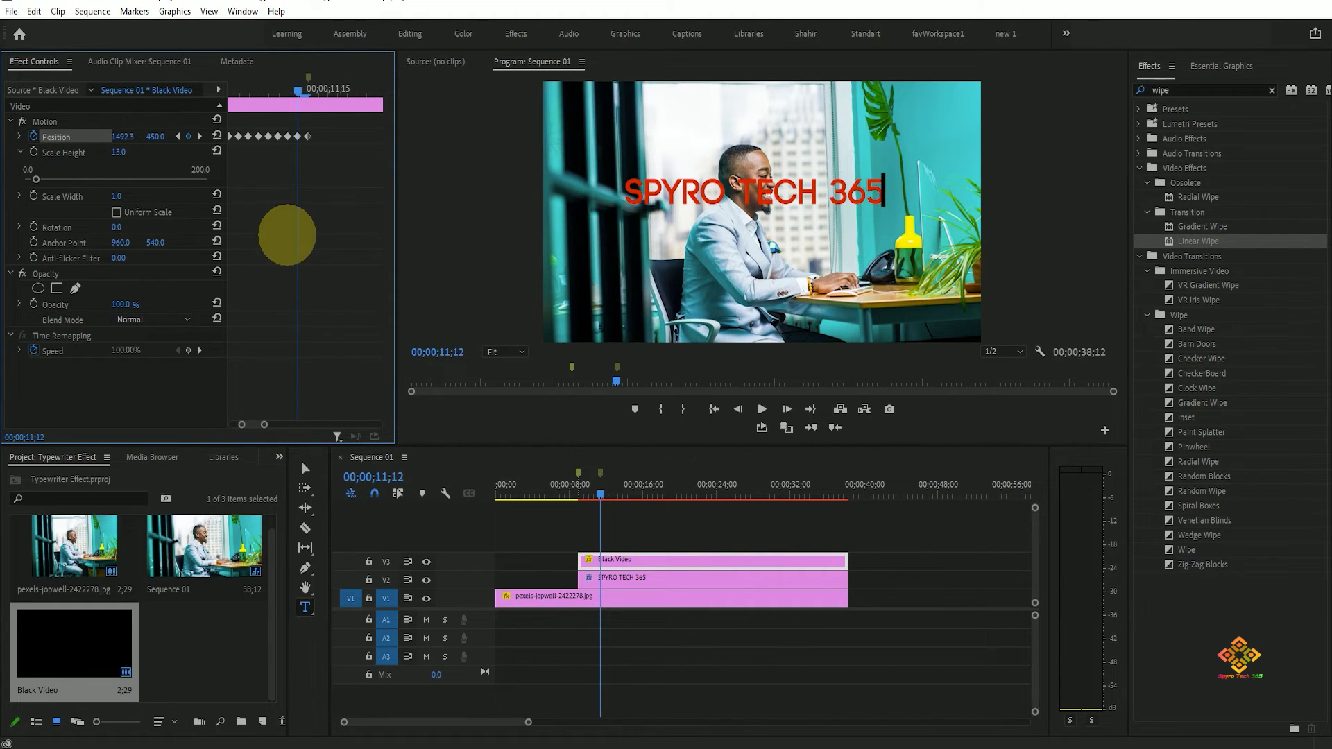
Step: Check the last frames up to 00;00;11;13 and play back the title reveal to examine the cursor bar's movement
key(Right)
key(Left)
key(Right)
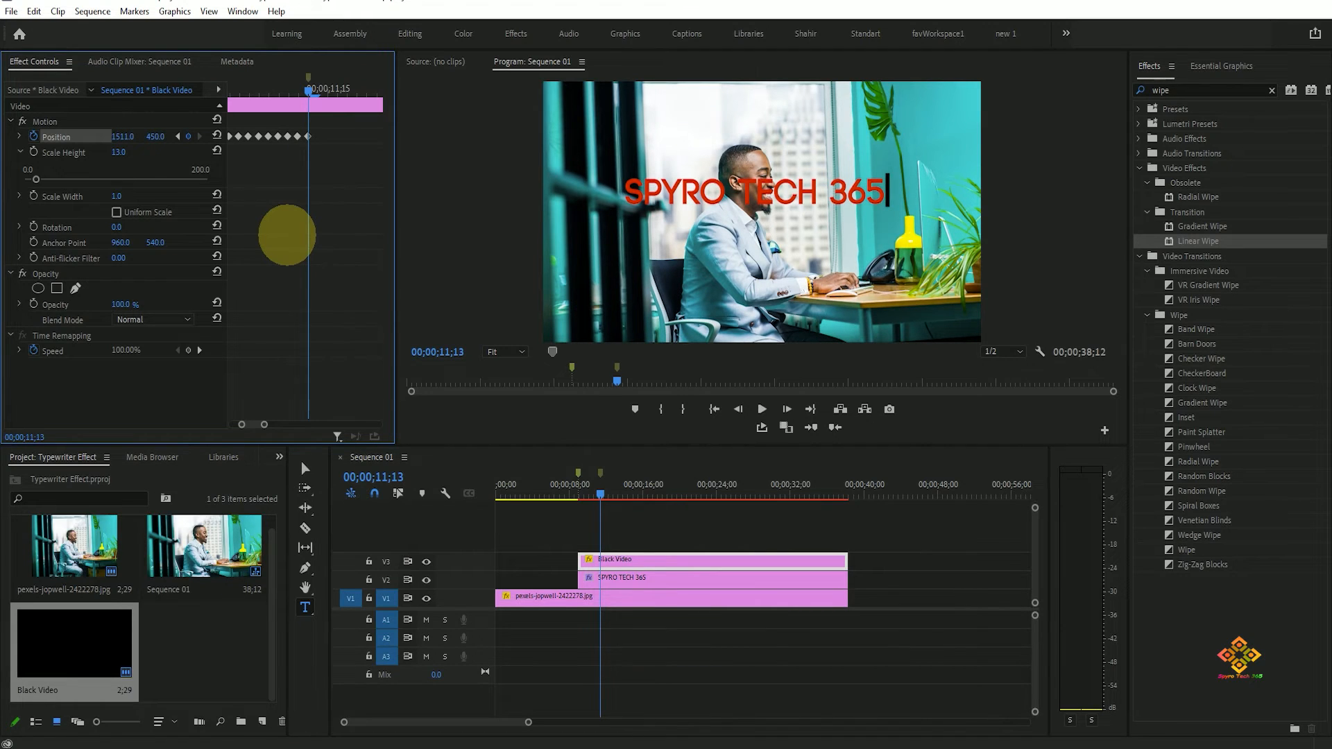
scroll(247, 424, left, 1)
drag(248, 425, 284, 425)
click(235, 89)
key(space)
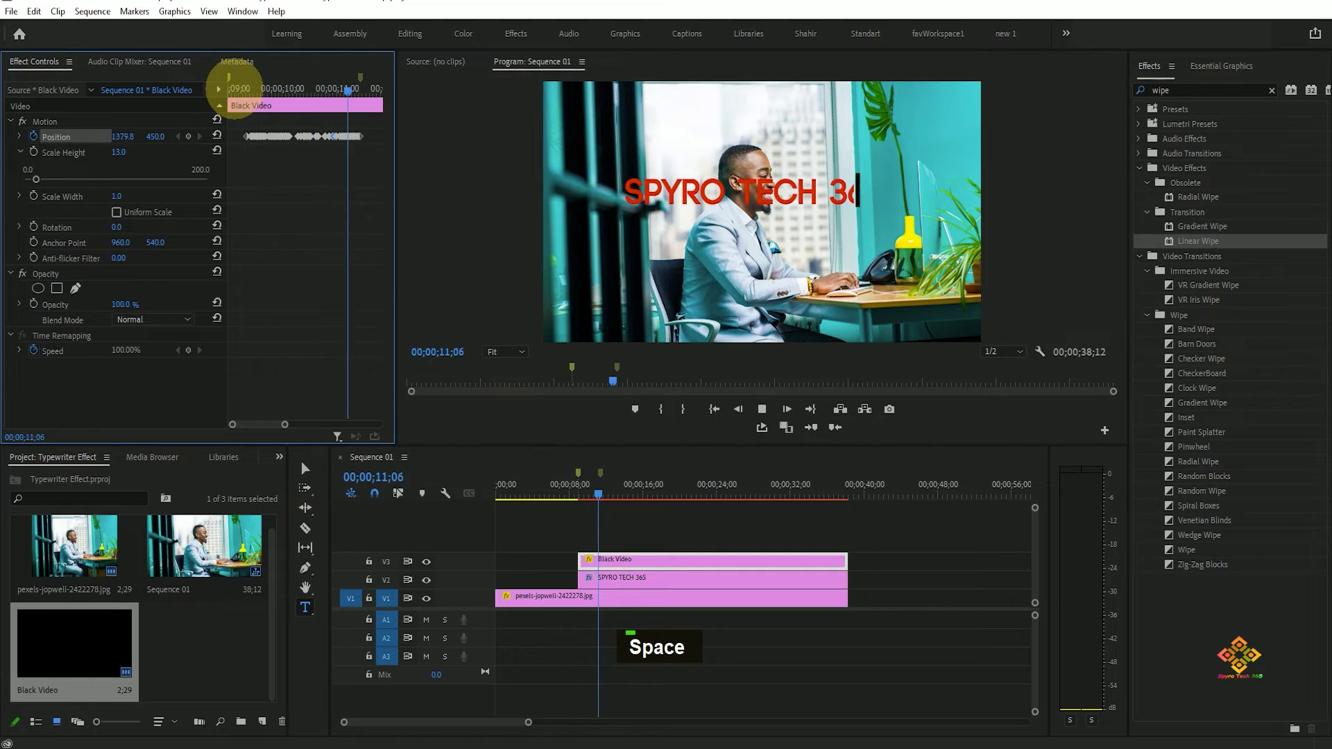
key(space)
click(251, 92)
drag(251, 103, 217, 85)
key(space)
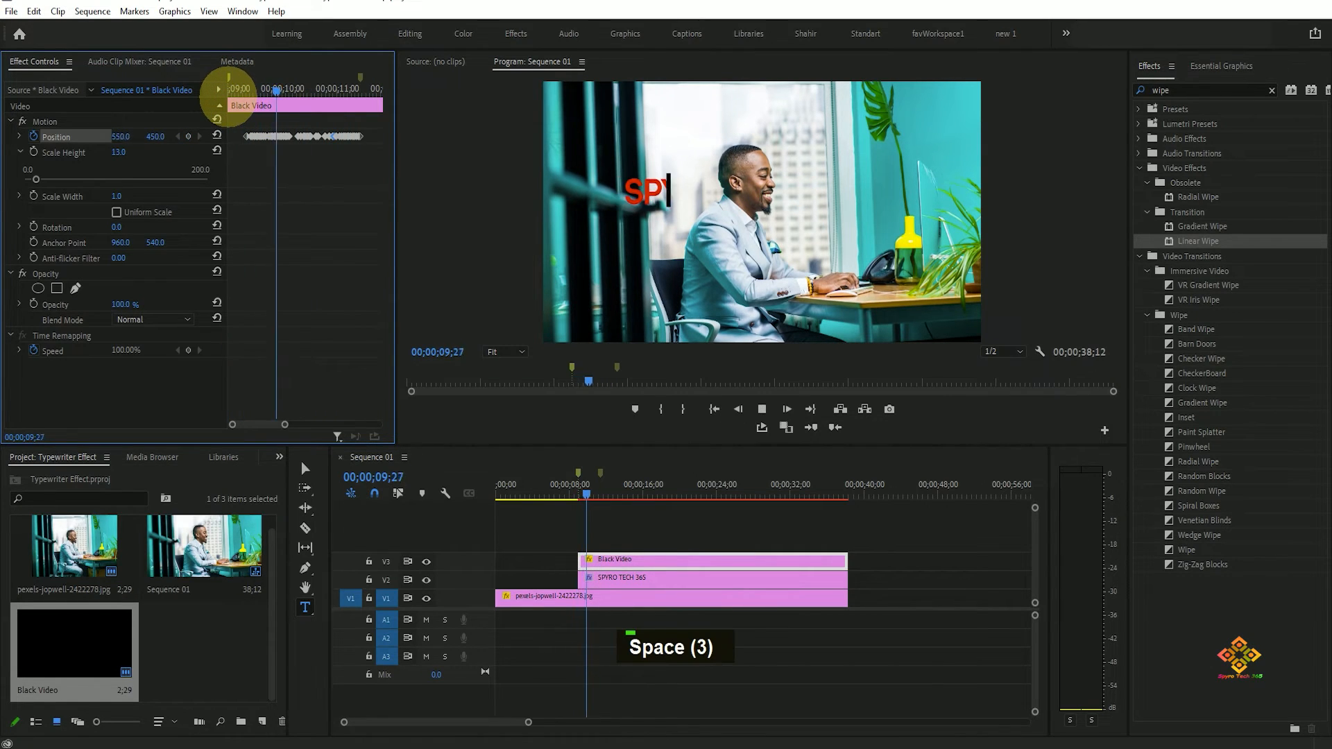
key(space)
Step: Add a sequence marker at 00;00;09;11, on the first position keyframe of the Black Video clip
drag(595, 494, 578, 494)
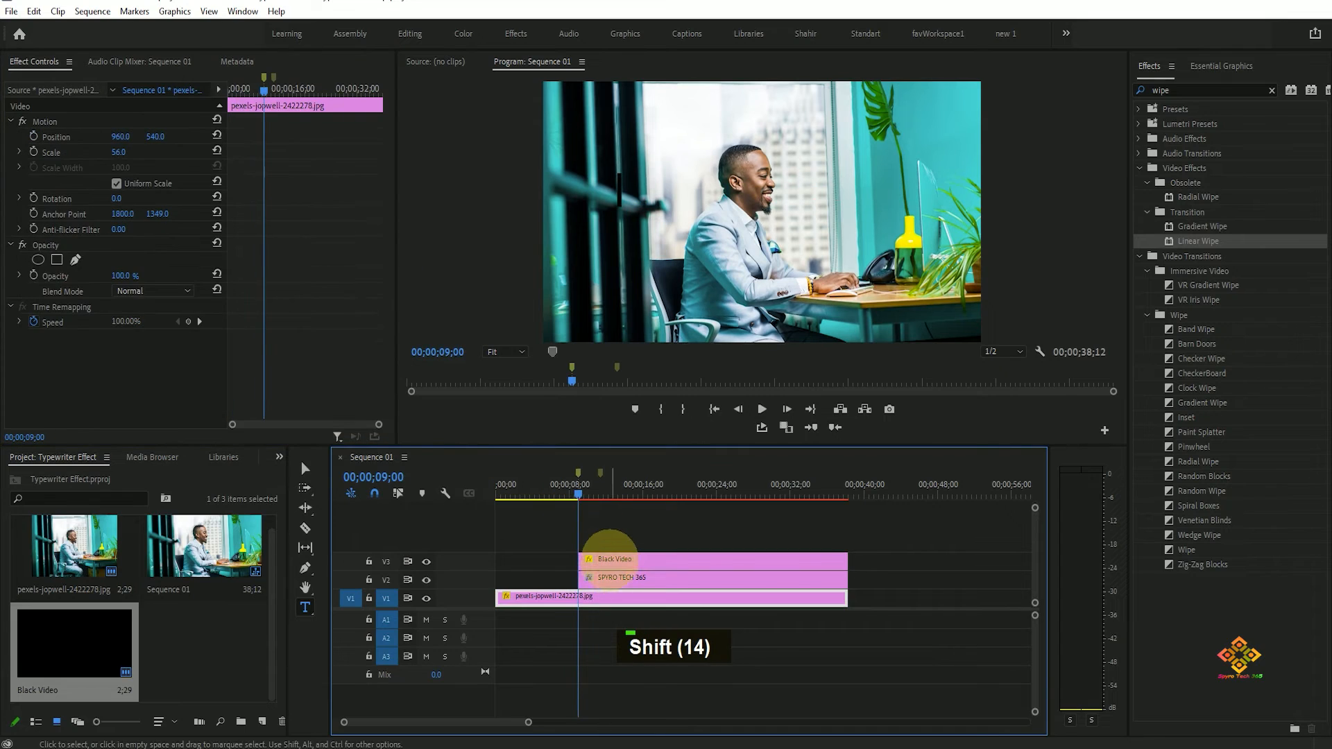
click(610, 559)
drag(379, 425, 320, 419)
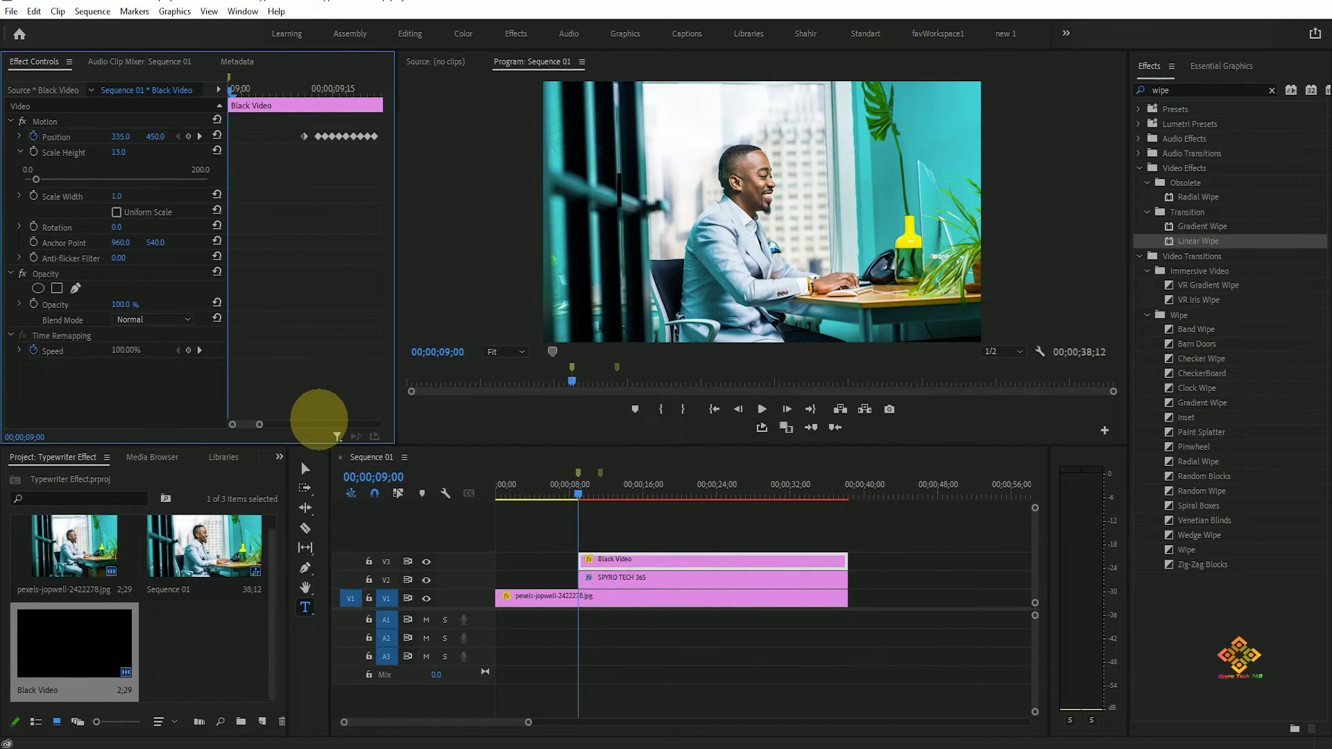
mouse_move(299, 86)
mouse_down()
mouse_move(351, 90)
mouse_move(297, 90)
mouse_up()
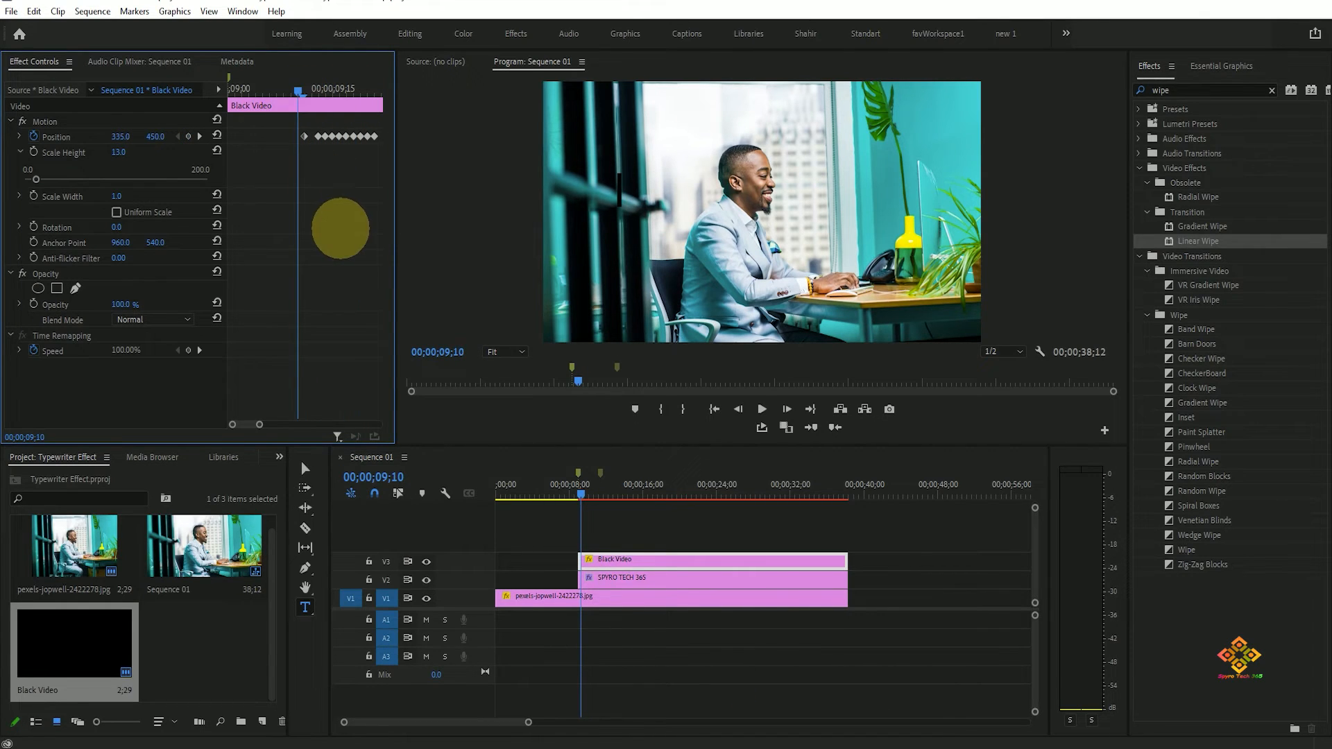
scroll(586, 594, up, 5)
click(308, 90)
click(562, 424)
key(n)
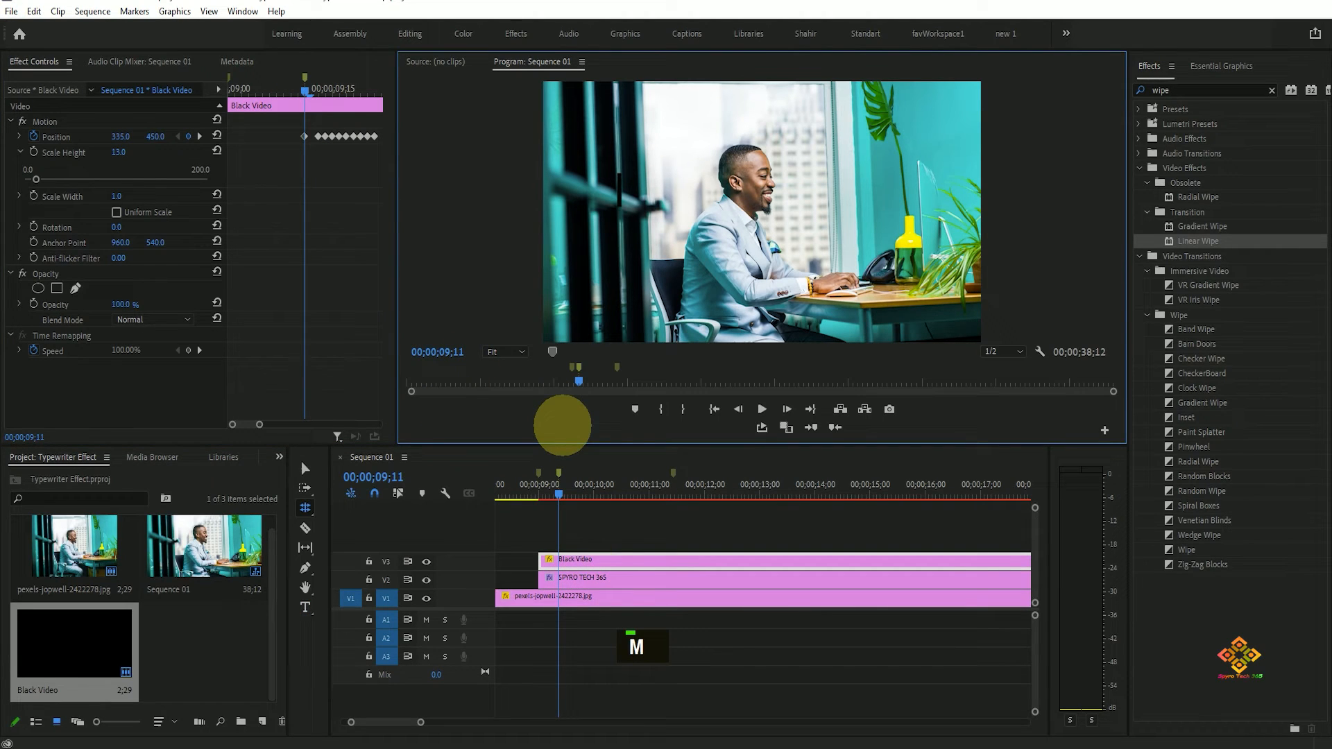
Step: Play the title reveal from the marker at 00;00;09;11, and return to that marker with the Selection tool active
key(space)
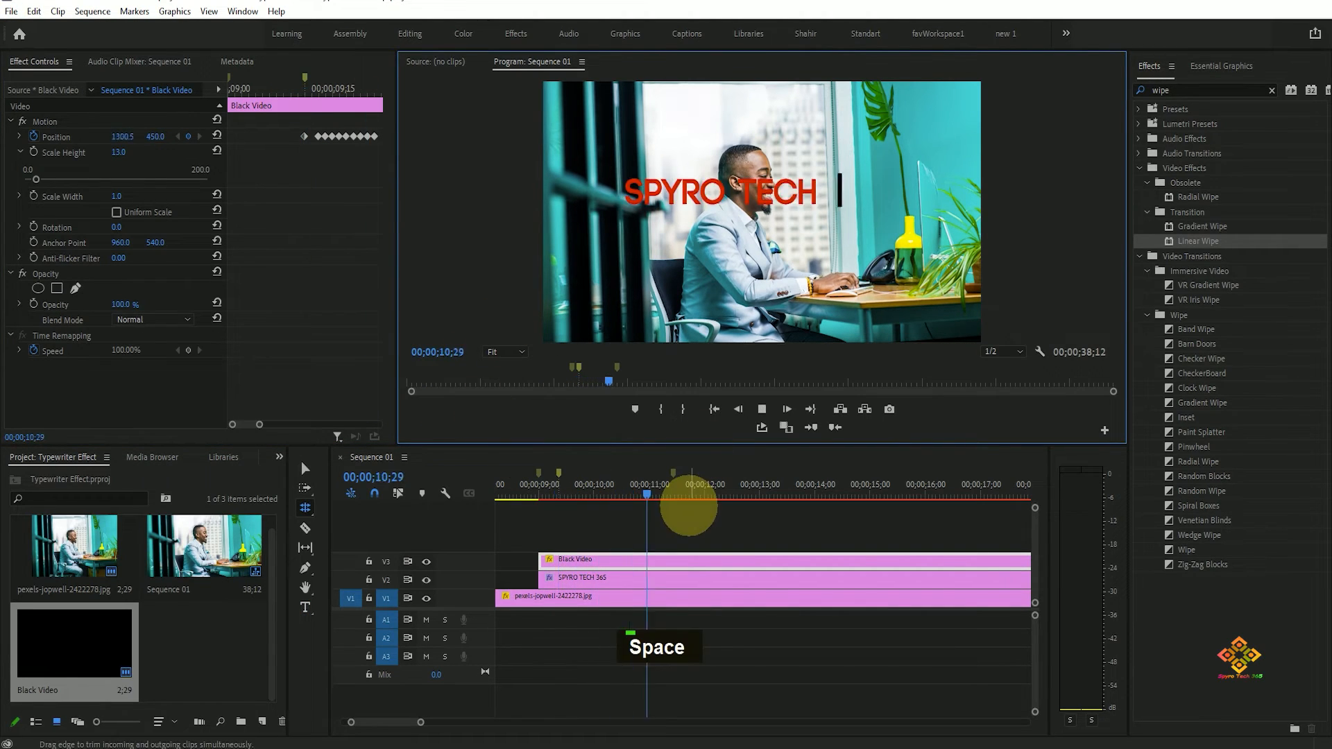
key(space)
key(v)
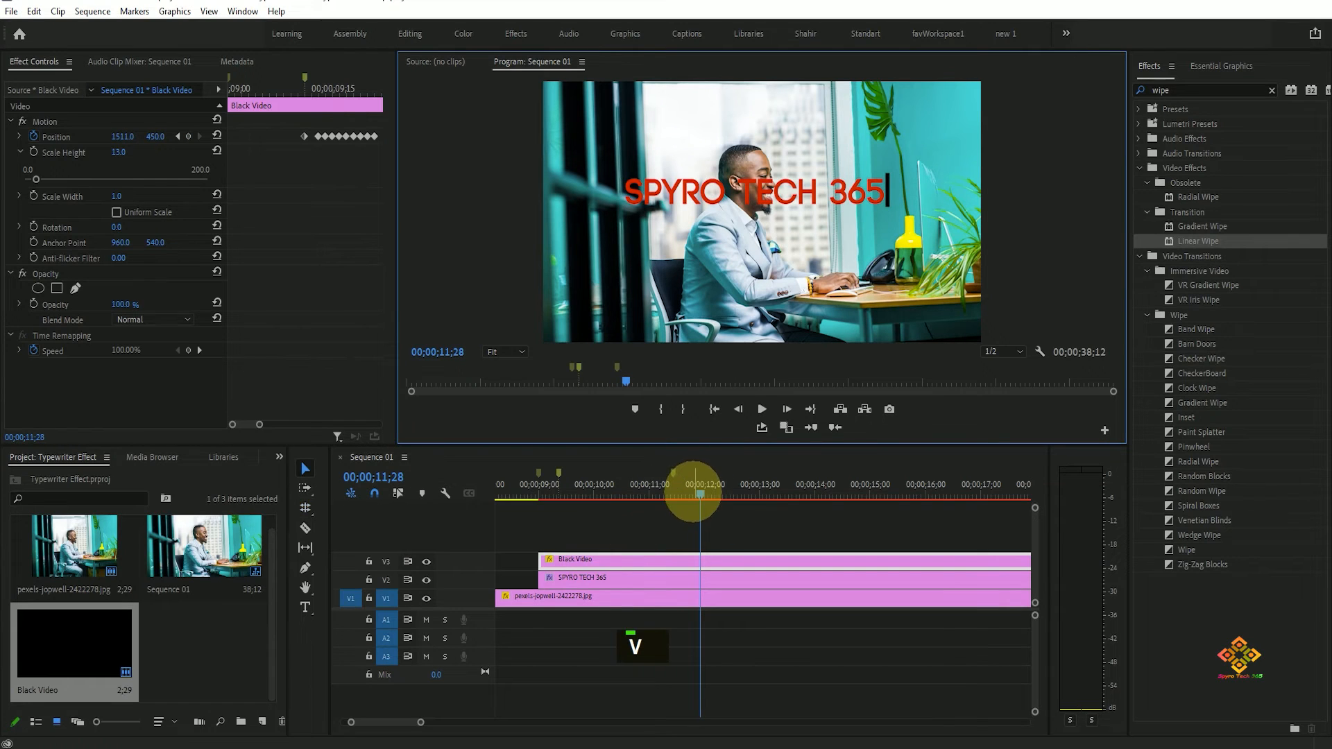
click(837, 427)
click(837, 427)
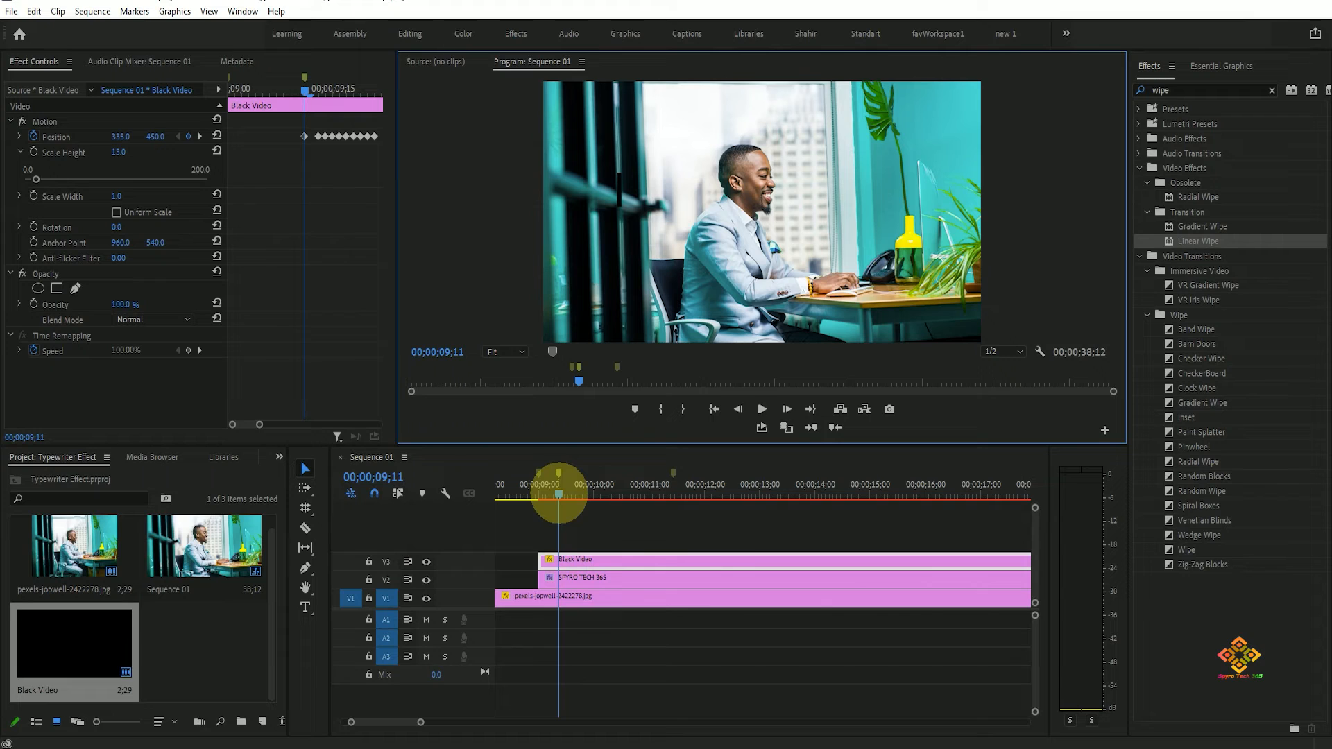
Step: At 00;00;09;15, set the cursor bar's horizontal position to 359.0, and check the frames up to 00;00;09;17
click(560, 494)
drag(561, 497, 541, 497)
click(251, 422)
mouse_move(256, 424)
mouse_down()
mouse_move(273, 422)
mouse_move(232, 422)
mouse_move(272, 425)
mouse_up()
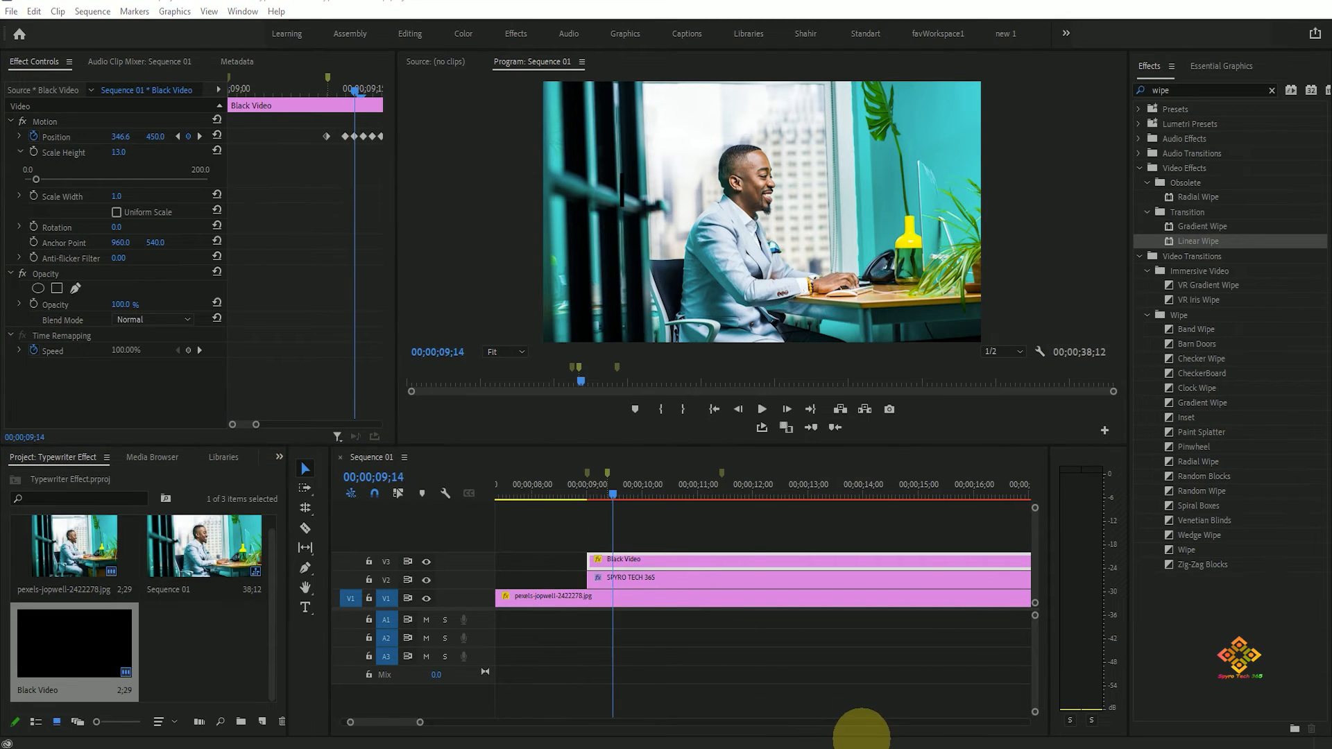
click(787, 409)
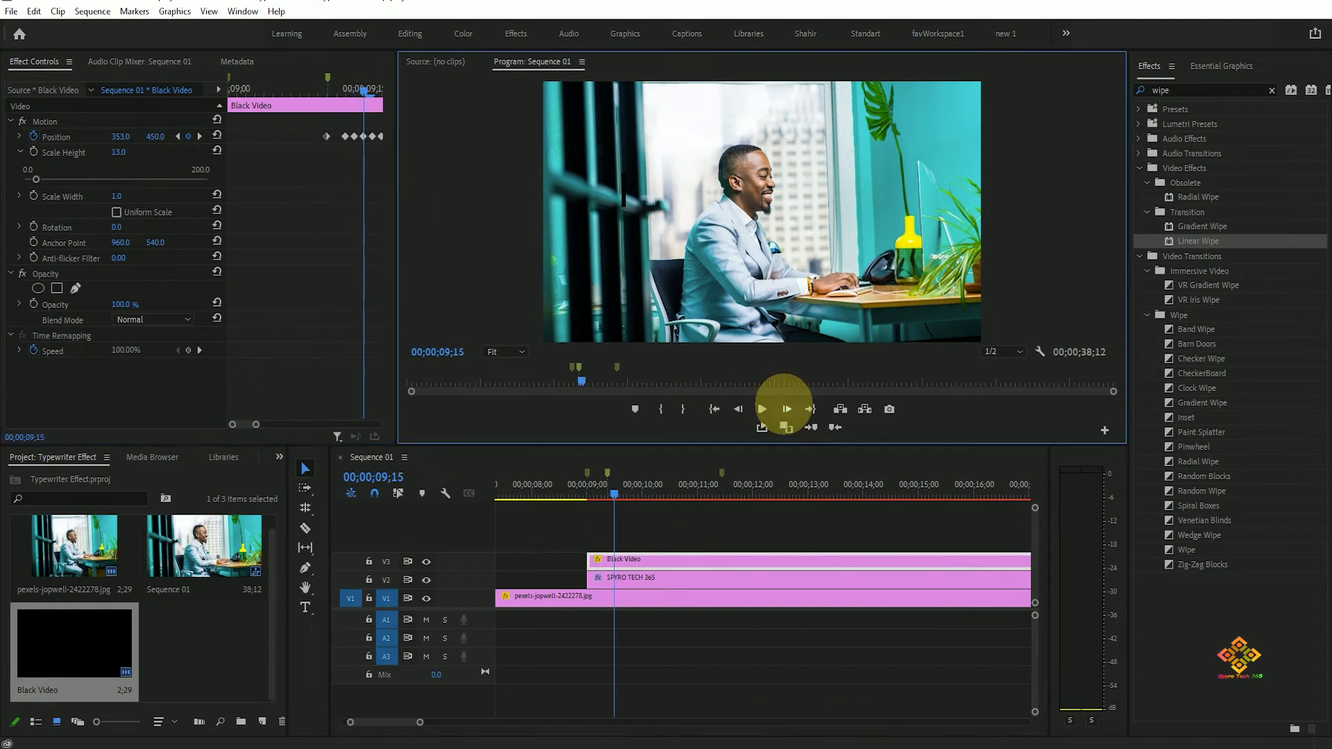
click(125, 135)
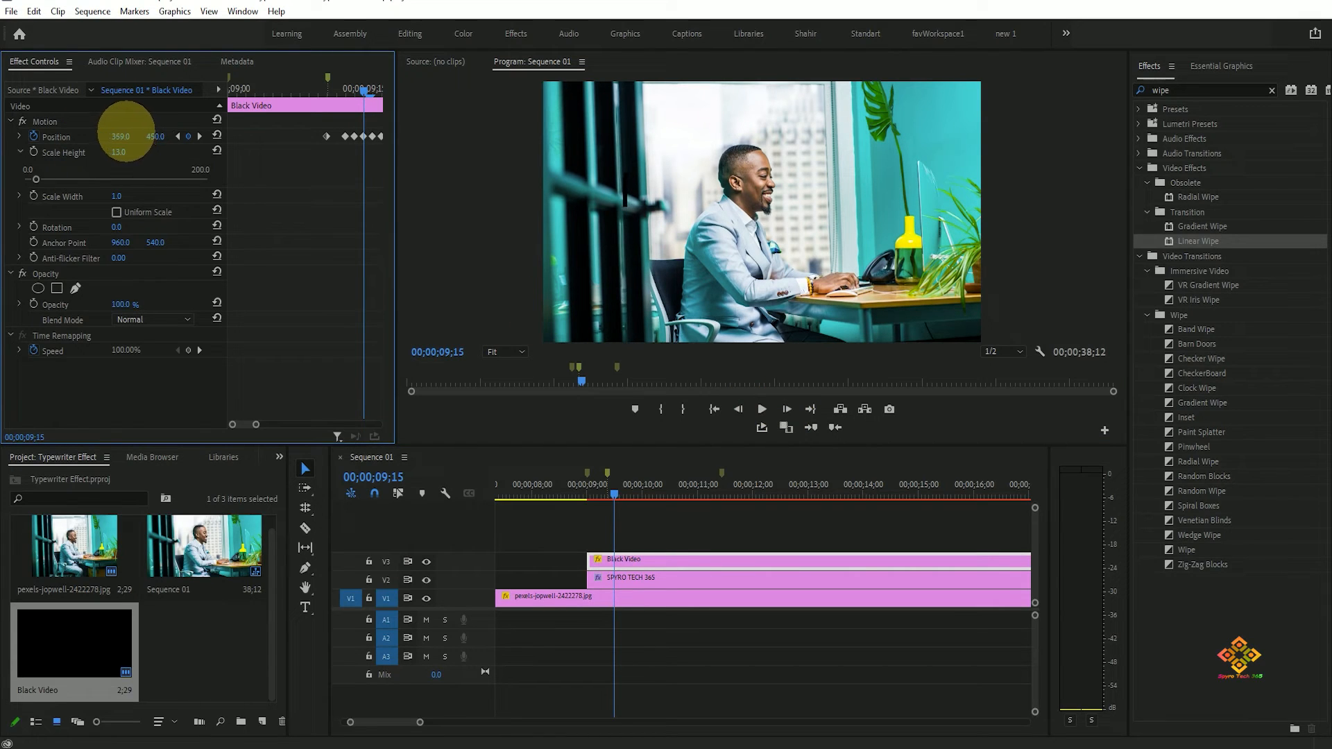
click(786, 408)
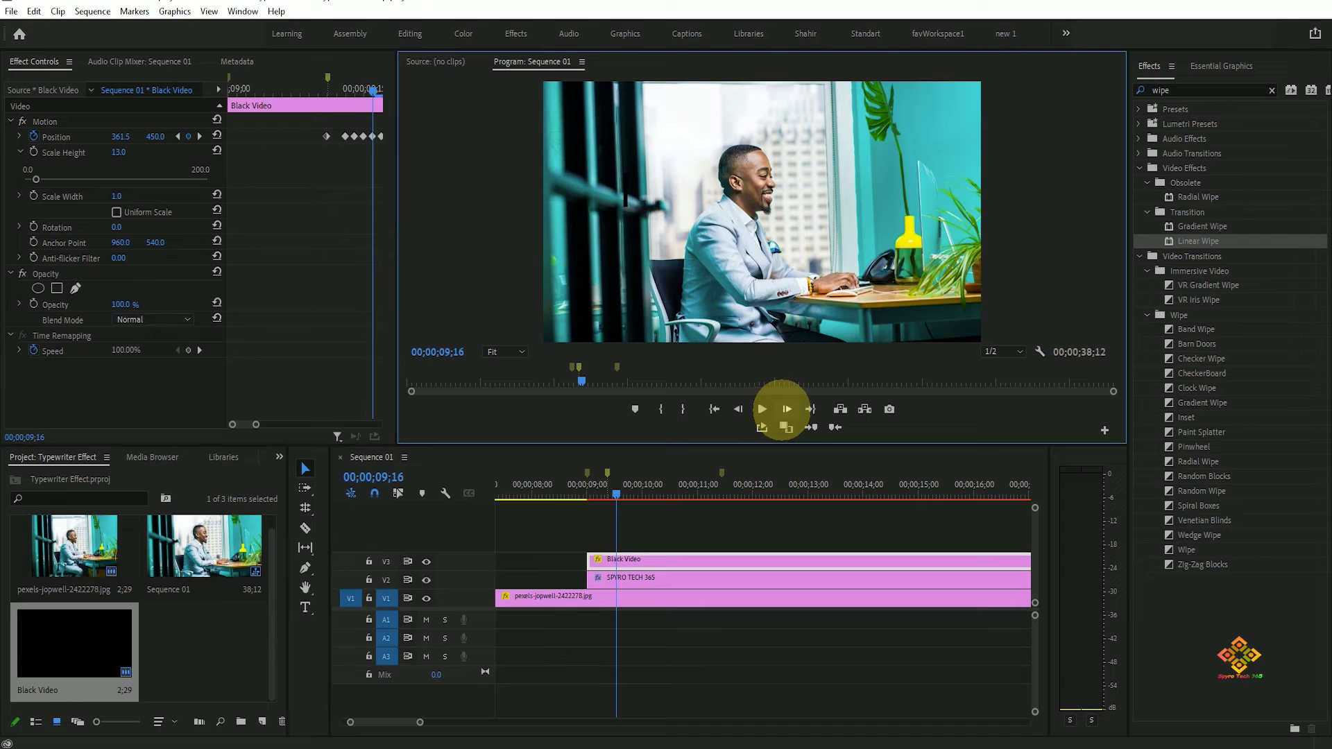
click(786, 408)
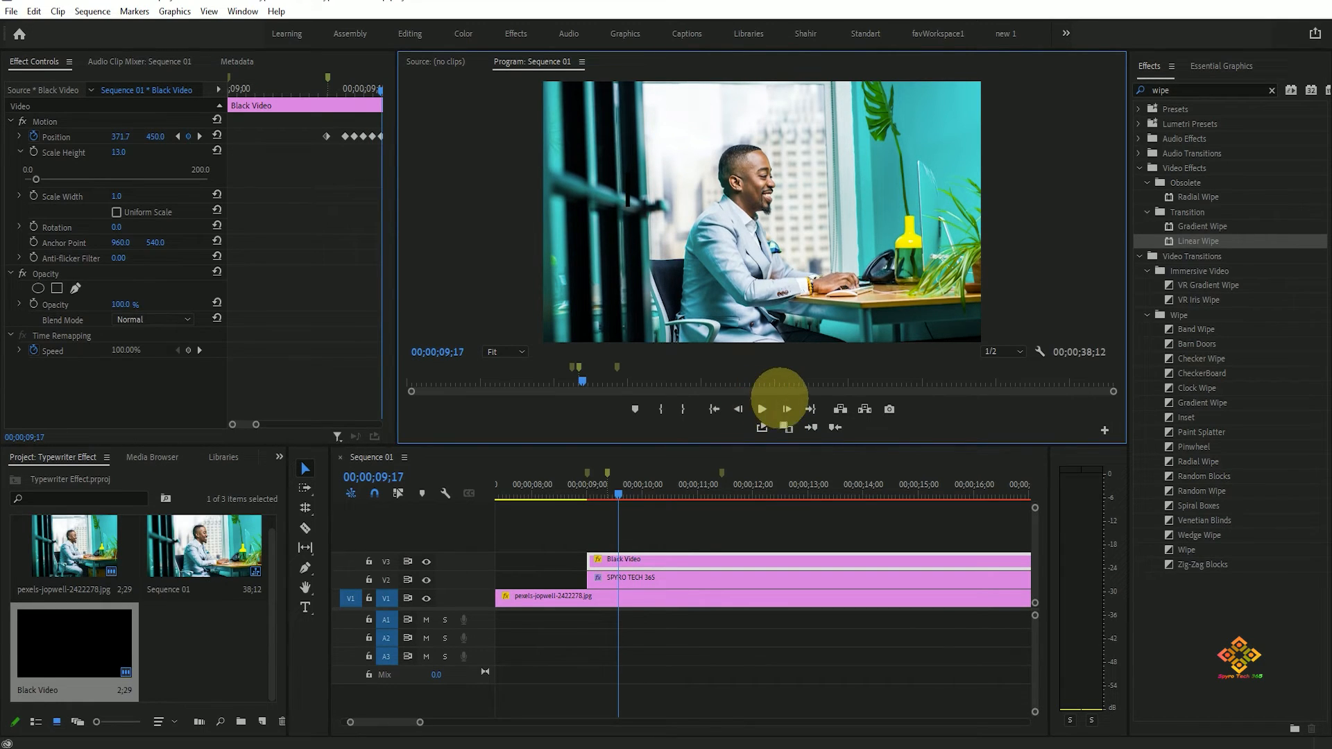
Step: Play the full SPYRO TECH 365 reveal twice to check the cursor bar against the text
click(638, 513)
key(space)
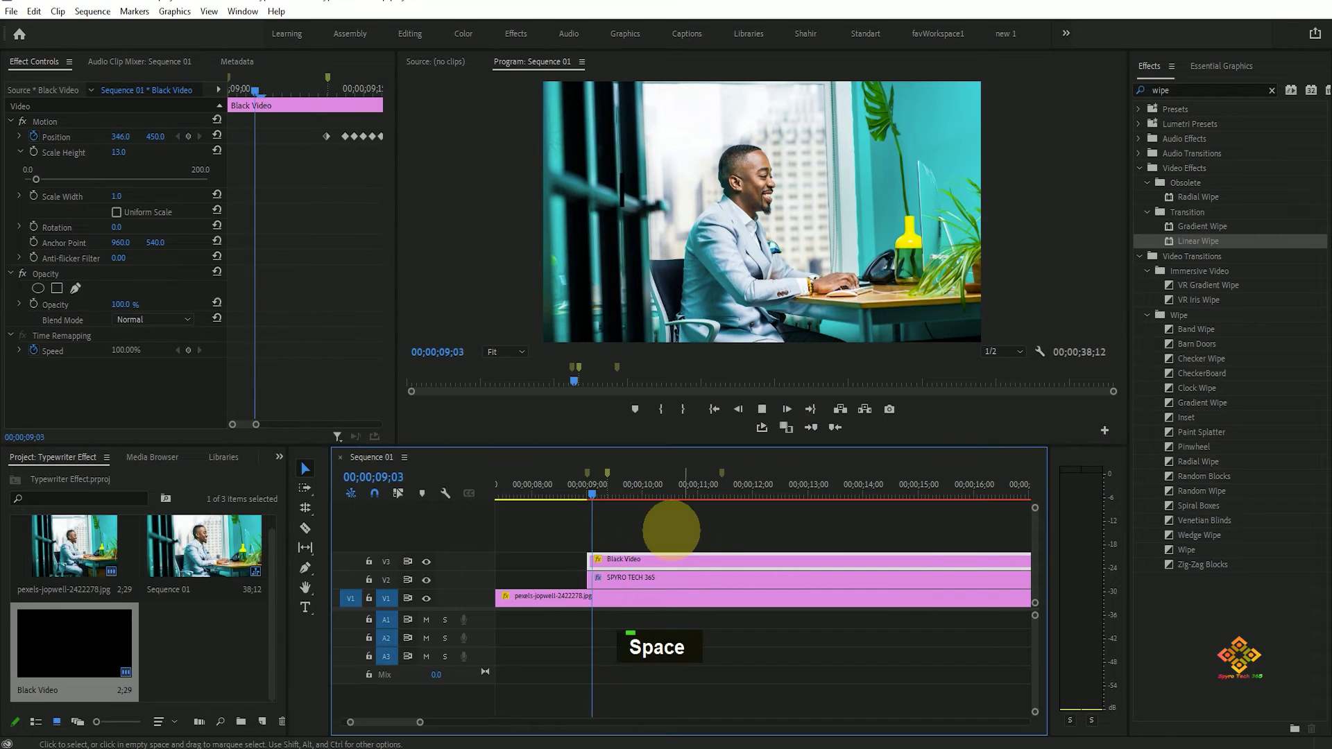
key(space)
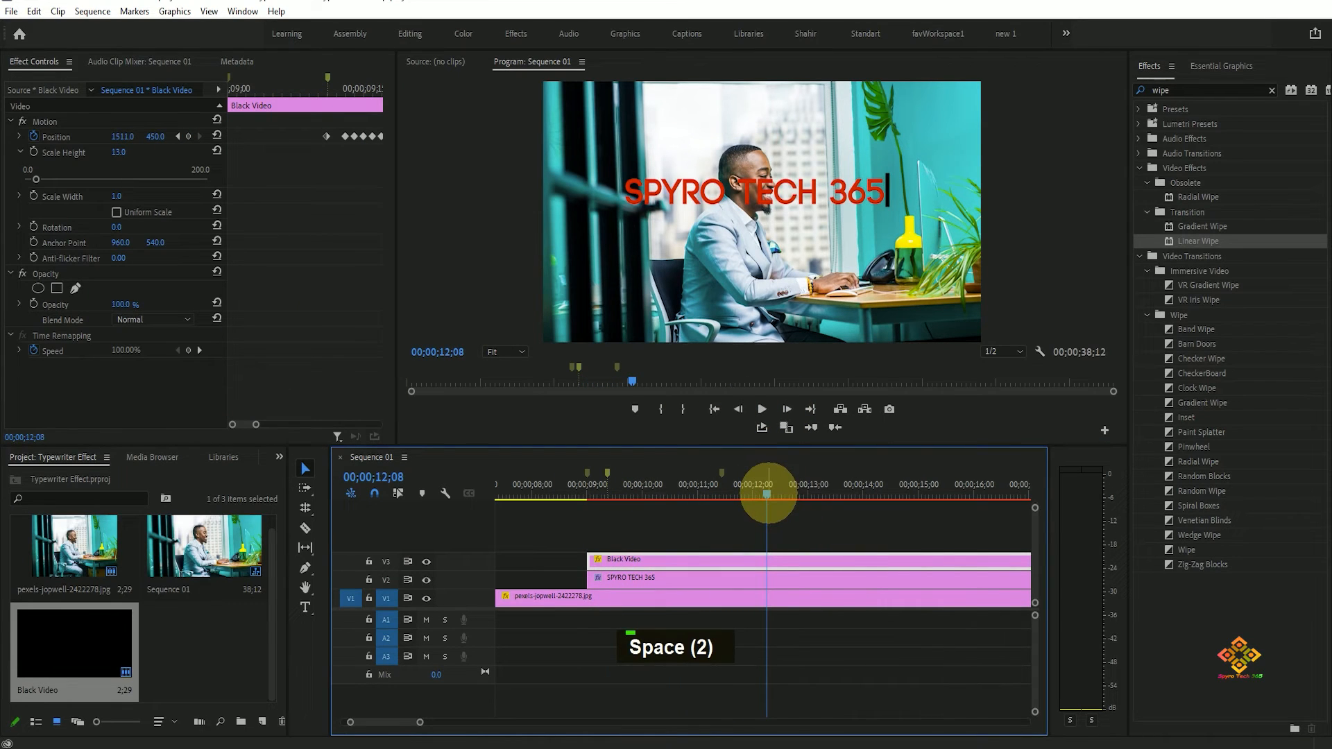
click(576, 489)
key(space)
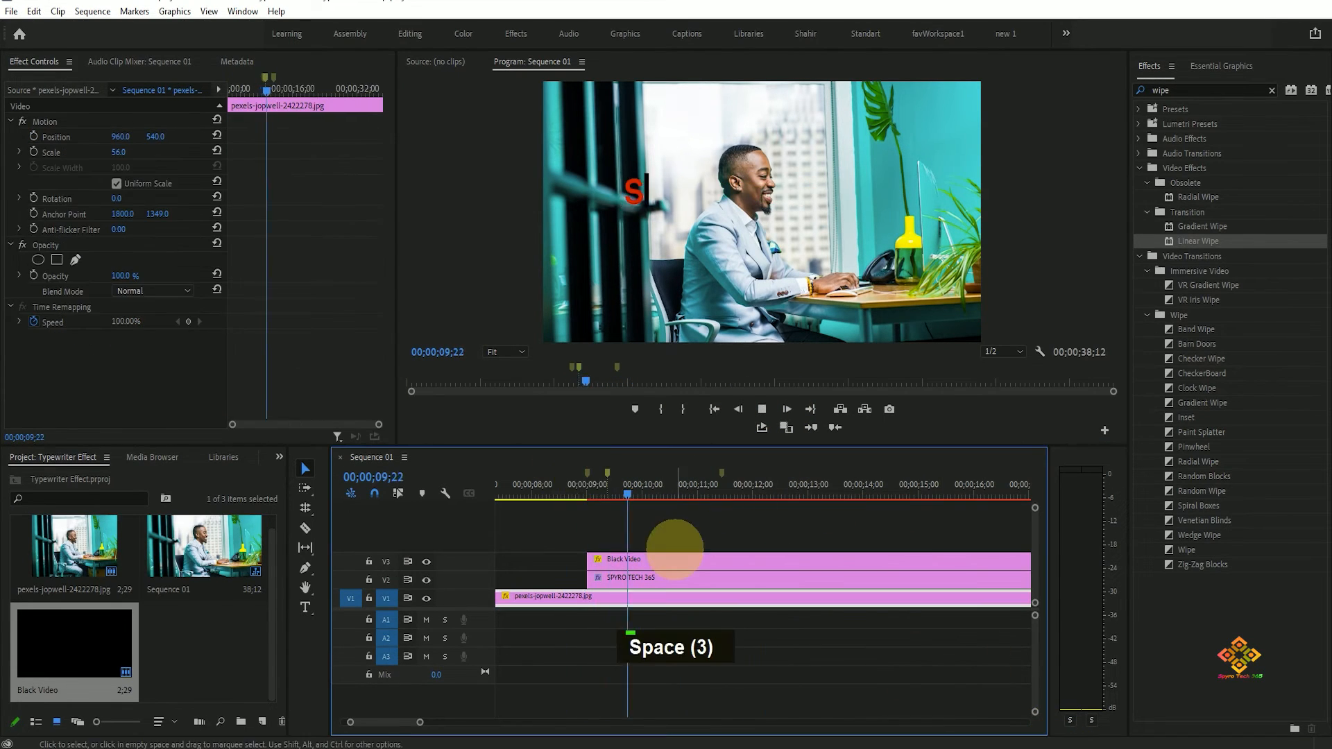
key(space)
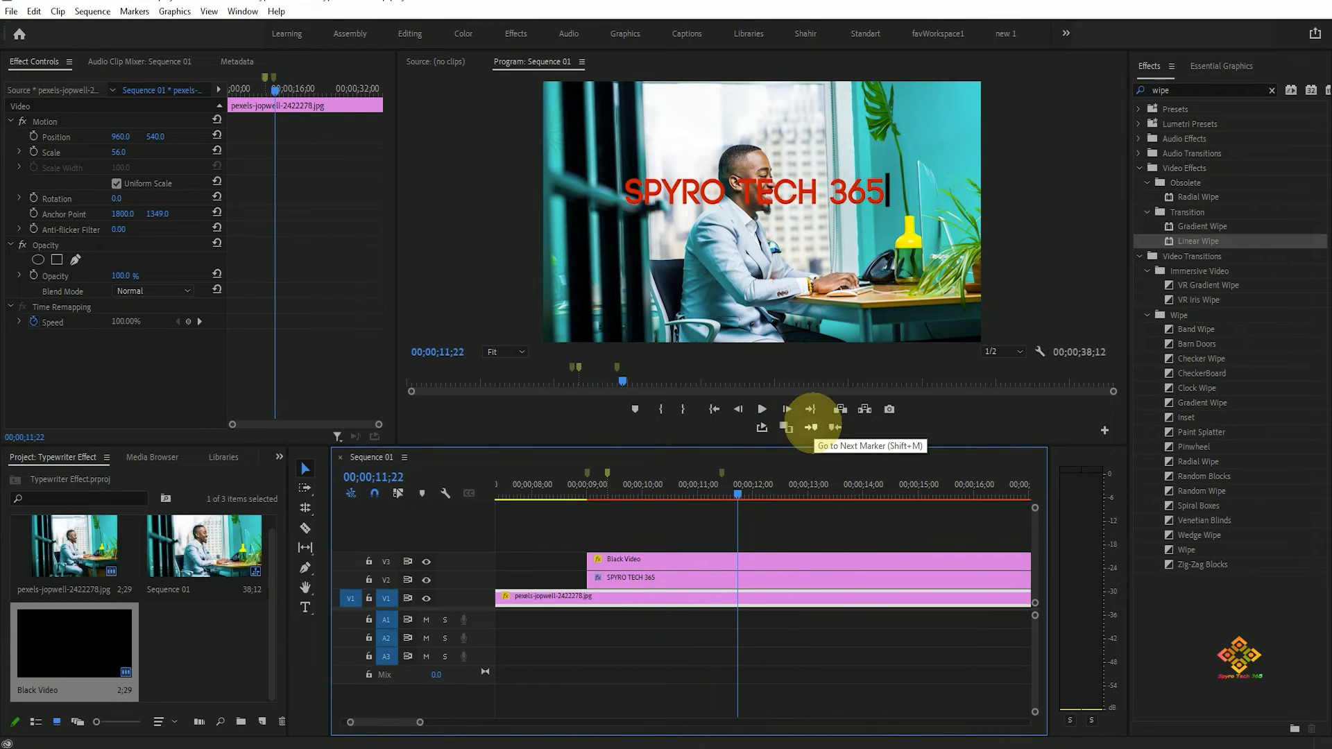
Step: Split the Black Video clip on V3 at the 00;00;11;13 marker, where the title is fully revealed
click(835, 426)
click(739, 561)
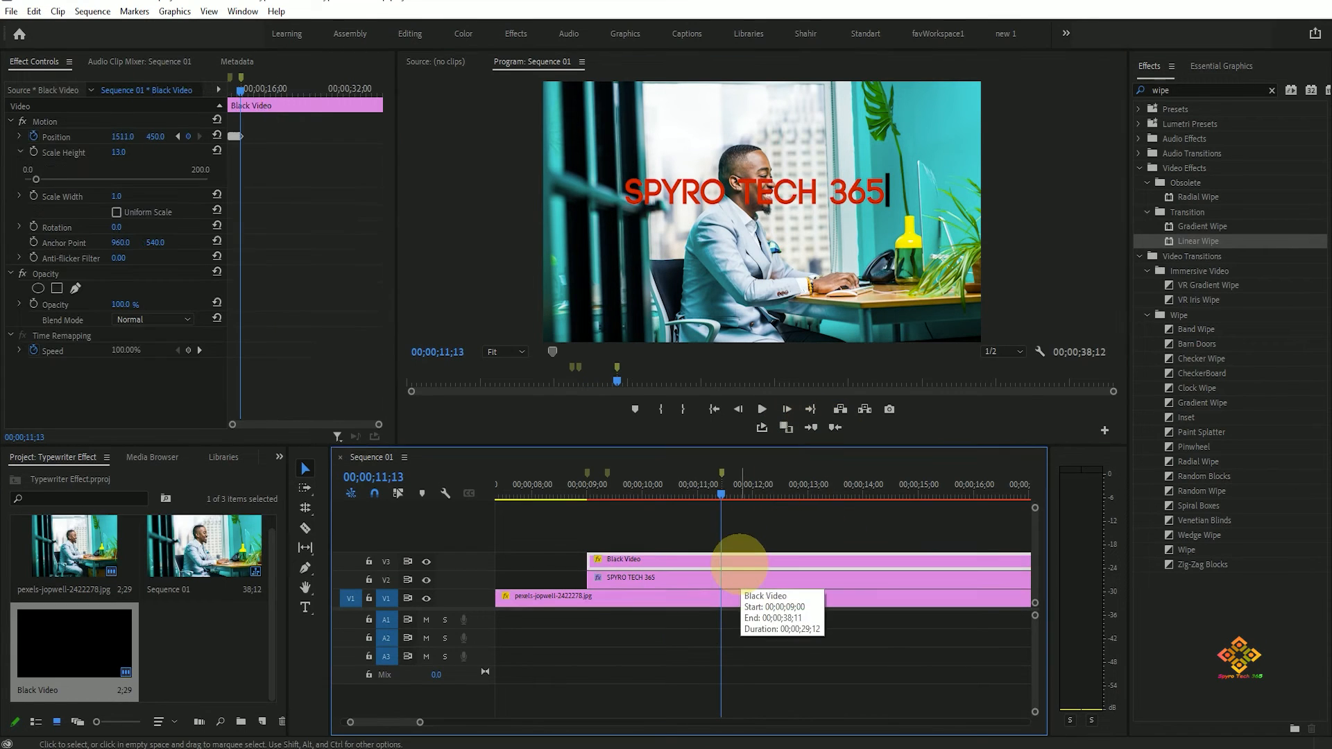
key(ctrl+q)
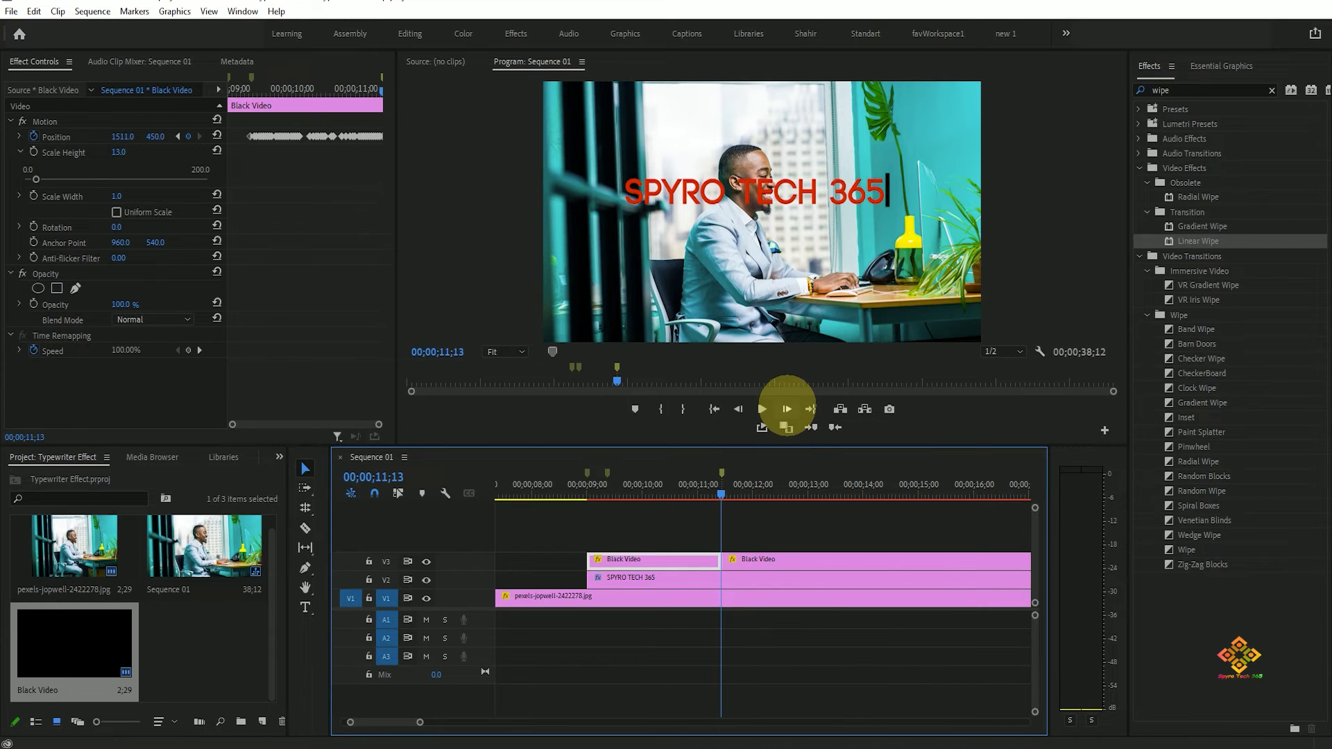
Step: Cut the remaining Black Video clip on V3 into one-frame pieces at 00;00;11;14, 00;00;11;15 and 00;00;11;16
click(787, 408)
scroll(722, 578, up, 5)
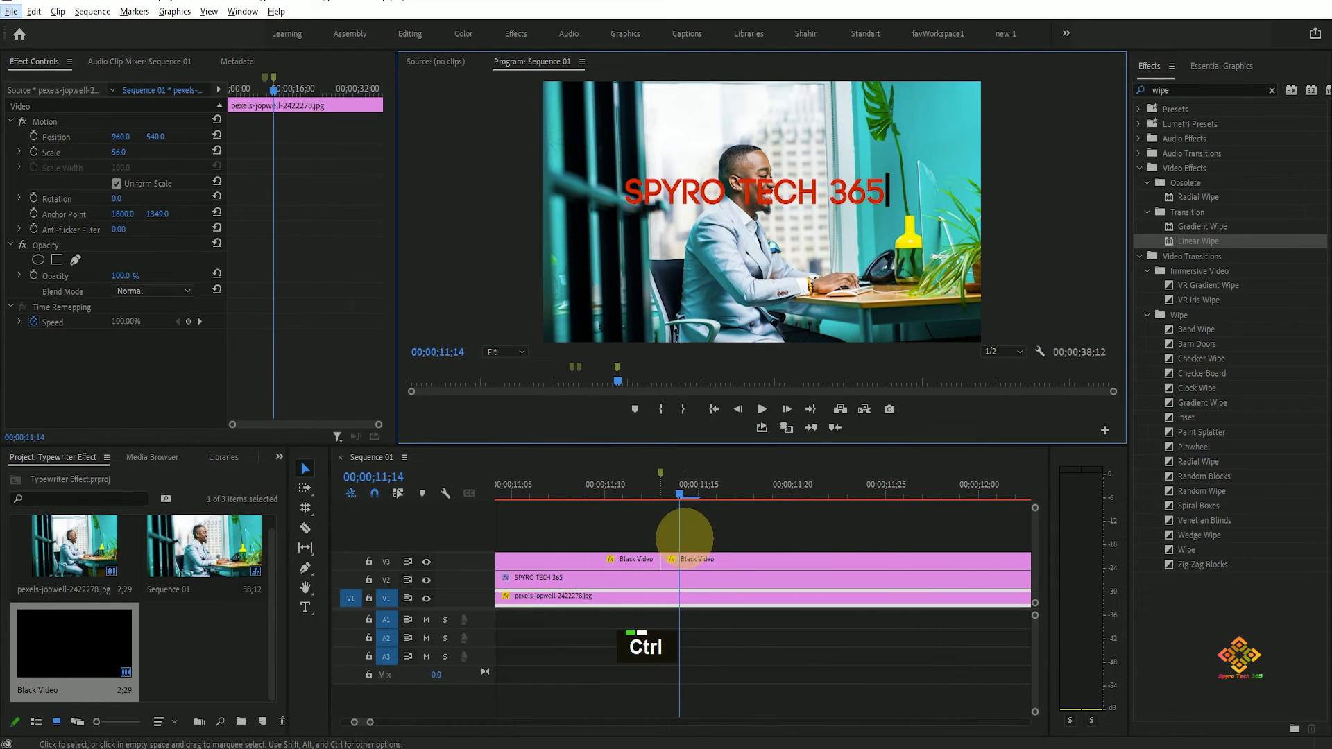
key(ctrl+z)
key(ctrl+shift+z)
click(709, 561)
key(ctrl+q)
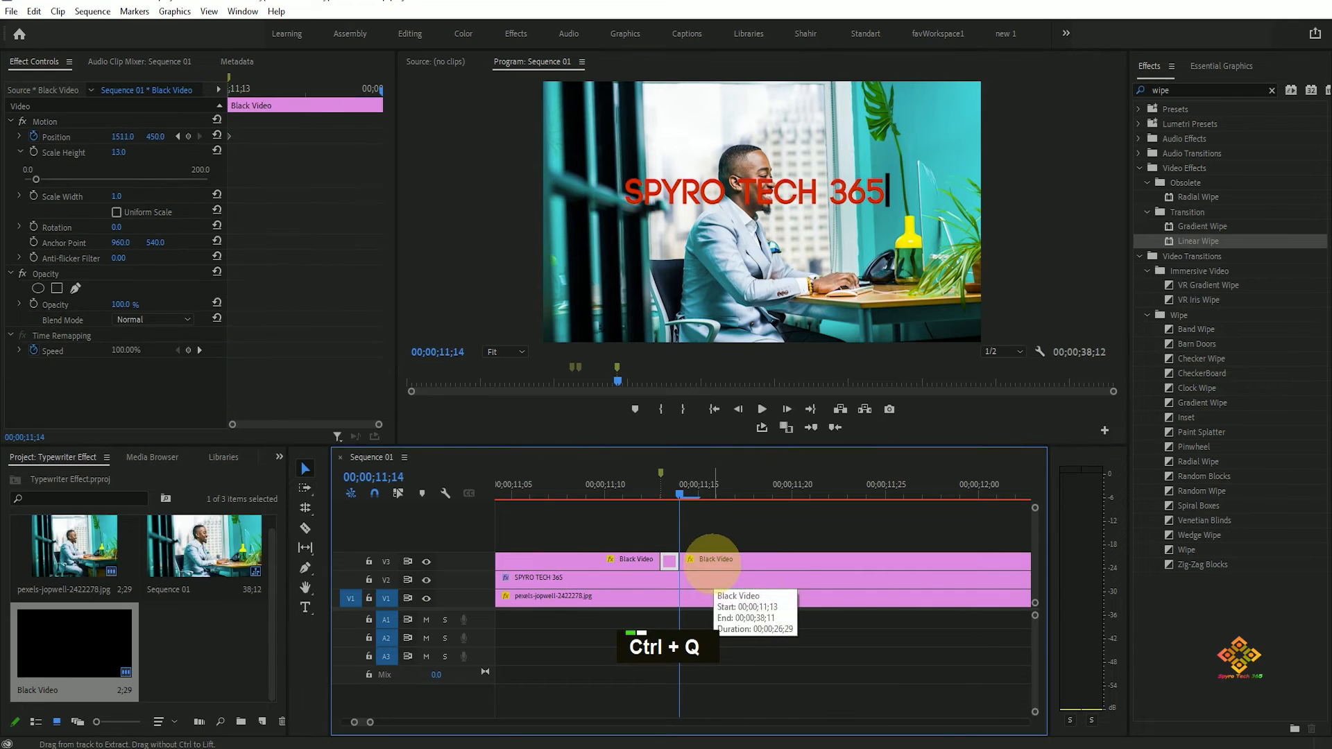
click(787, 408)
click(763, 561)
key(ctrl+q)
click(787, 408)
key(ctrl+q)
key(Right)
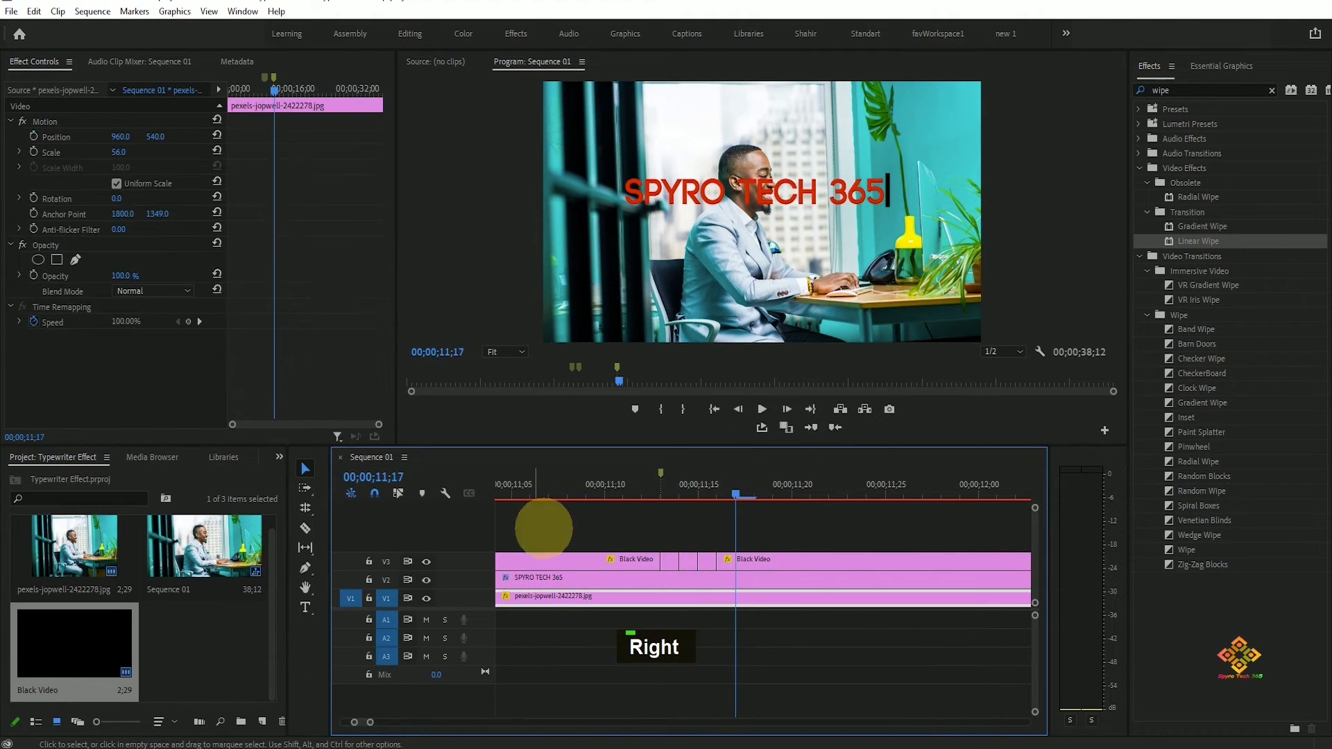
Step: Cut the remaining Black Video clip on V3 into further one-frame pieces at 00;00;11;17, 00;00;11;18, 00;00;11;19 and 00;00;11;20
click(771, 558)
key(ctrl+q)
key(Right)
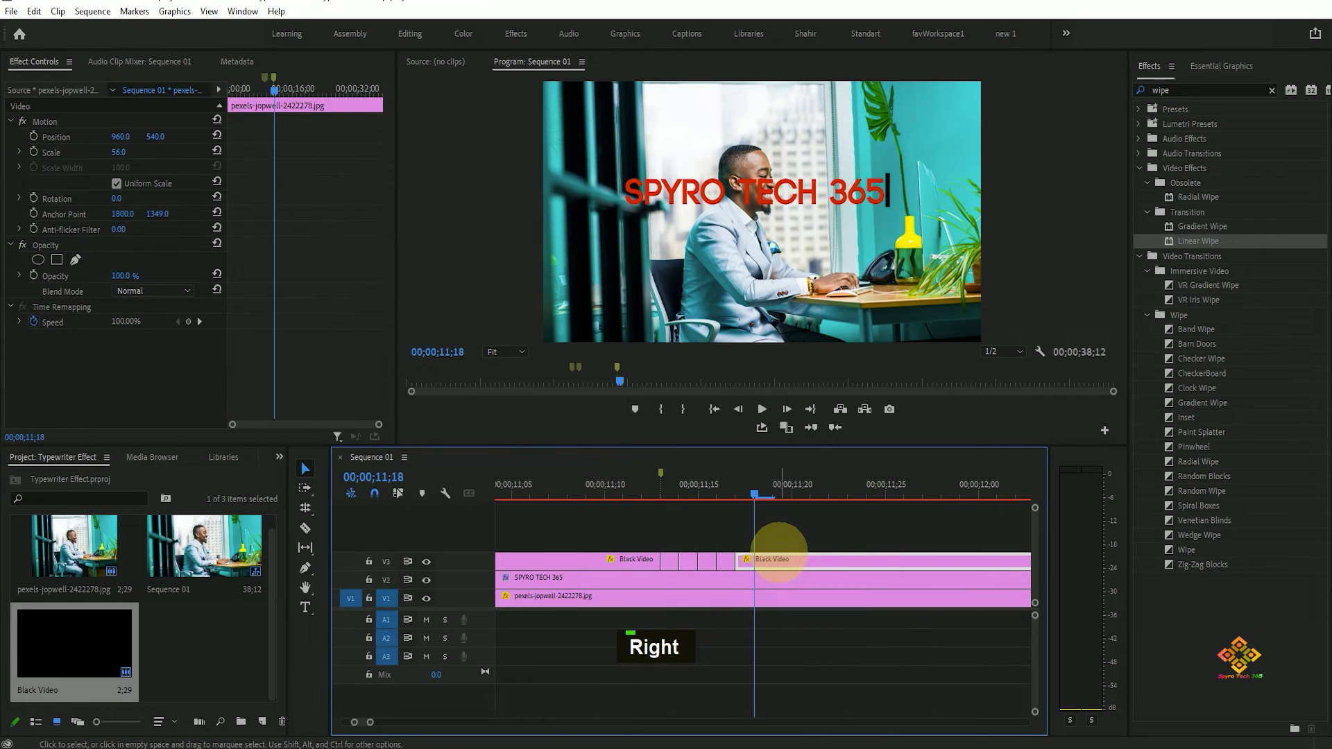
click(306, 528)
click(756, 559)
key(Right)
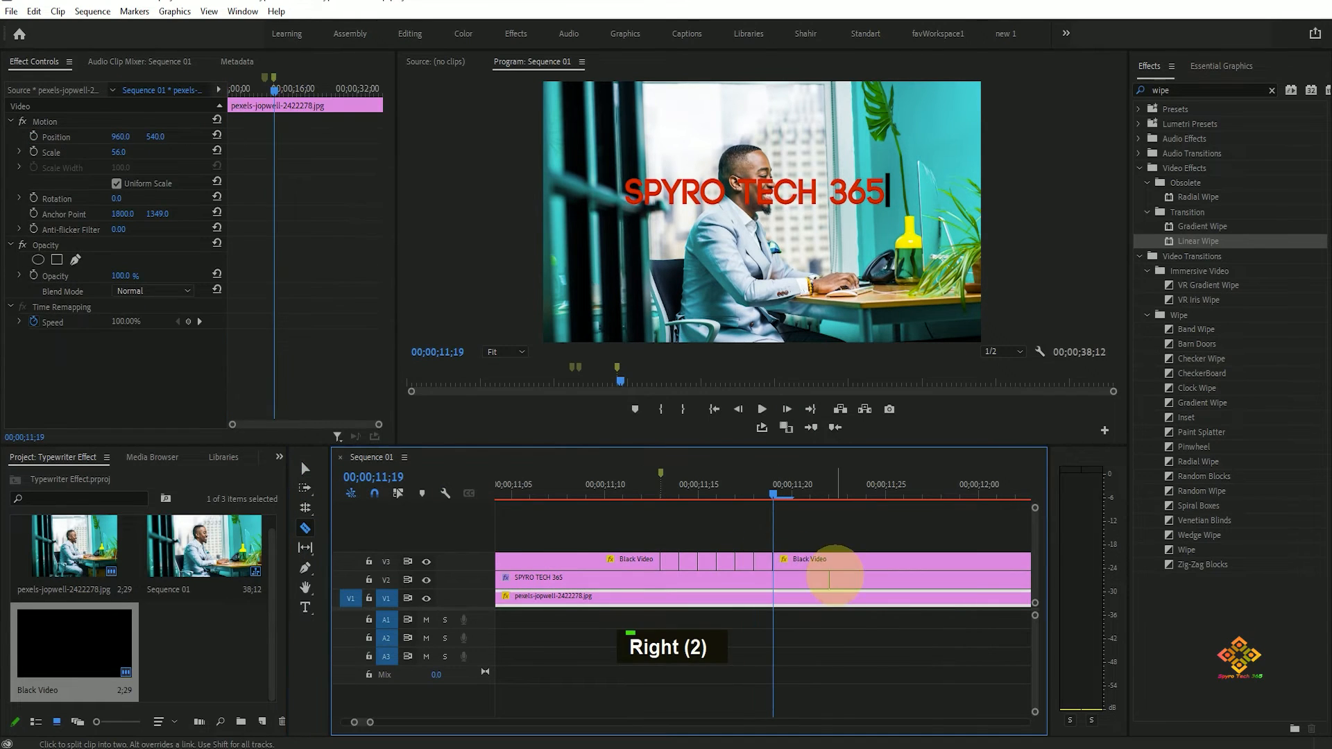
click(772, 559)
key(Right)
click(791, 560)
key(v)
Step: Delete the one-frame Black Video pieces at 00;00;11;13, 00;00;11;15 and 00;00;11;17 so the cursor bar blinks
drag(792, 489, 661, 517)
click(670, 559)
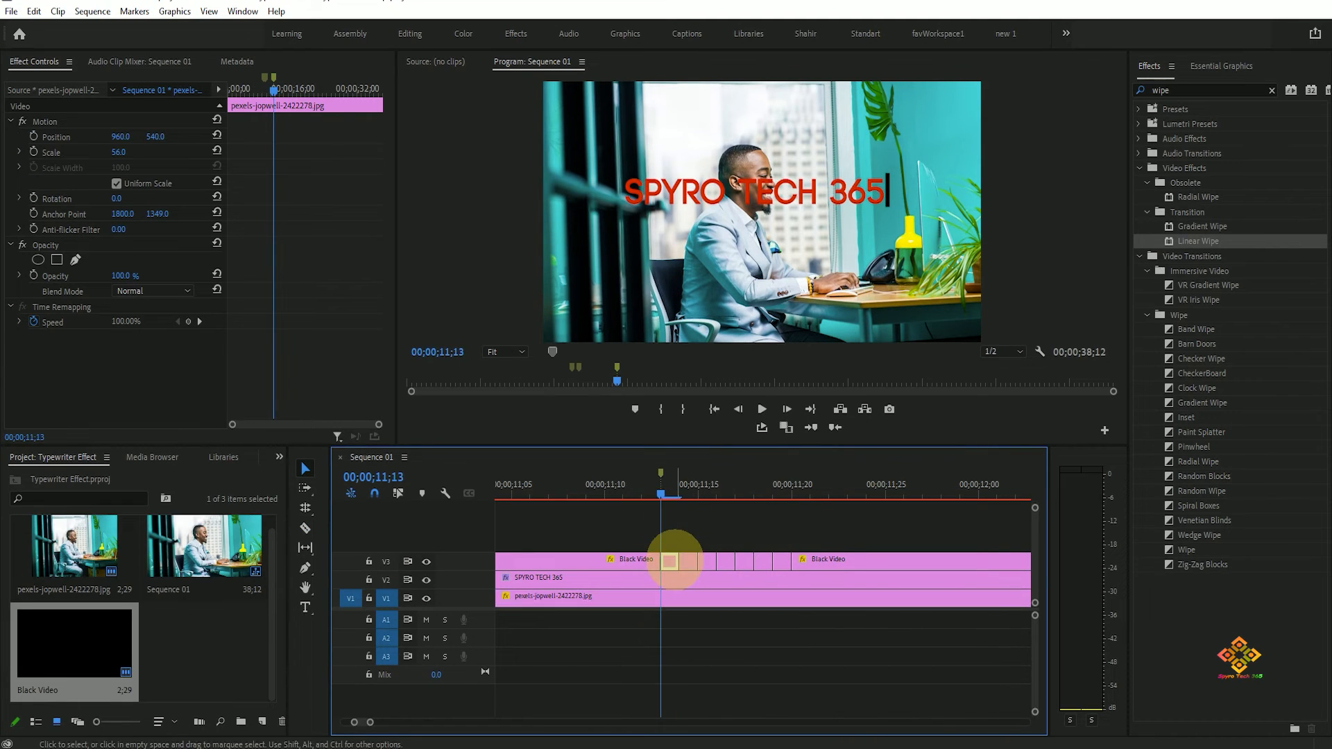
shift+click(707, 560)
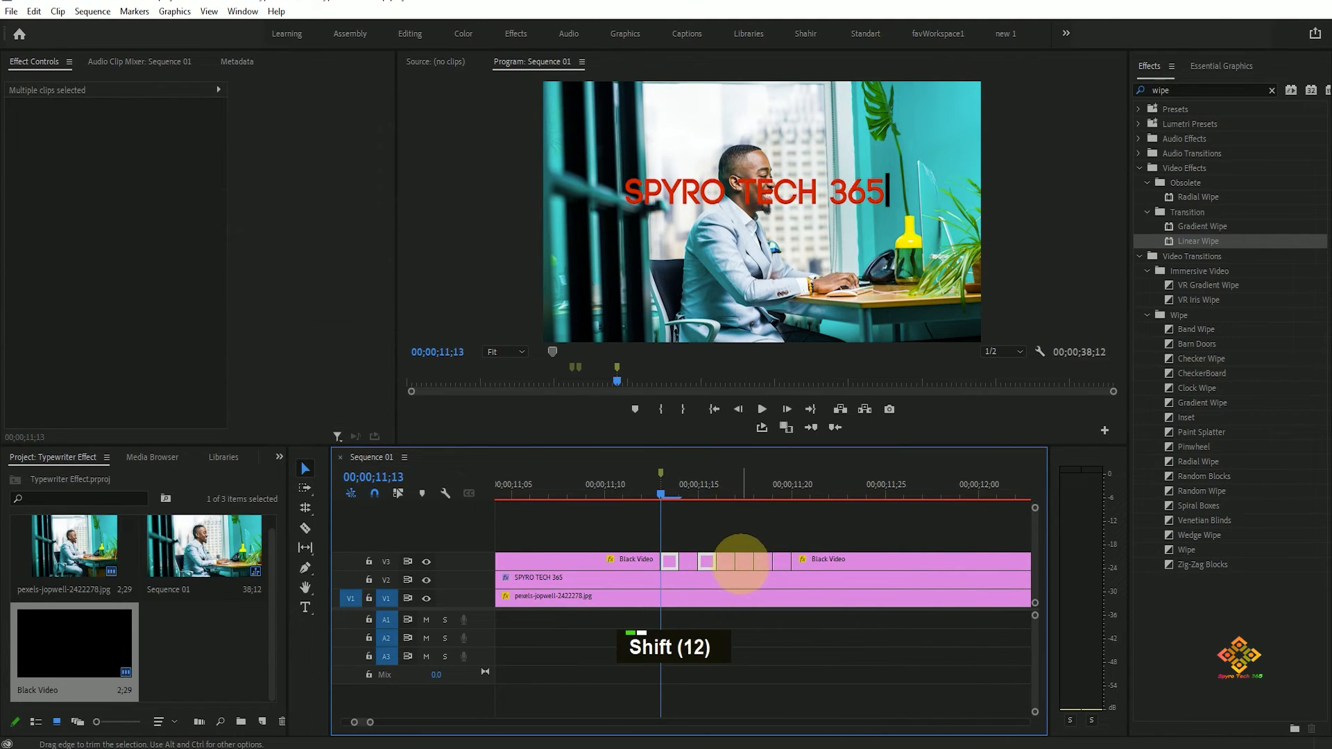
shift+click(745, 559)
key(Delete)
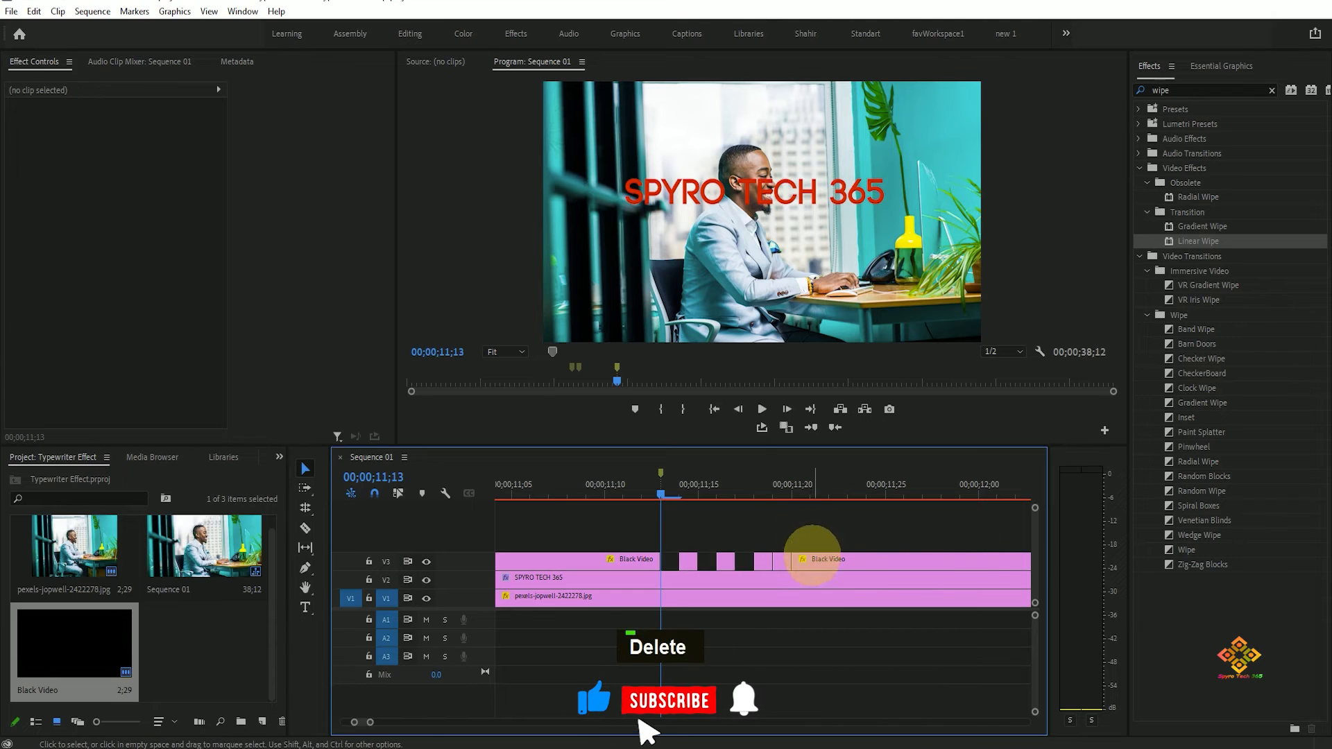
Step: Split the Black Video clip on V3 at 00;00;11;21, and delete the one-frame piece at 00;00;11;19 and everything after the split
click(809, 490)
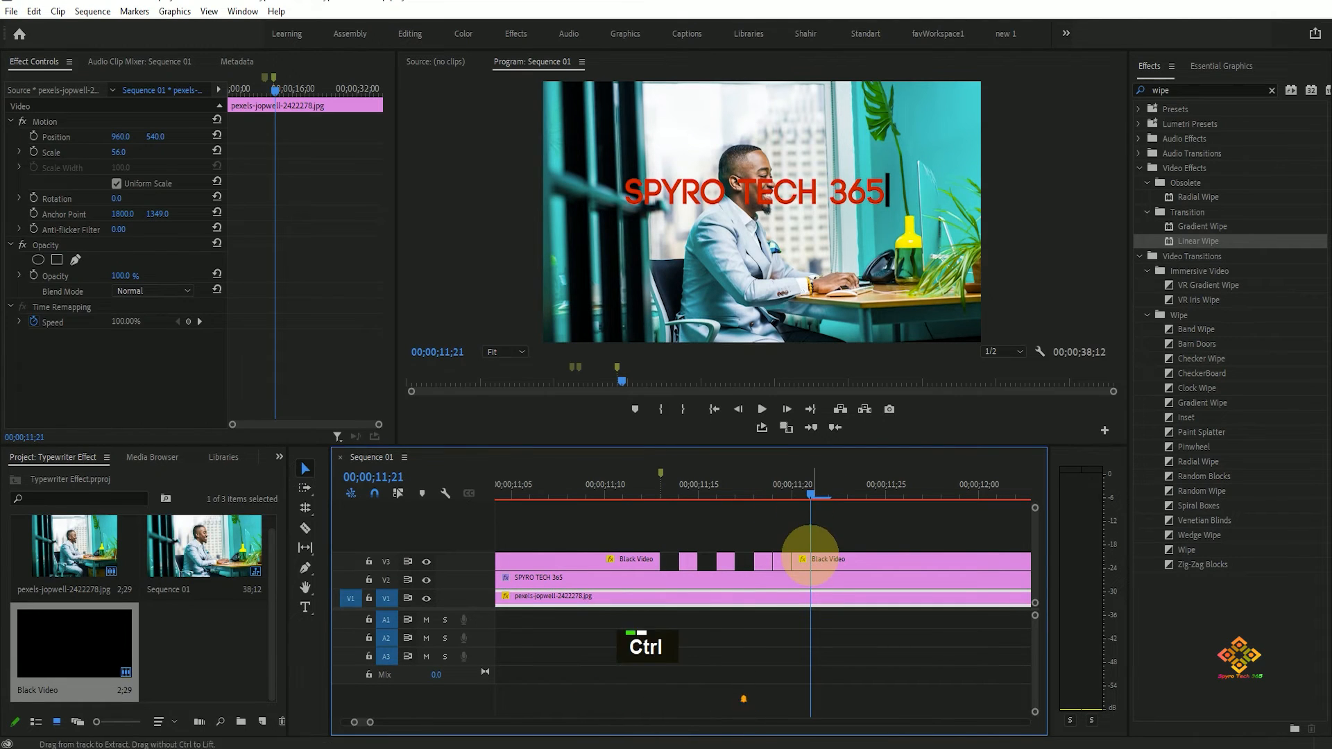
click(813, 558)
key(ctrl+q)
key(Delete)
key(ctrl+z)
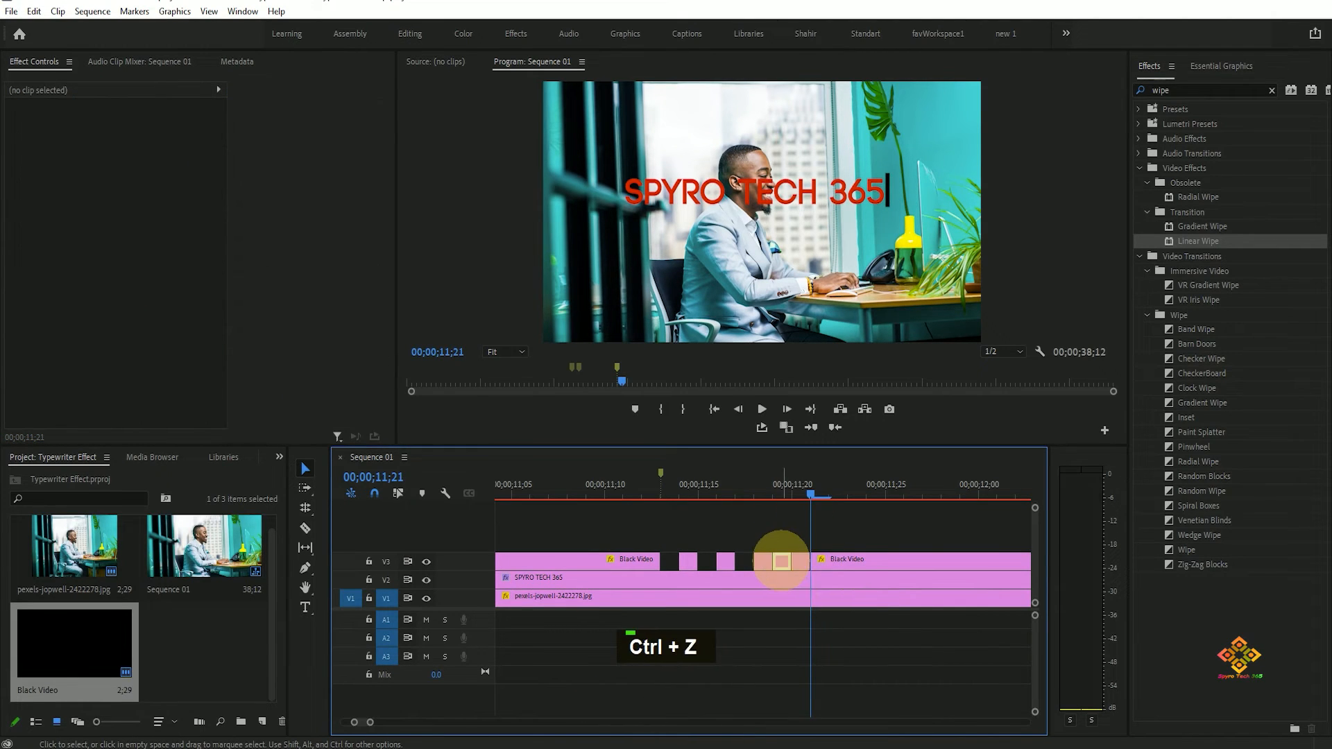
key(Delete)
click(839, 559)
key(Delete)
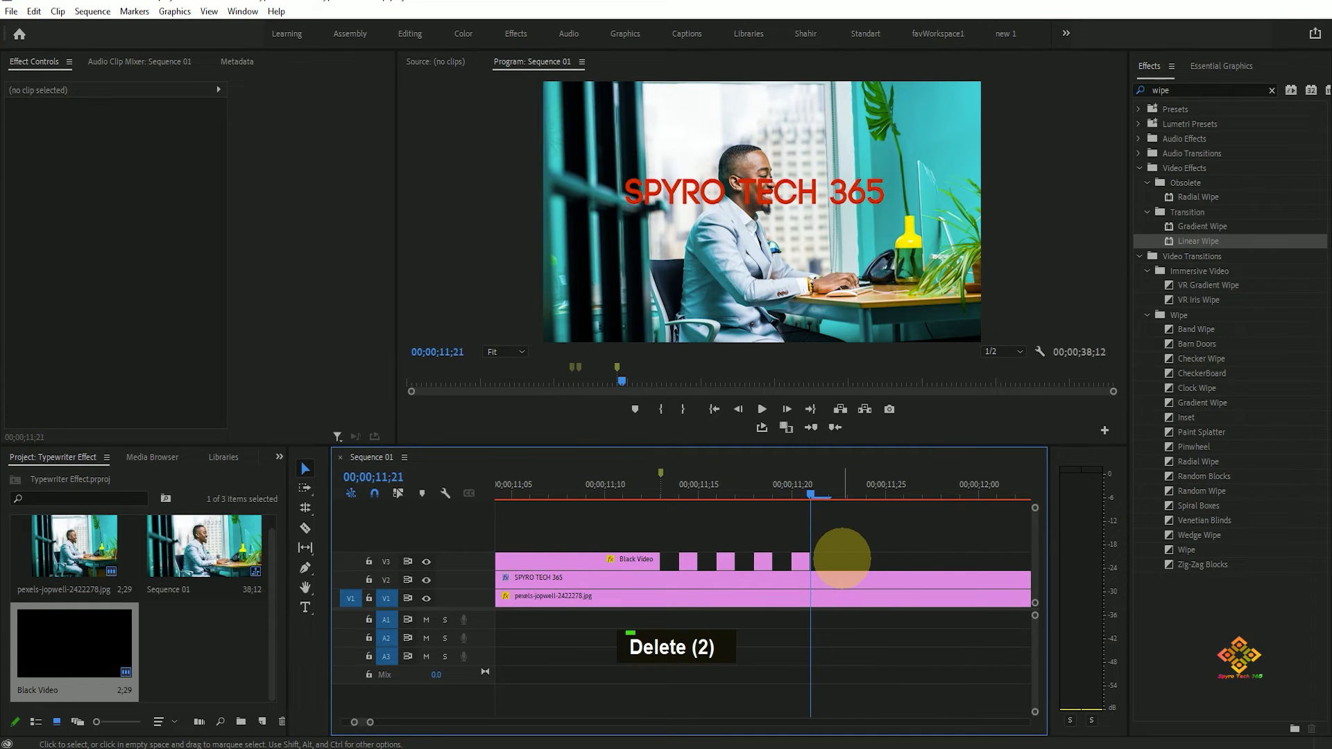
Step: Play the end of the SPYRO TECH 365 reveal several times to check how the cursor bar blinks
scroll(847, 556, down, 5)
click(811, 485)
key(space)
key(space)
key(space)
click(793, 494)
key(space)
key(space)
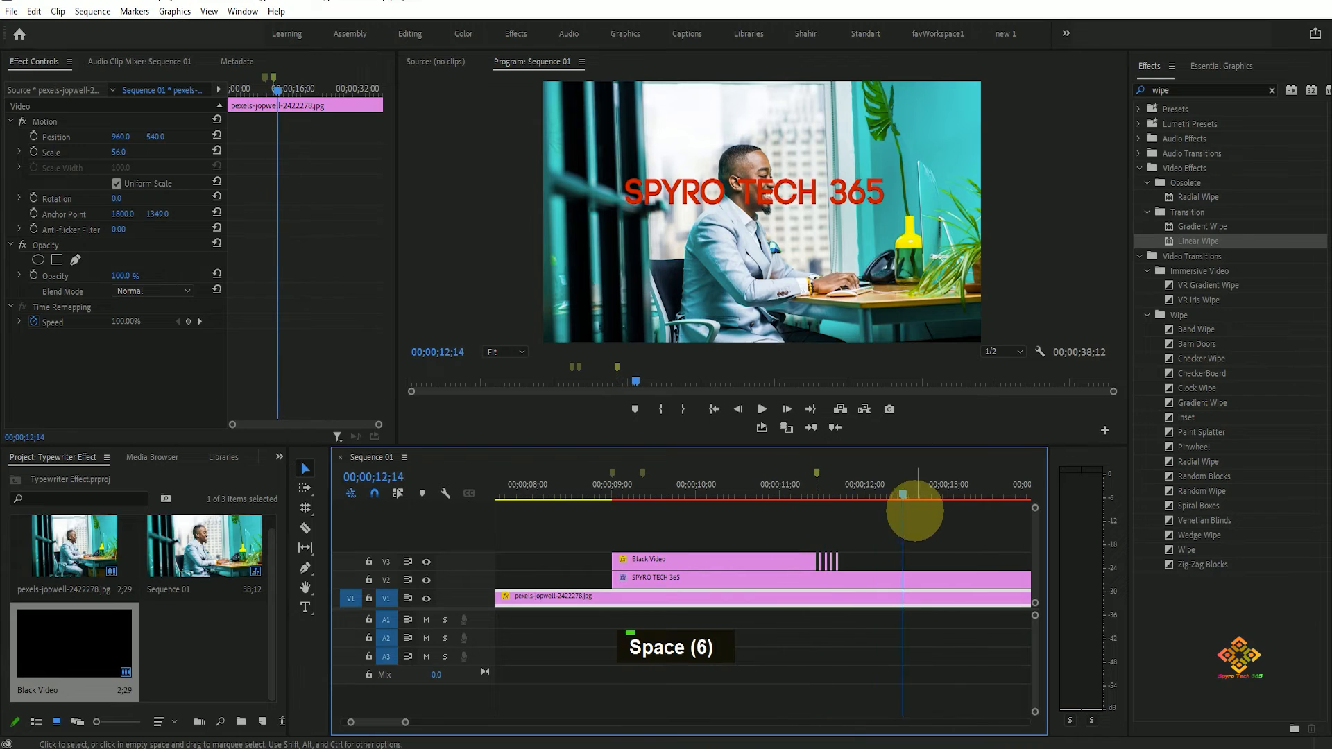
scroll(919, 556, up, 2)
click(747, 493)
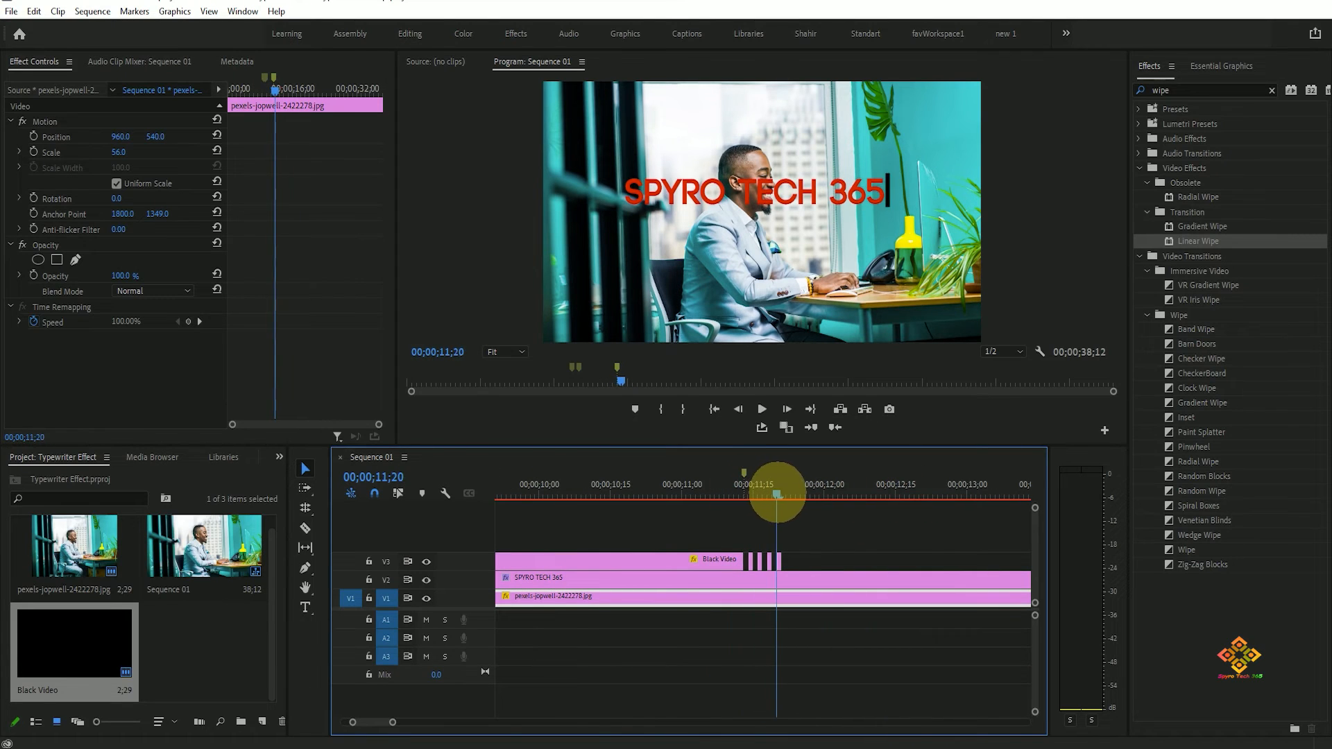
key(space)
key(space)
click(725, 491)
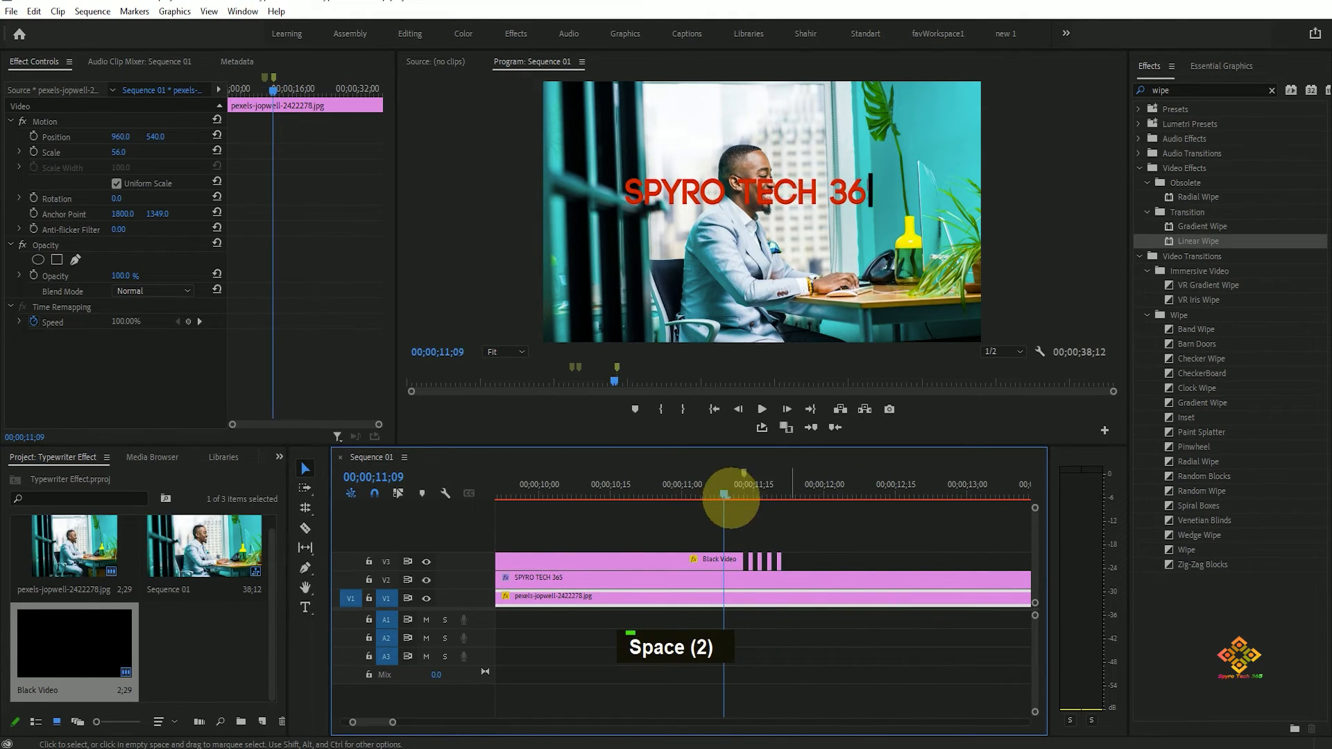
drag(757, 561, 799, 561)
scroll(866, 562, up, 3)
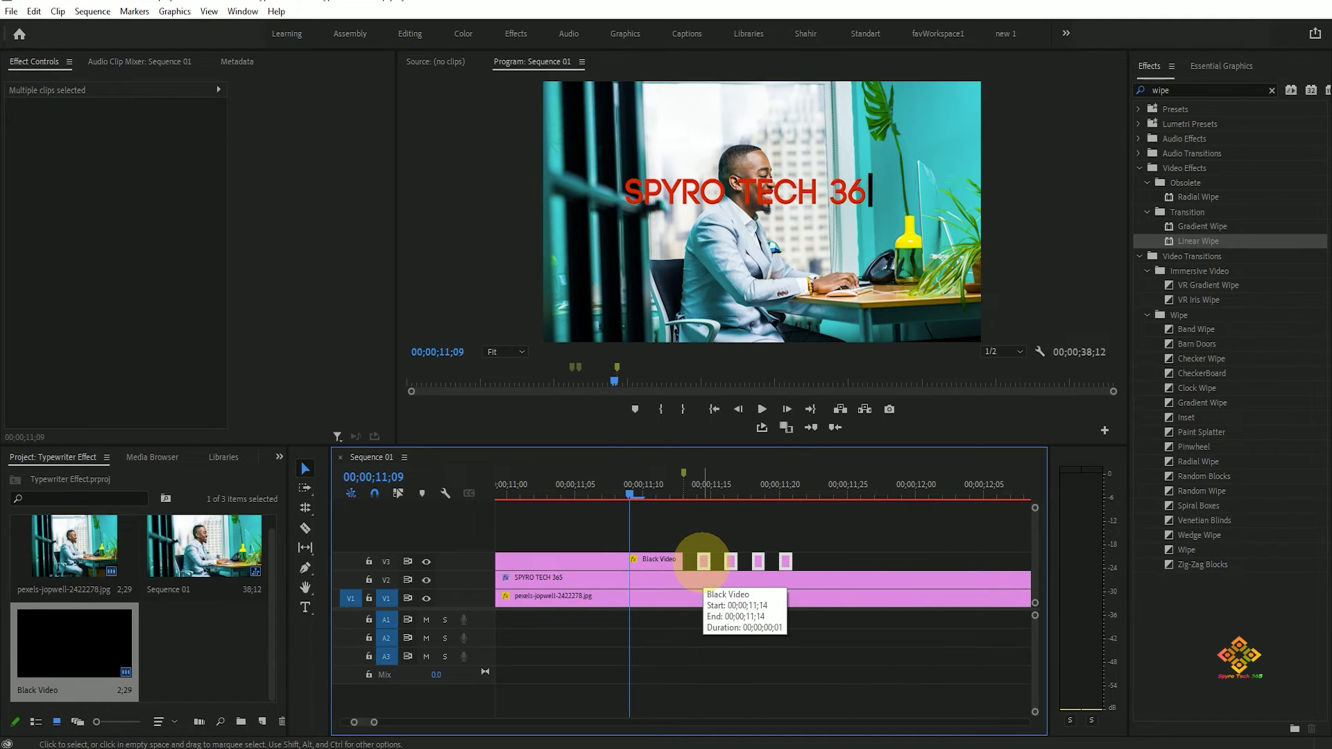
drag(725, 561, 833, 562)
key(ctrl+z)
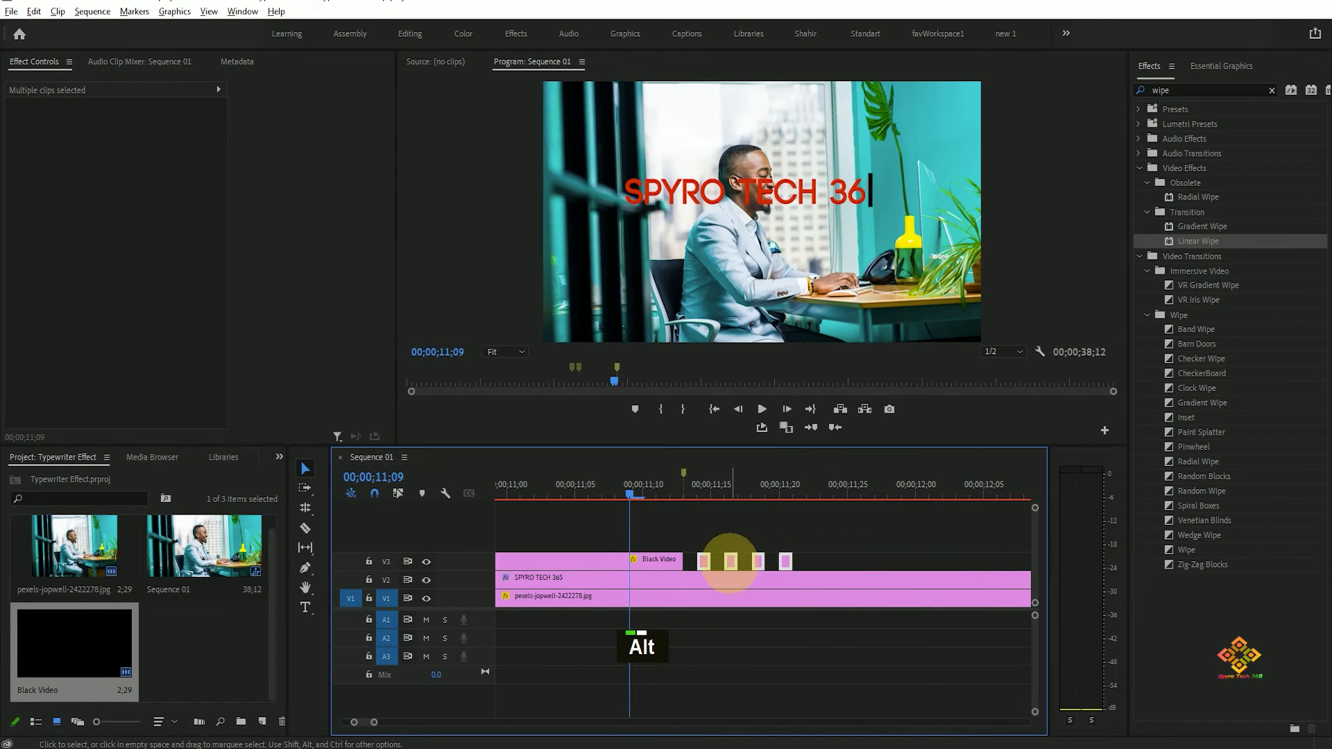
Step: Duplicate and shift the one-frame Black Video pieces after the 00;00;11;13 marker to build two-frame blinks separated by one-frame gaps
drag(732, 561, 719, 562)
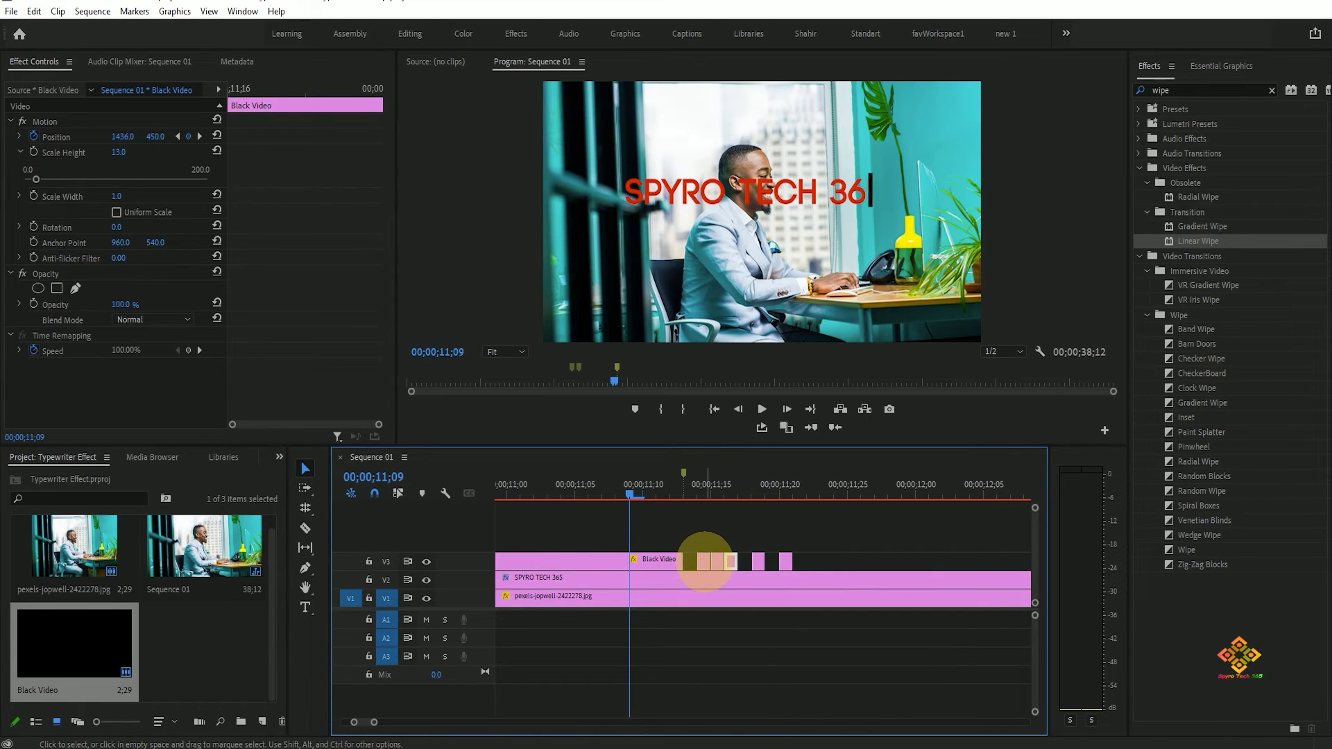
drag(735, 562, 805, 560)
click(817, 557)
drag(763, 494, 782, 494)
drag(821, 559, 817, 559)
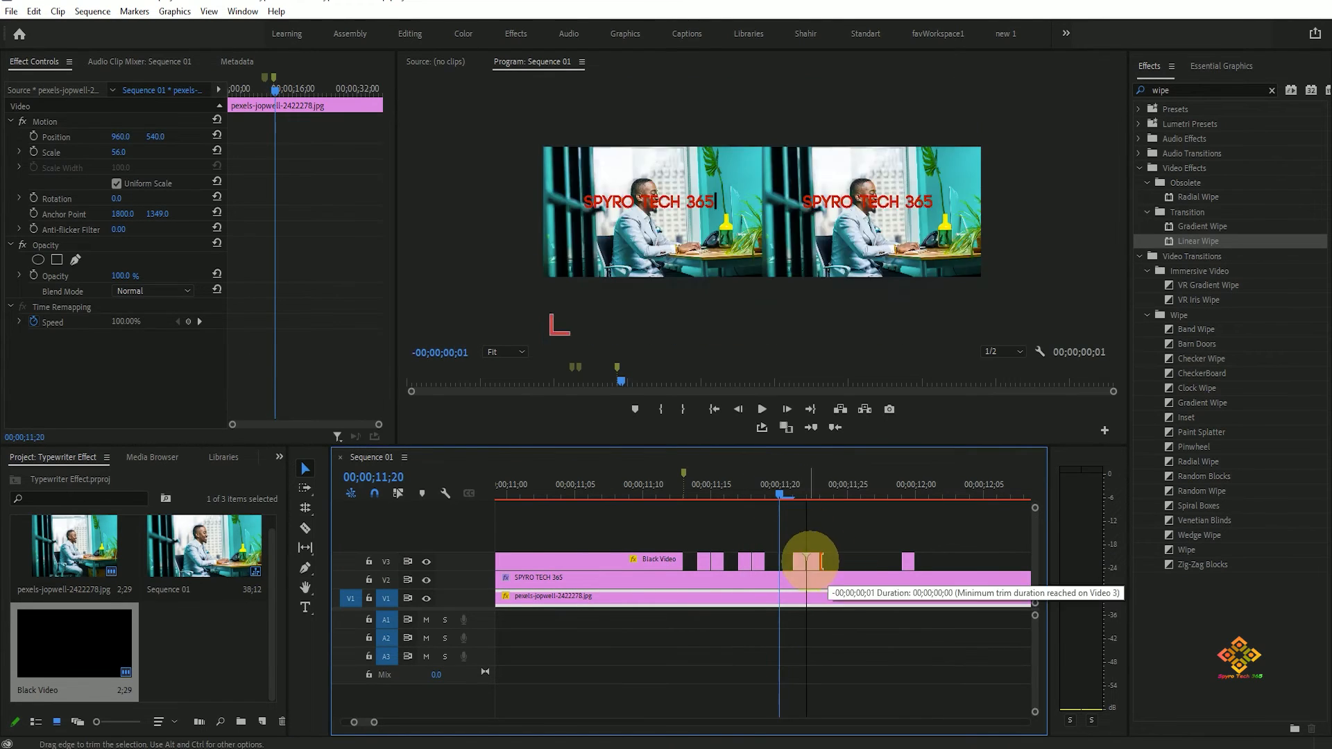
key(ctrl+z)
Step: Duplicate the two-frame blink at 00;00;11;20 after a one-frame gap, and delete the stray Black Video piece at 00;00;11;29
click(836, 558)
shift+click(813, 560)
shift+click(800, 562)
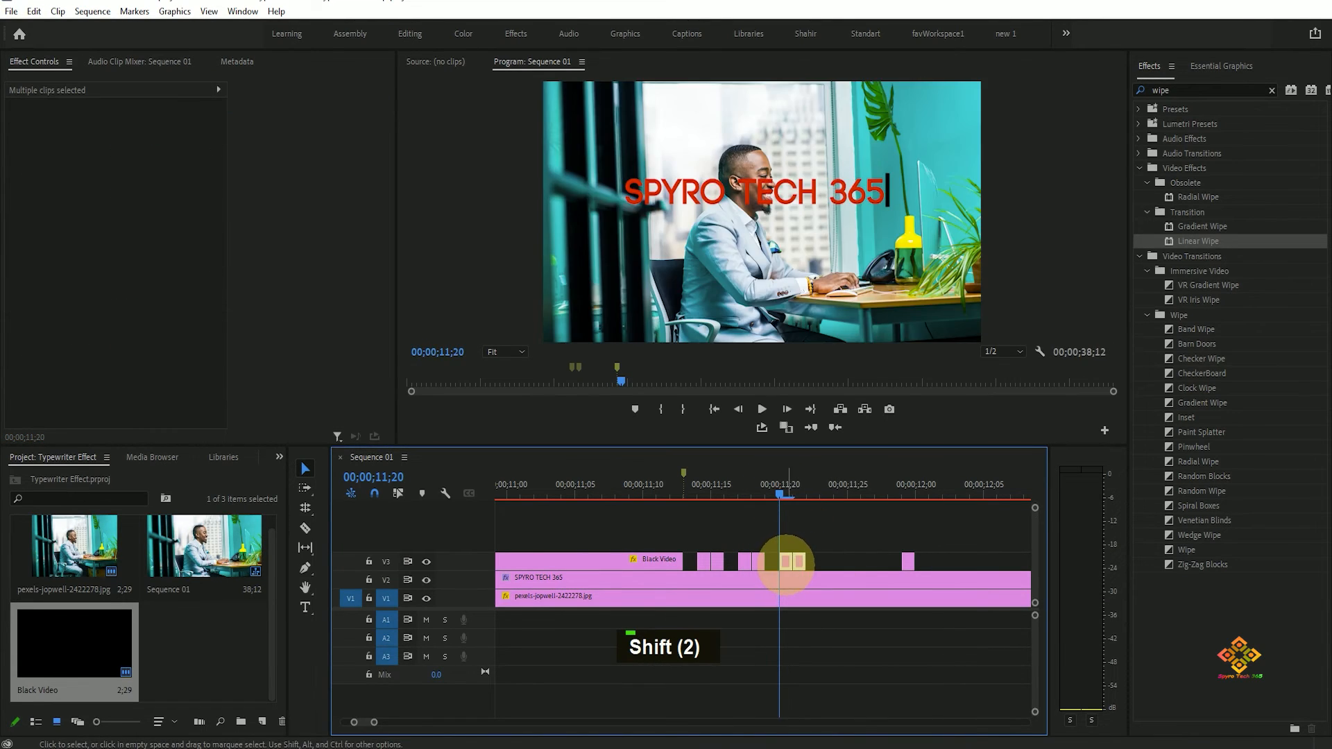
drag(803, 561, 836, 560)
shift+click(806, 494)
drag(809, 490, 755, 491)
click(908, 560)
key(Delete)
Step: Play the sequence around the end of the title reveal to check the two-frame cursor blinks
scroll(787, 564, down, 4)
key(space)
key(space)
key(space)
key(space)
key(space)
key(space)
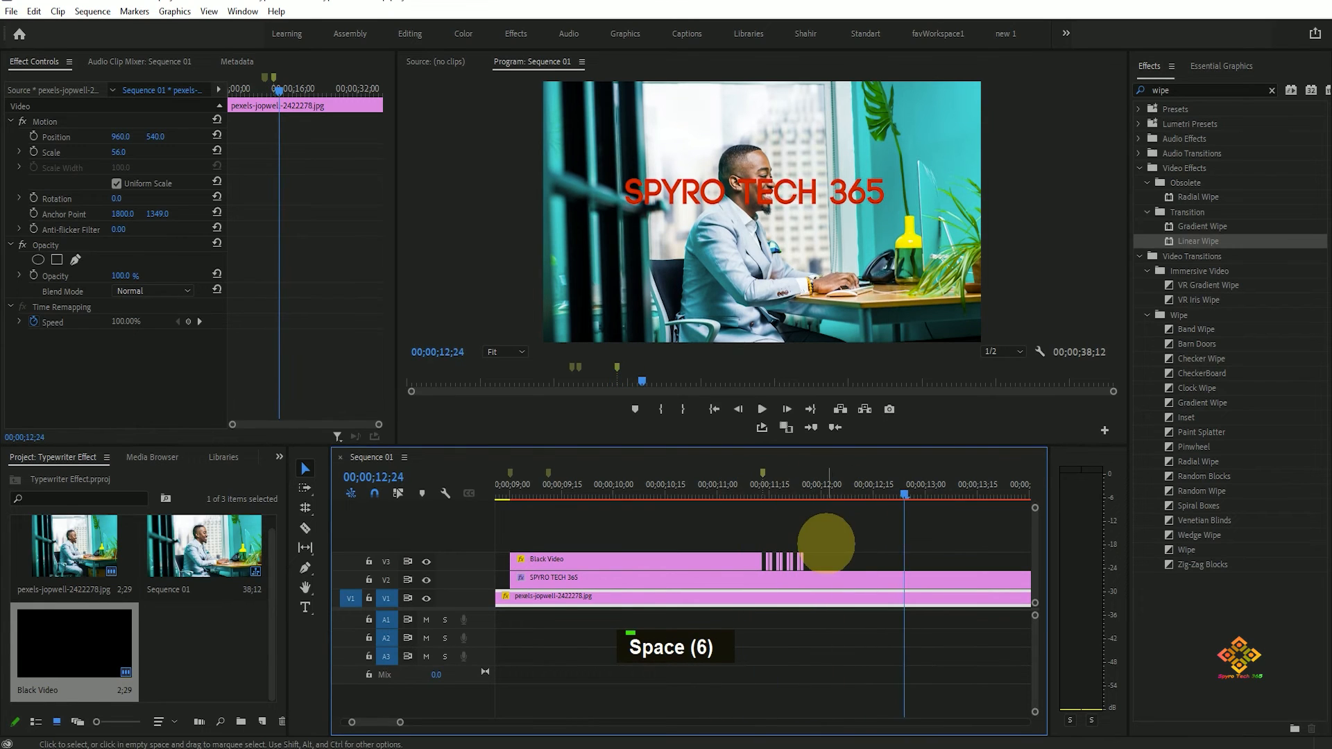
Step: Duplicate the group of blinking Black Video pieces on V3 to directly before the long Black Video clip, ending at its start
scroll(812, 556, up, 4)
drag(686, 562, 686, 563)
drag(369, 721, 365, 721)
scroll(506, 690, down, 3)
drag(874, 555, 544, 559)
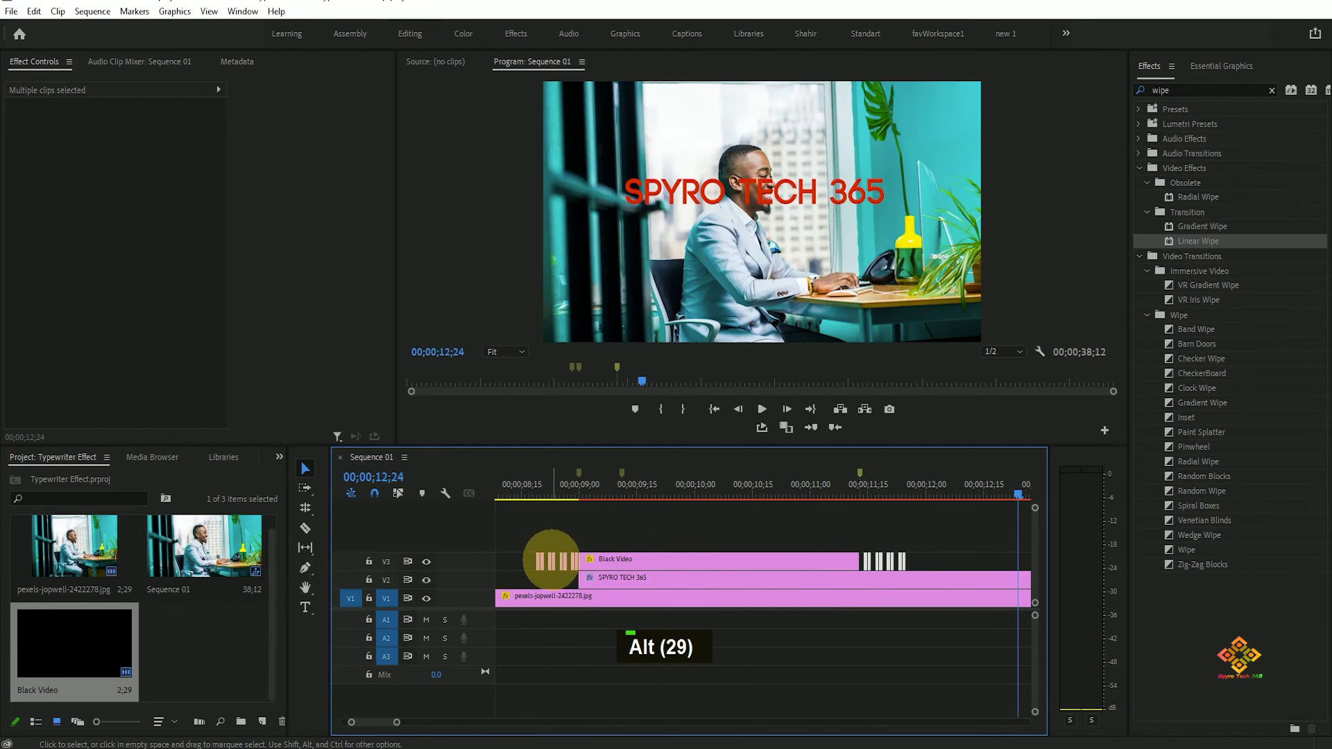
key(alt)
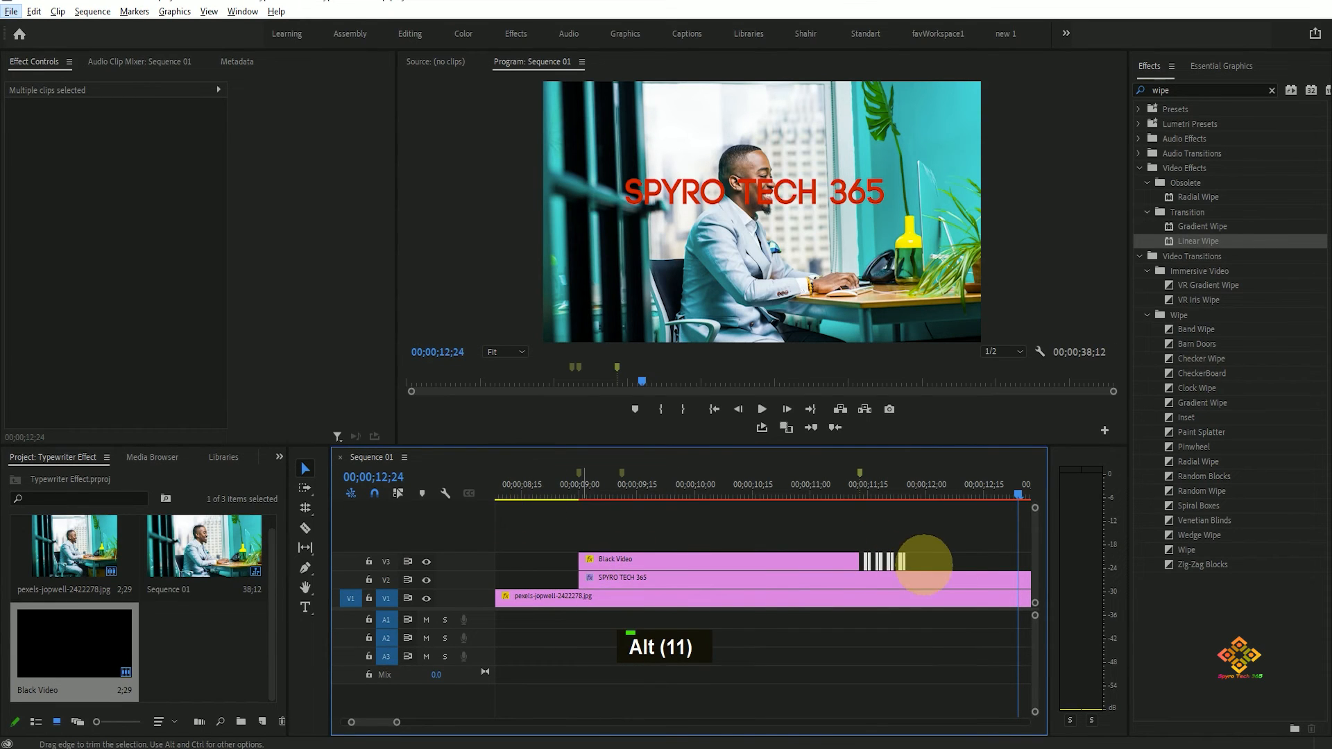
drag(880, 562, 555, 559)
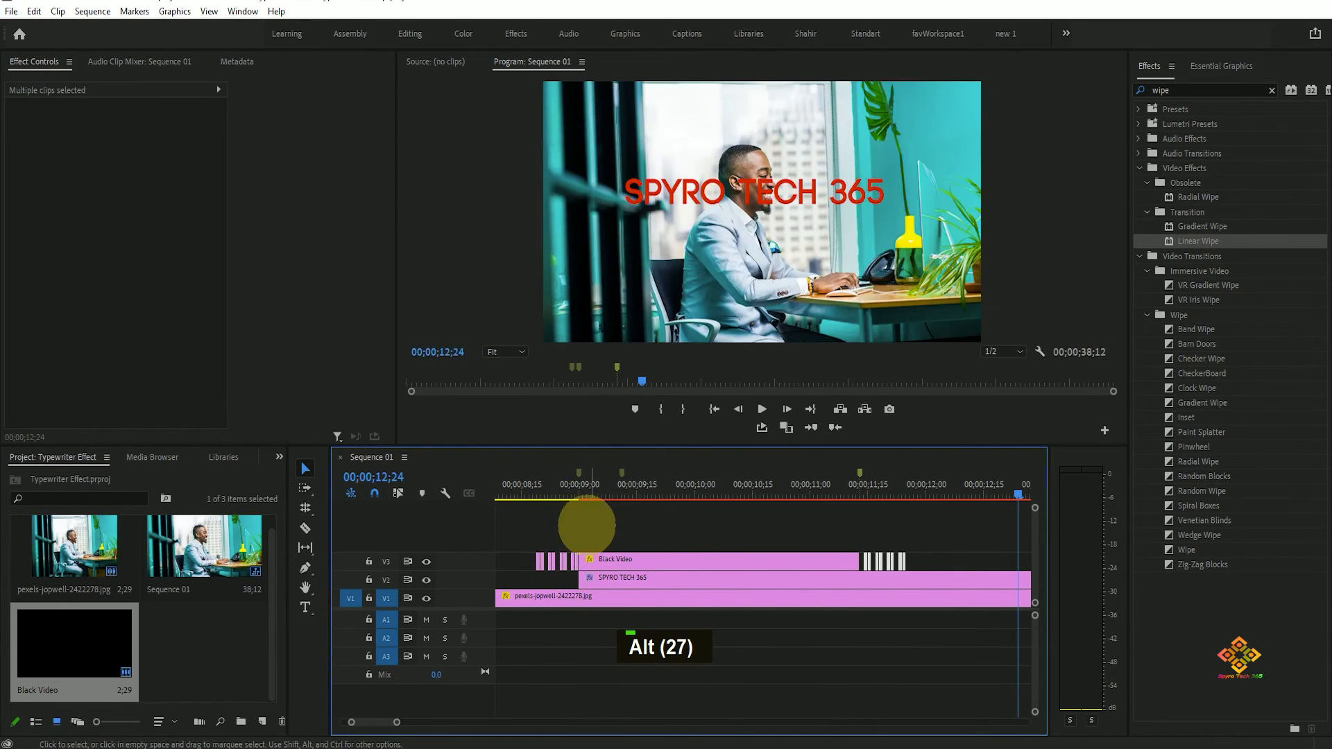
Step: Step through the first frames of the long Black Video clip to examine its starting Position value
click(581, 488)
scroll(556, 603, up, 5)
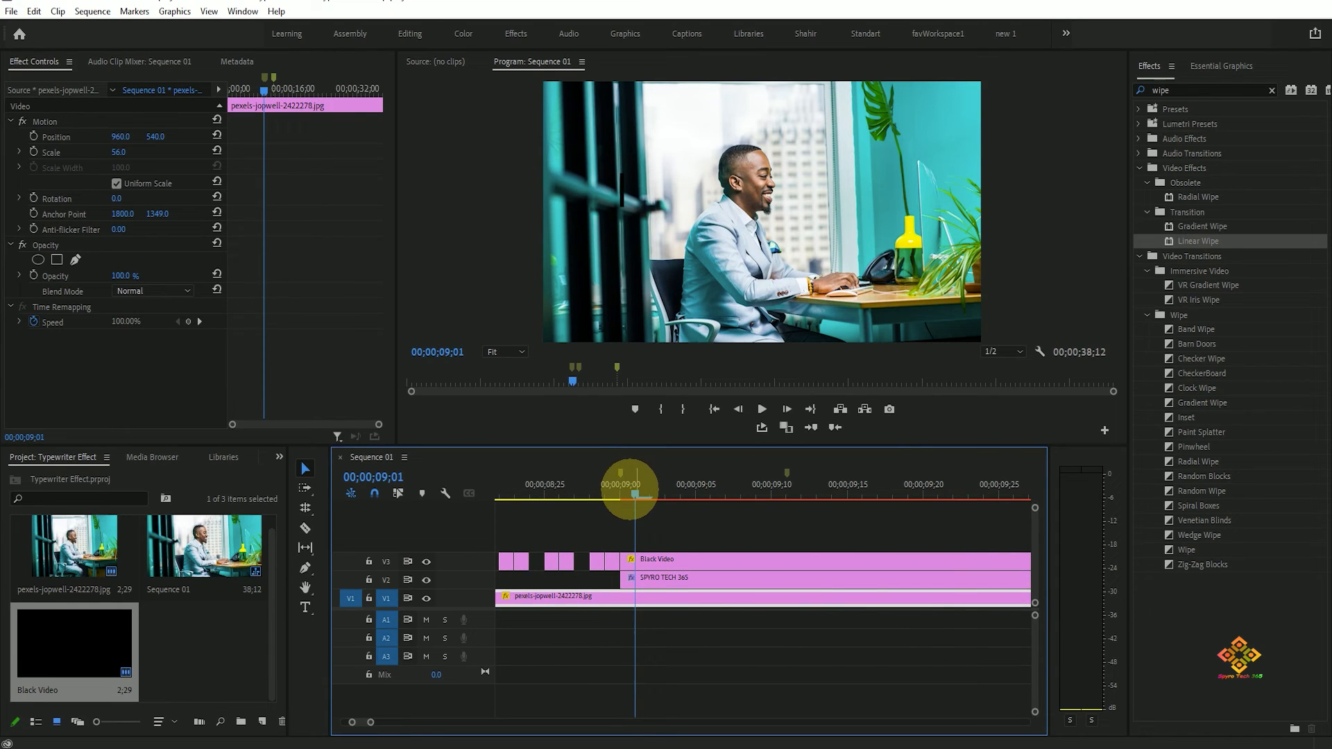
click(655, 559)
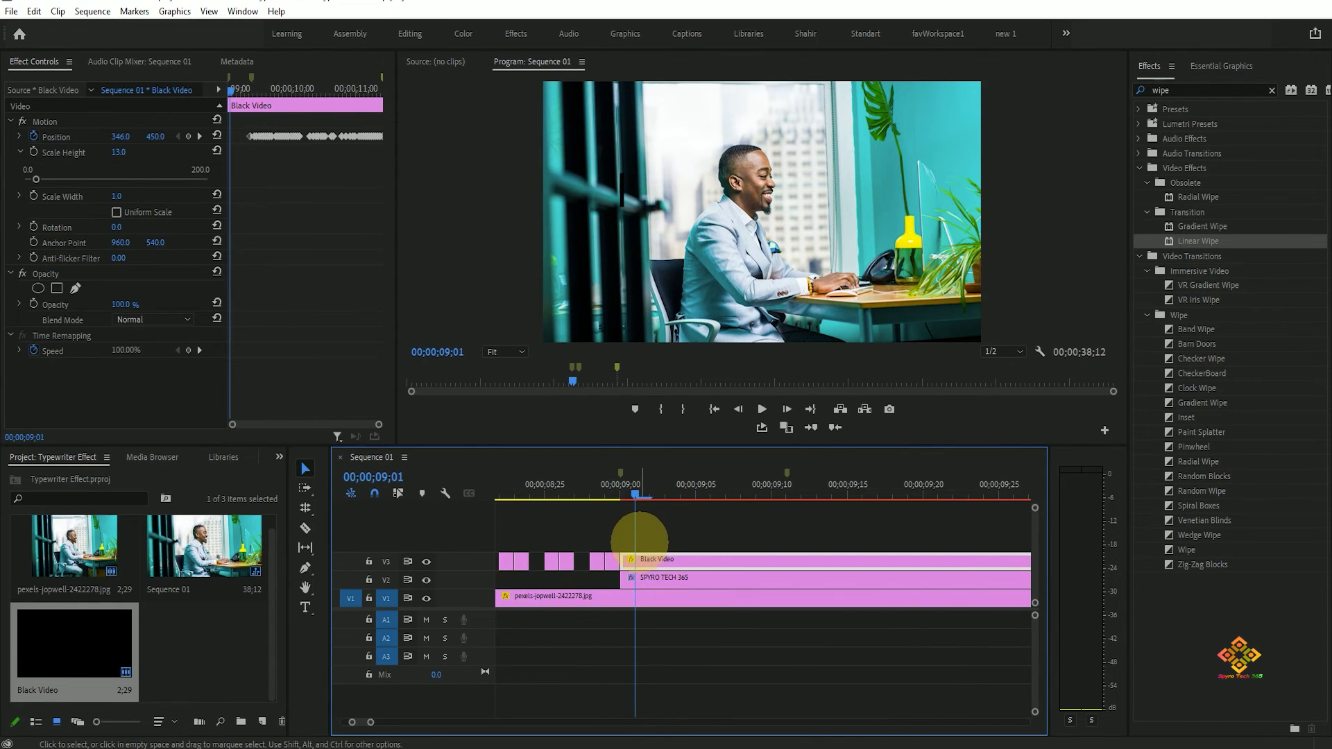
click(200, 136)
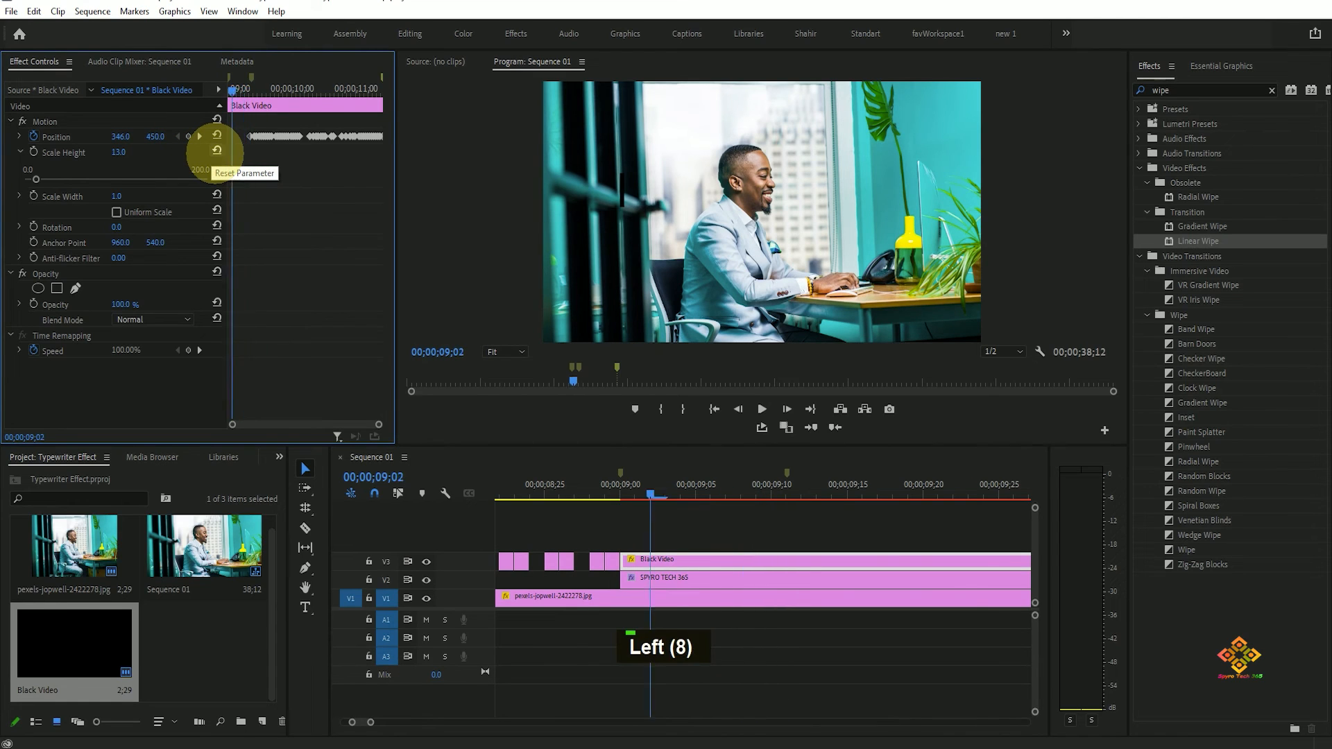
key(Left)
key(Left)
key(Left)
key(Left)
key(Left)
key(Right)
key(Right)
key(Right)
Step: For the first duplicated Black Video piece at 00;00;08;19, turn off Position keyframing and set the horizontal position to 346.0
drag(357, 722, 360, 720)
scroll(627, 651, up, 3)
click(553, 486)
scroll(572, 541, up, 1)
scroll(567, 555, up, 1)
click(569, 560)
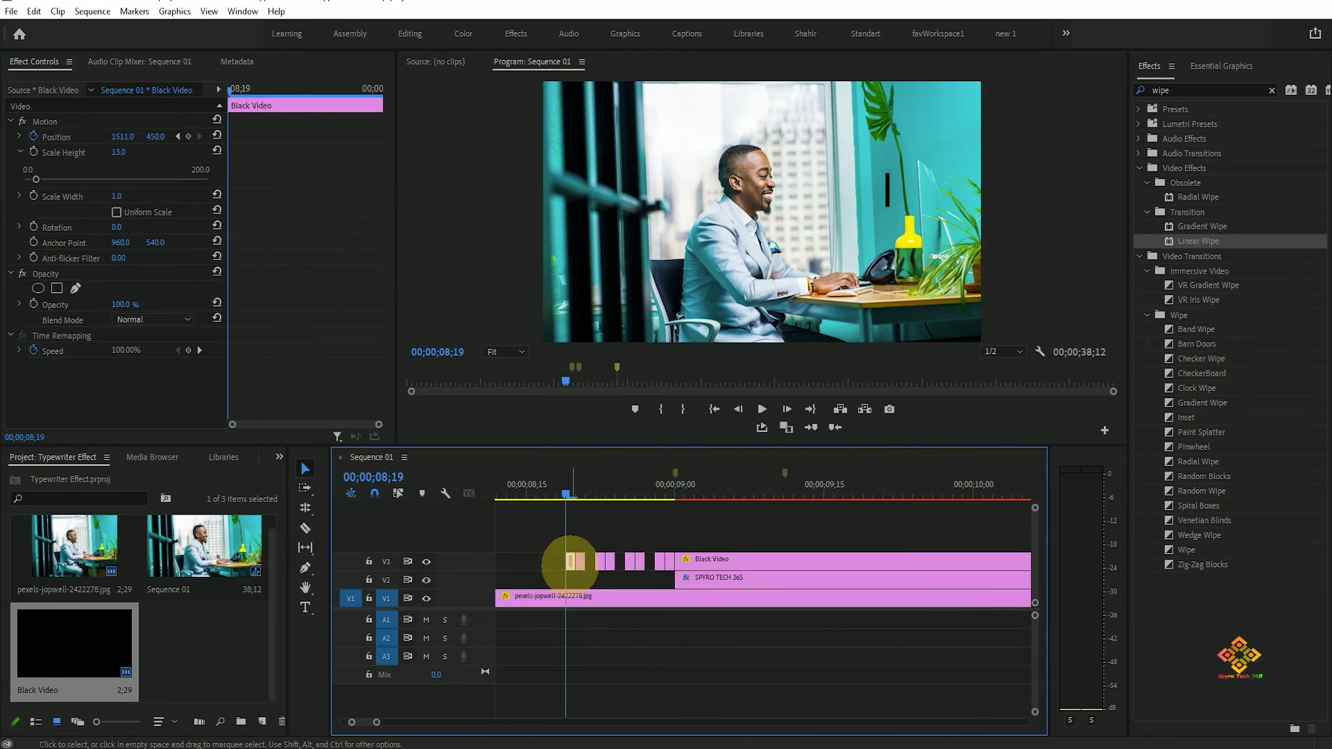
click(125, 137)
click(33, 136)
click(702, 393)
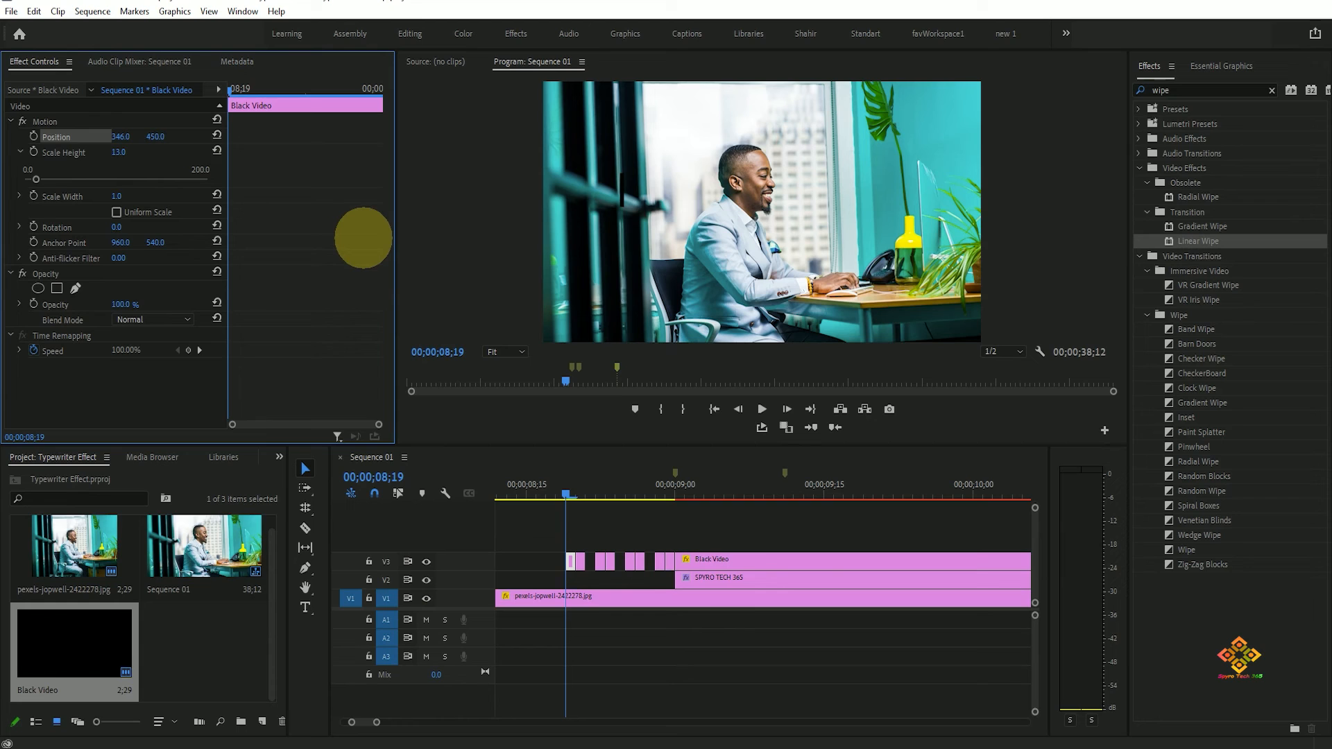
Step: Copy the Black Video piece at 00;00;08;19 and paste its attributes onto the other pieces before the long clip
right_click(569, 564)
click(640, 69)
click(632, 580)
click(589, 518)
drag(588, 518, 673, 576)
shift+click(581, 564)
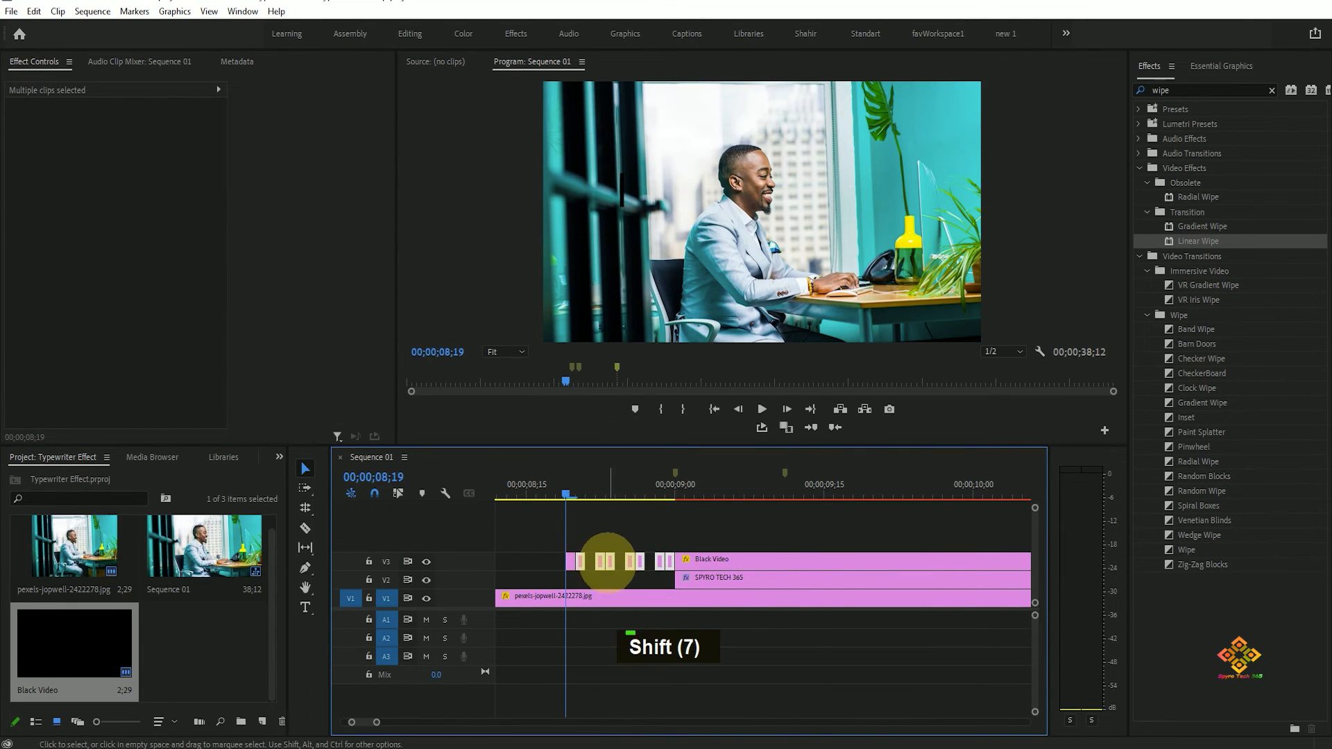
right_click(603, 560)
click(671, 106)
click(698, 620)
Step: Play the sequence from just before the first blink to check the cursor blinking and the title reveal
scroll(646, 500, down, 4)
click(603, 492)
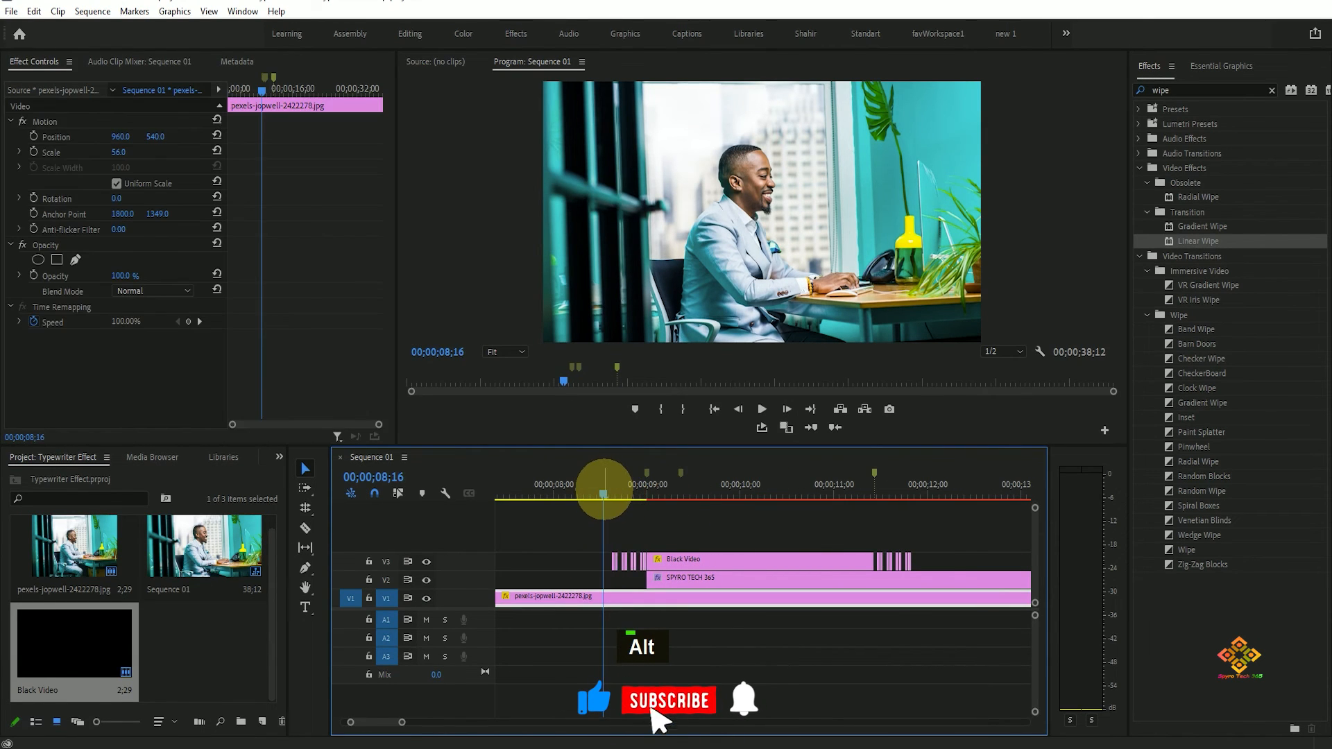
key(space)
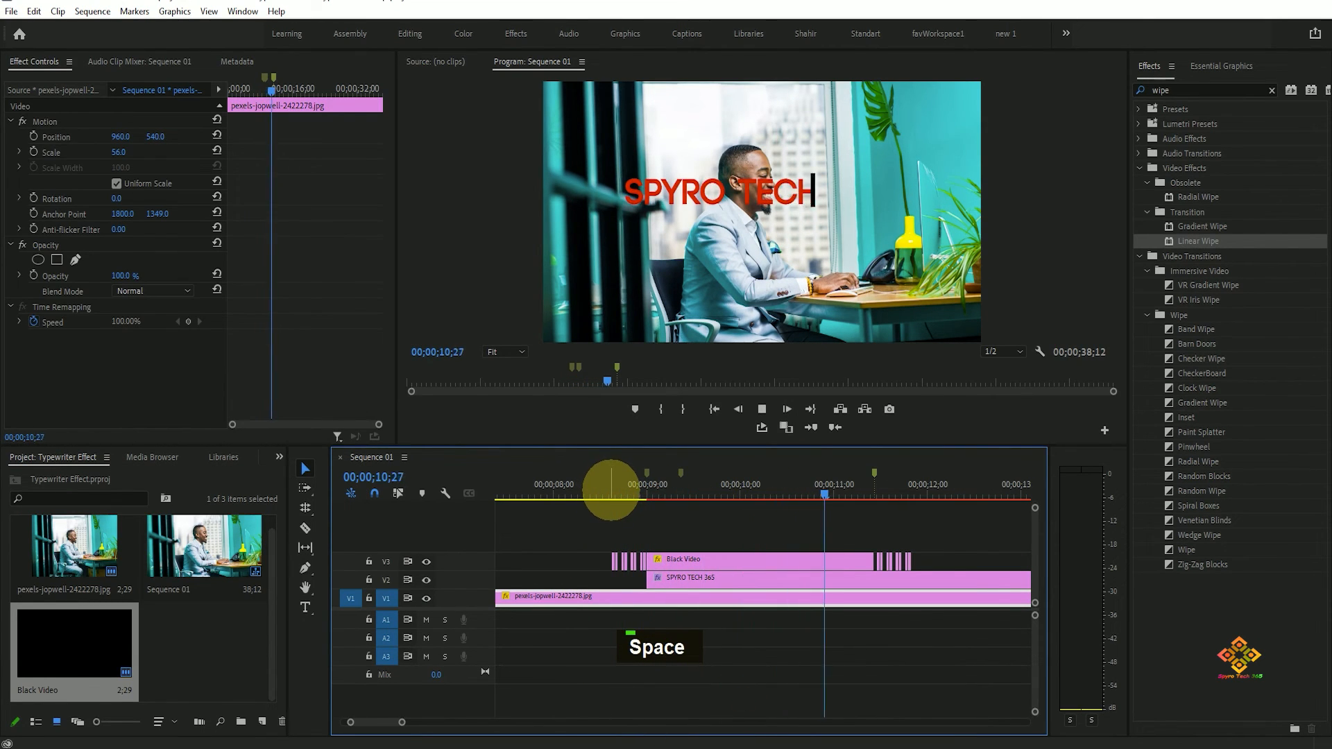
key(space)
click(612, 493)
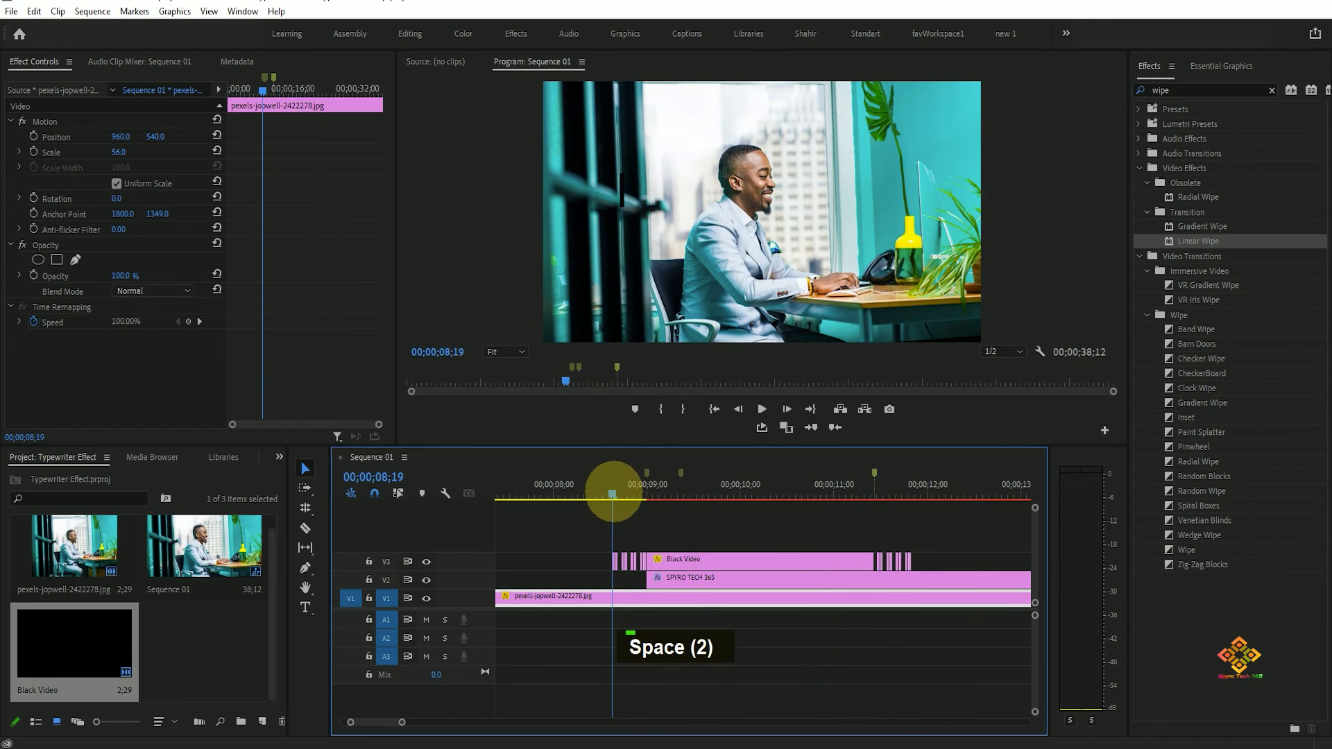
key(space)
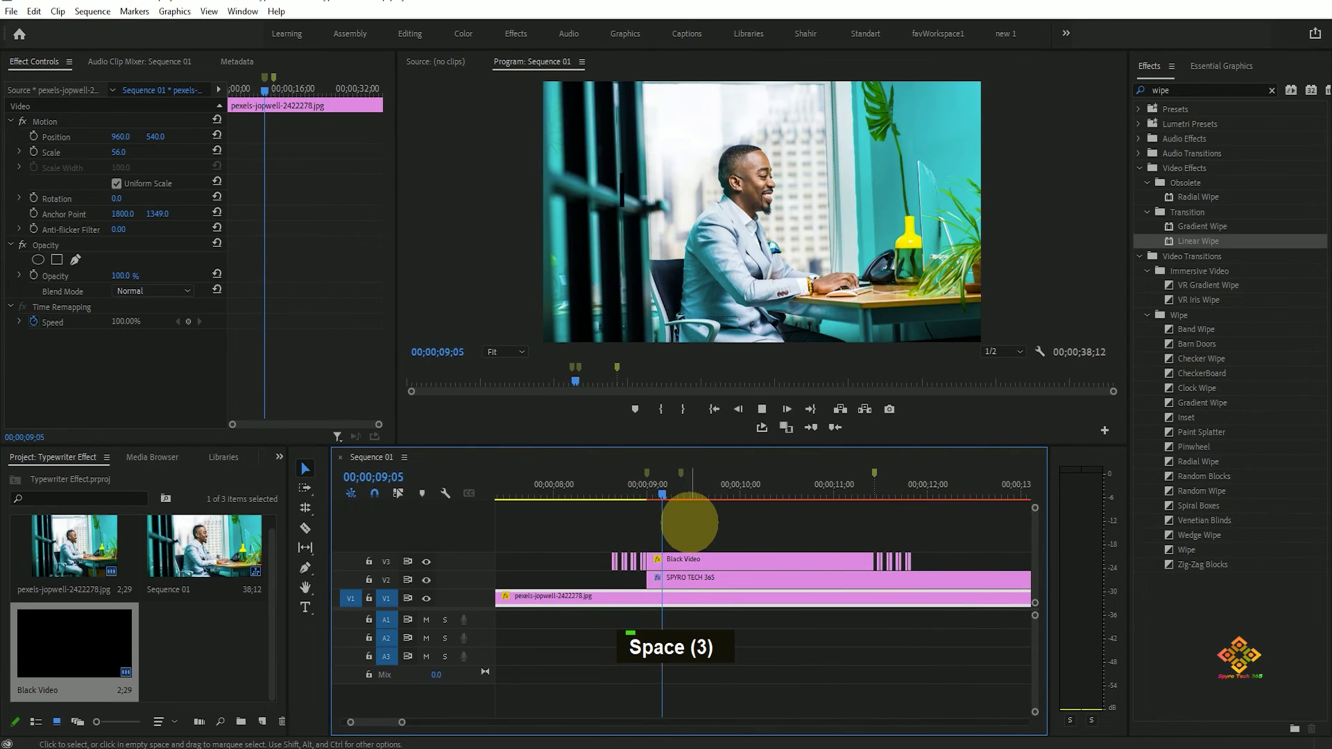
key(space)
click(618, 494)
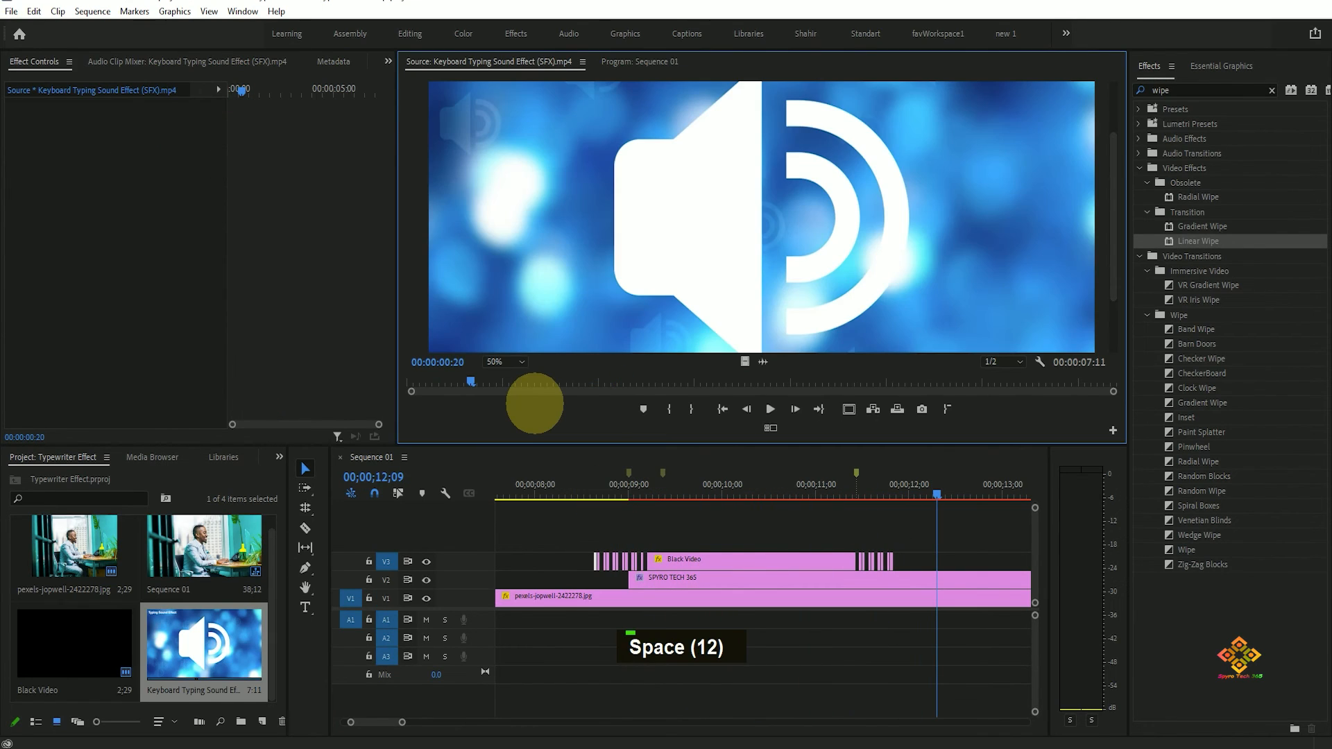
Step: Mark Keyboard Typing Sound Effect (SFX).mp4 from 00;00;00;20 to 00;00;07;10 and place only its audio on A1 at the long Black Video clip's start
key(i)
key(space)
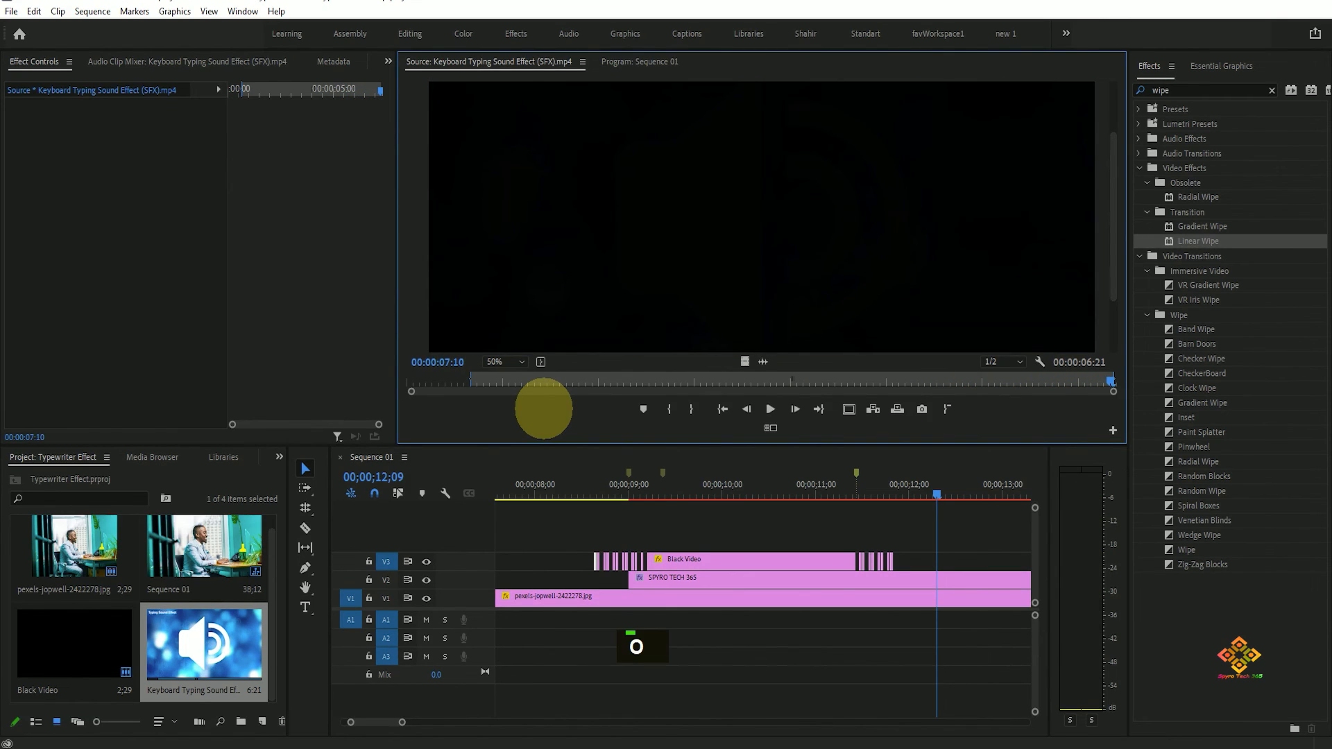
drag(763, 362, 649, 617)
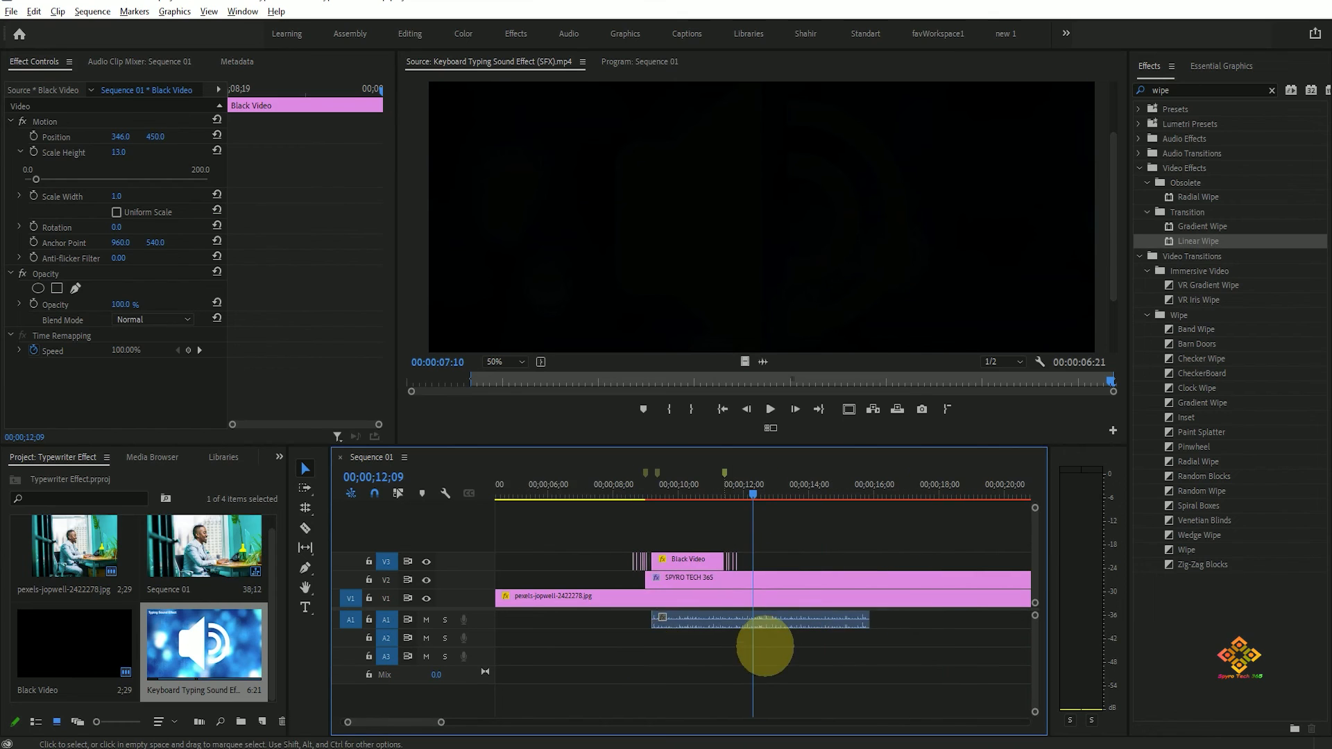
Step: Trim the end of the typing sound on A1 to the end of the long Black Video clip at the 00;00;11;13 marker
key(minus)
drag(938, 620, 718, 620)
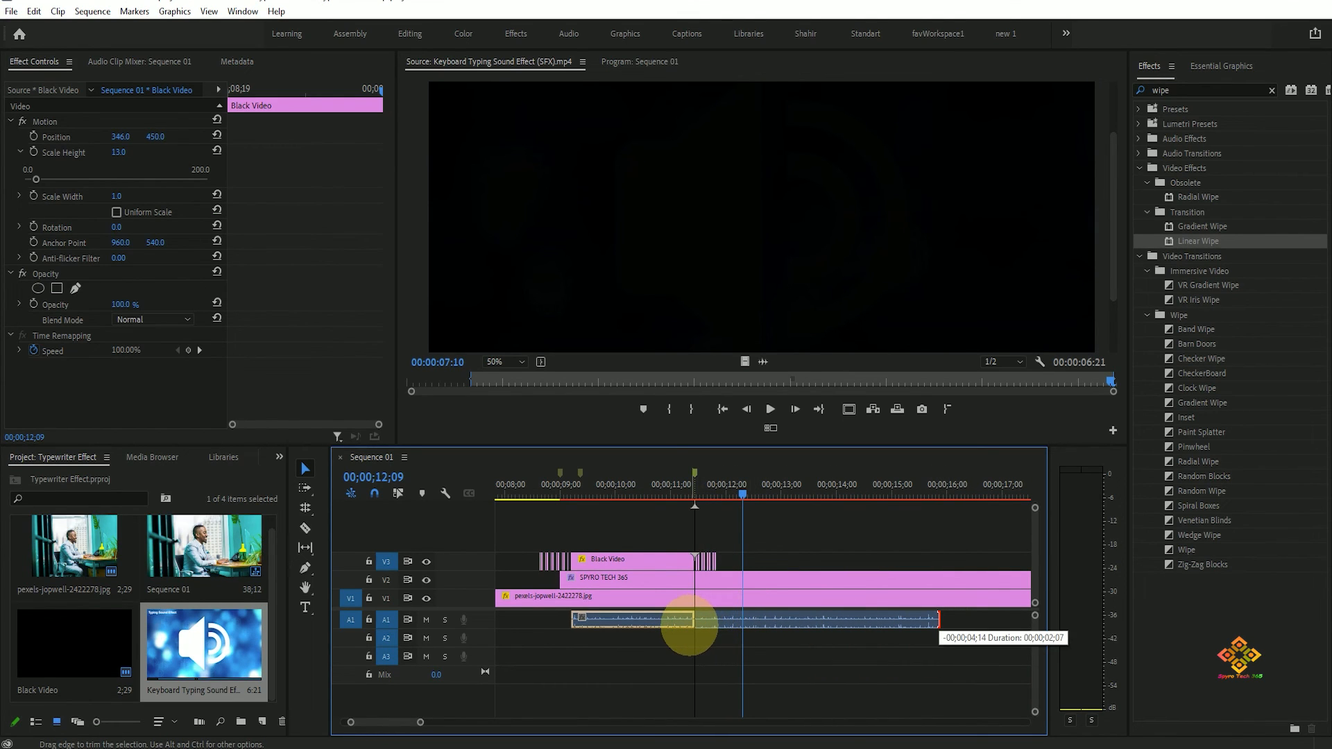
drag(689, 626, 684, 618)
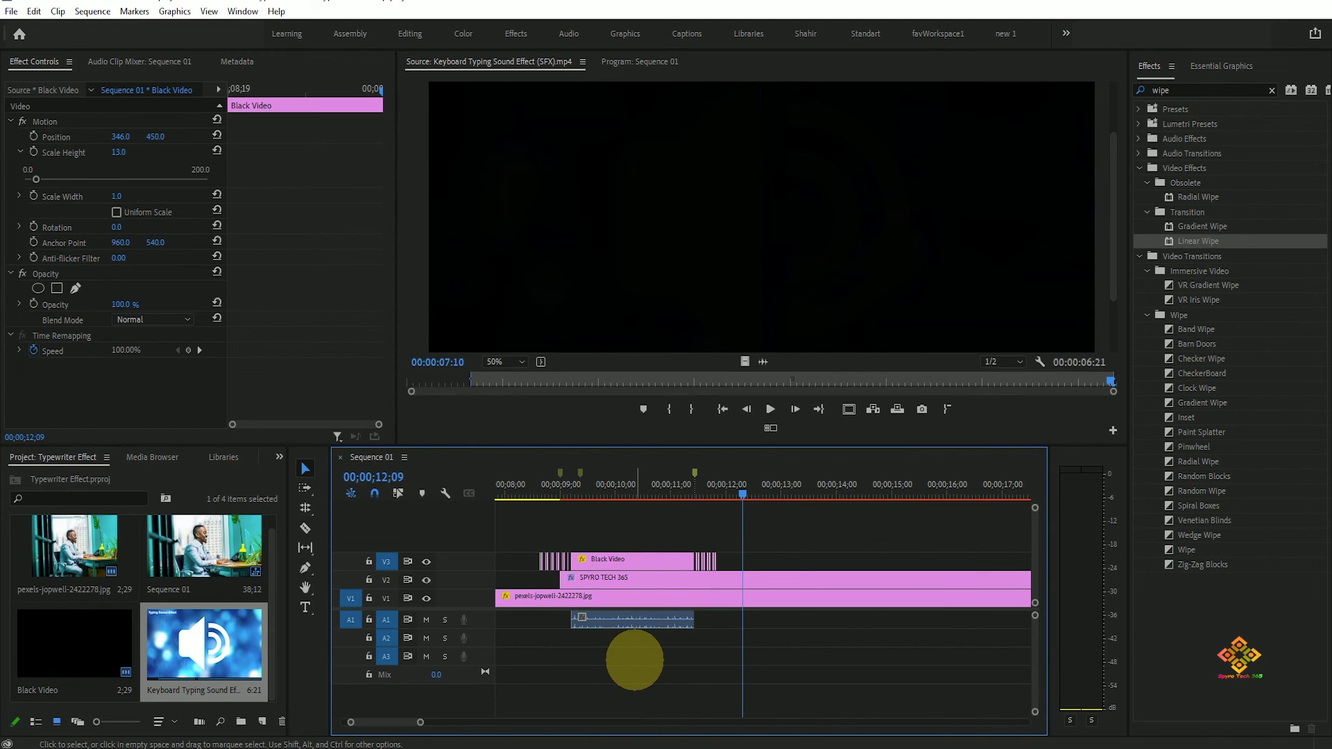
Step: Play the sequence repeatedly from before the cursor blinks to check the typing sound's sync with the title reveal
alt+scroll(594, 660, up, 2)
click(554, 490)
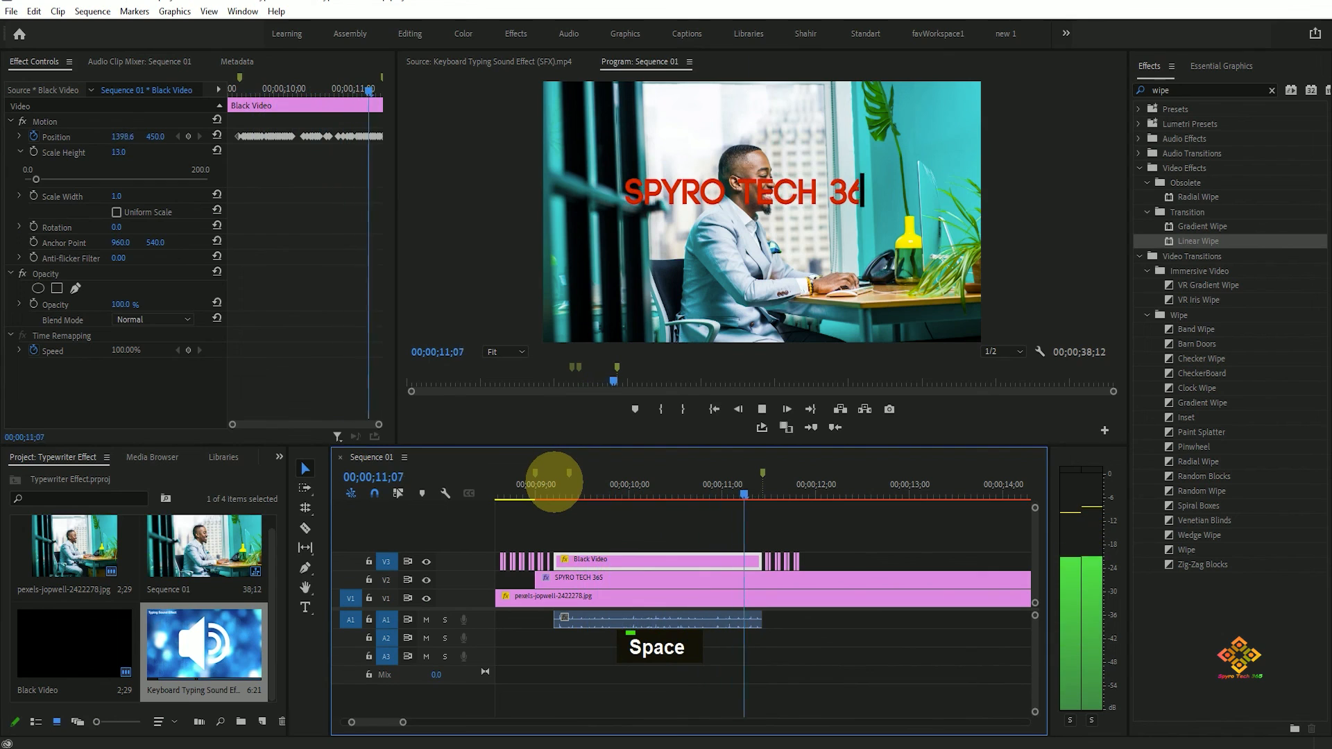
key(space)
drag(845, 490, 585, 486)
key(space)
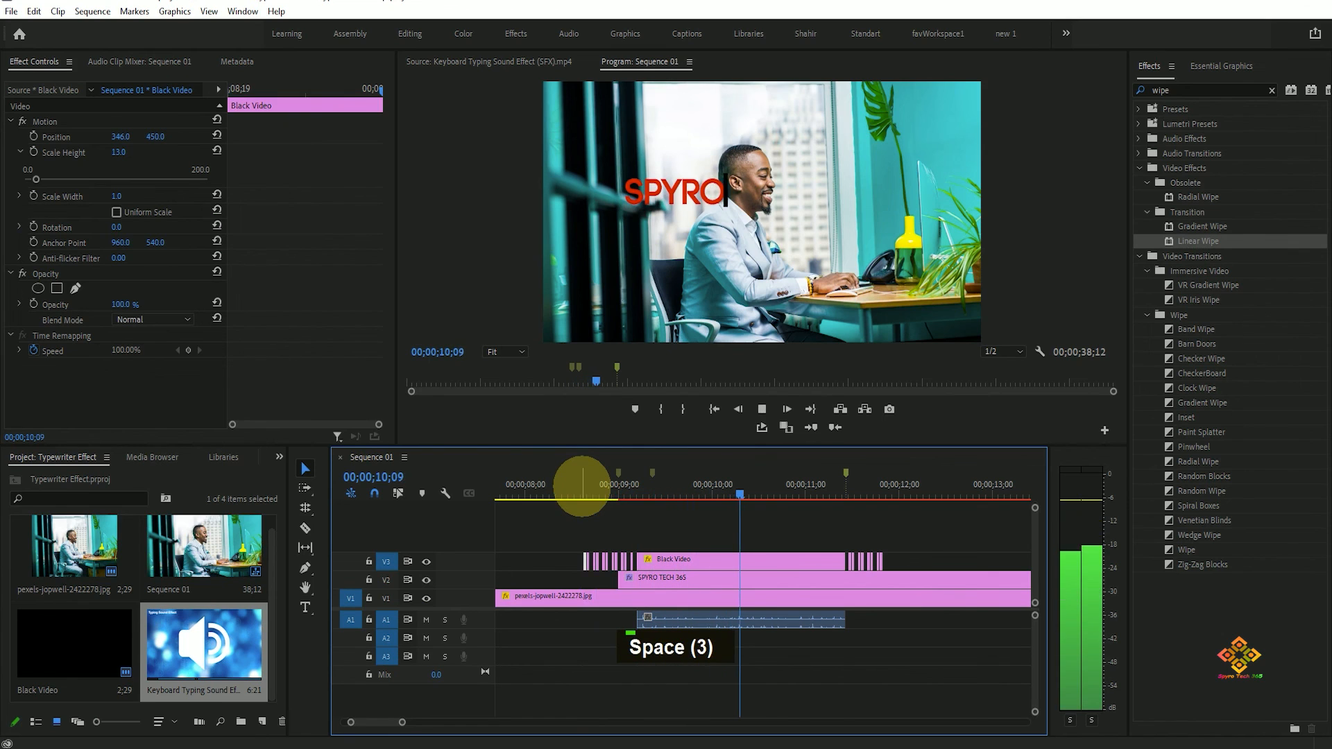
key(space)
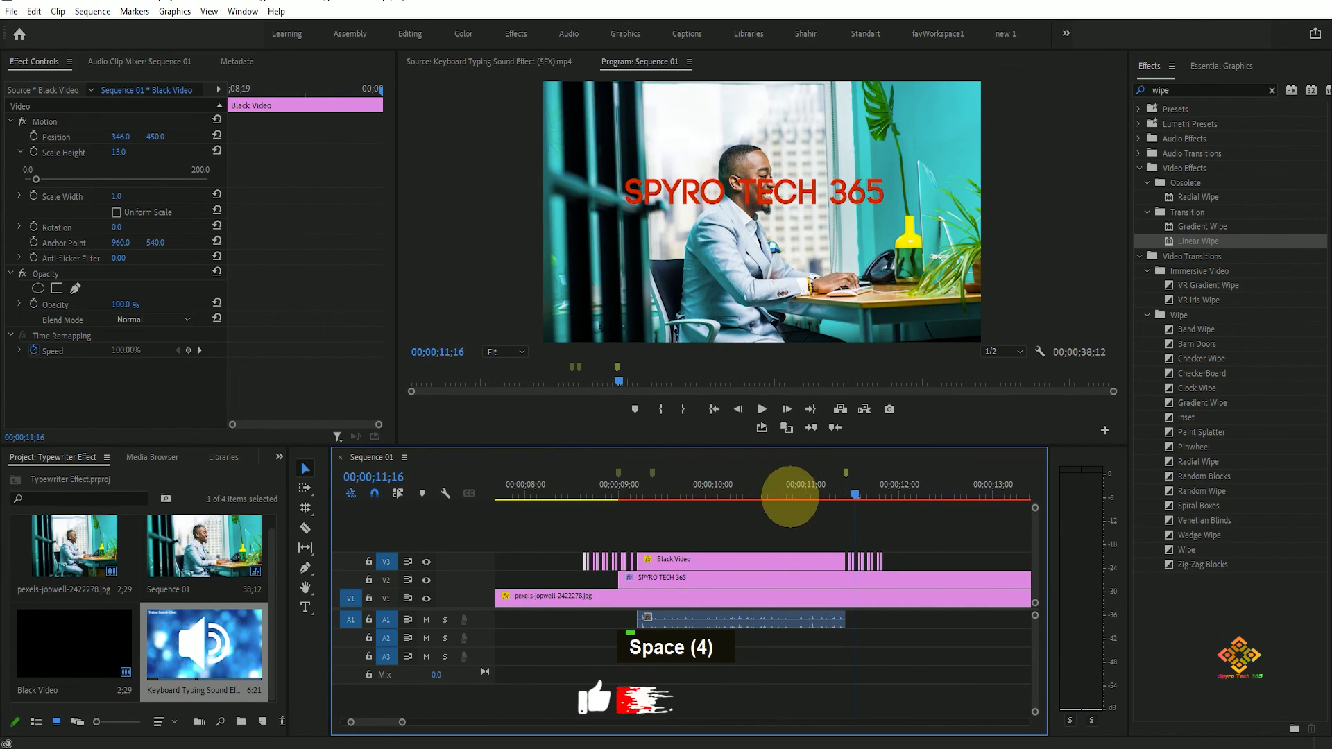
drag(854, 491, 584, 506)
key(shift)
key(shift)
key(space)
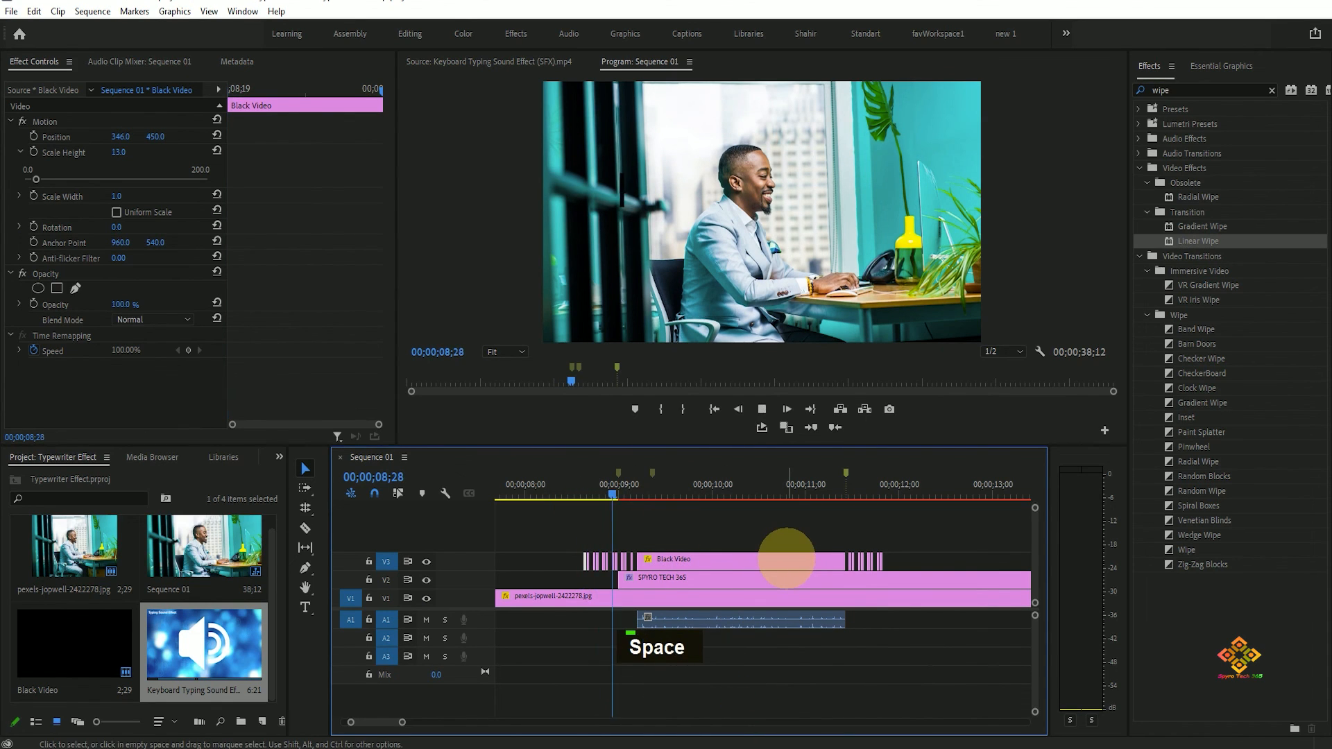
key(space)
Step: Trim the start of the typing sound on A1 to 00;00;09;09, just after the long Black Video clip begins
drag(734, 490, 652, 494)
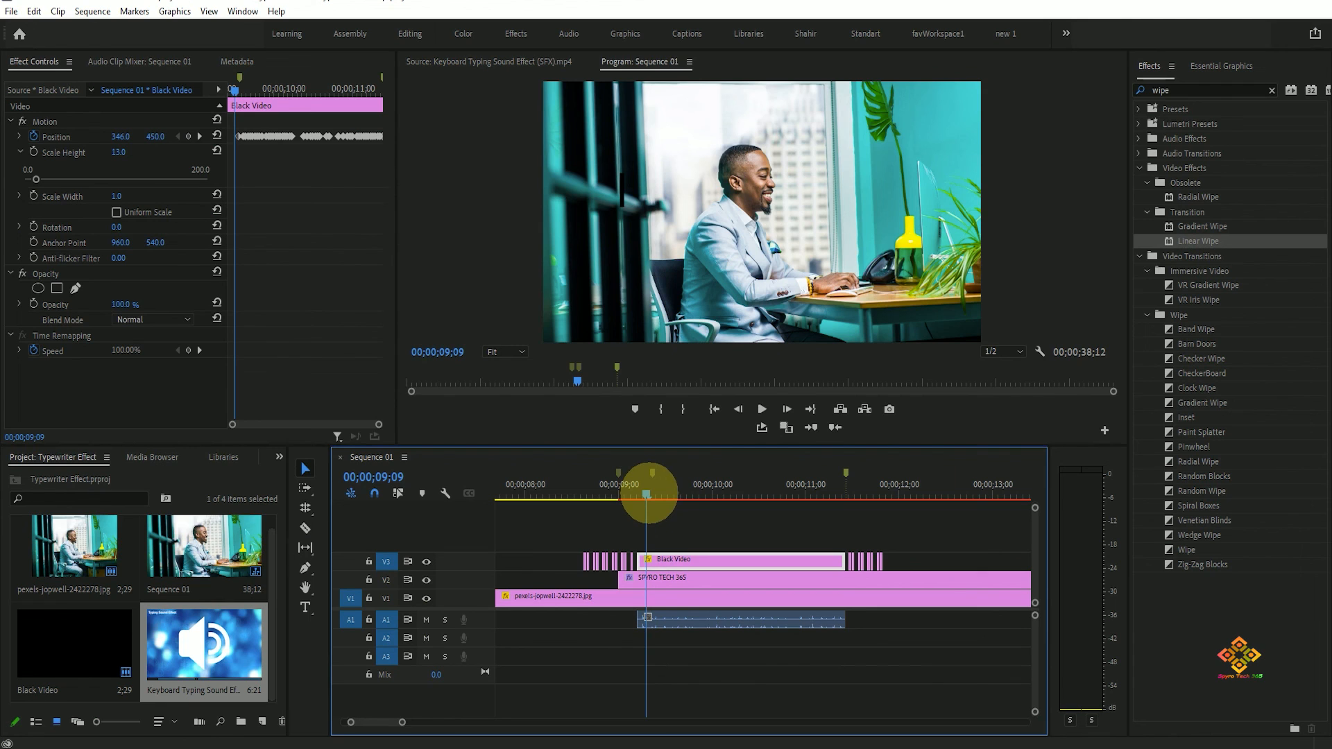
drag(641, 619, 650, 619)
Step: Play the title reveal again to check the trimmed typing sound, and return the playhead to before the first cursor blink
key(space)
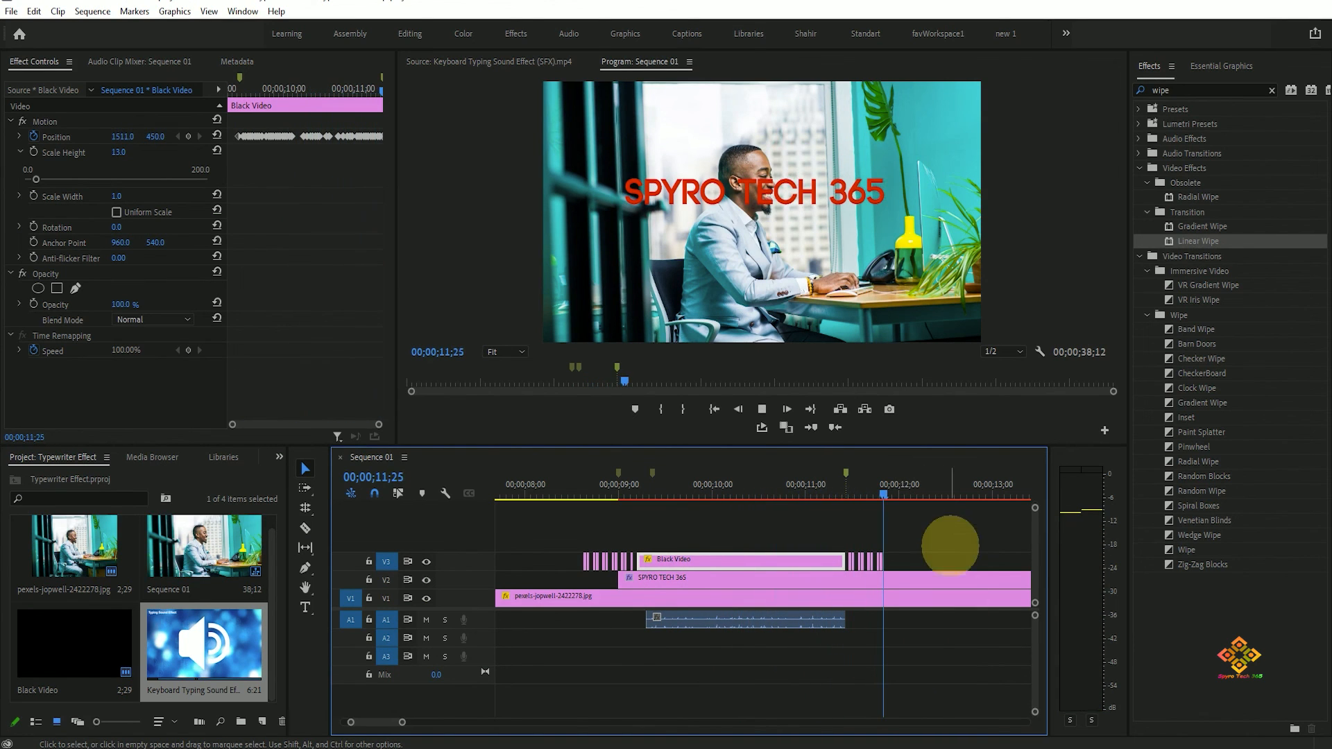
key(space)
click(610, 494)
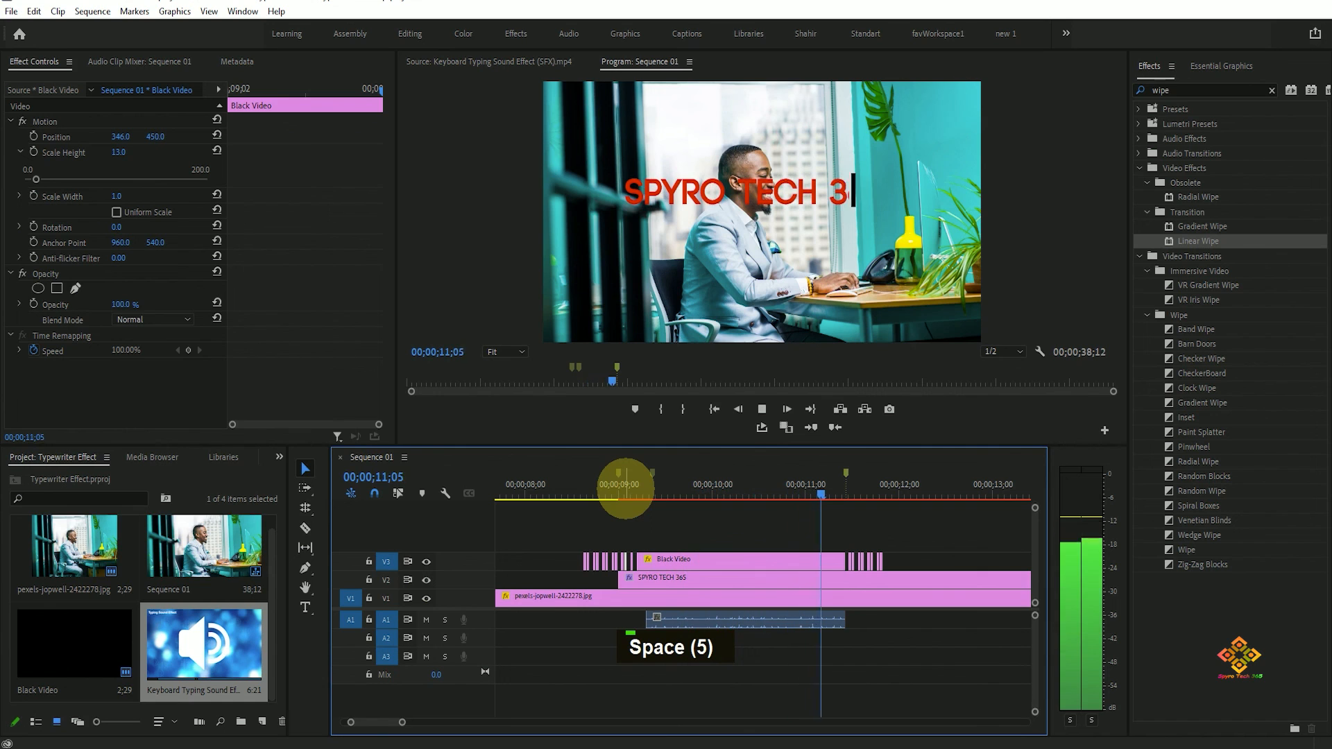
key(space)
drag(933, 495, 554, 499)
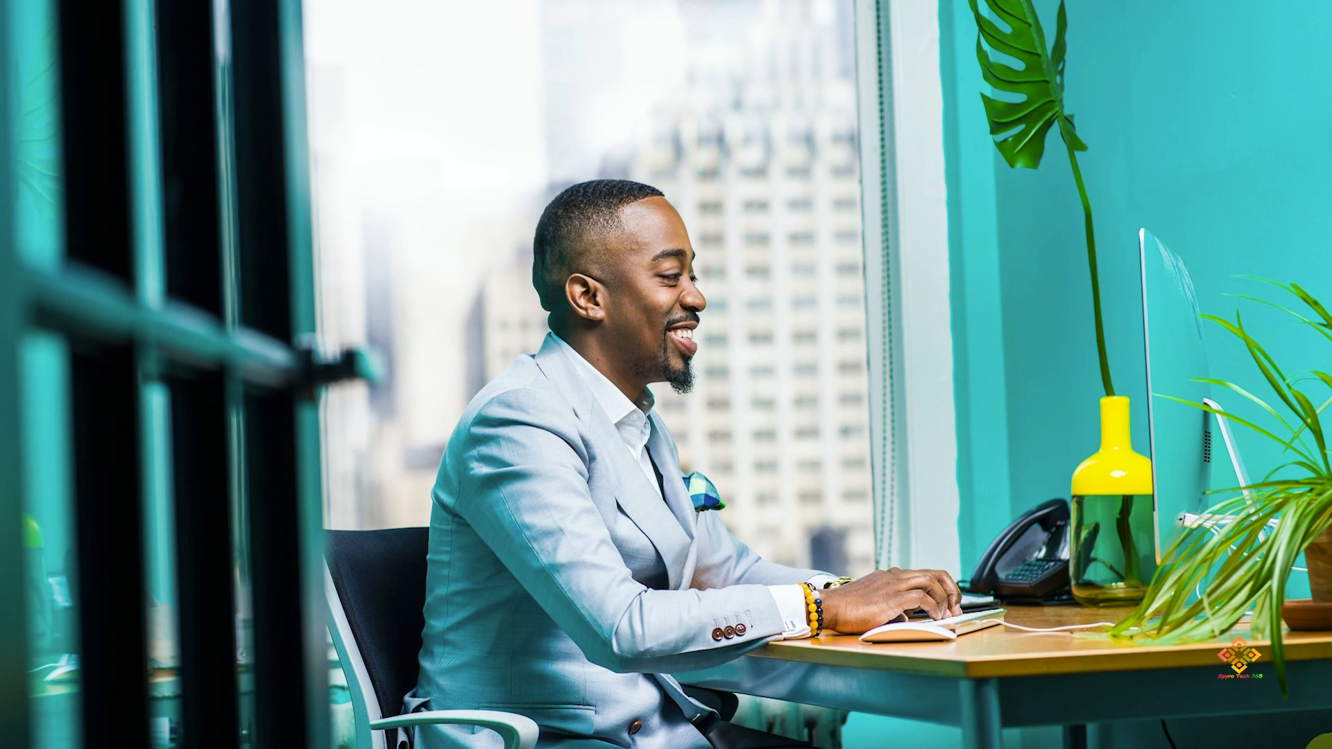